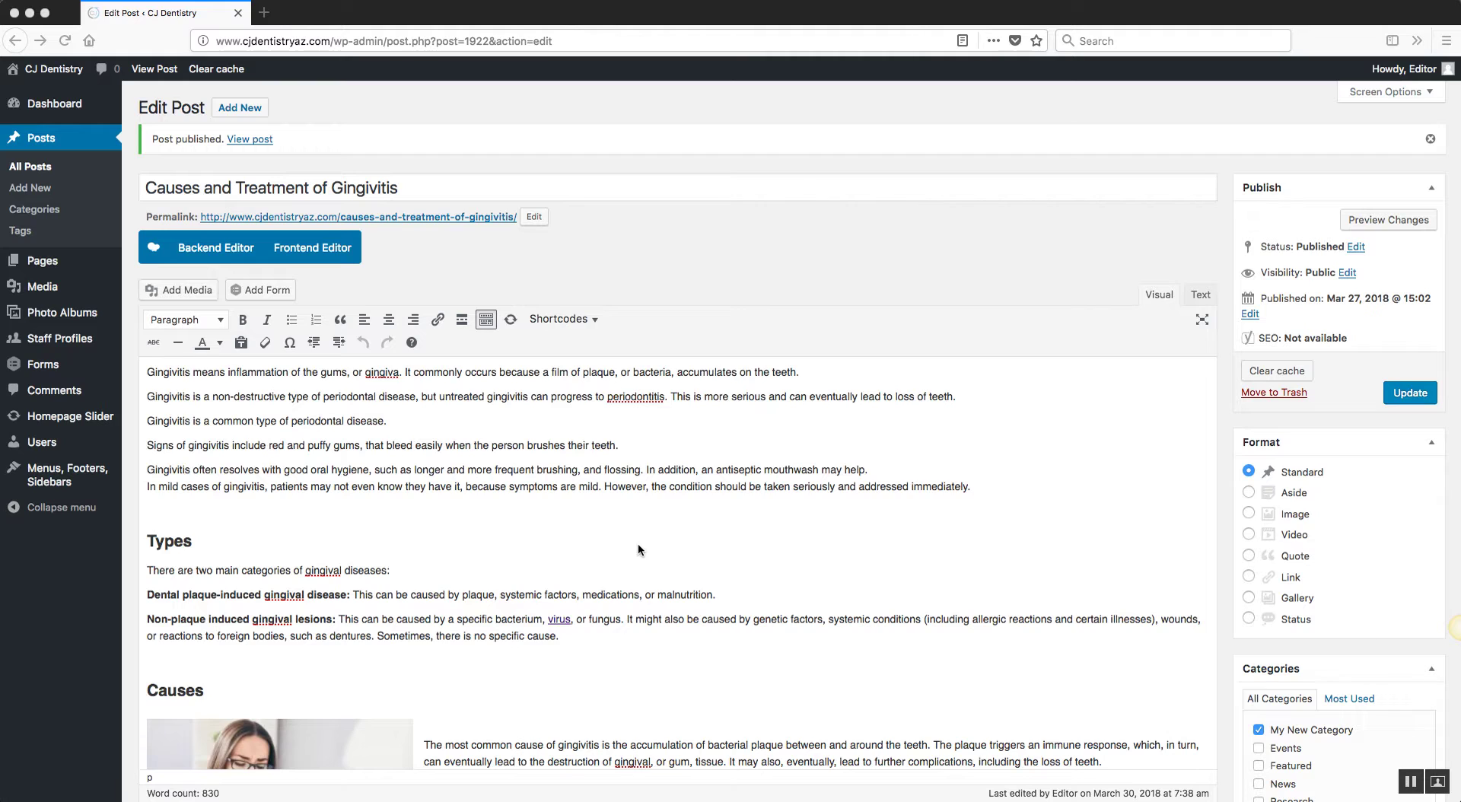
Look through the gingivitis post's content and the Yoast SEO section's snippet preview, focus keyword and analysis
scroll(638, 543, down, 1)
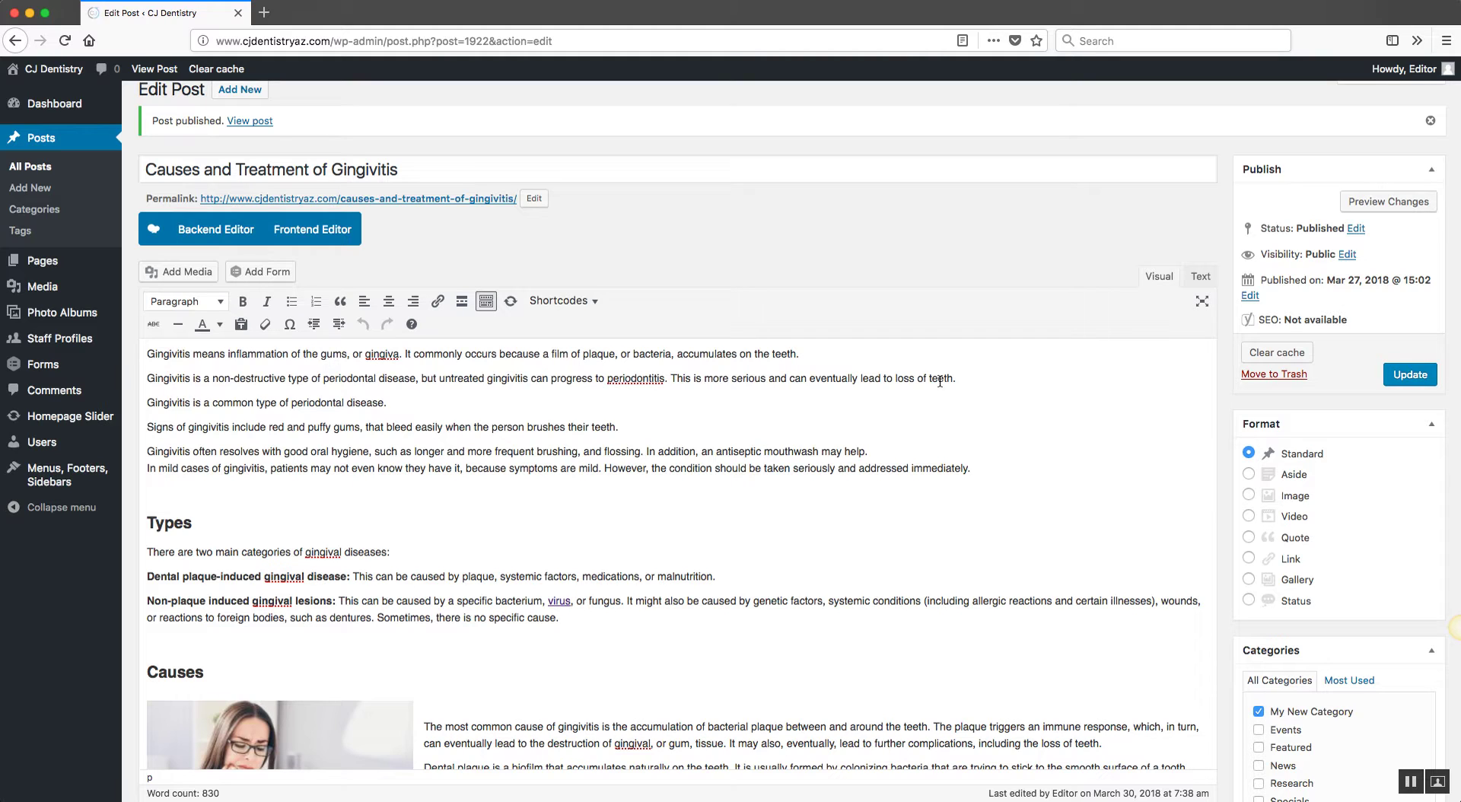
scroll(882, 384, up, 1)
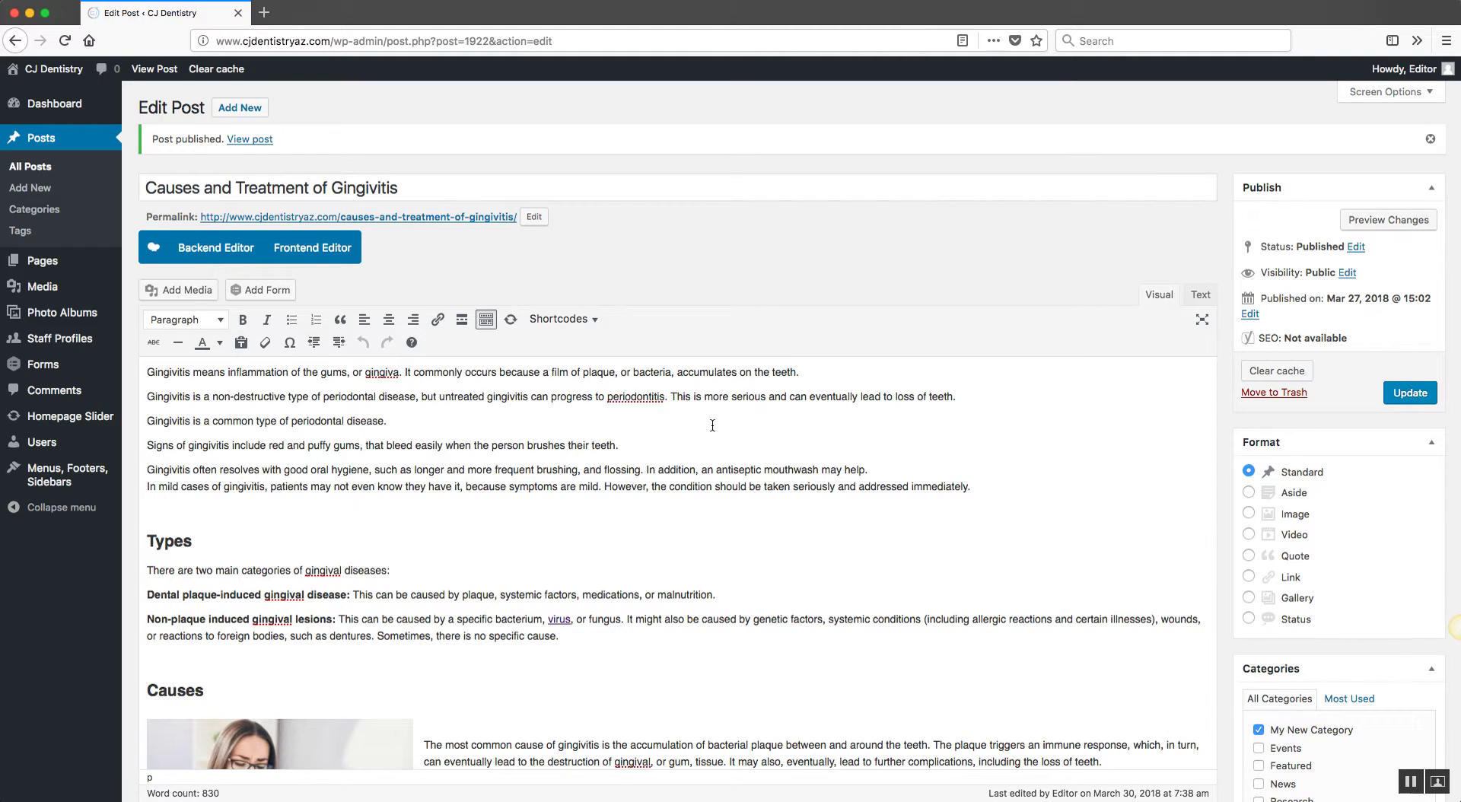
scroll(728, 356, down, 1)
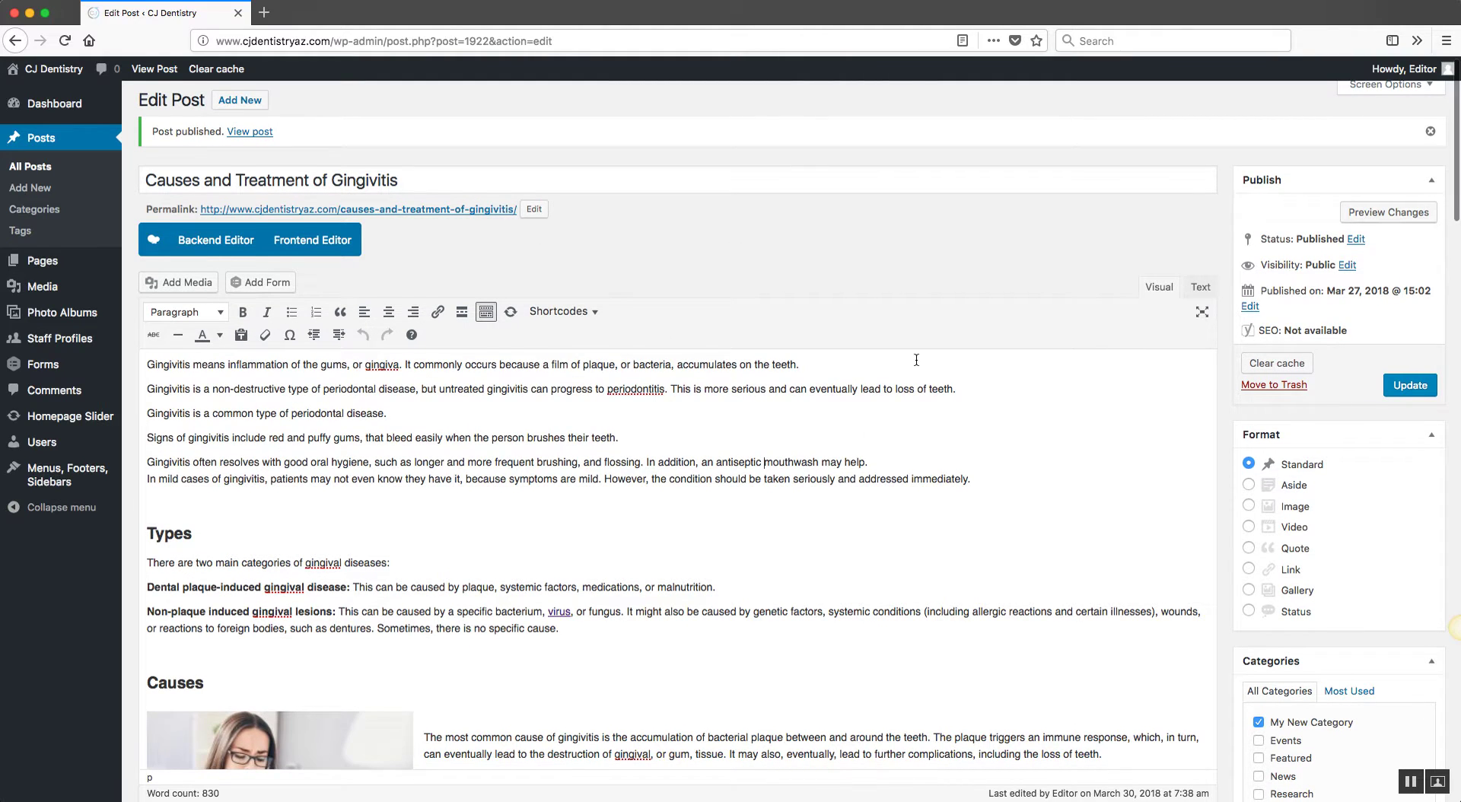
scroll(845, 396, down, 10)
scroll(864, 457, down, 15)
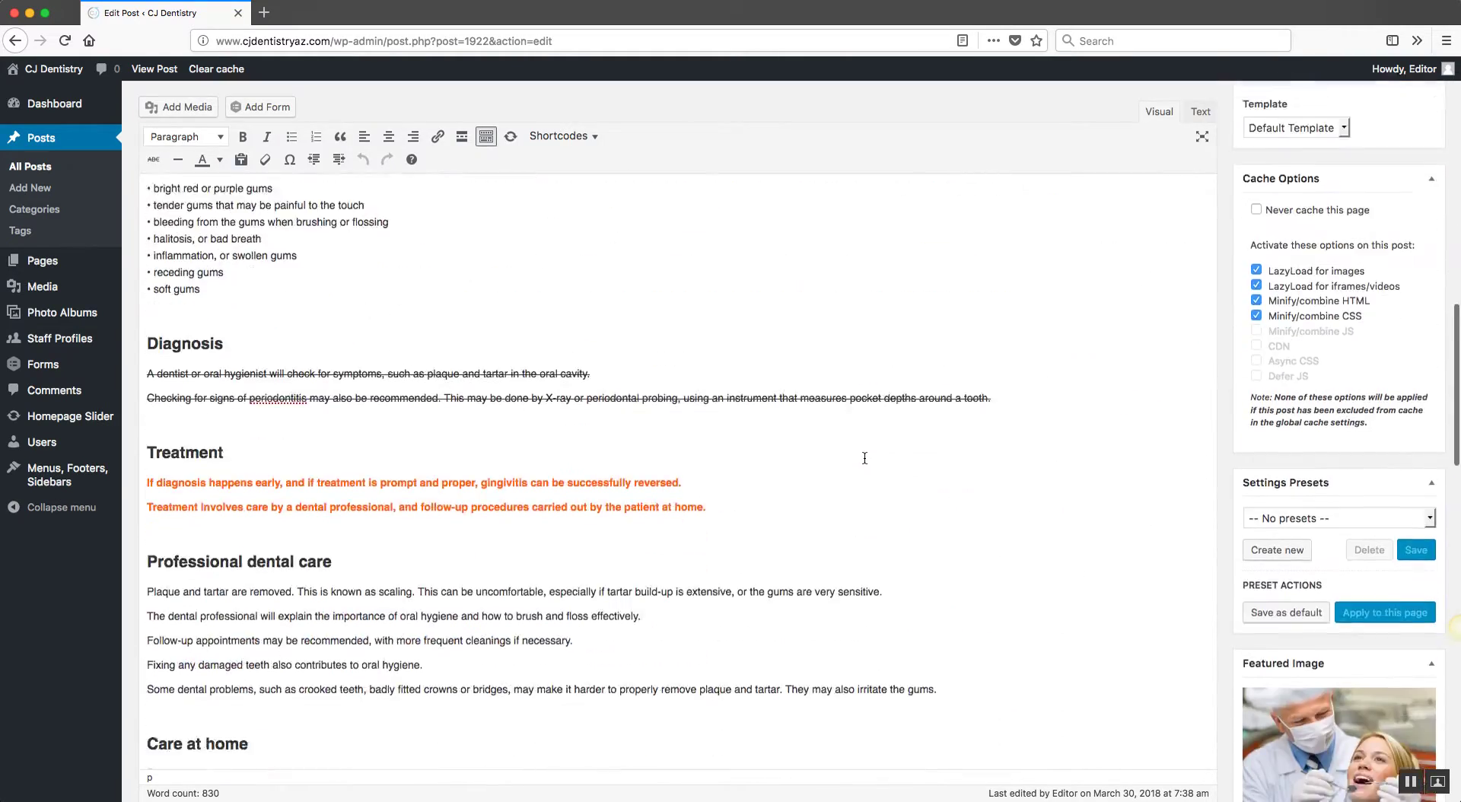
scroll(864, 455, down, 1)
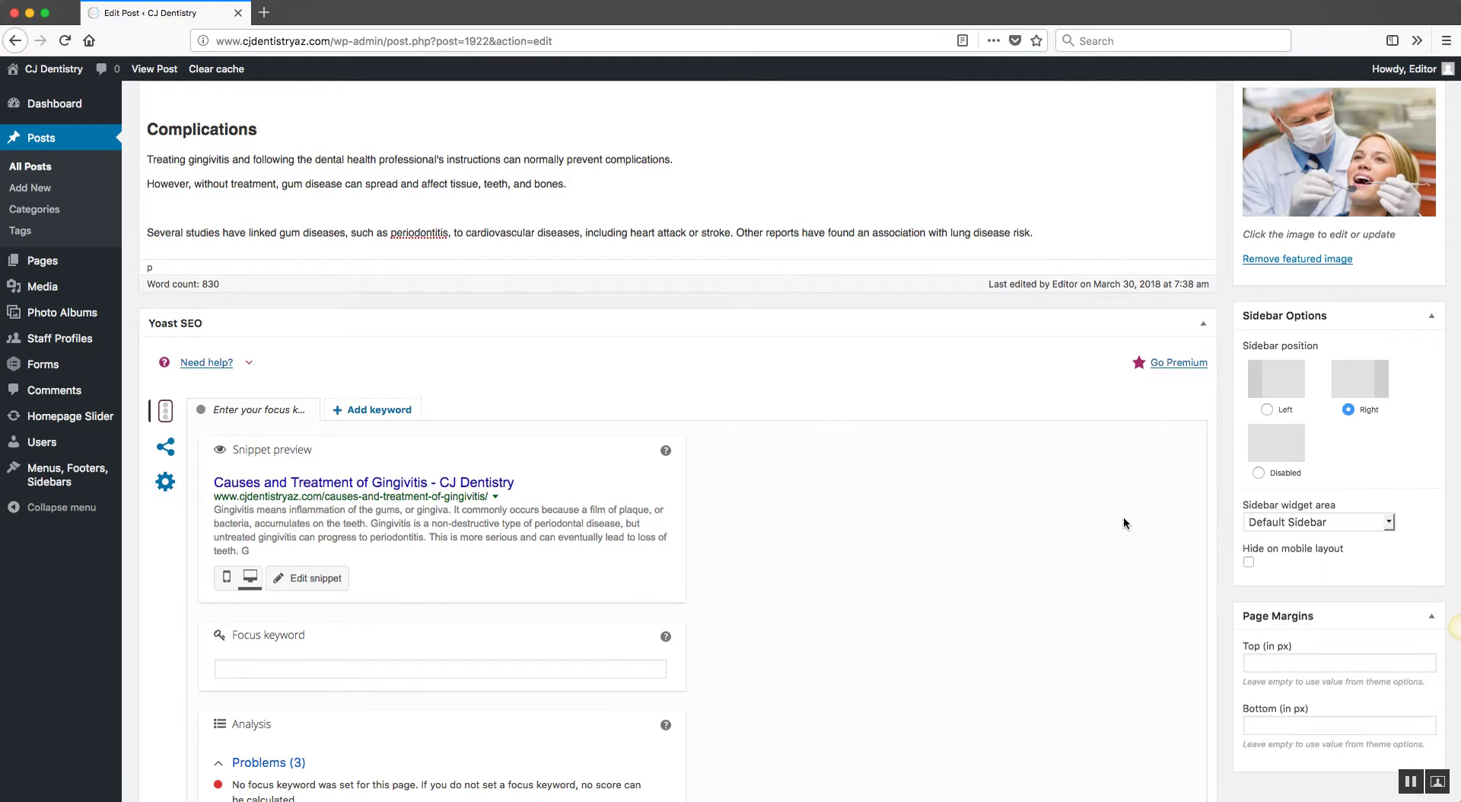
scroll(266, 267, down, 2)
scroll(994, 403, down, 2)
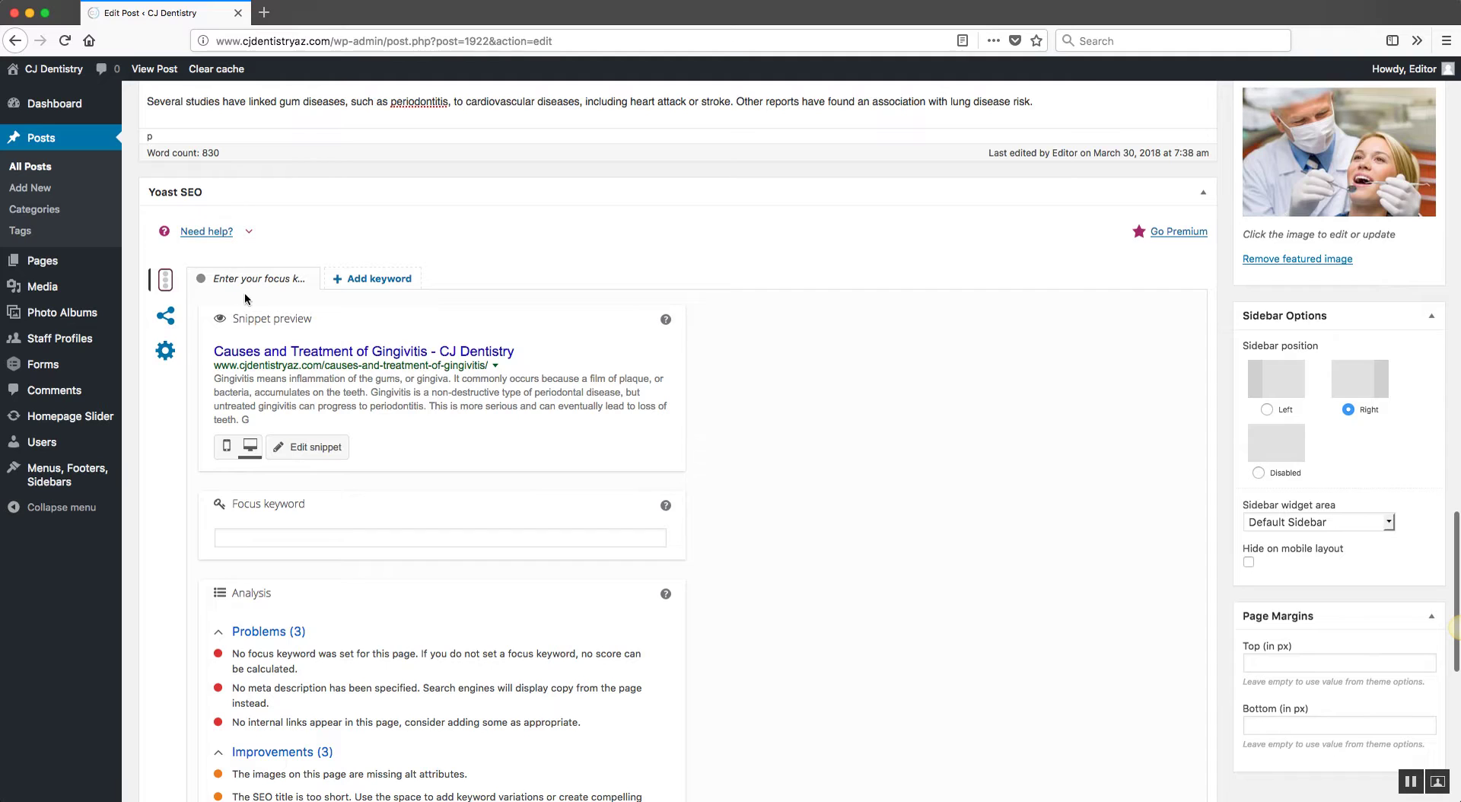
scroll(445, 375, down, 1)
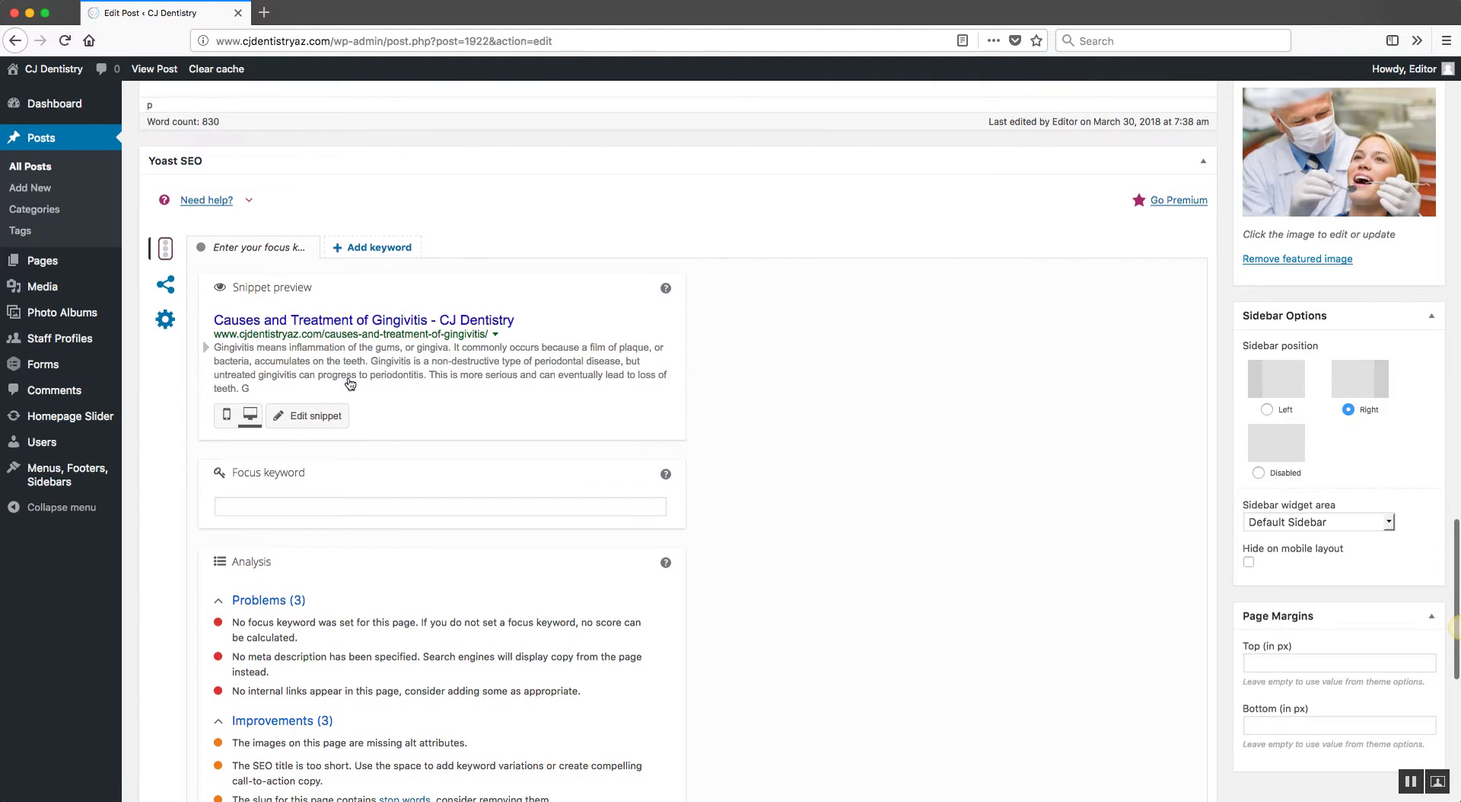
scroll(343, 331, down, 1)
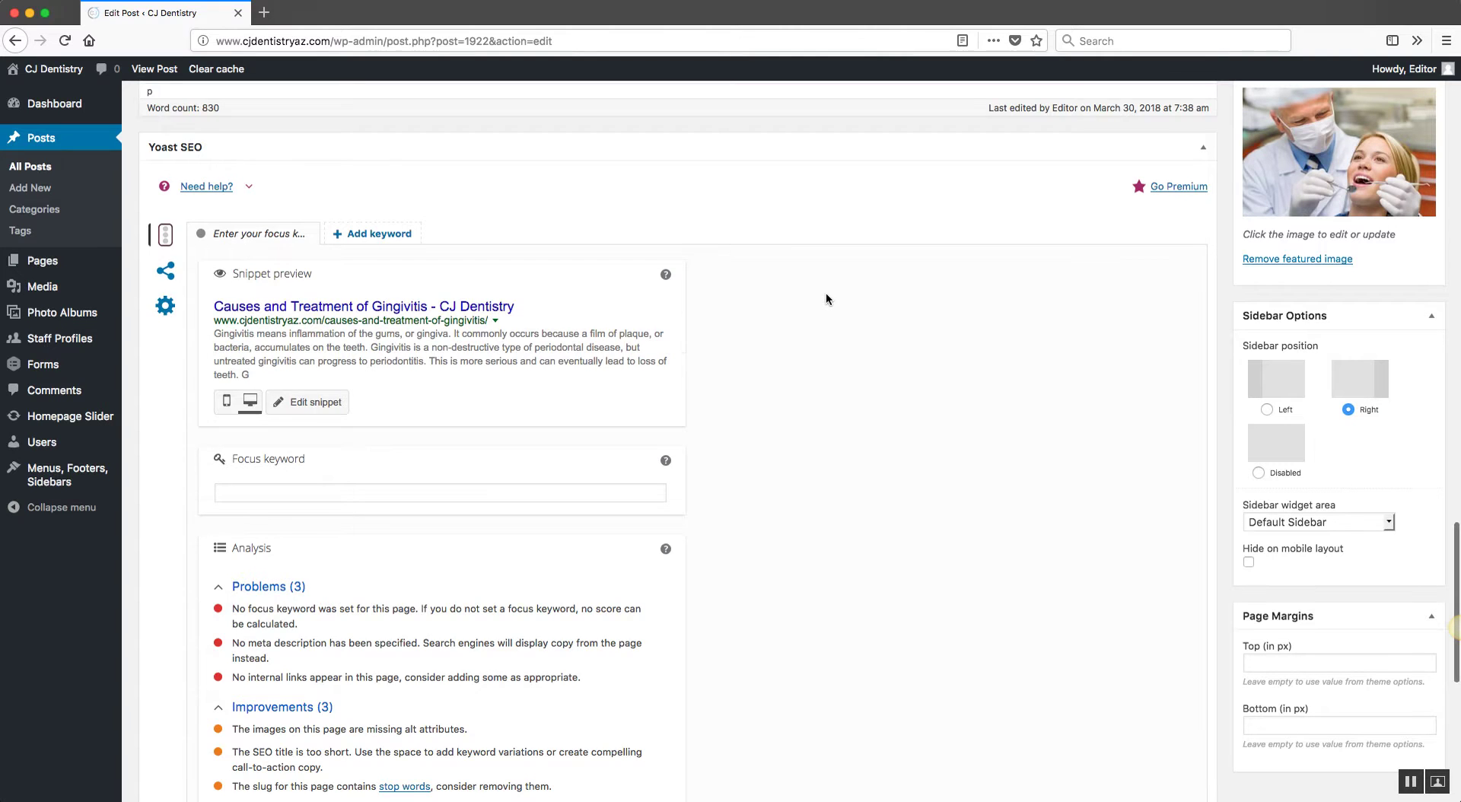
scroll(827, 297, down, 3)
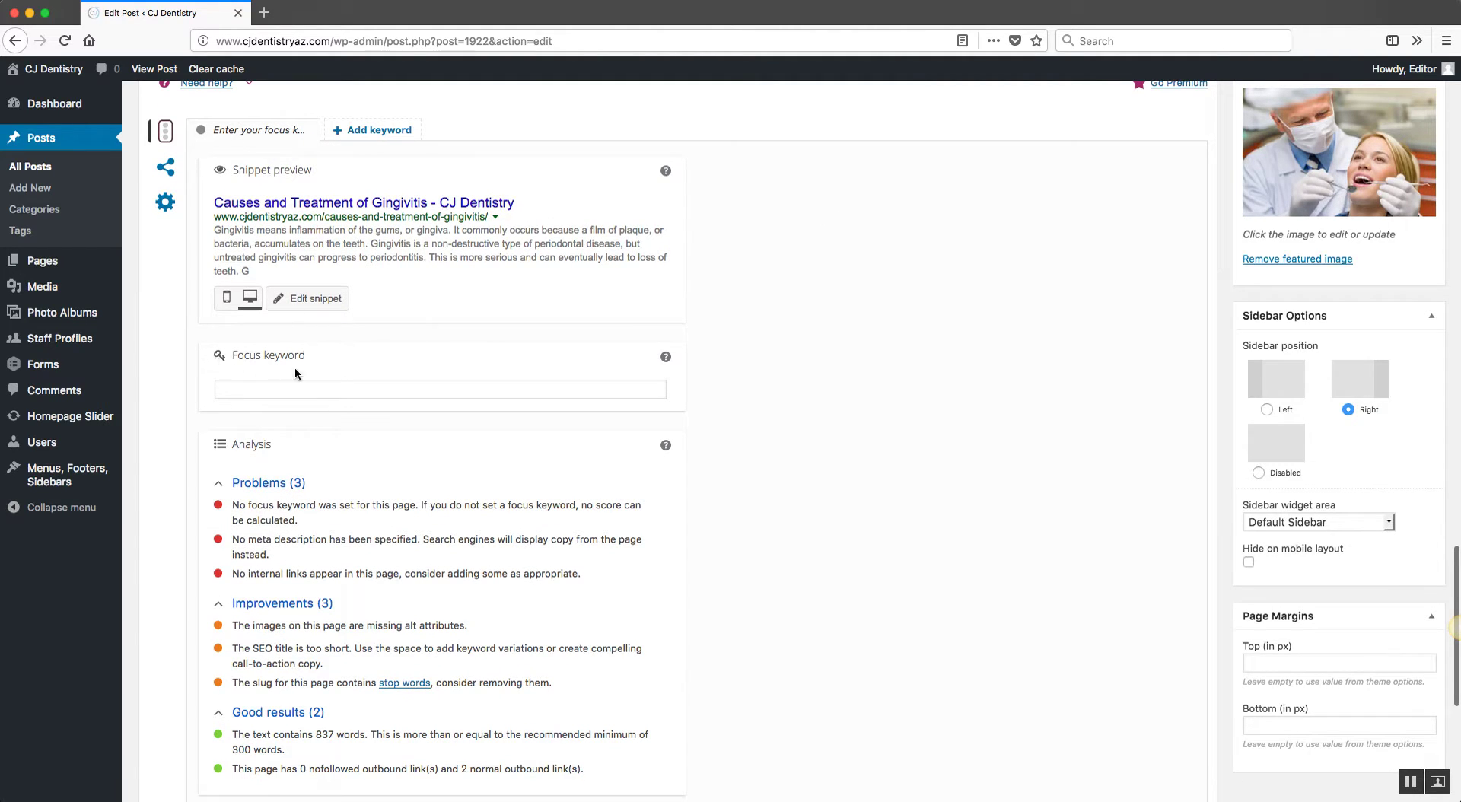
scroll(697, 412, down, 2)
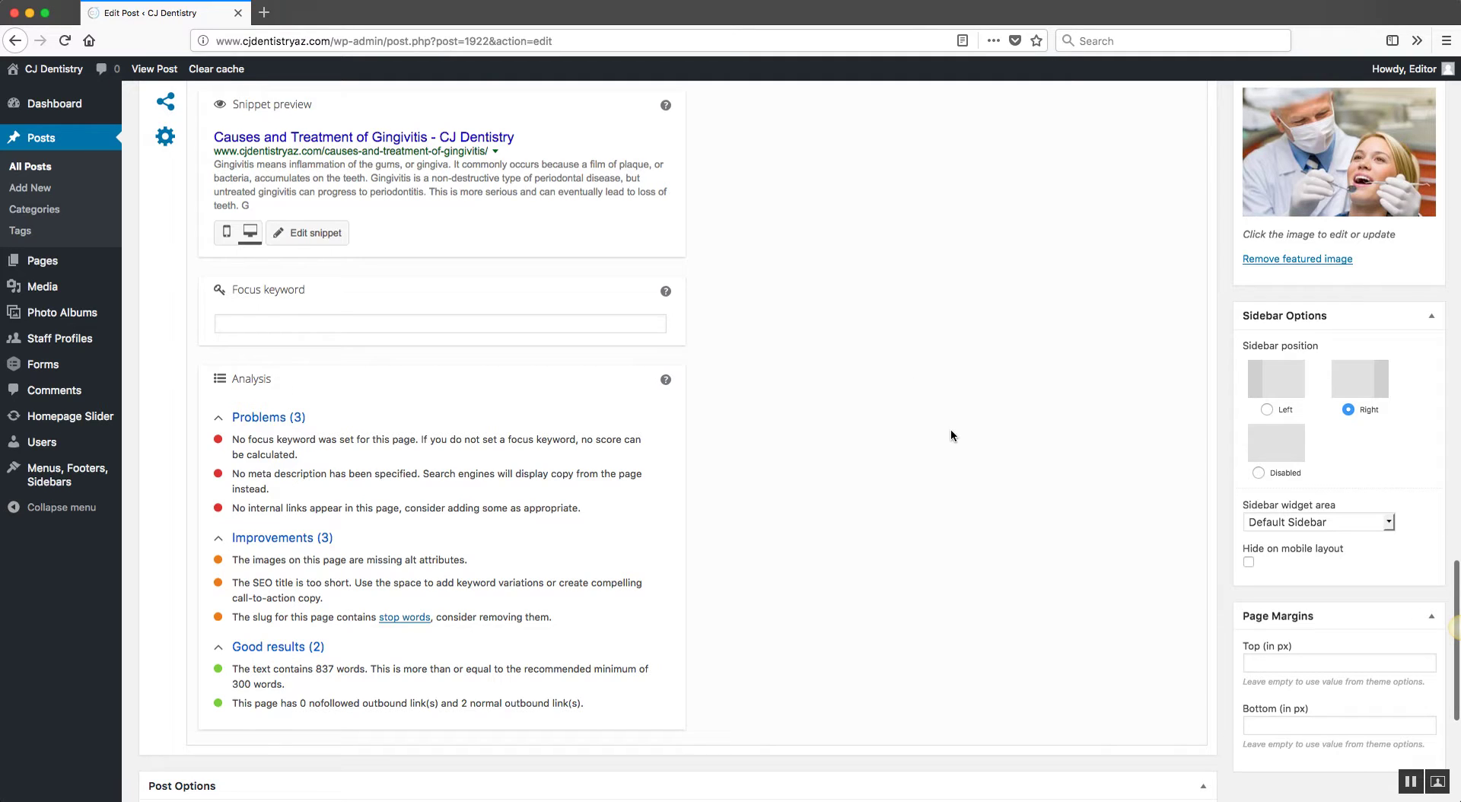
scroll(951, 436, up, 1)
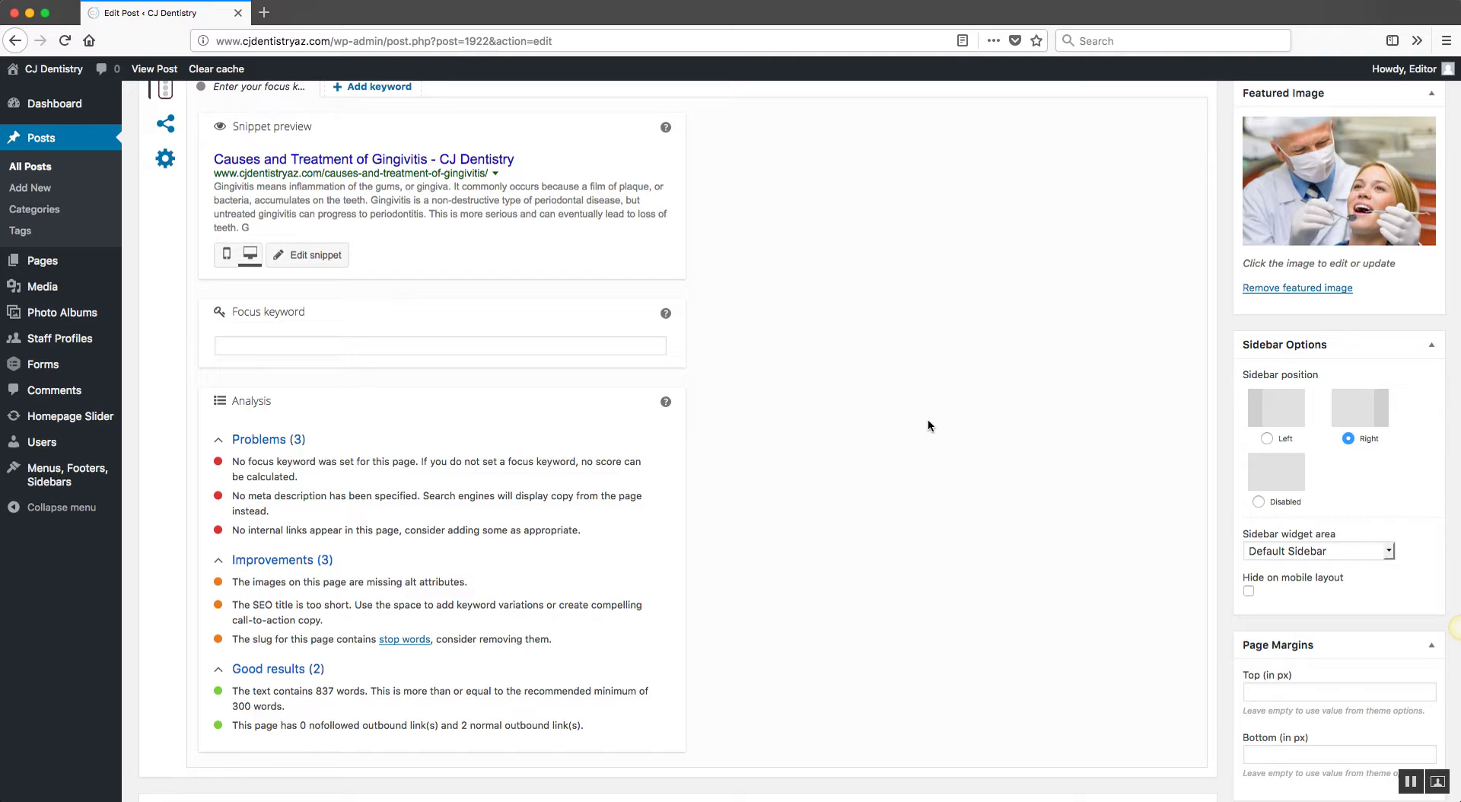
scroll(829, 415, up, 2)
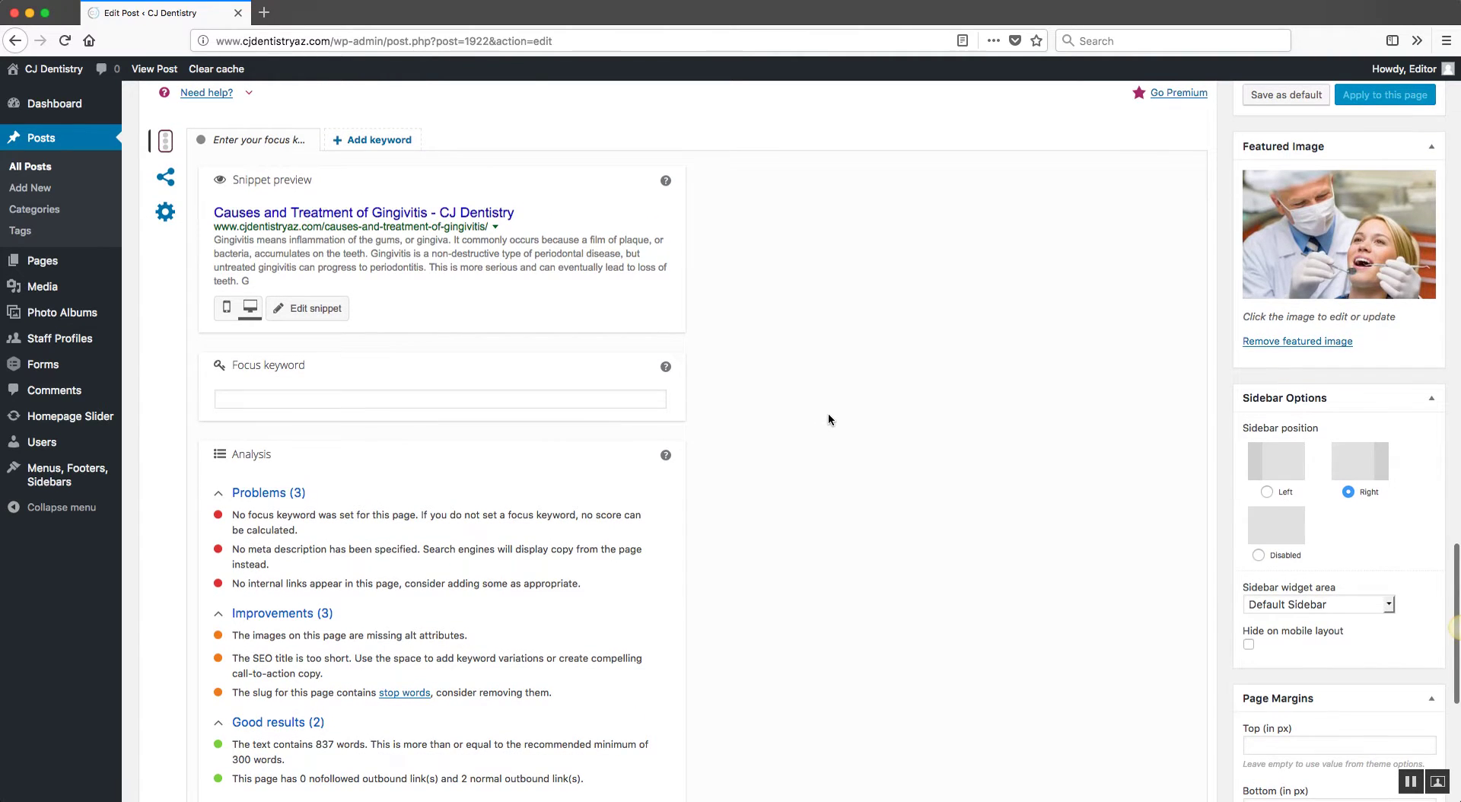
Set the post's Yoast SEO focus keyword to "treatments for gingivitis"
scroll(477, 615, down, 1)
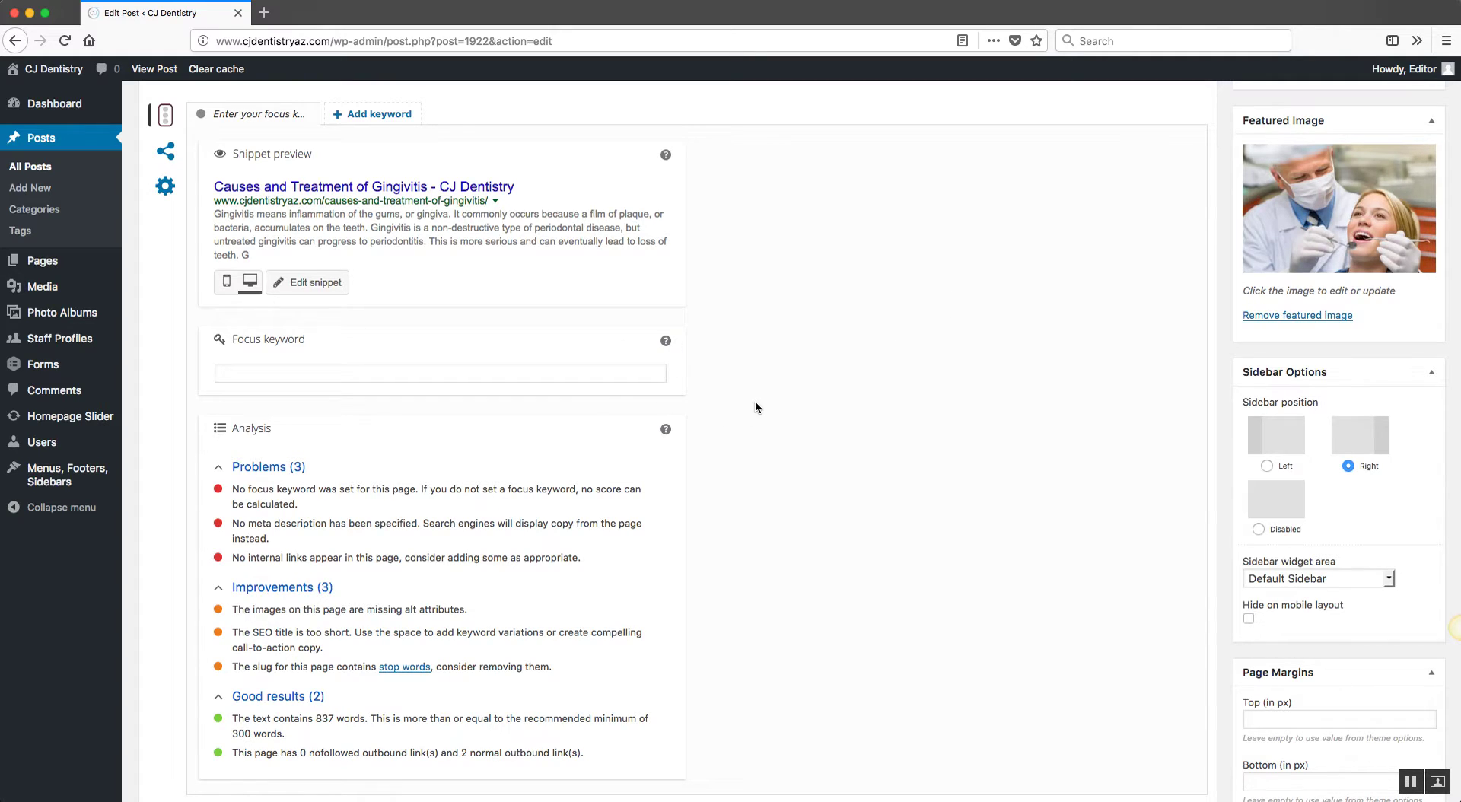
click(564, 379)
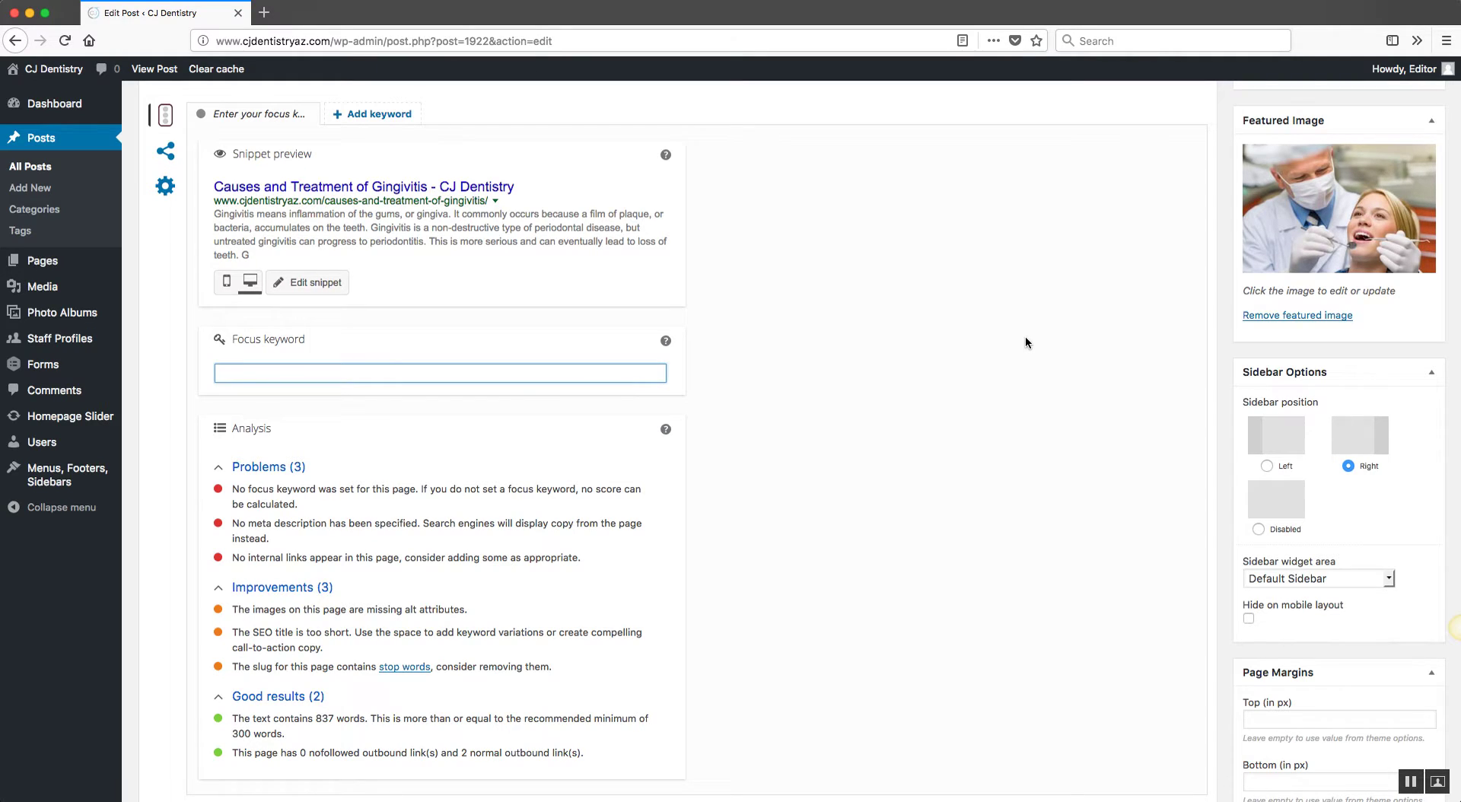
text(treatments for g)
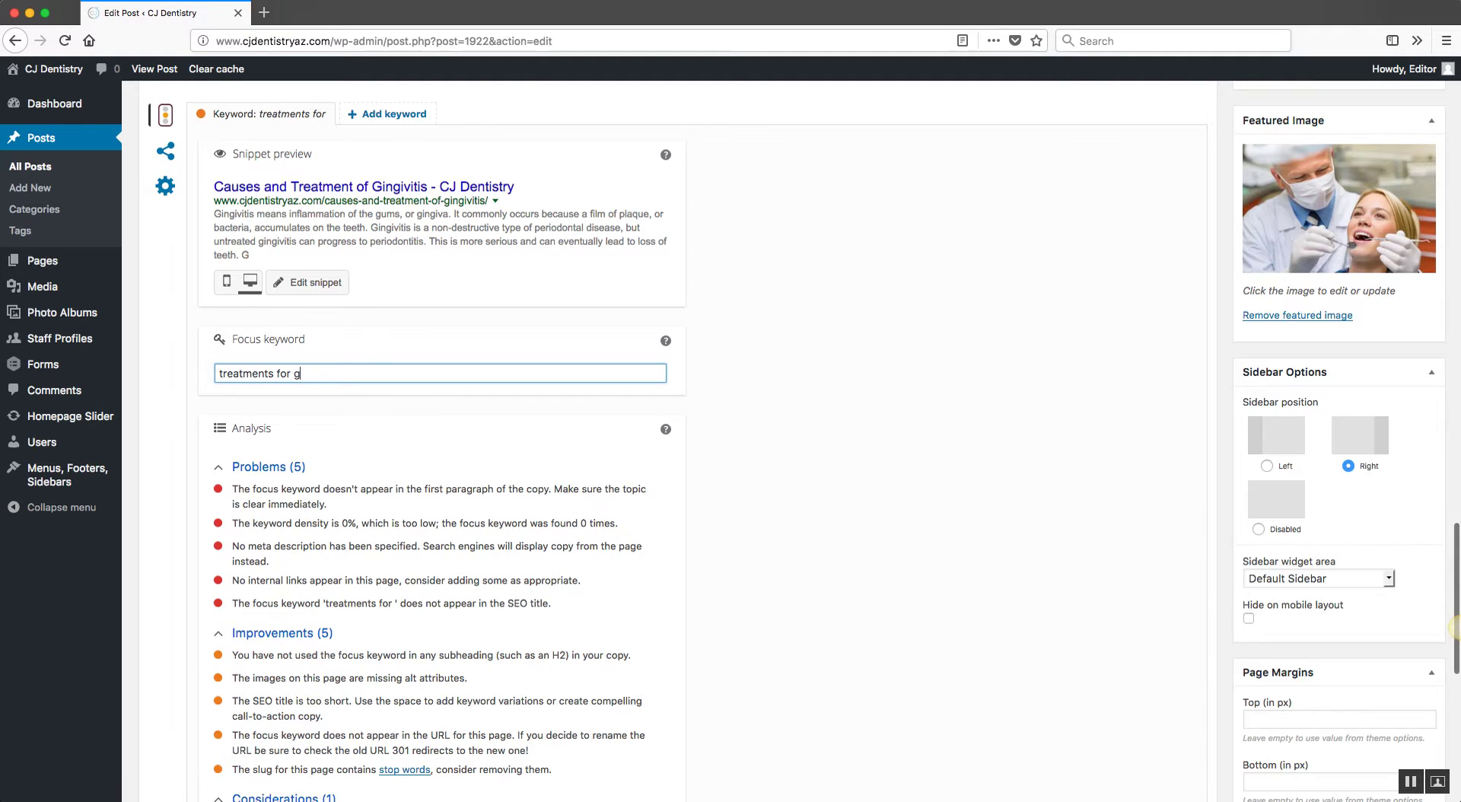
text(ingivitis)
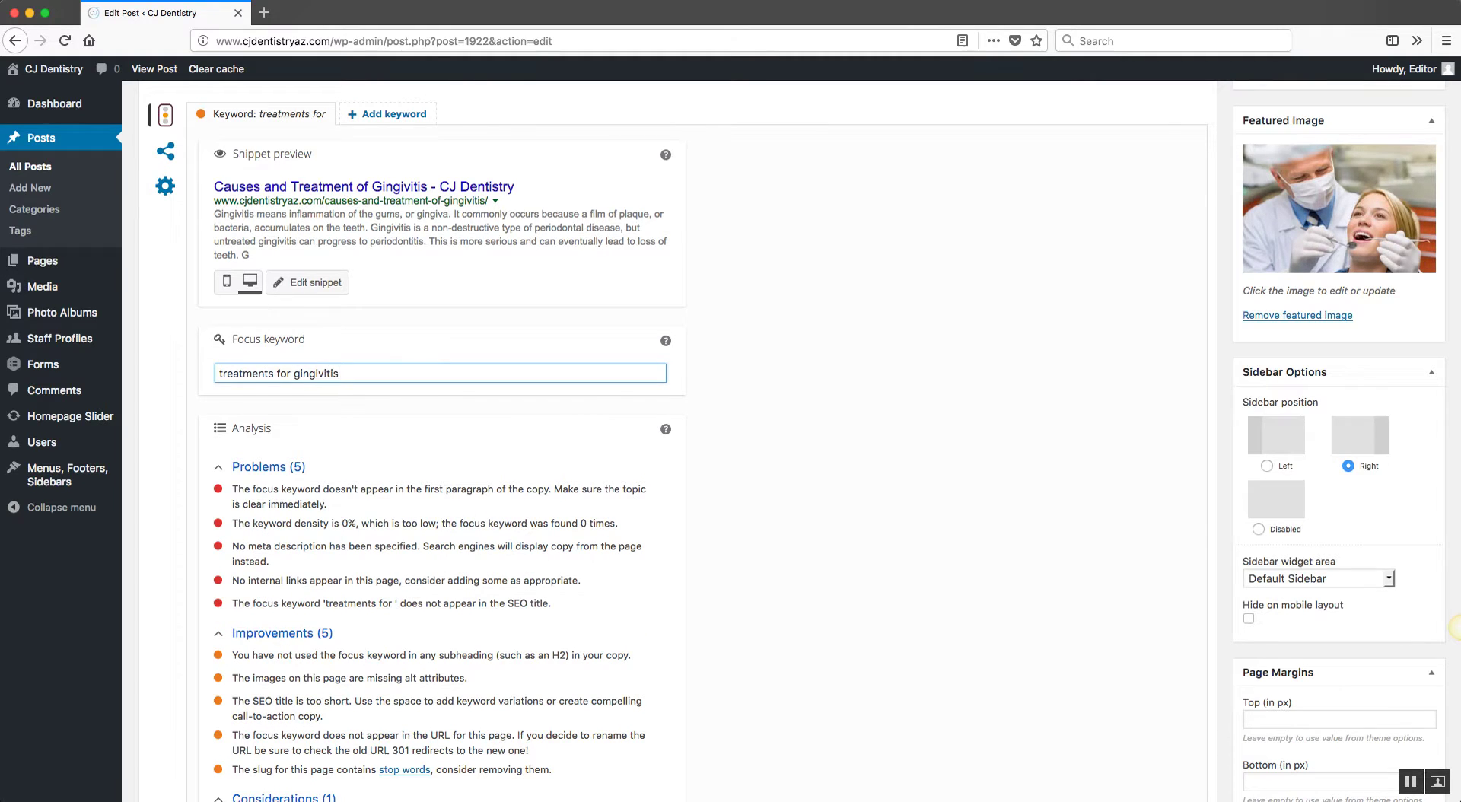
click(799, 365)
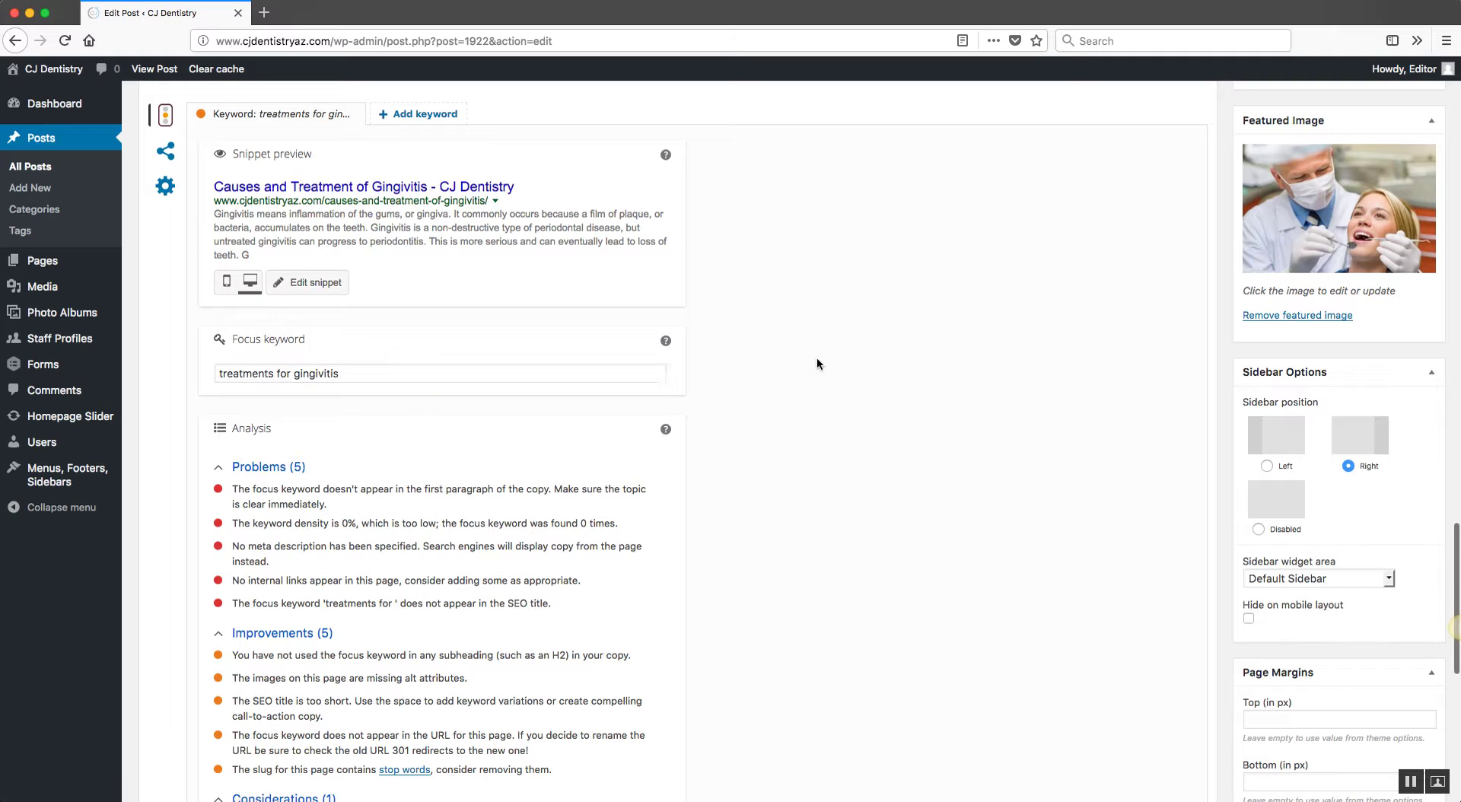
drag(221, 374, 387, 373)
click(386, 373)
triple_click(380, 374)
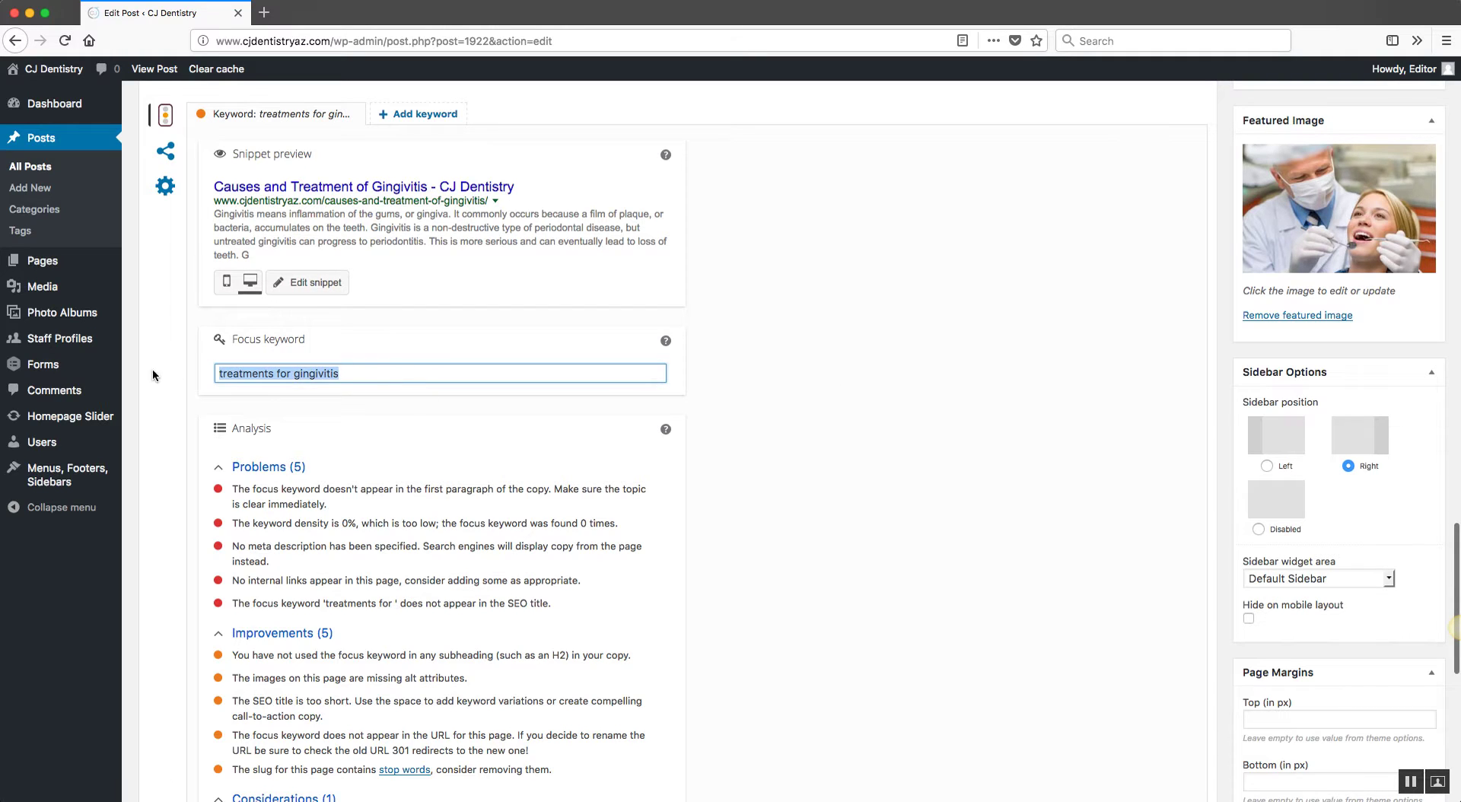
click(389, 373)
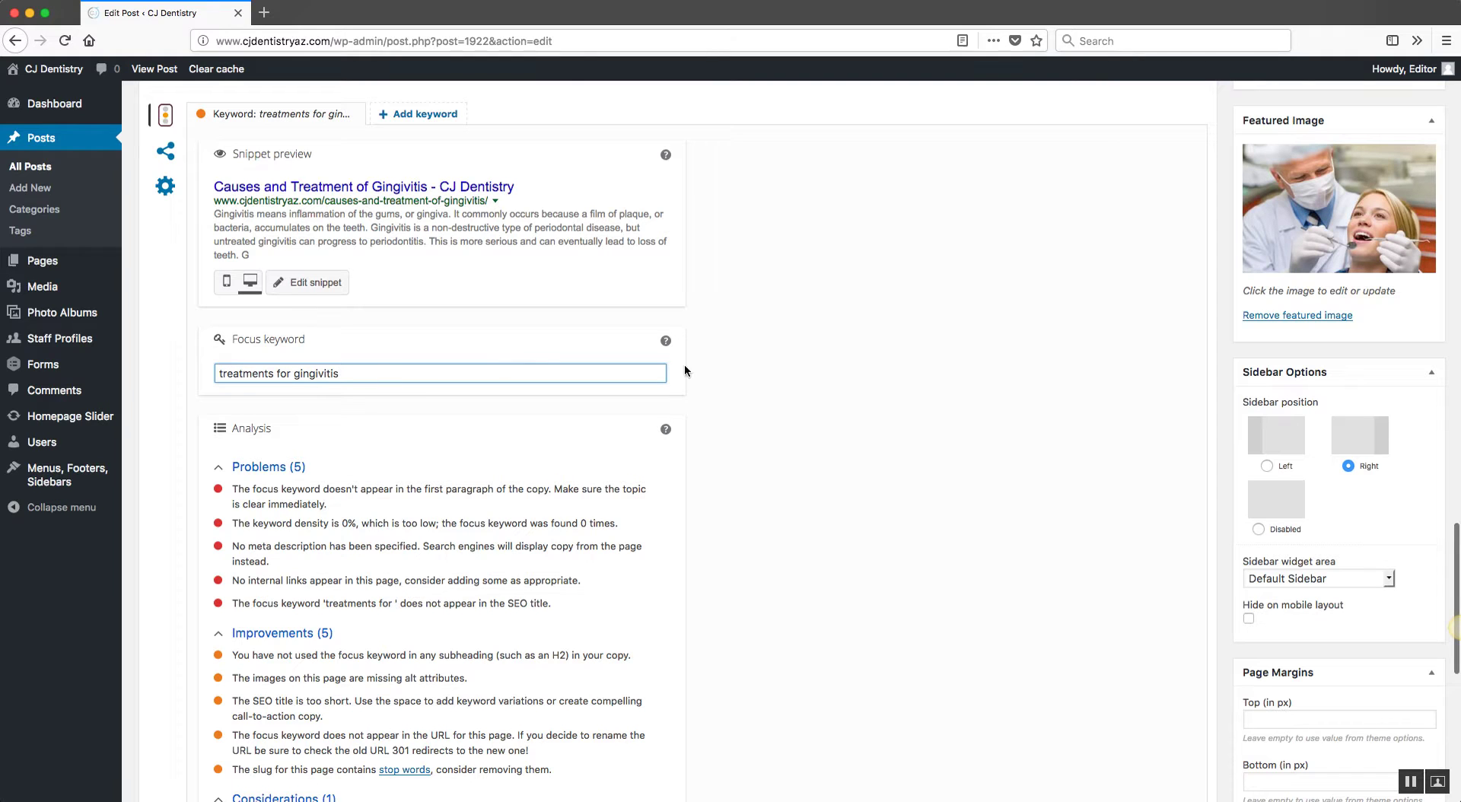
Review the focus keyword's SEO rating and the analysis of problems, improvements, considerations and good results against the post's content
scroll(833, 394, up, 1)
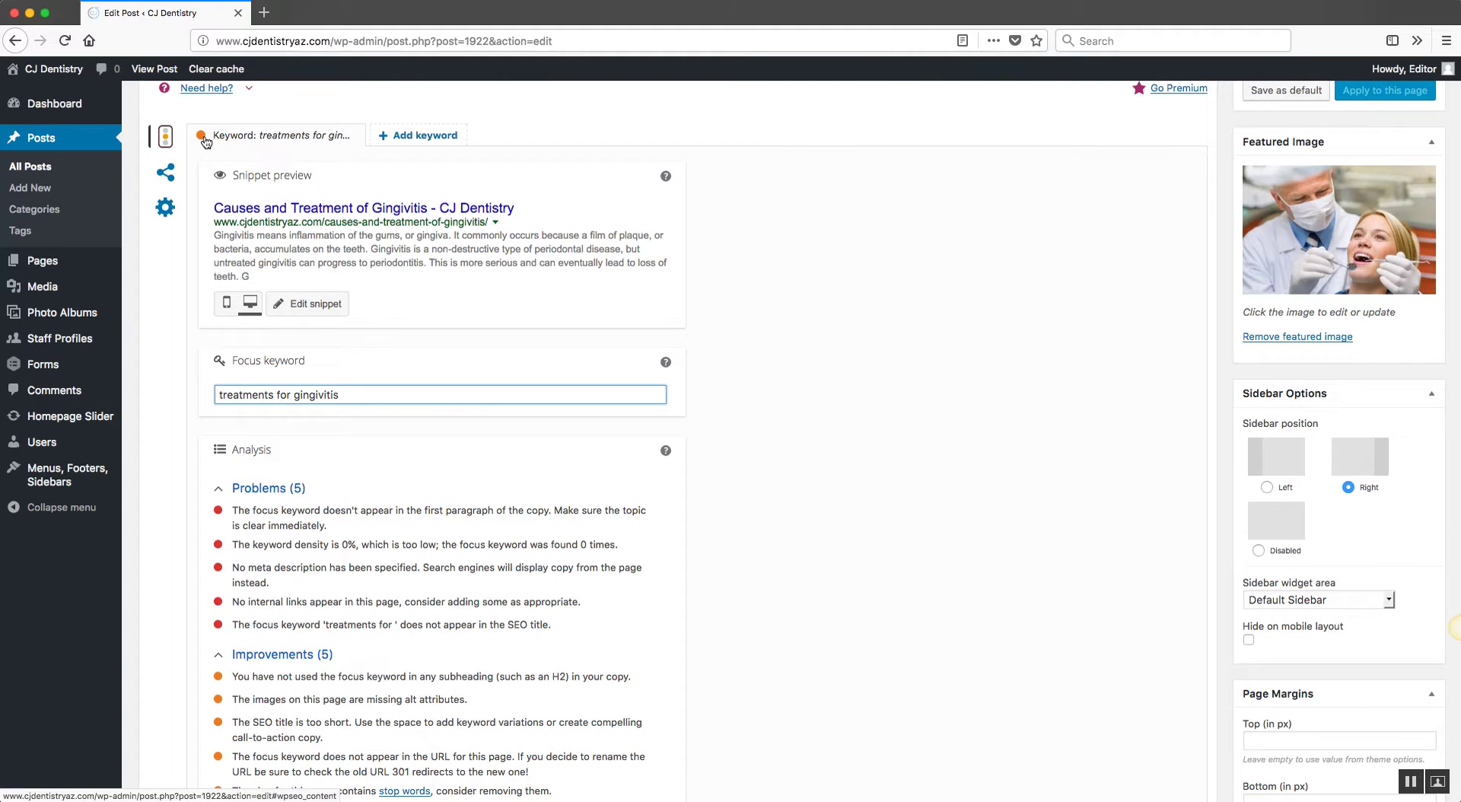
scroll(910, 348, down, 5)
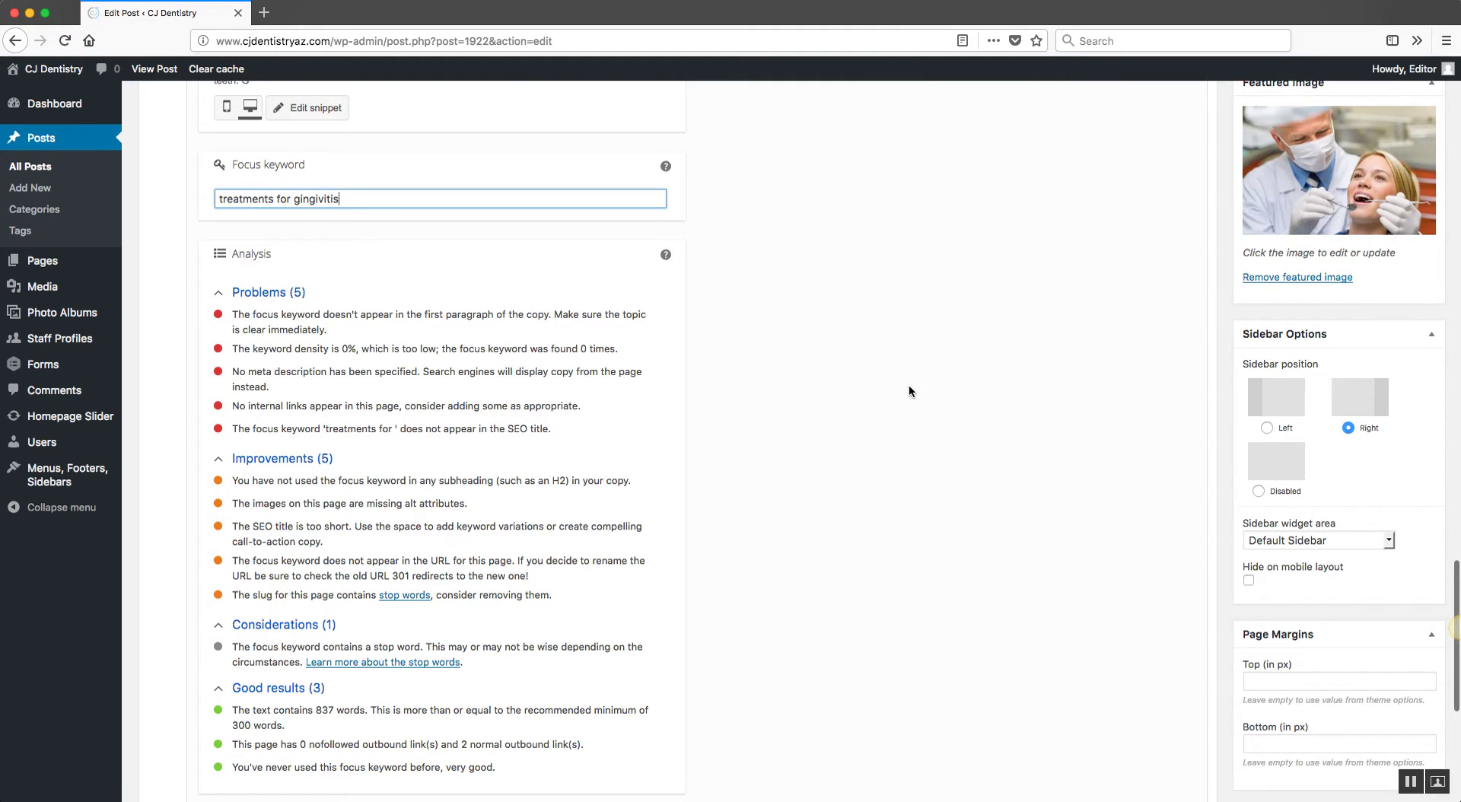
scroll(910, 390, up, 15)
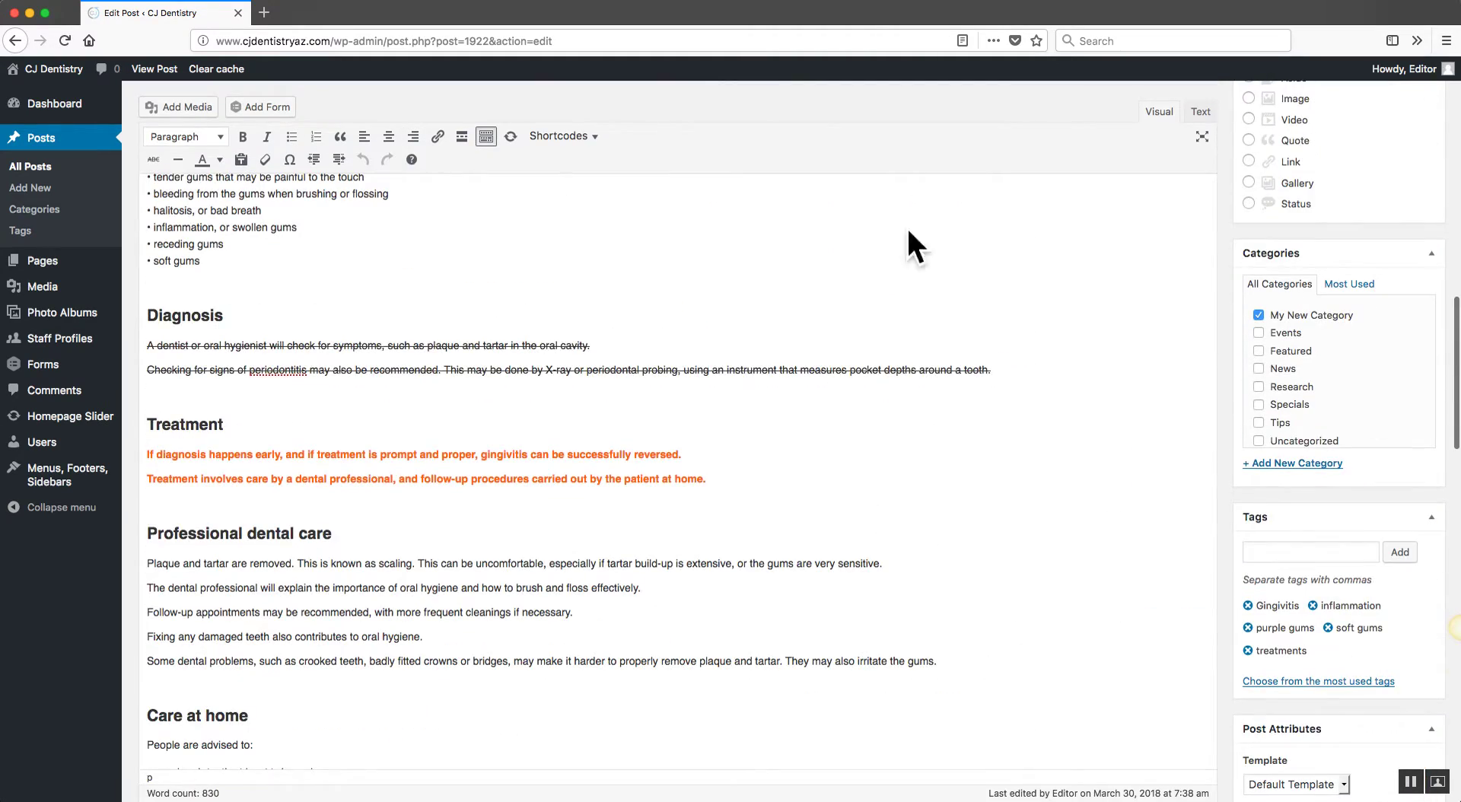
scroll(882, 451, up, 8)
scroll(882, 451, down, 2)
scroll(882, 451, down, 20)
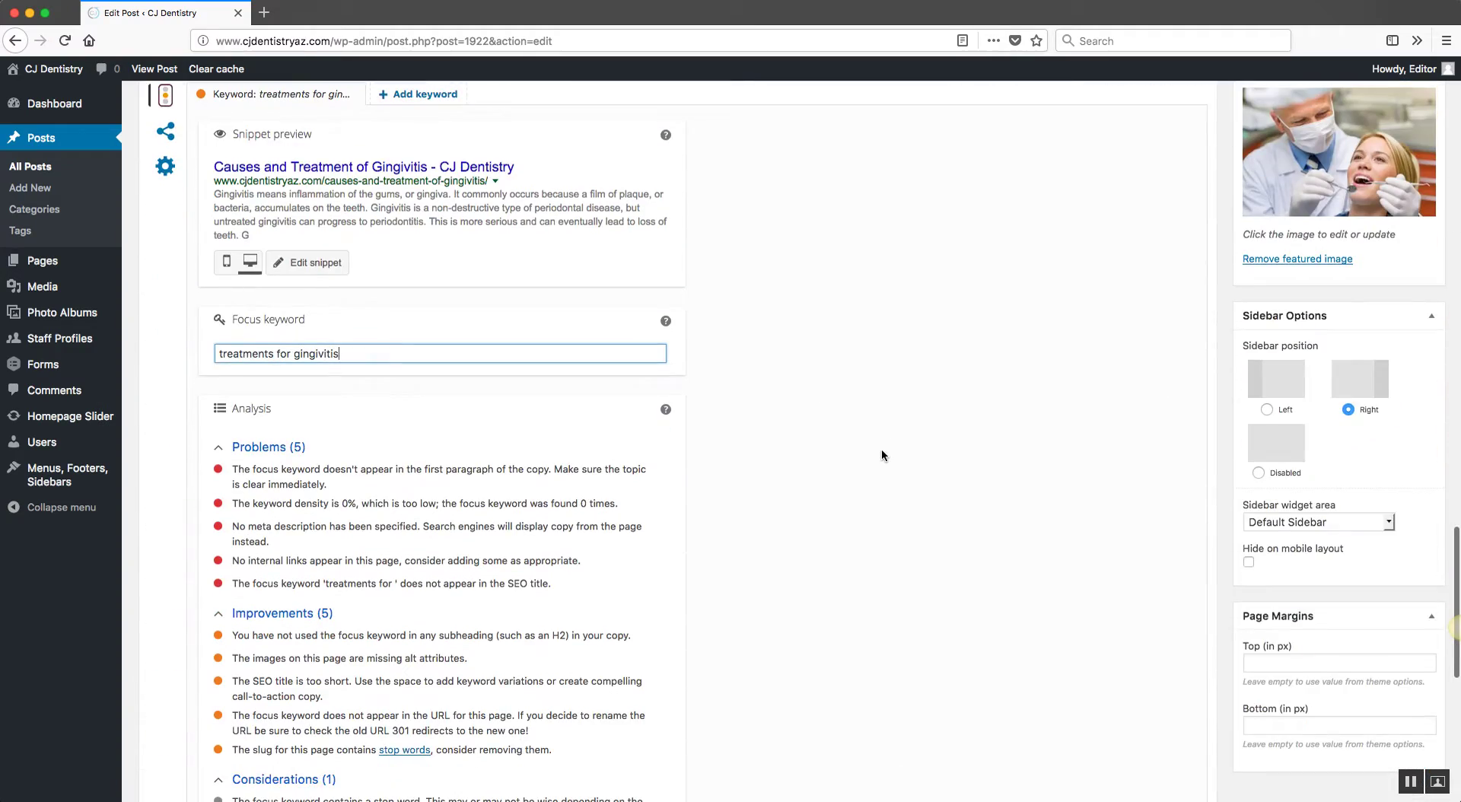
scroll(869, 441, up, 1)
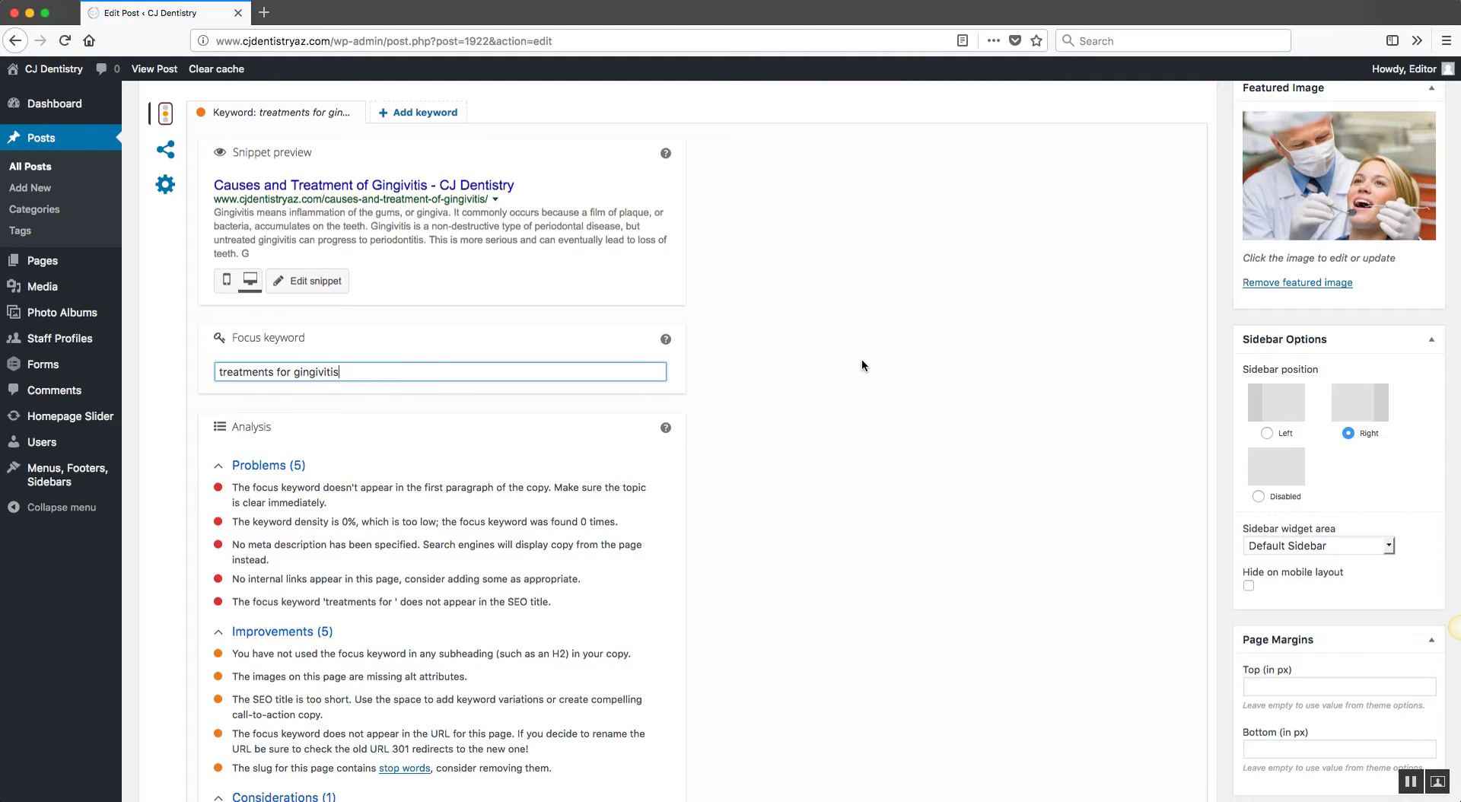
scroll(862, 366, down, 5)
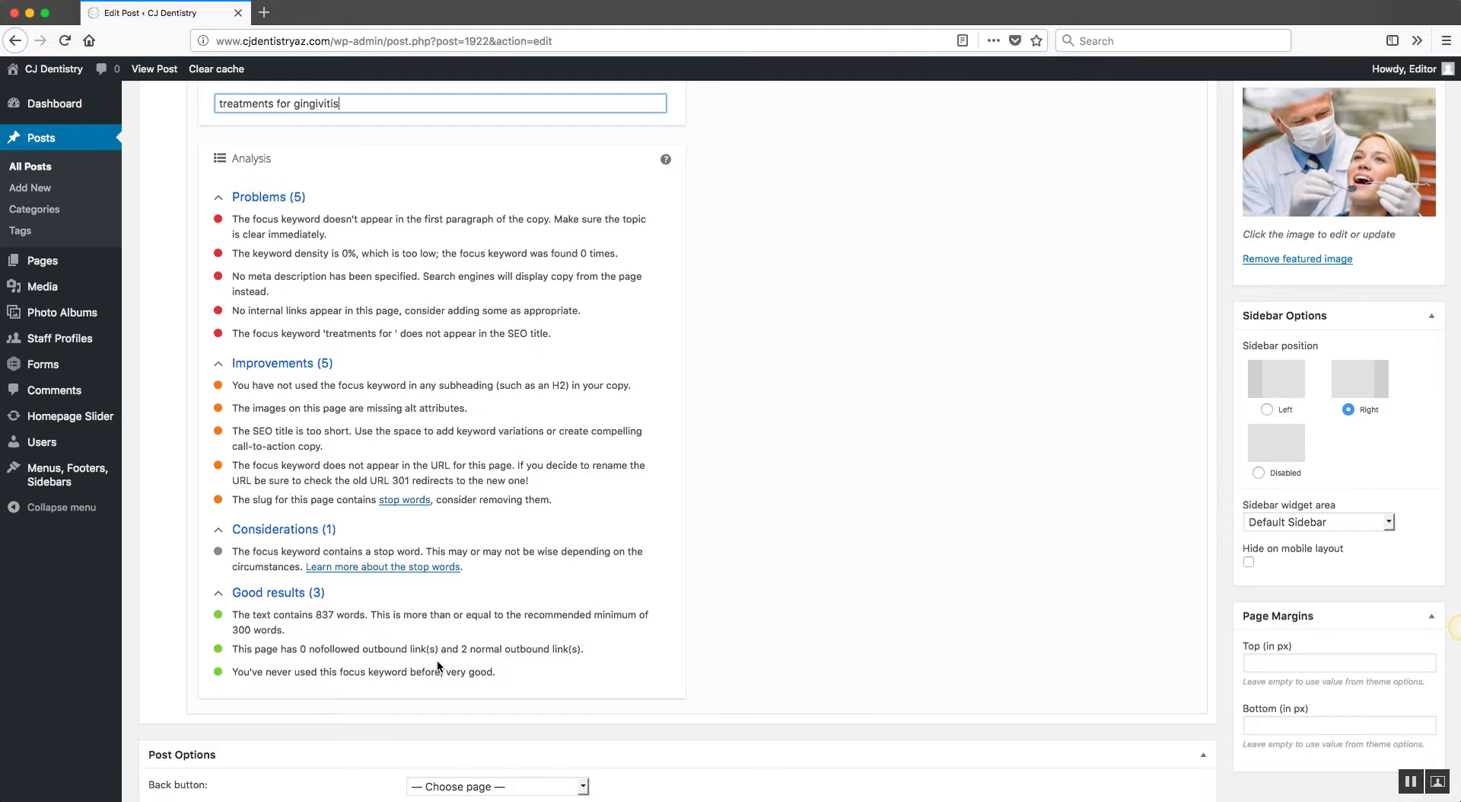
Examine the outbound links result in the SEO analysis and check the post's body text for its links
drag(594, 650, 462, 647)
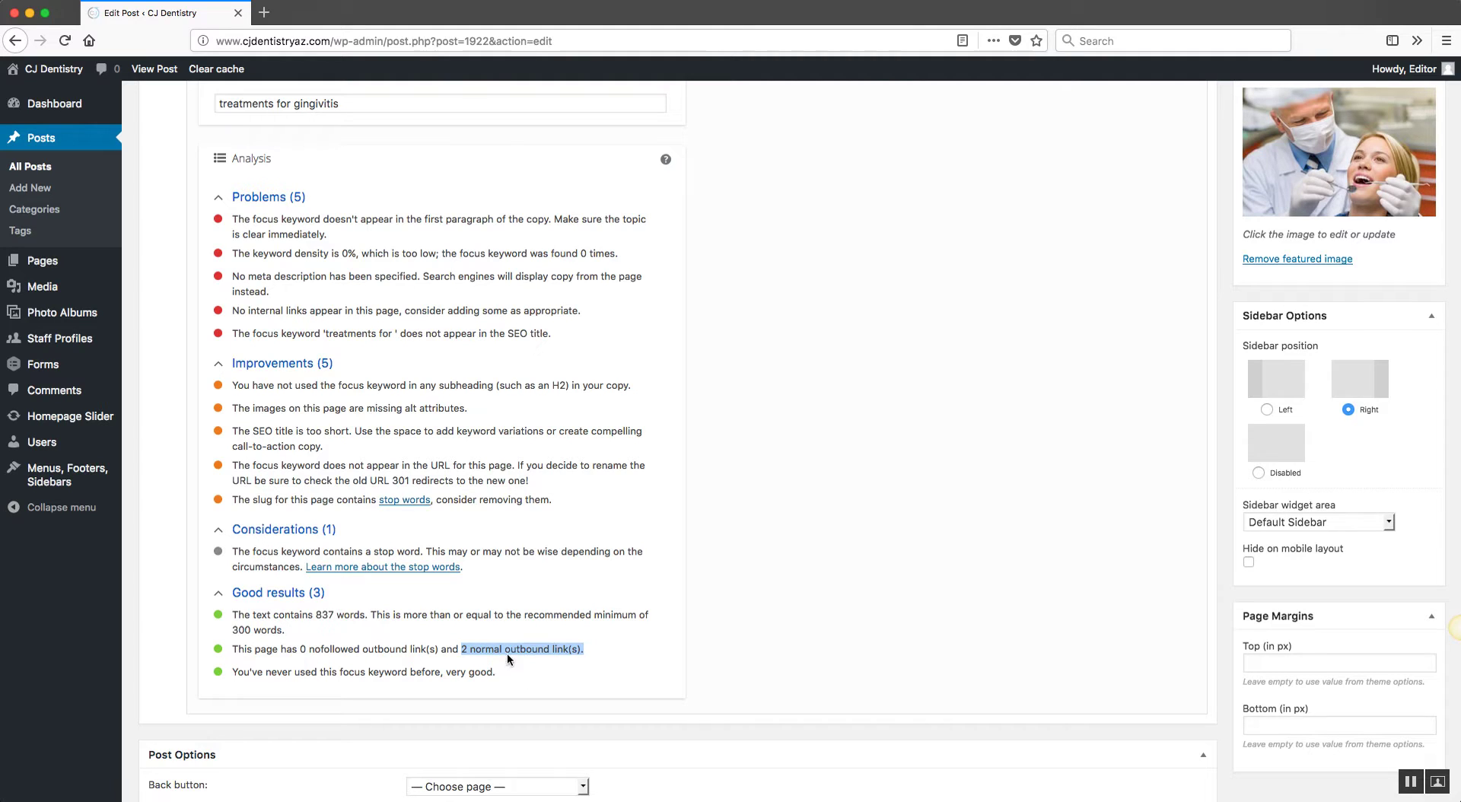
click(542, 651)
drag(583, 651, 463, 648)
scroll(956, 574, up, 5)
scroll(957, 574, up, 4)
scroll(955, 572, up, 15)
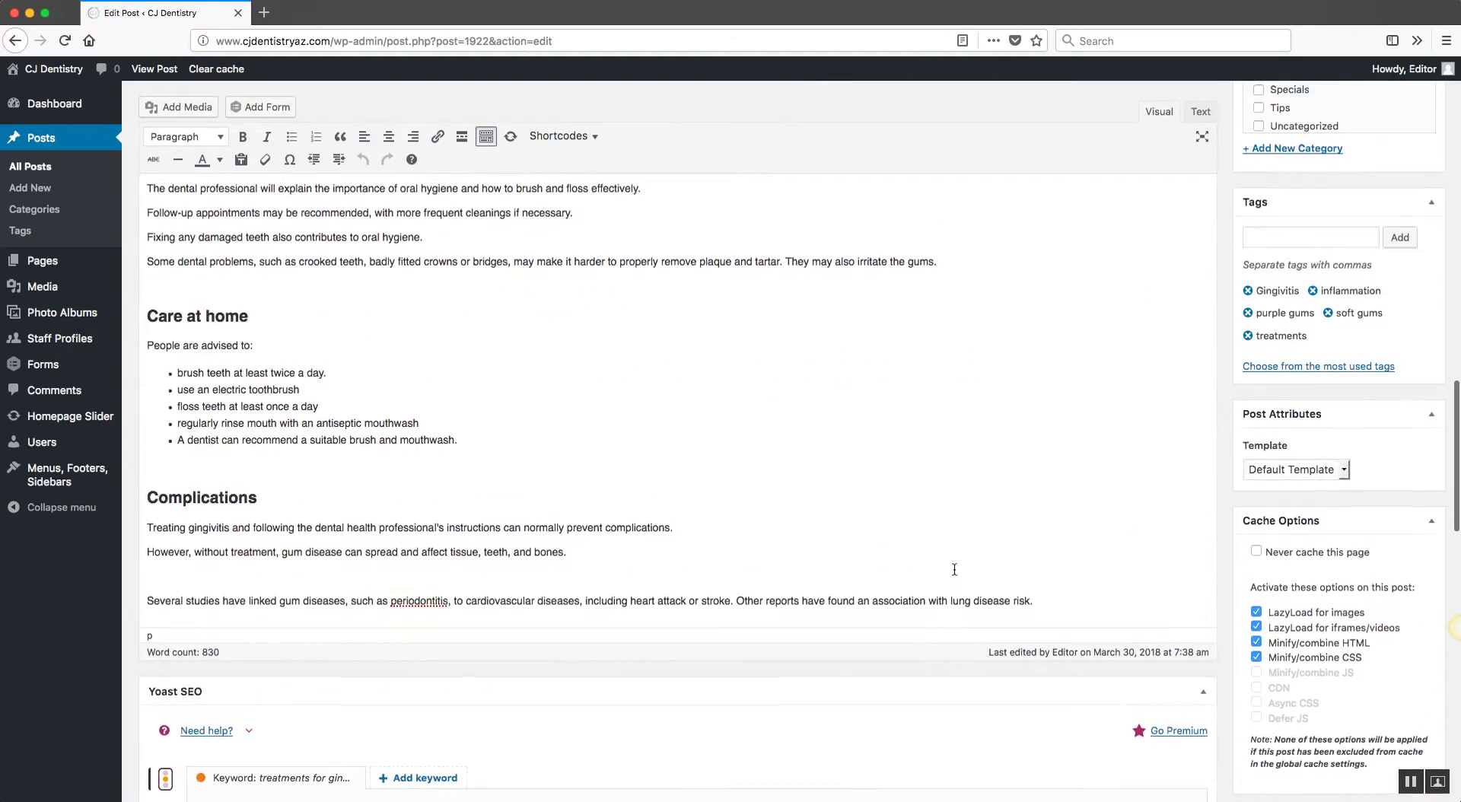
scroll(727, 527, up, 15)
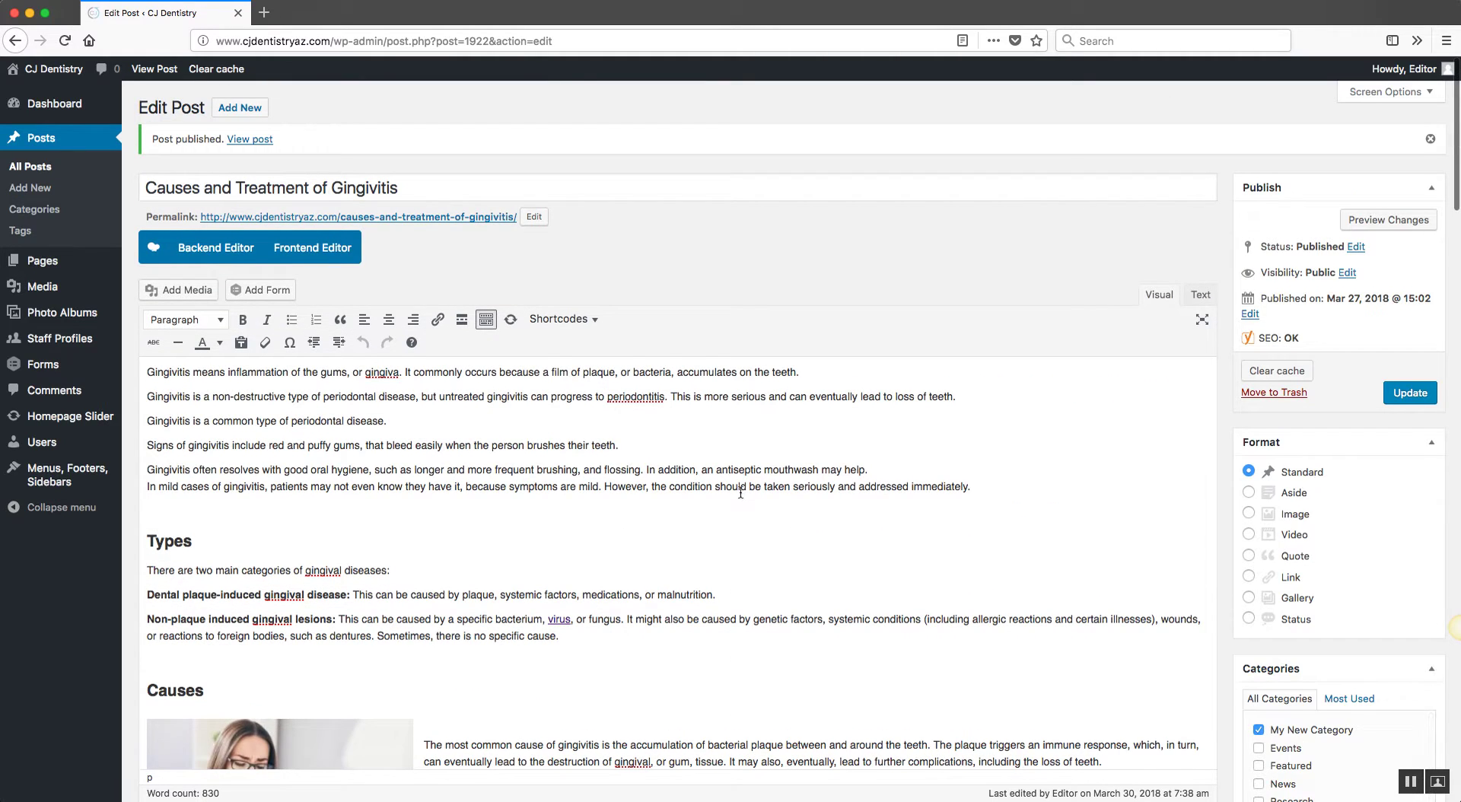
scroll(737, 499, down, 1)
scroll(929, 513, down, 2)
scroll(928, 514, down, 3)
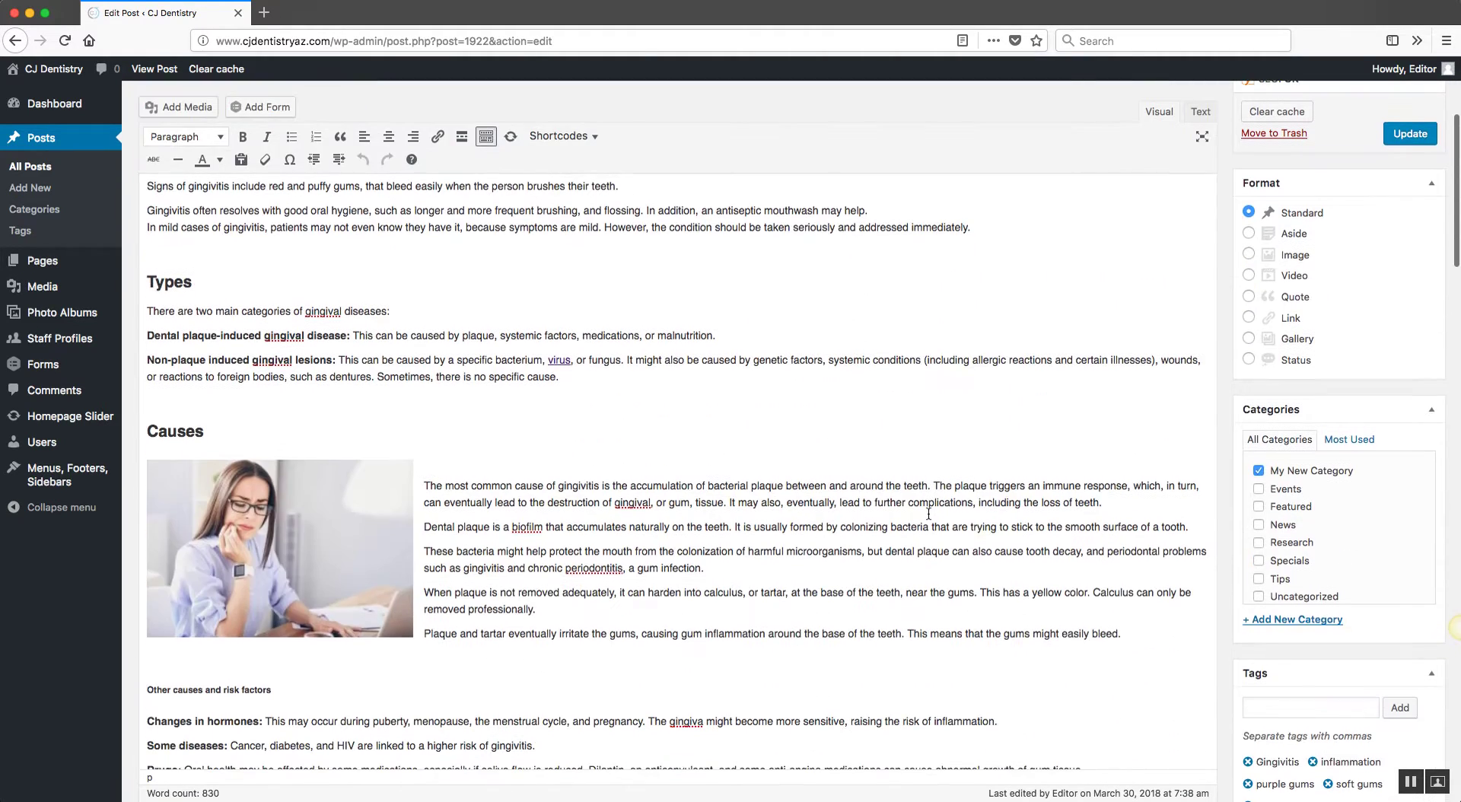
scroll(928, 513, up, 4)
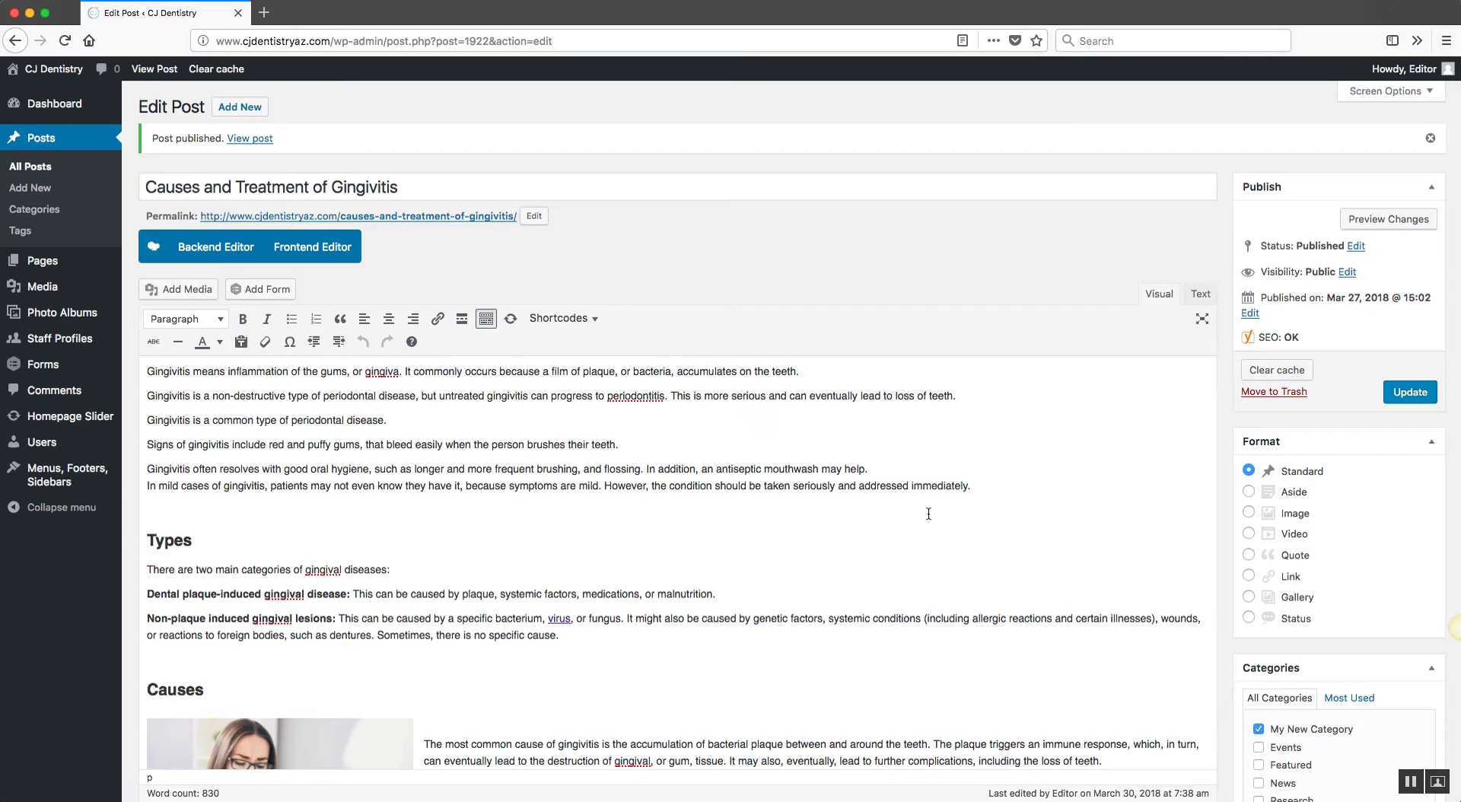
Return to the Yoast SEO analysis and examine the good result about previous use of the focus keyword
scroll(929, 514, down, 13)
scroll(932, 497, down, 16)
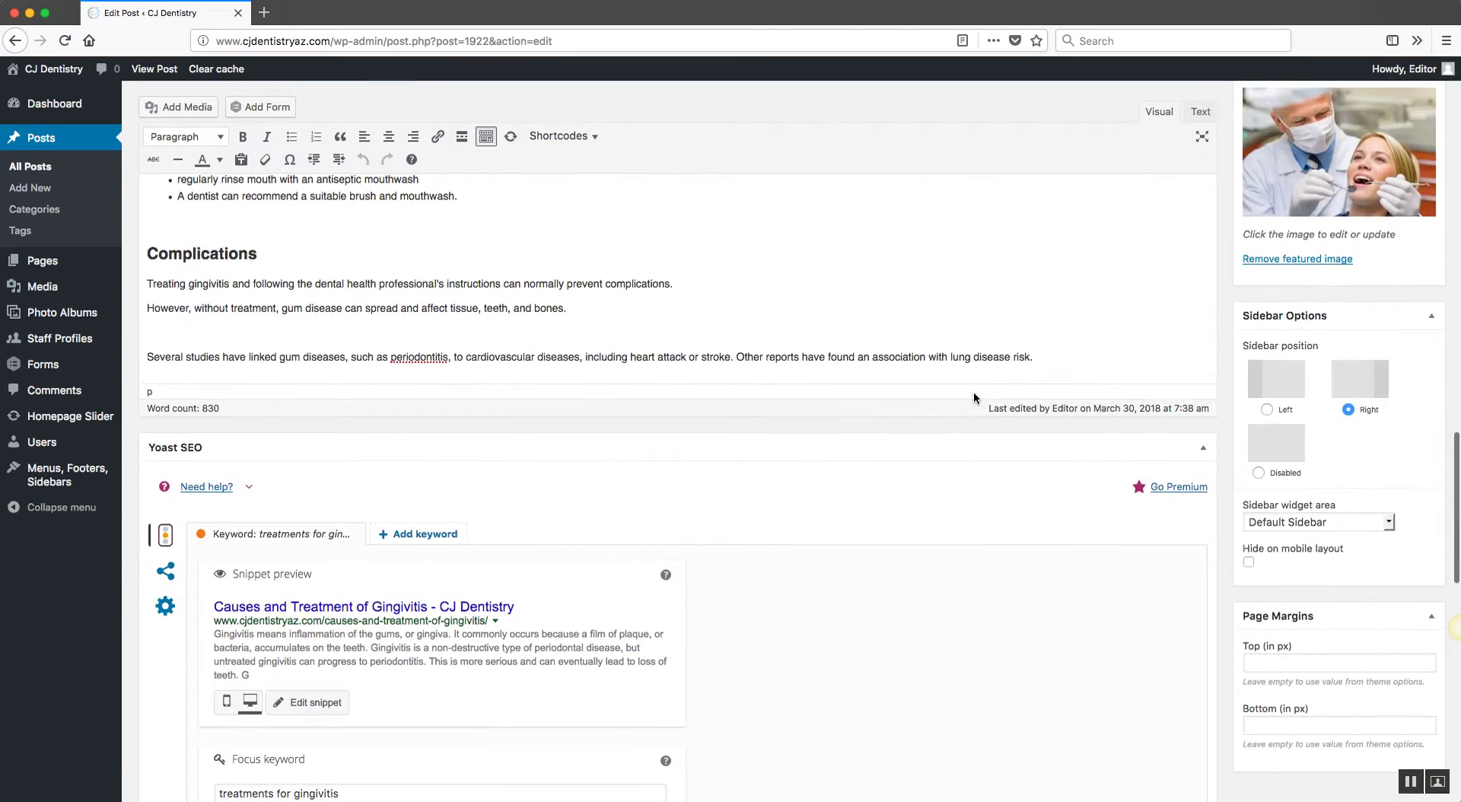
scroll(873, 549, down, 7)
scroll(874, 553, down, 8)
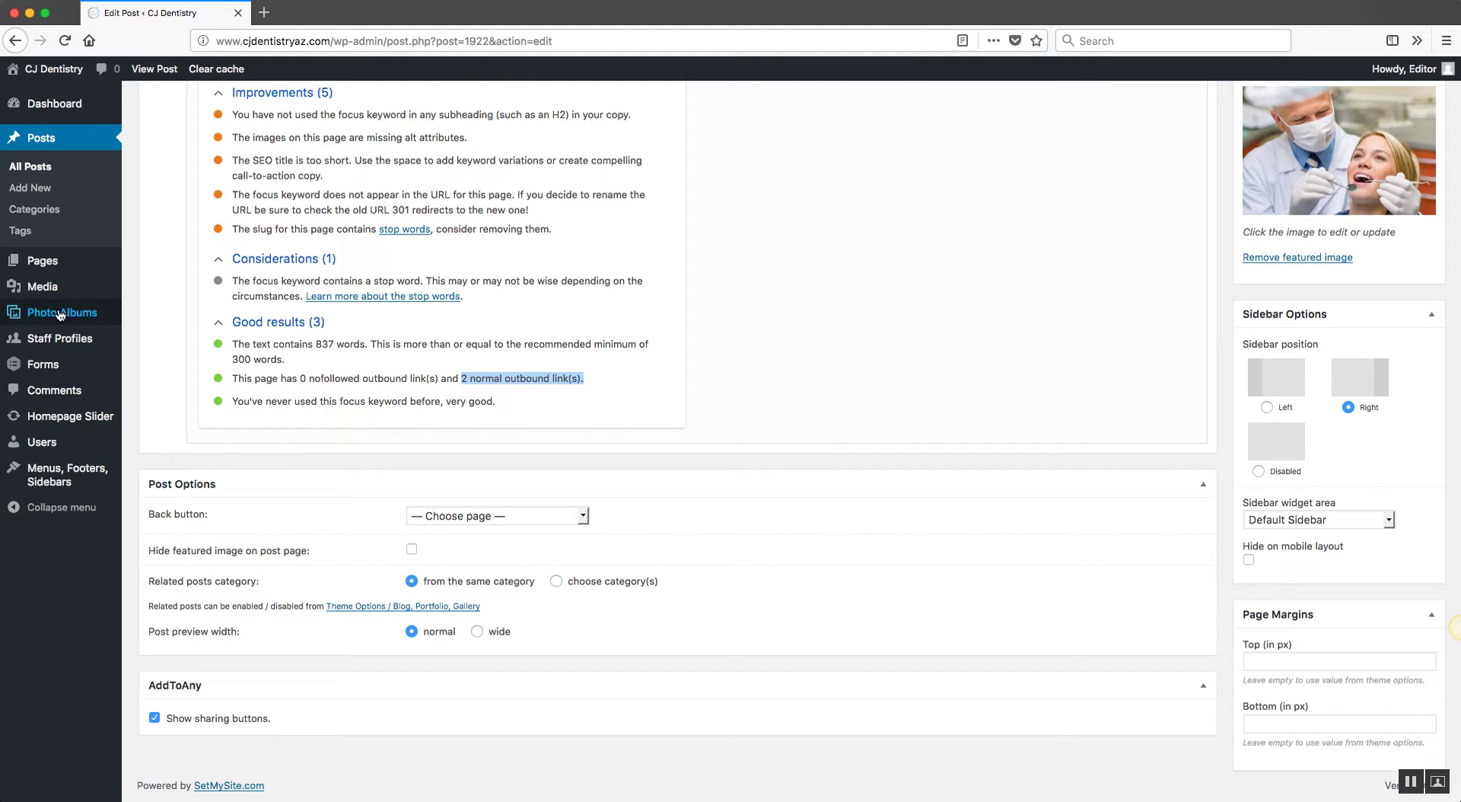
scroll(454, 382, up, 2)
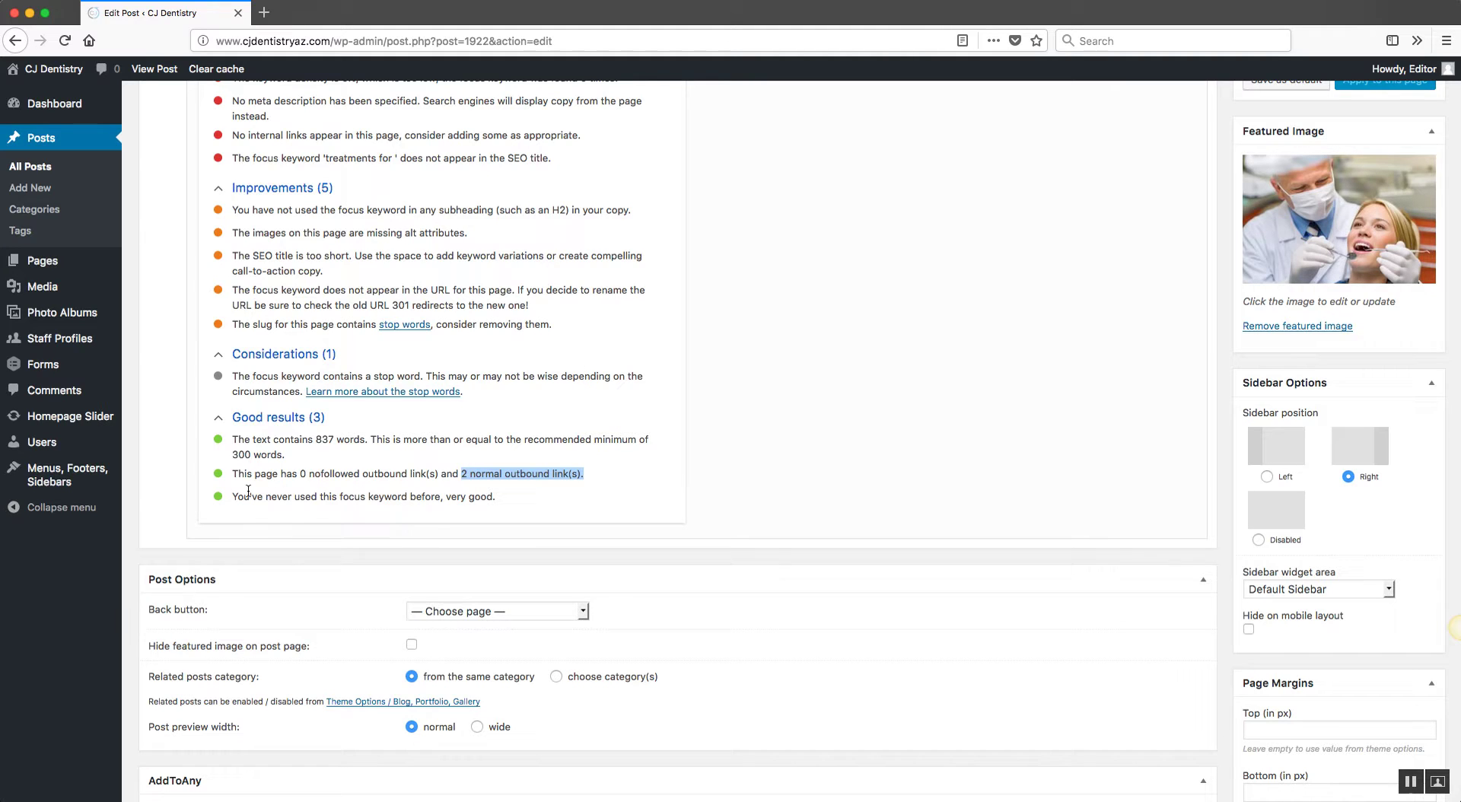
drag(515, 509, 312, 502)
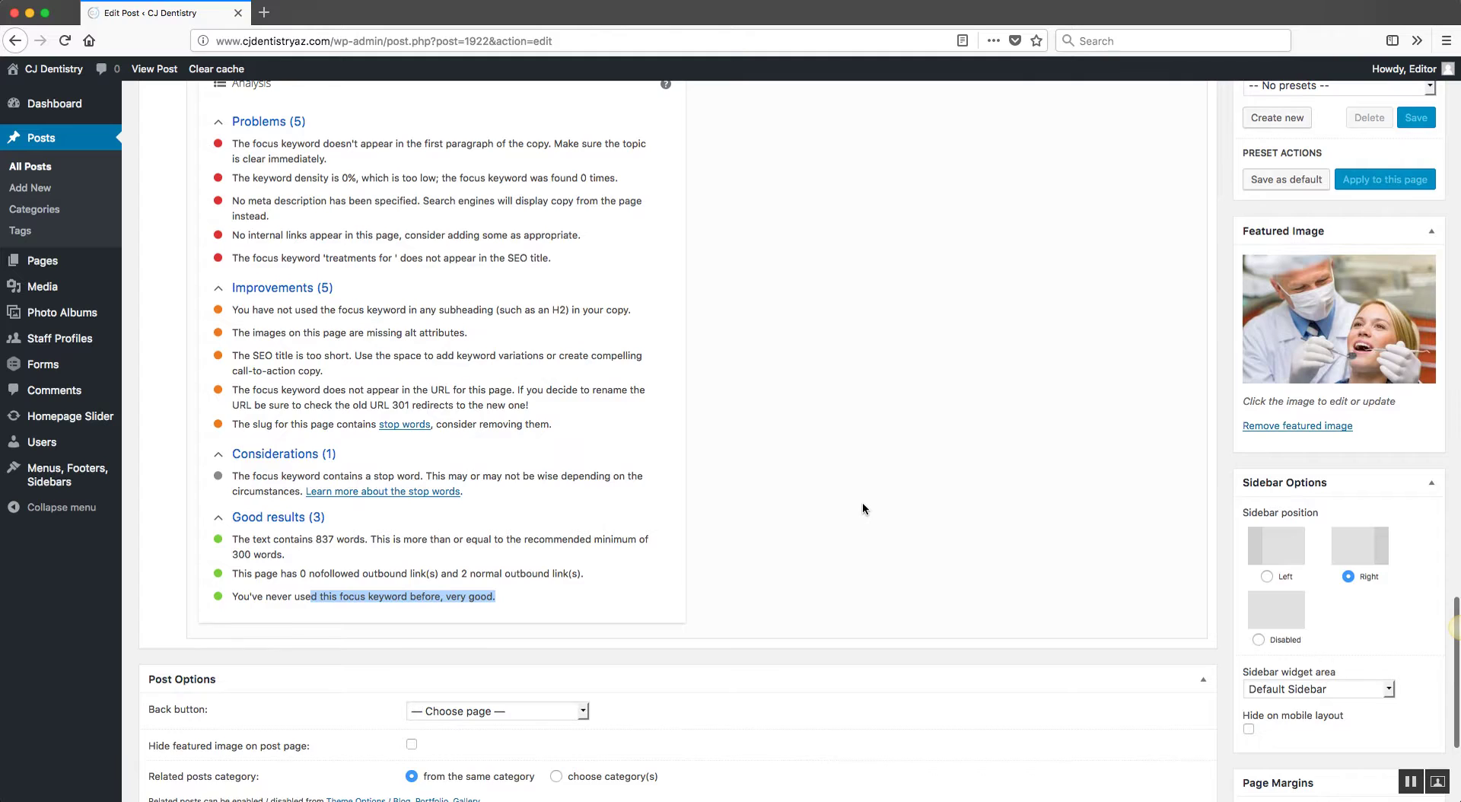
scroll(865, 505, up, 3)
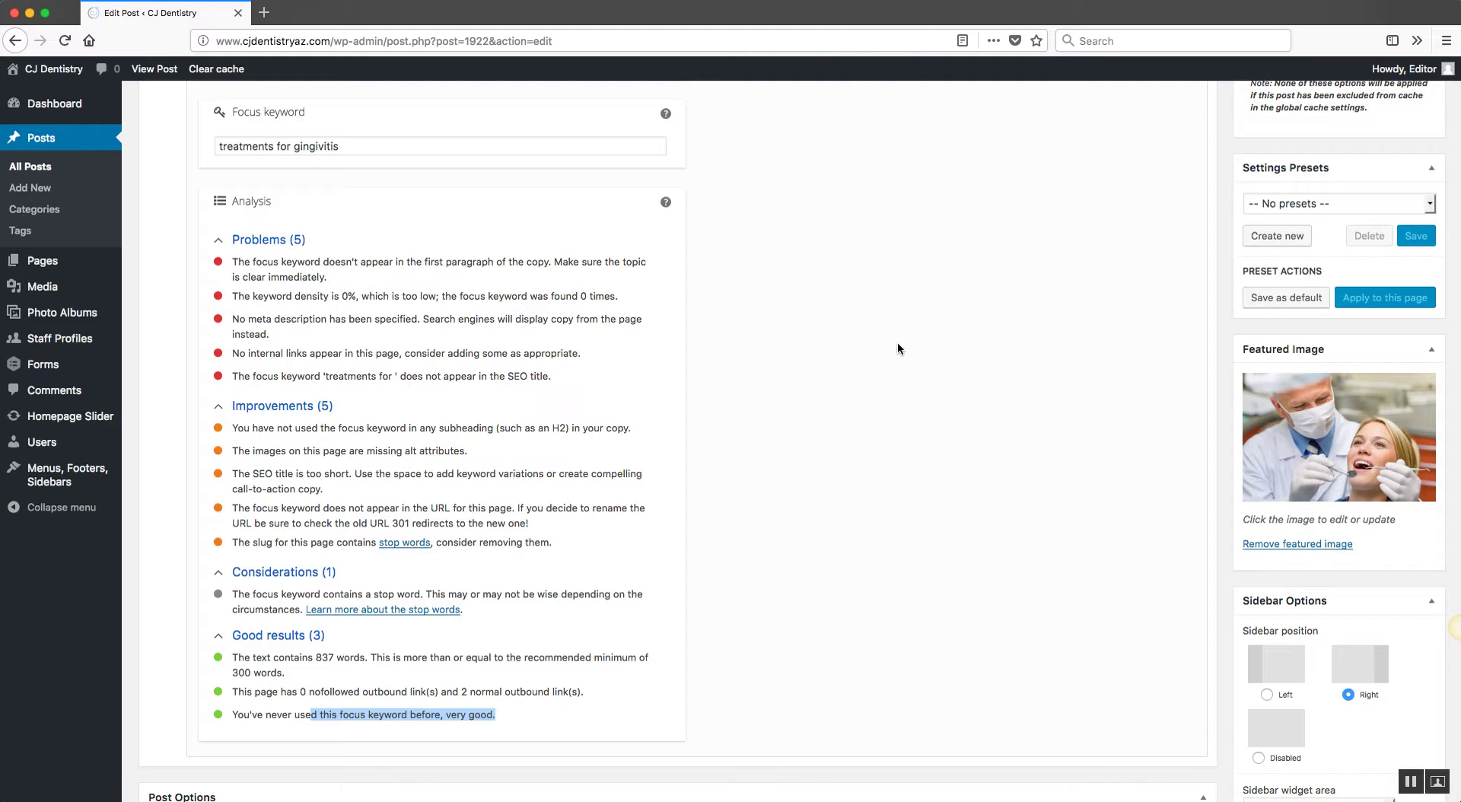
Examine the SEO analysis improvement about using the focus keyword in a subheading such as an H2
scroll(833, 458, down, 1)
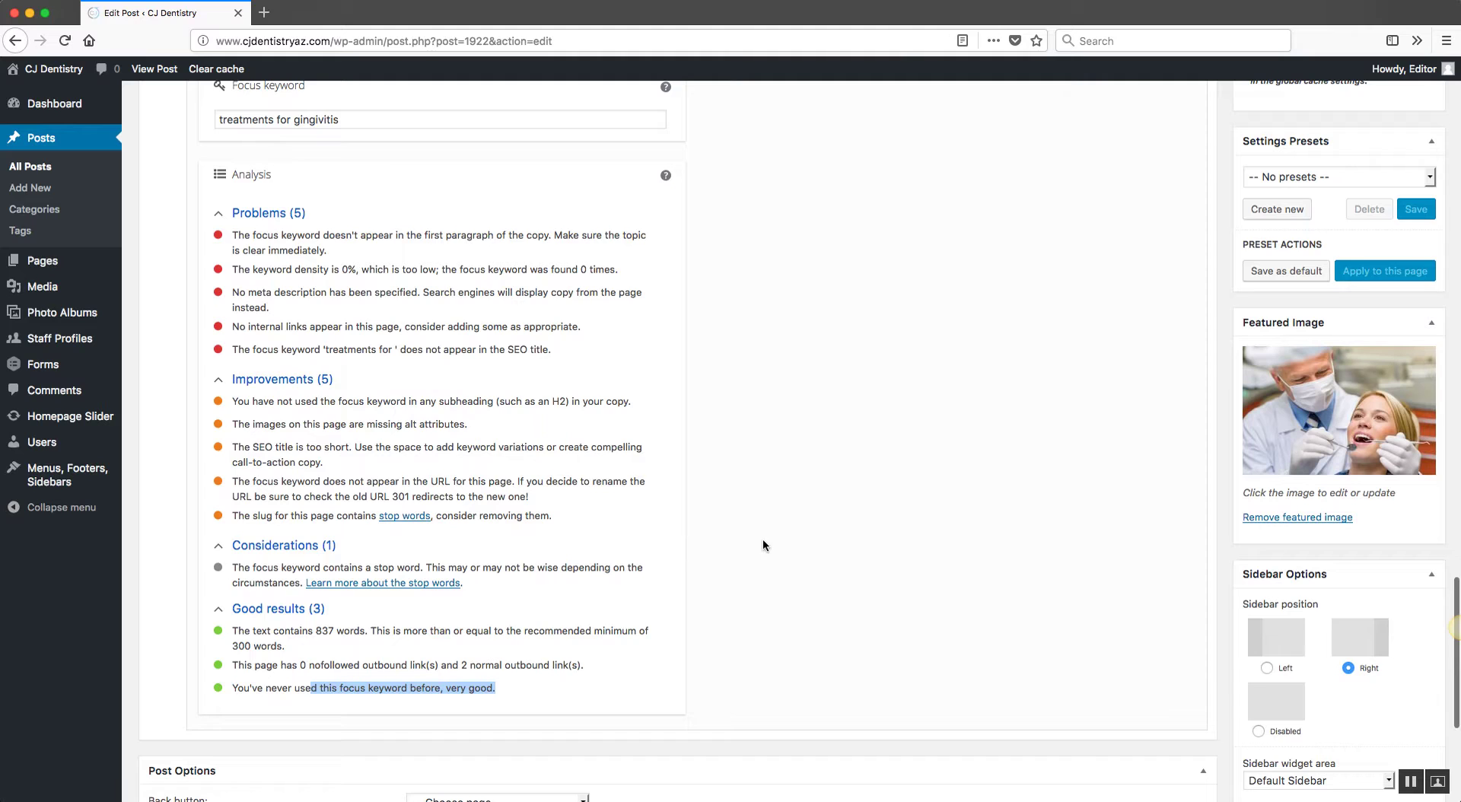
scroll(403, 564, up, 2)
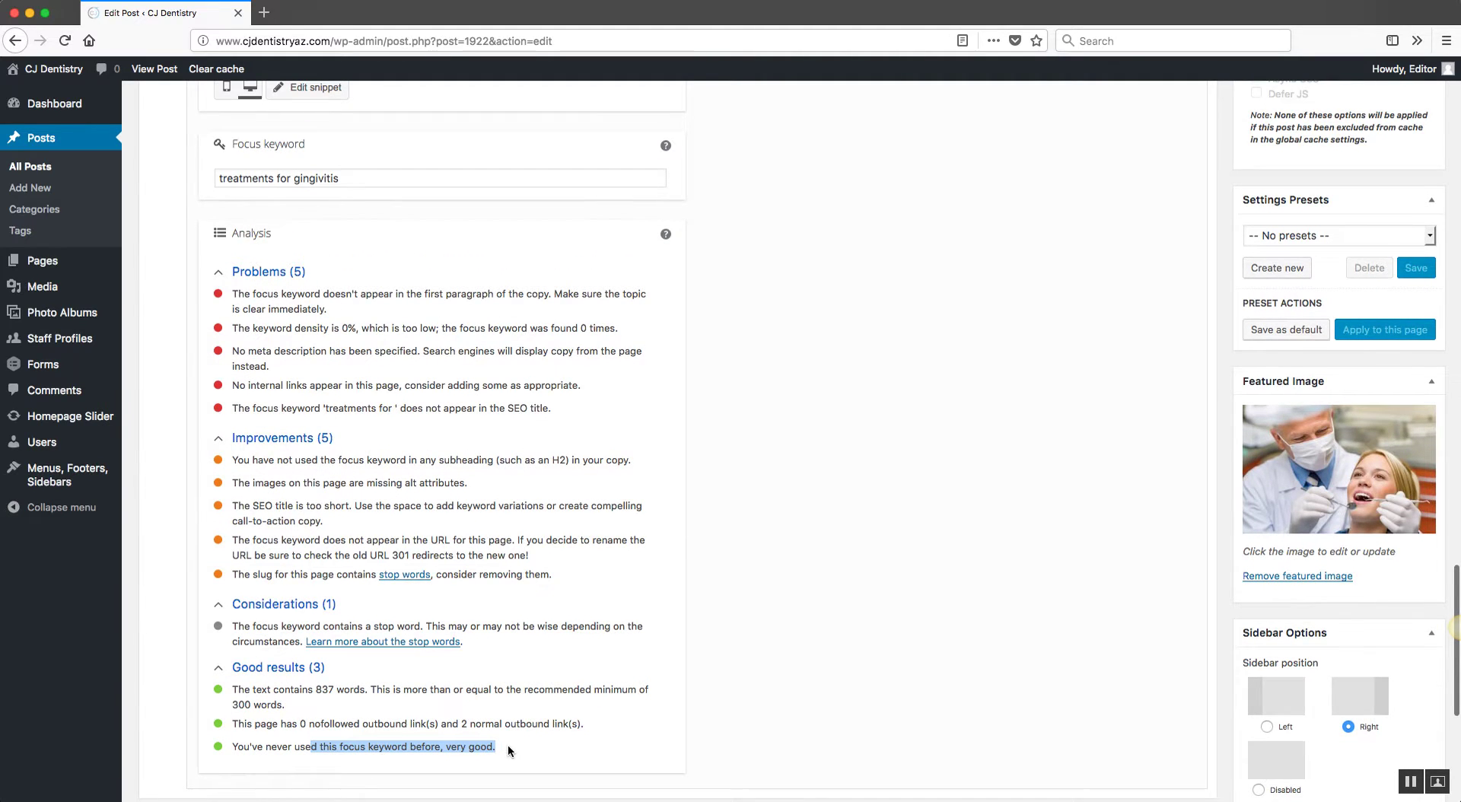
scroll(456, 646, up, 1)
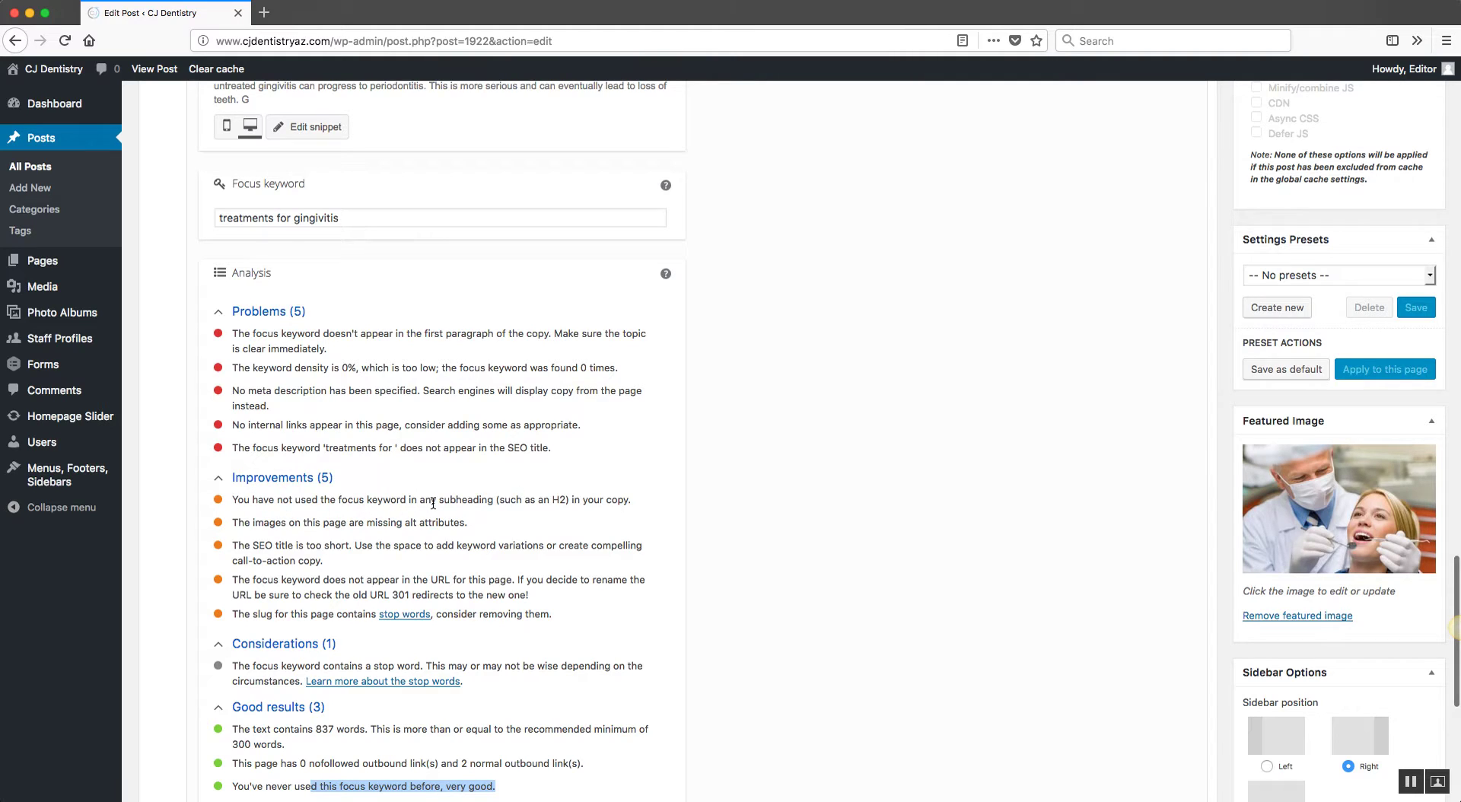
drag(553, 499, 644, 504)
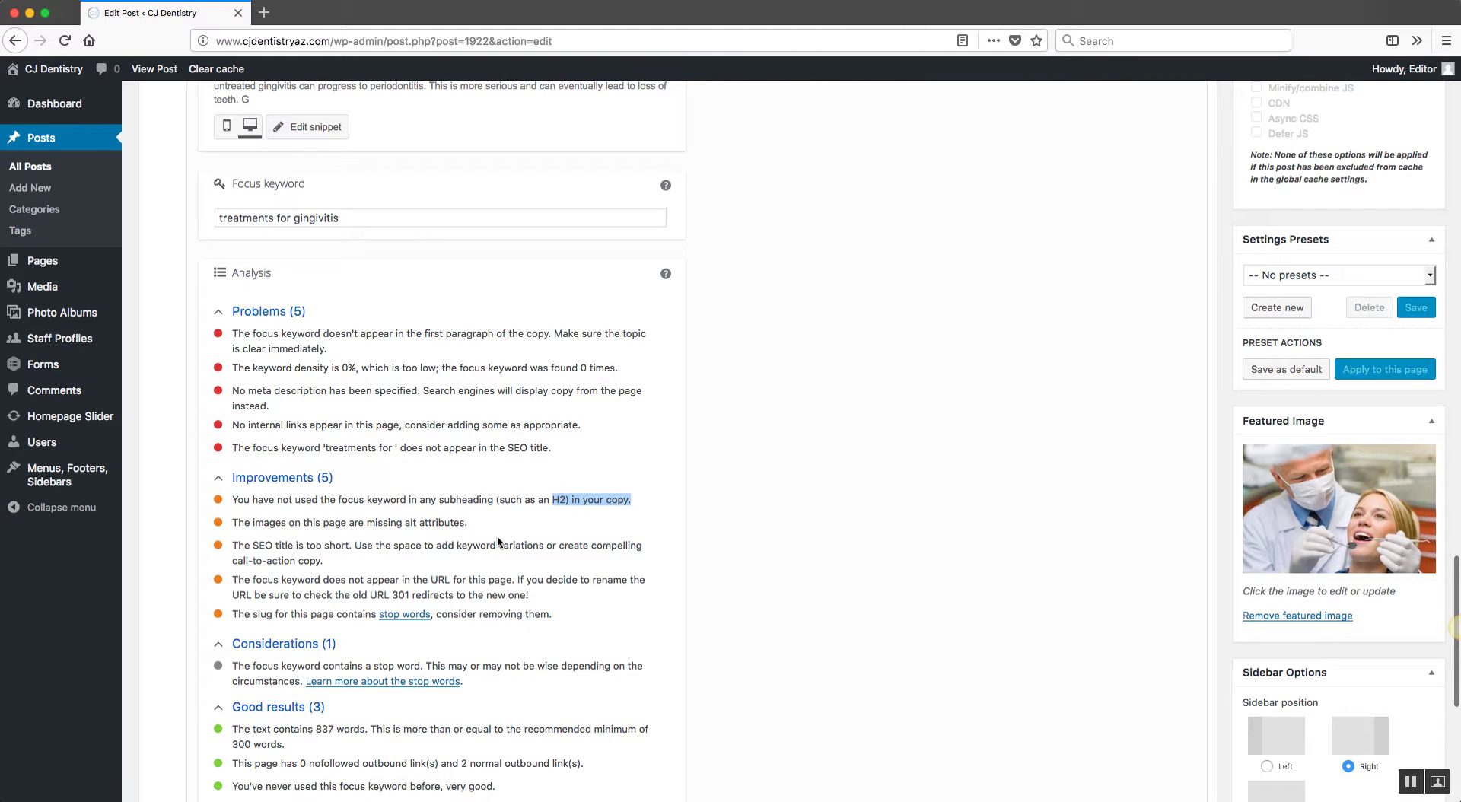
click(620, 500)
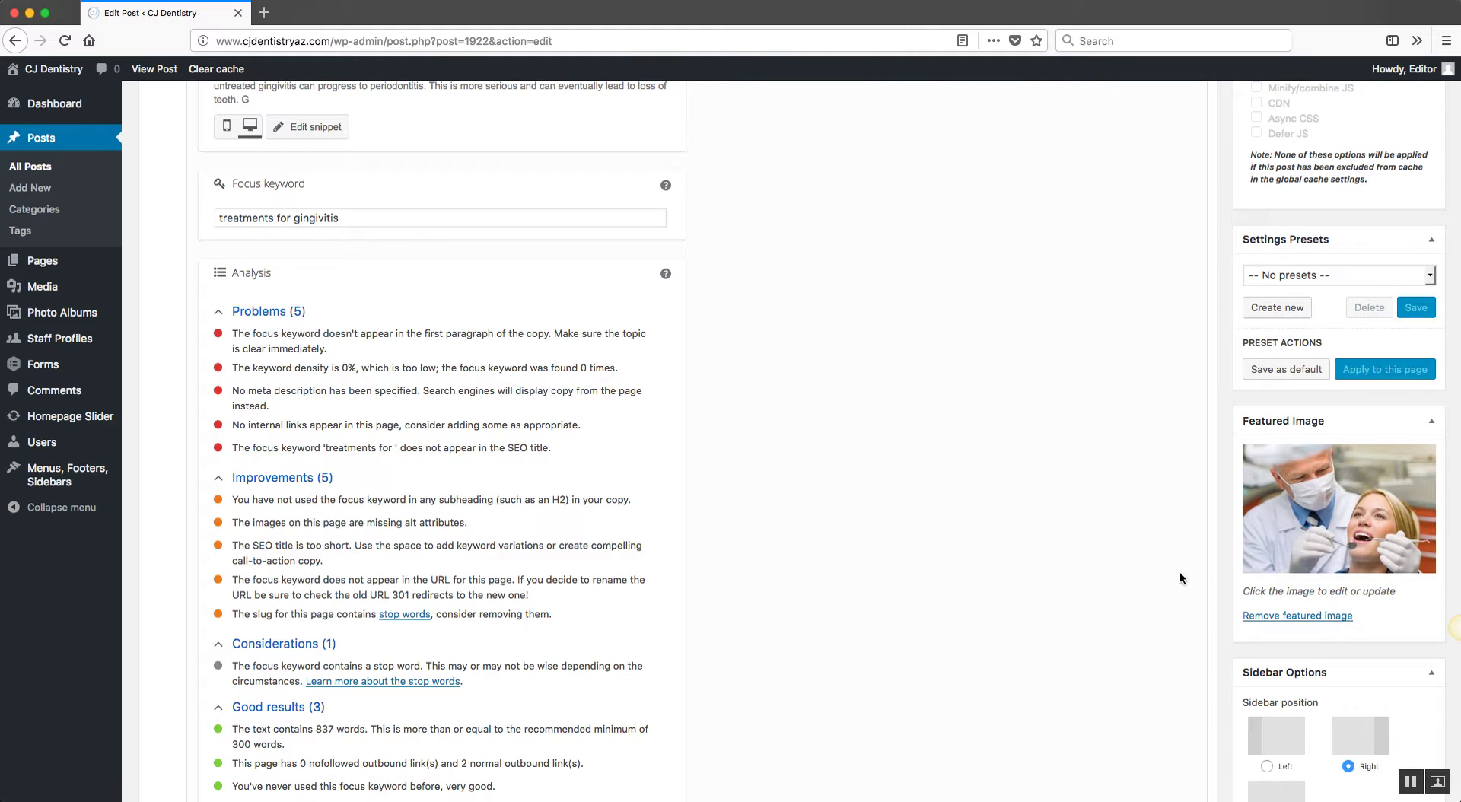
drag(552, 499, 564, 499)
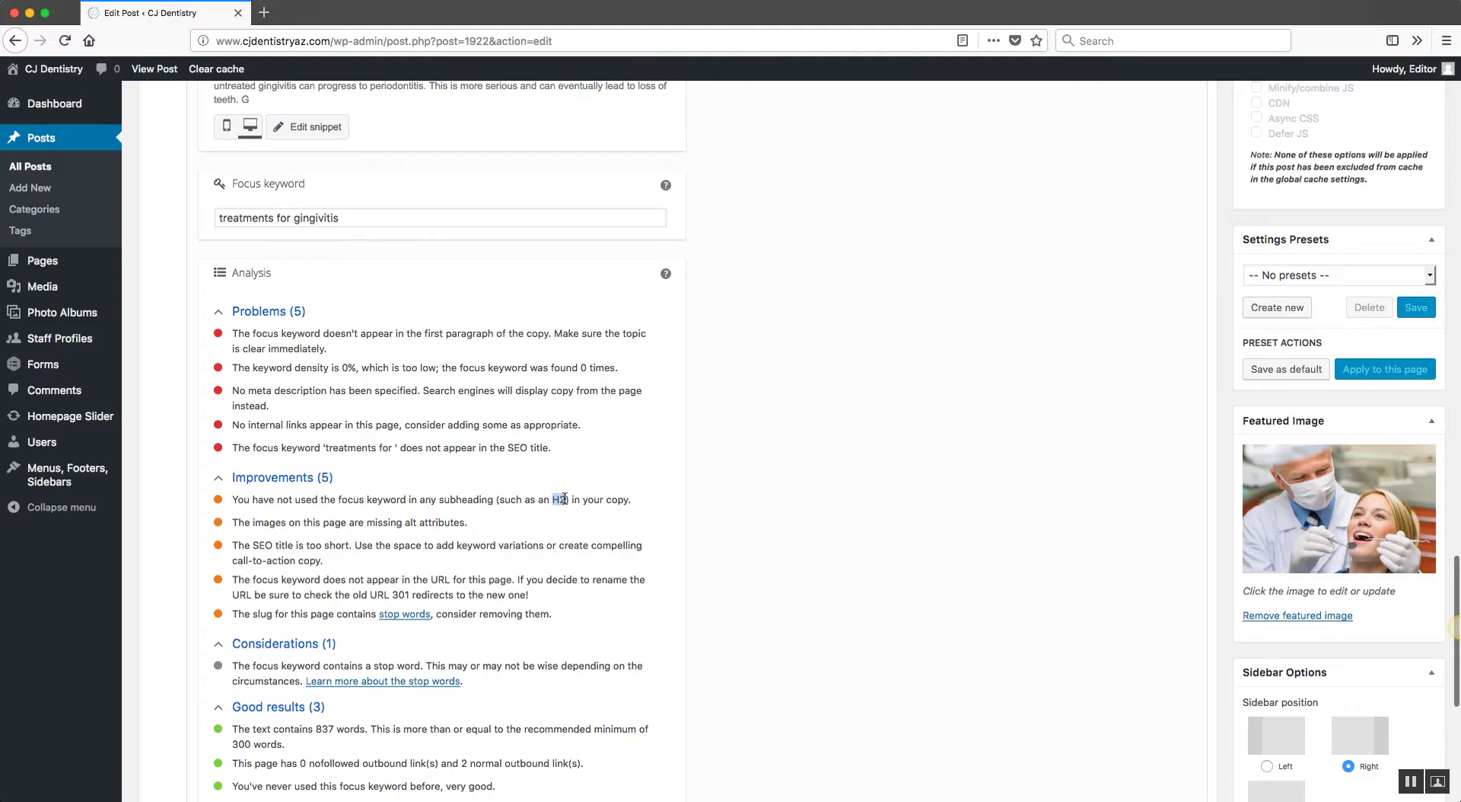
Return to the post's body text and look at the heading levels available among the paragraph formats
scroll(850, 595, up, 20)
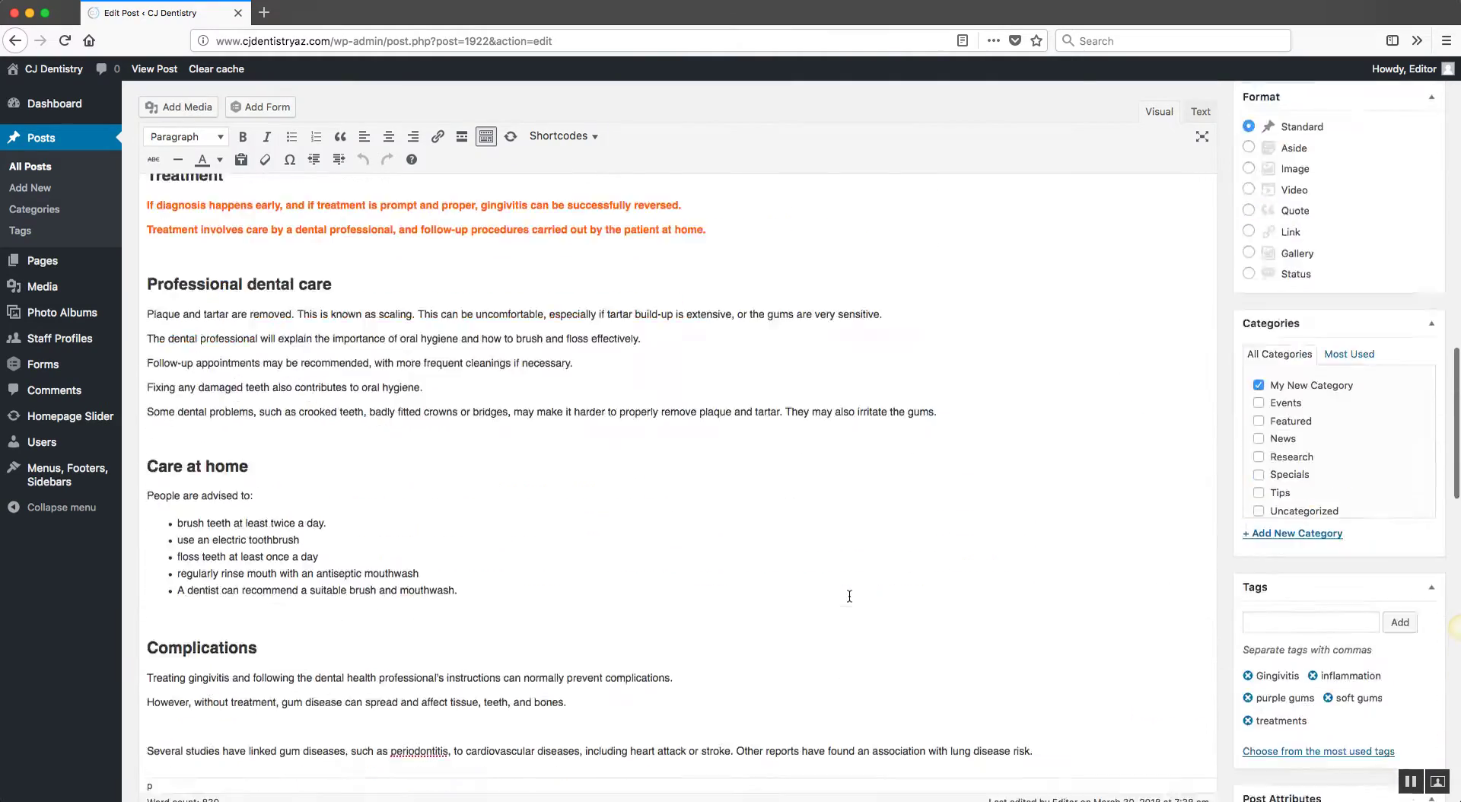
scroll(849, 595, up, 2)
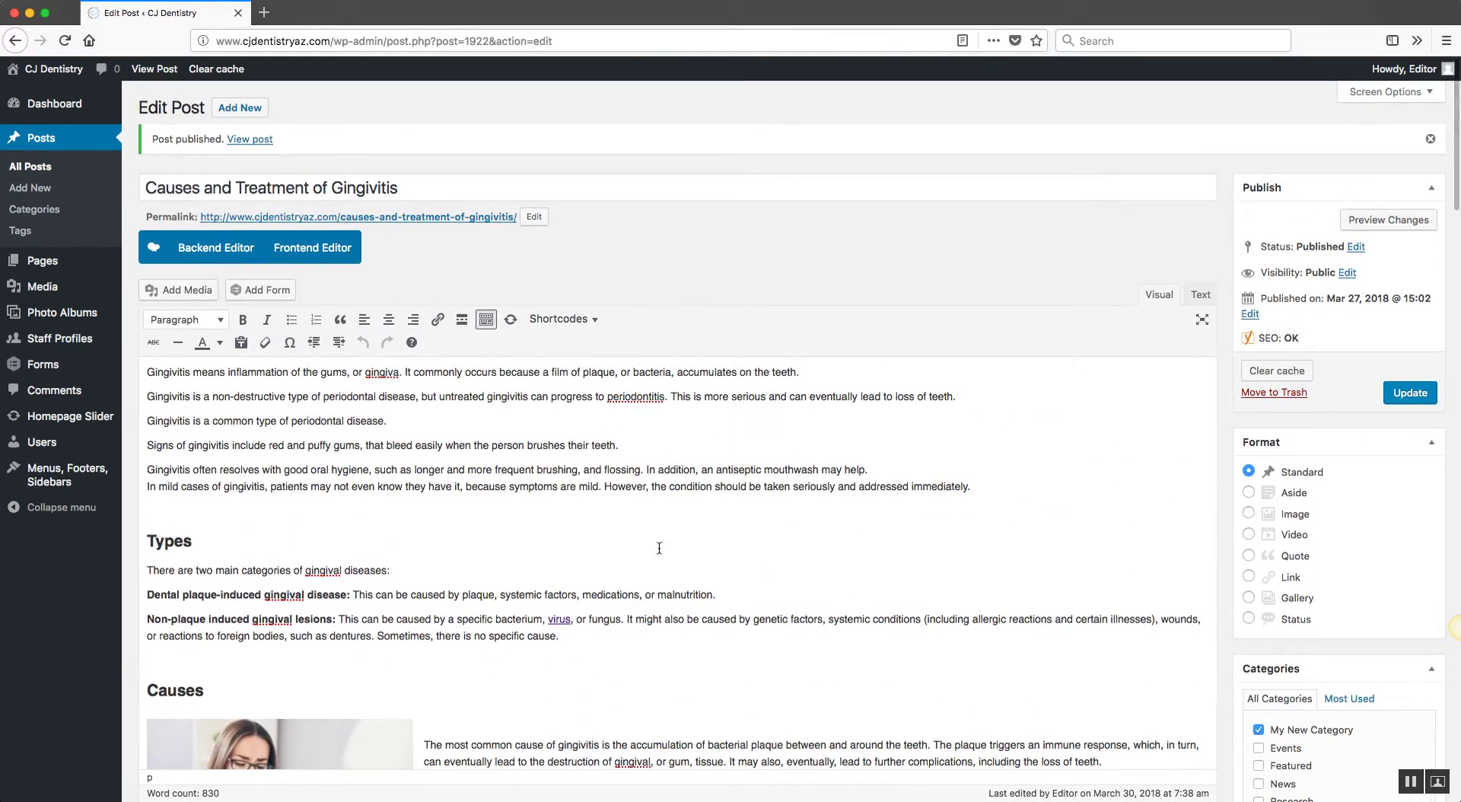
scroll(327, 268, down, 2)
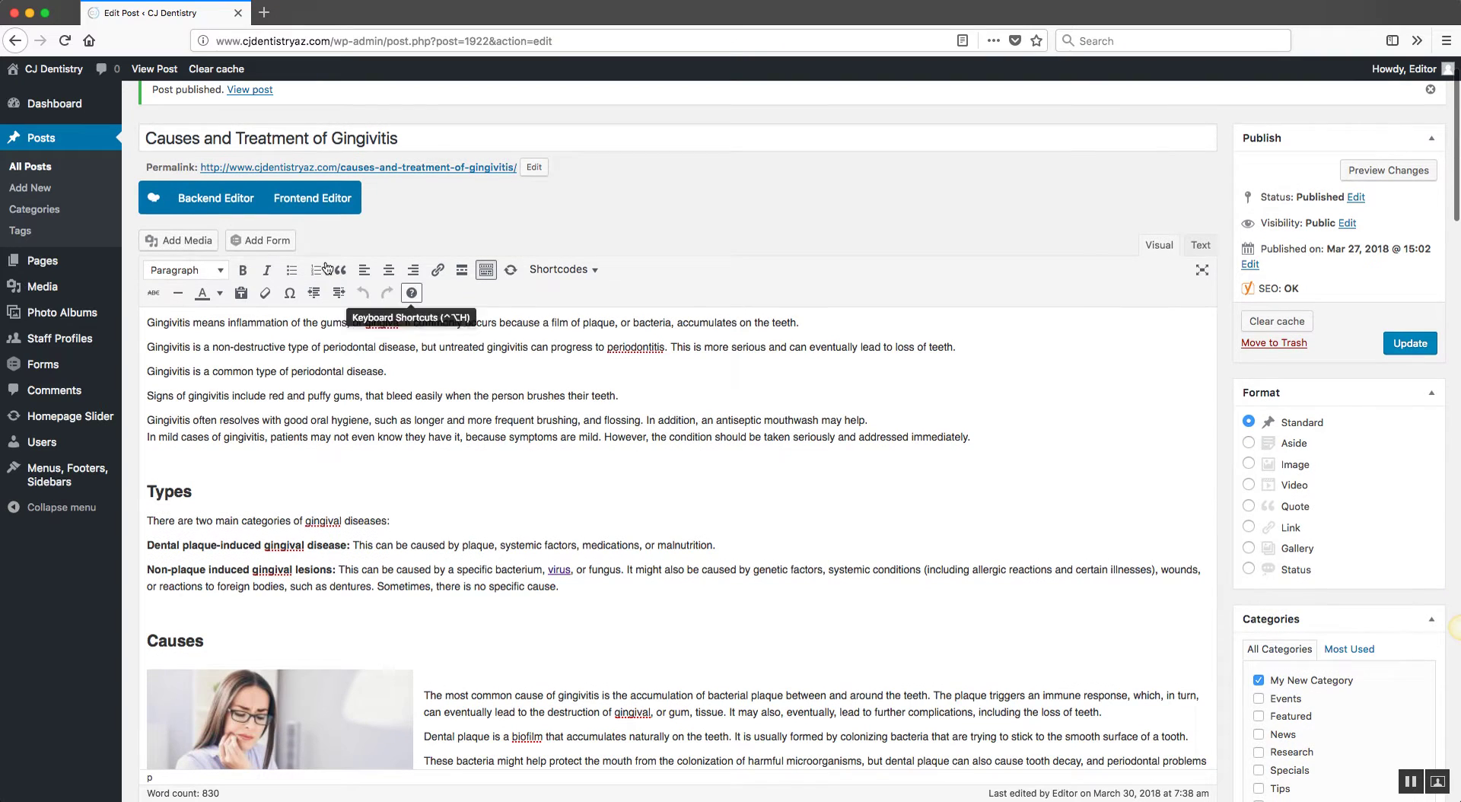
click(221, 279)
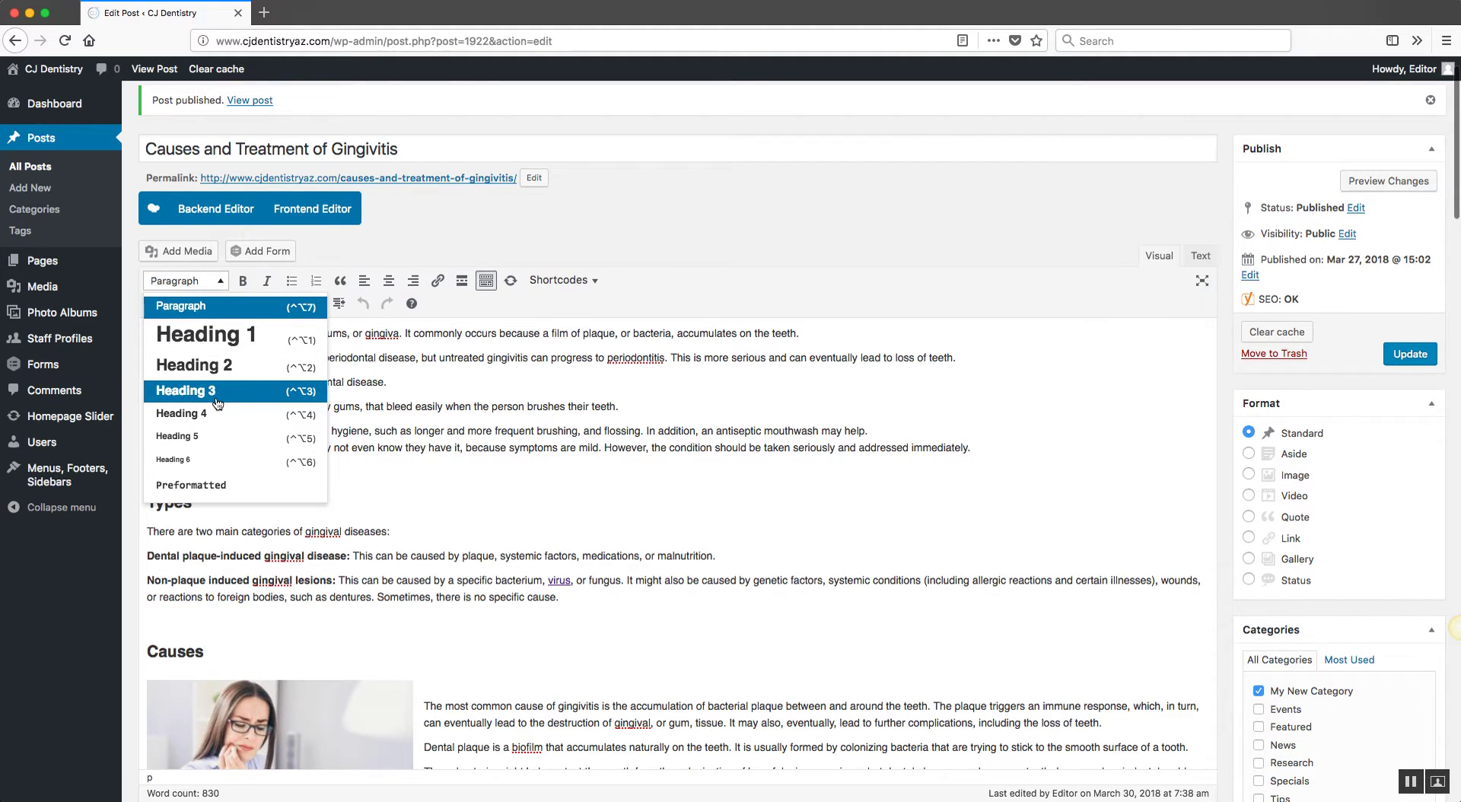
click(244, 594)
Reword the "Types" subheading to "When It Comes to Treatments for Gingivitis, there are a few Types"
click(169, 500)
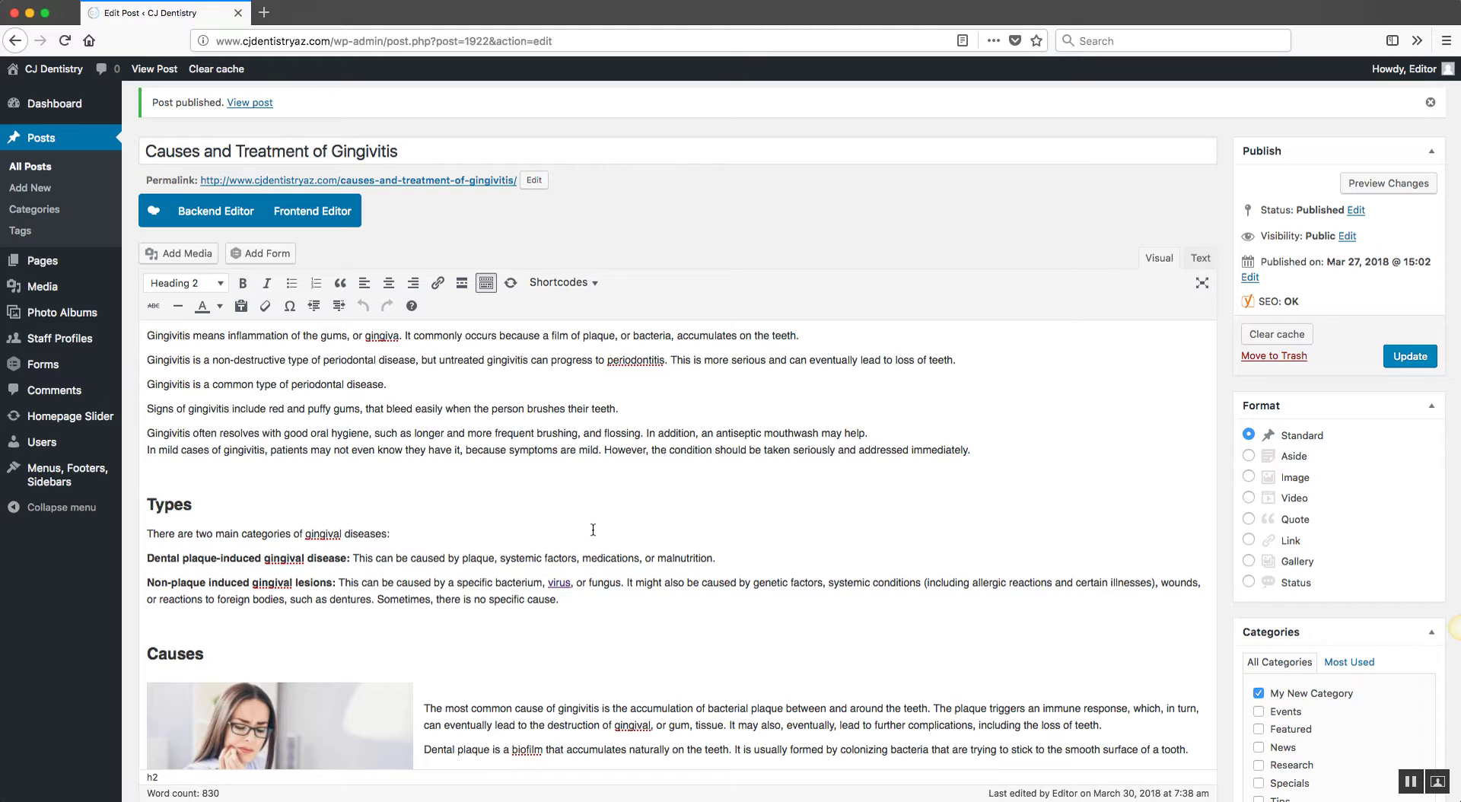
text(Whe n)
key(BackSpace)
key(BackSpace)
text(n It )
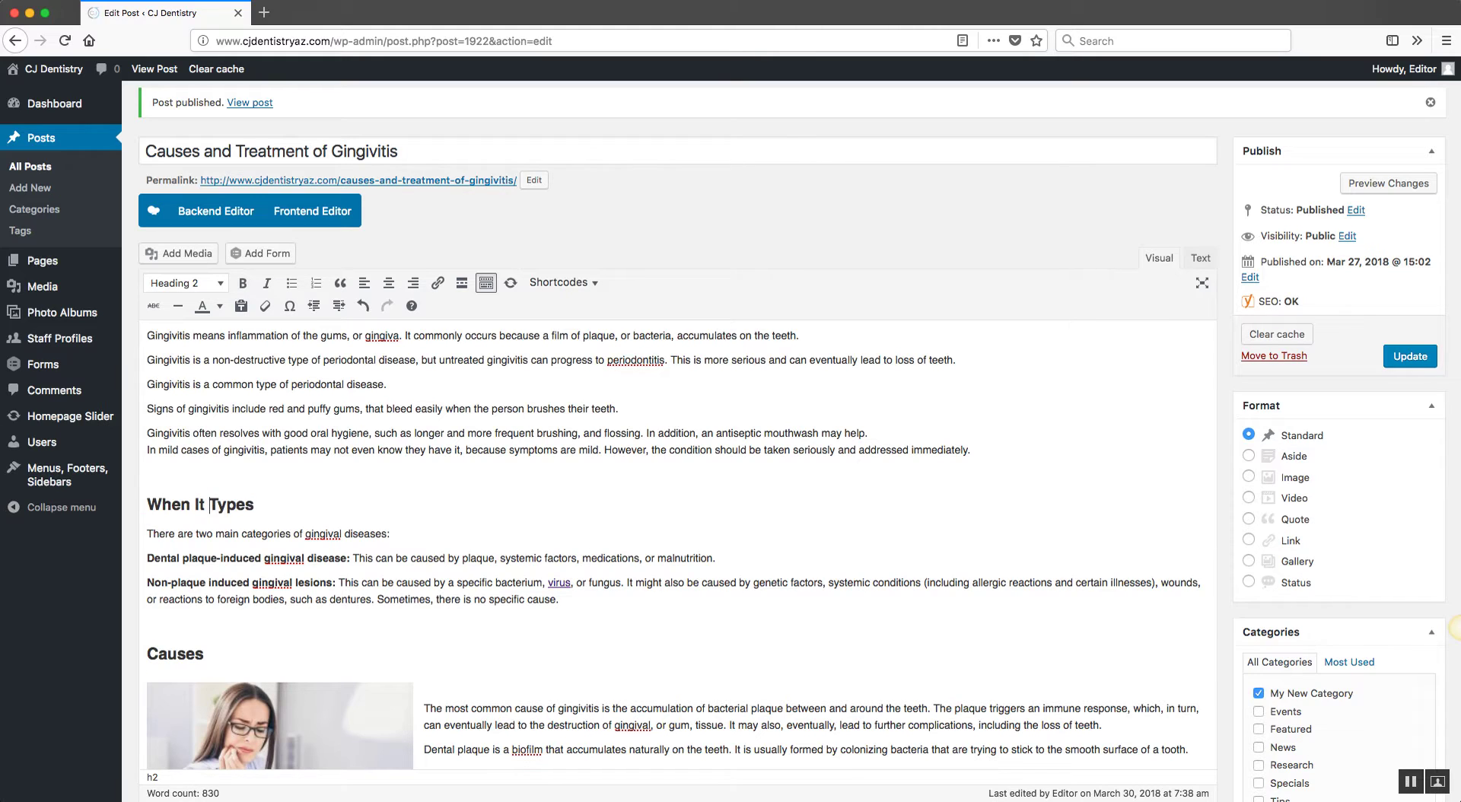
text(Comes to )
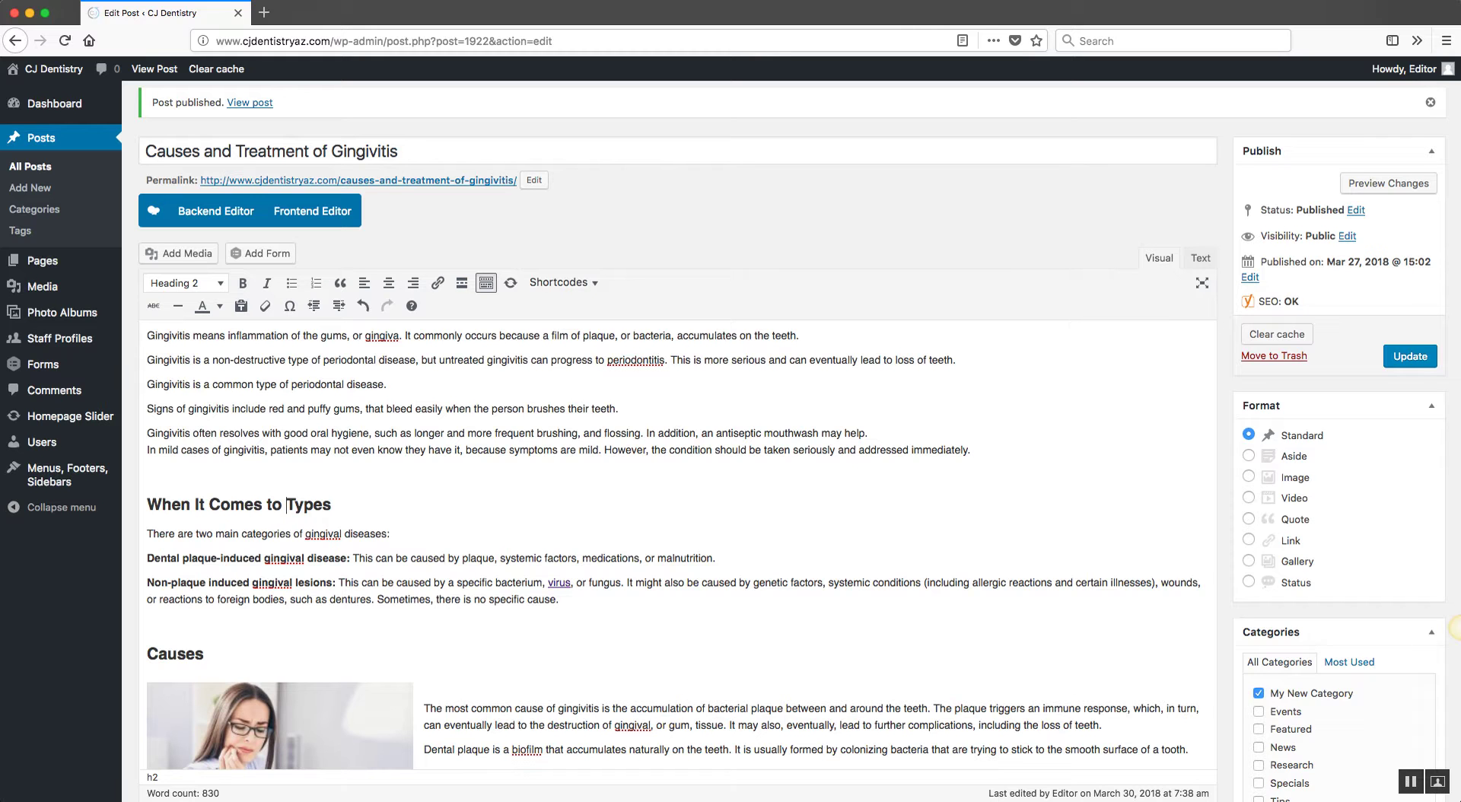
text(Treatments)
scroll(613, 533, down, 15)
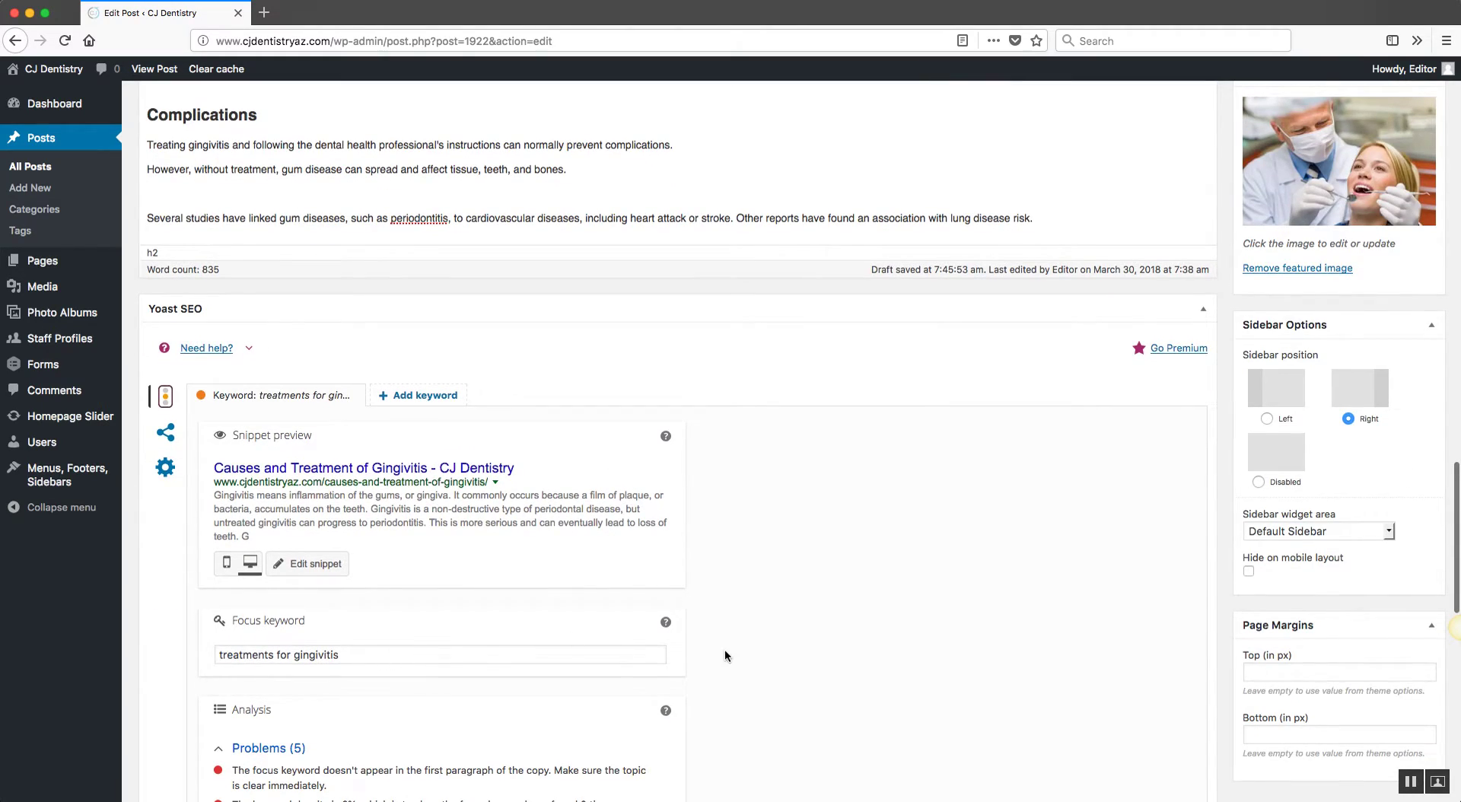
scroll(723, 655, up, 15)
text(for Gingivitis, there are a few Types)
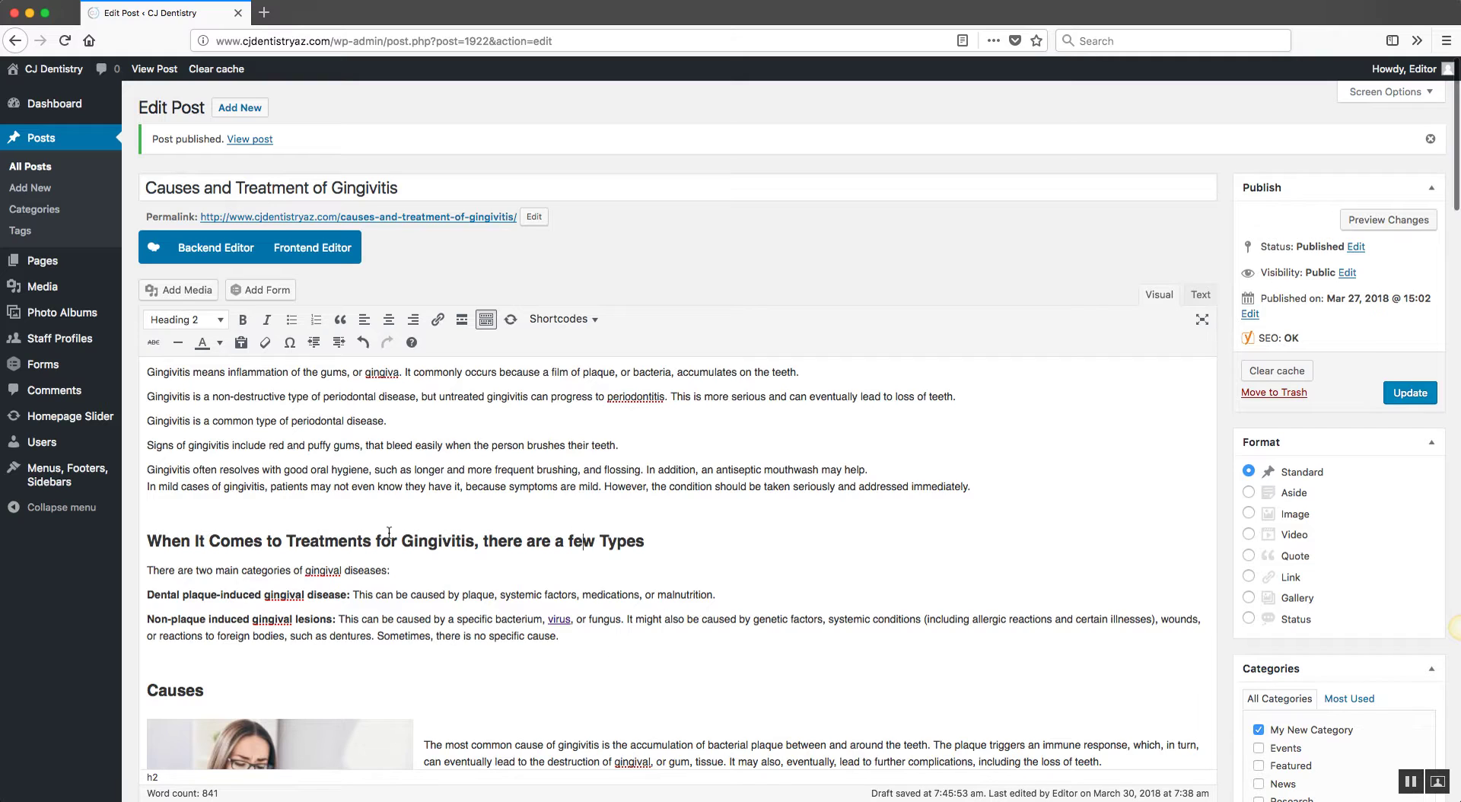
drag(386, 541, 479, 541)
click(478, 541)
Check the Yoast SEO analysis for the subheading item against the reworded heading
scroll(764, 521, down, 2)
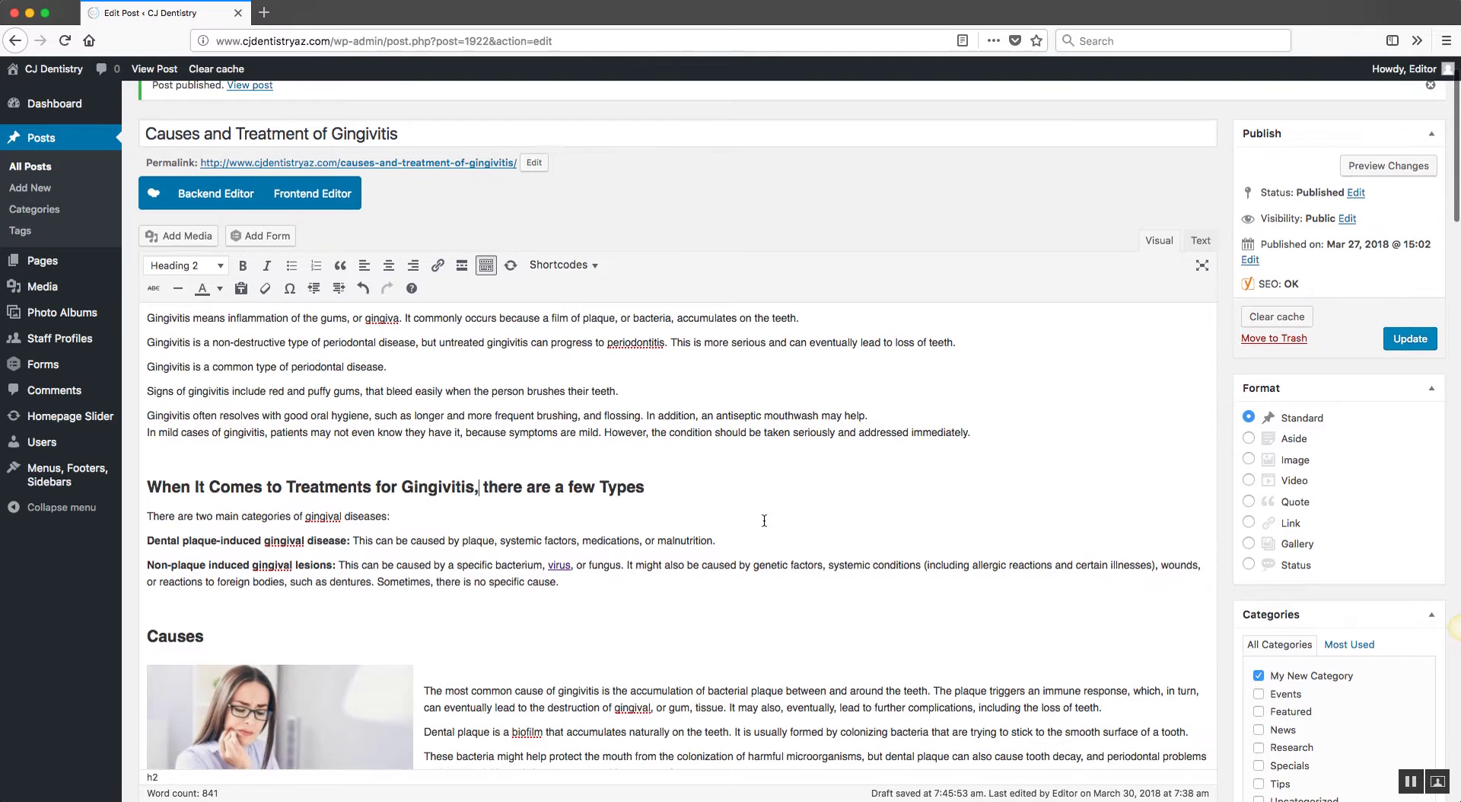
scroll(539, 491, down, 3)
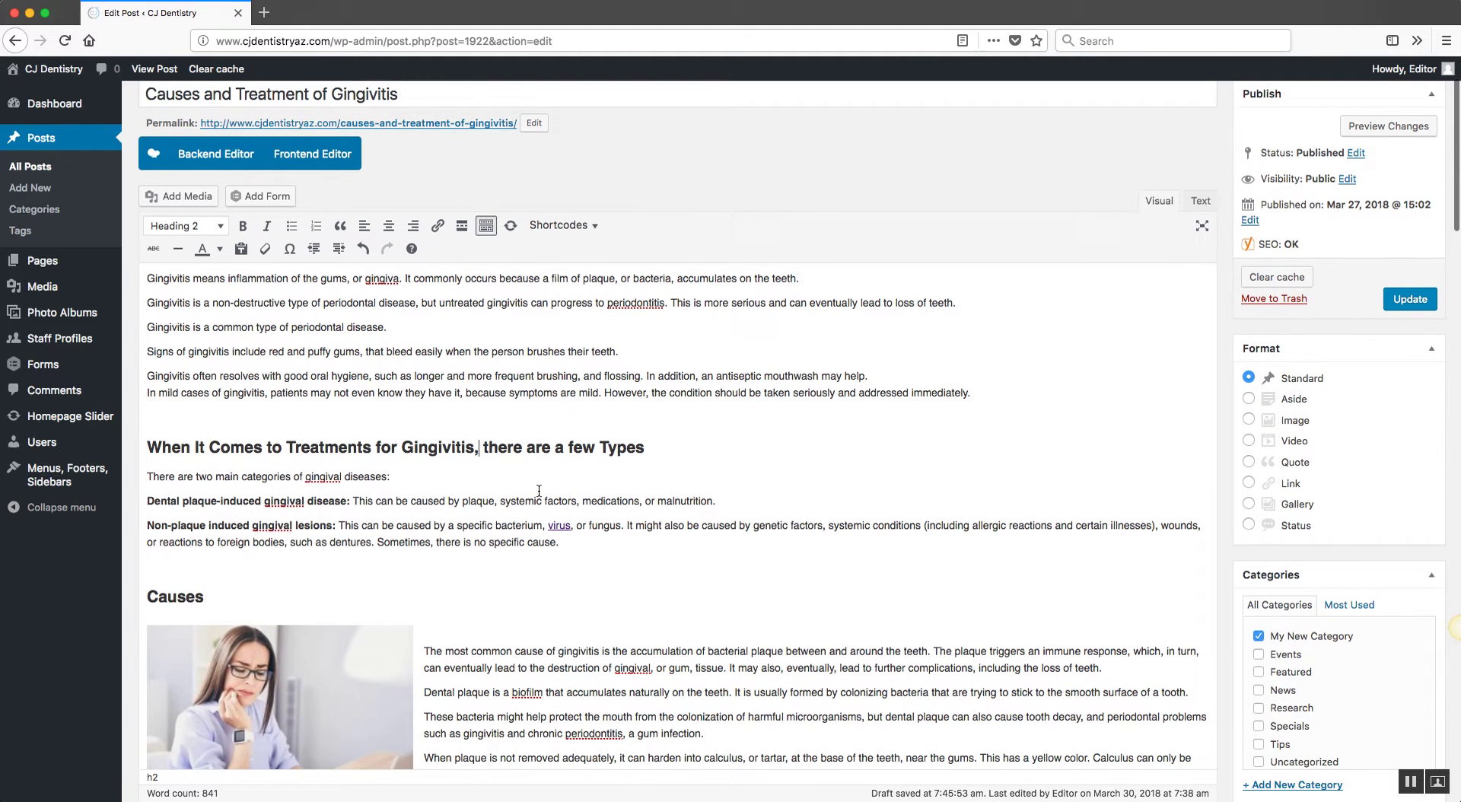
scroll(525, 502, down, 1)
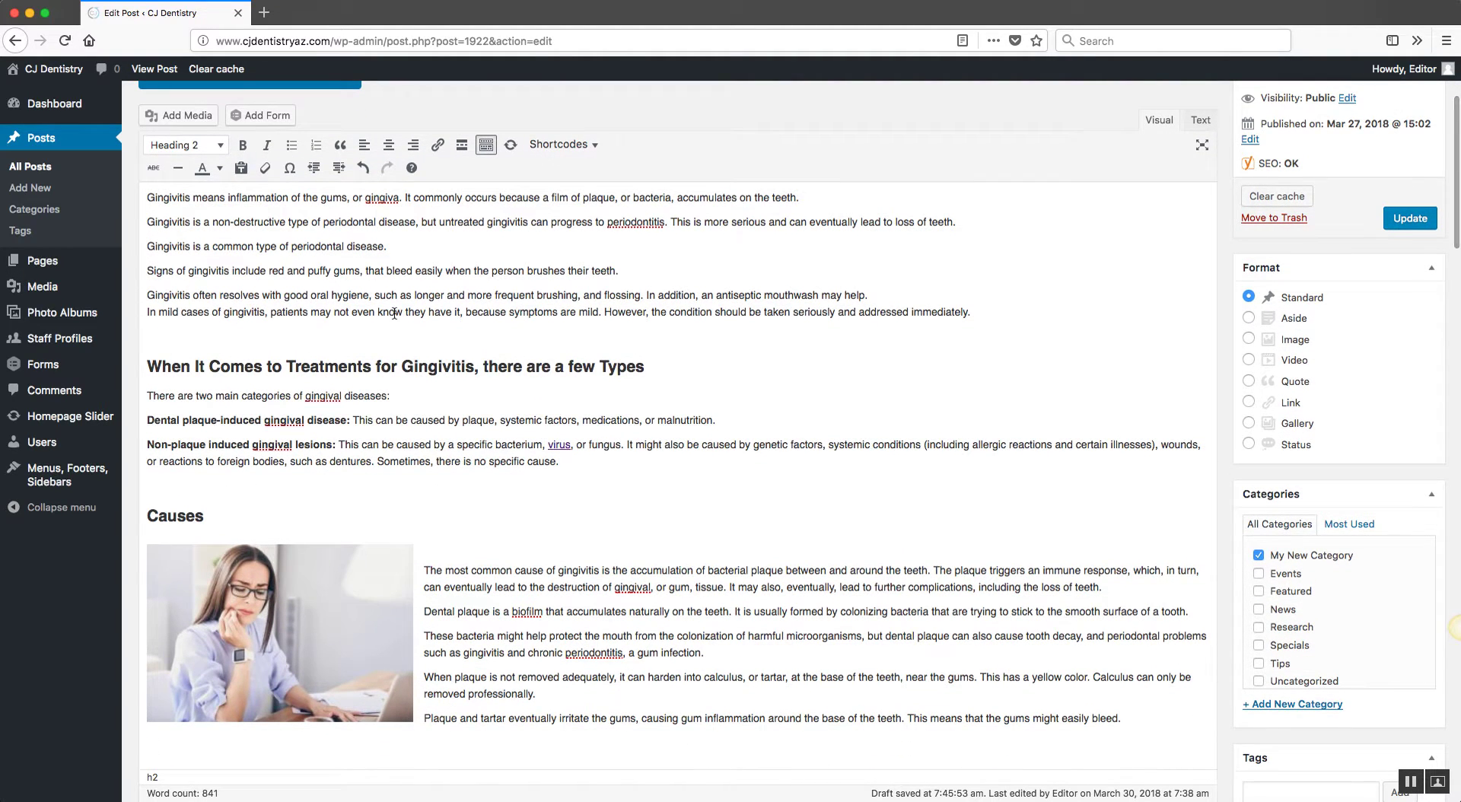
scroll(556, 500, down, 3)
scroll(556, 500, down, 15)
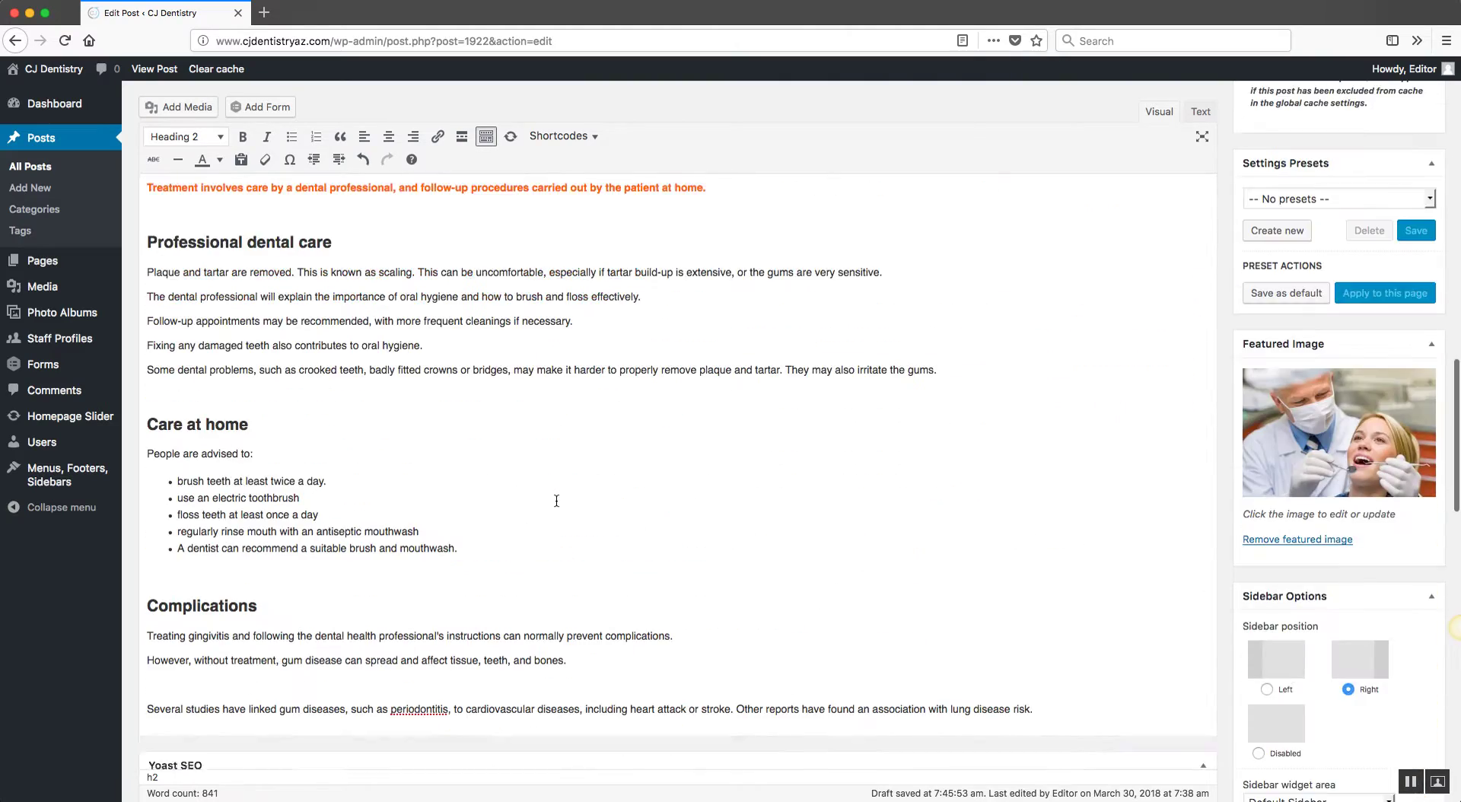
scroll(555, 499, down, 15)
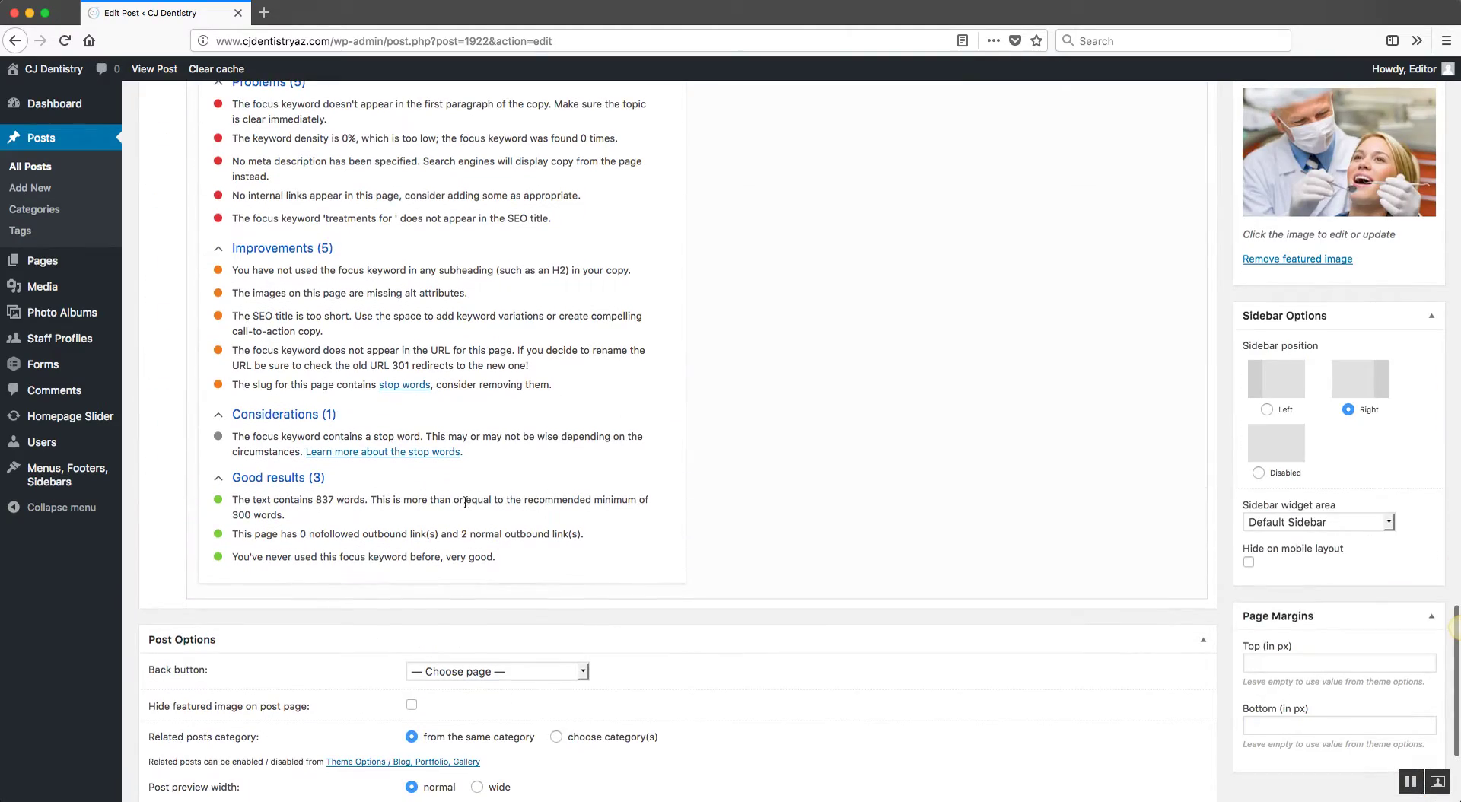
scroll(369, 498, up, 3)
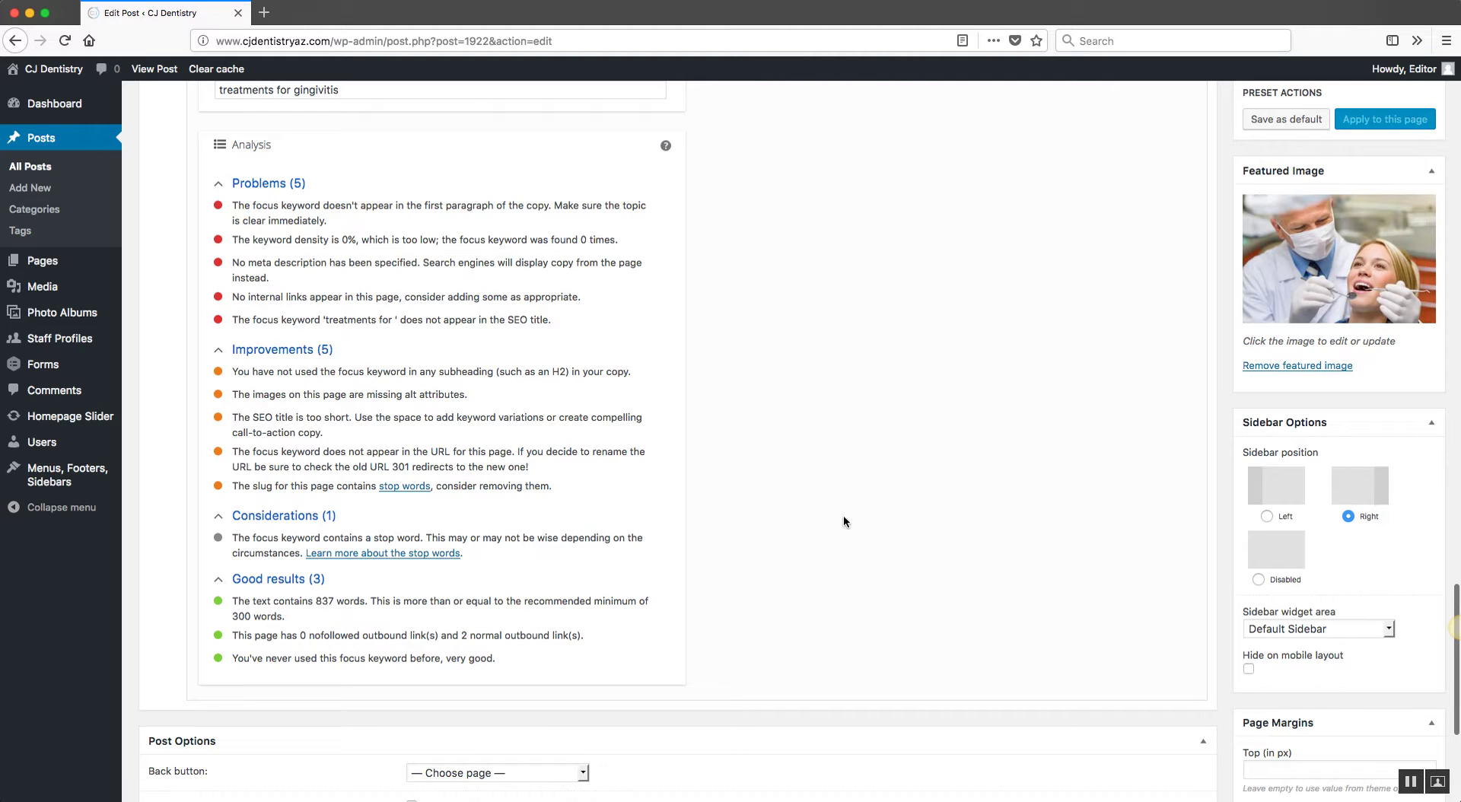
scroll(942, 561, up, 15)
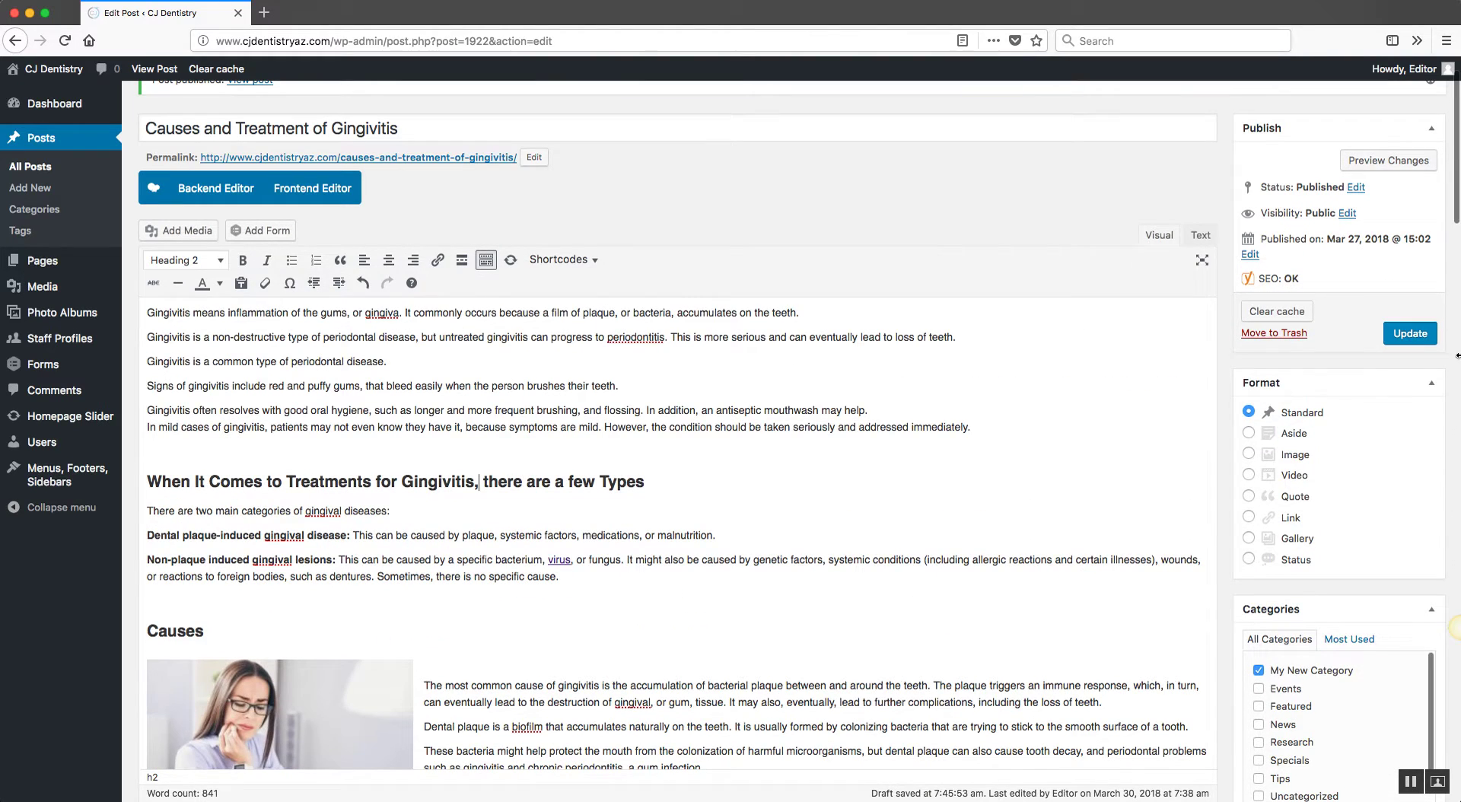
Update the published post to save the reworded subheading
click(1410, 333)
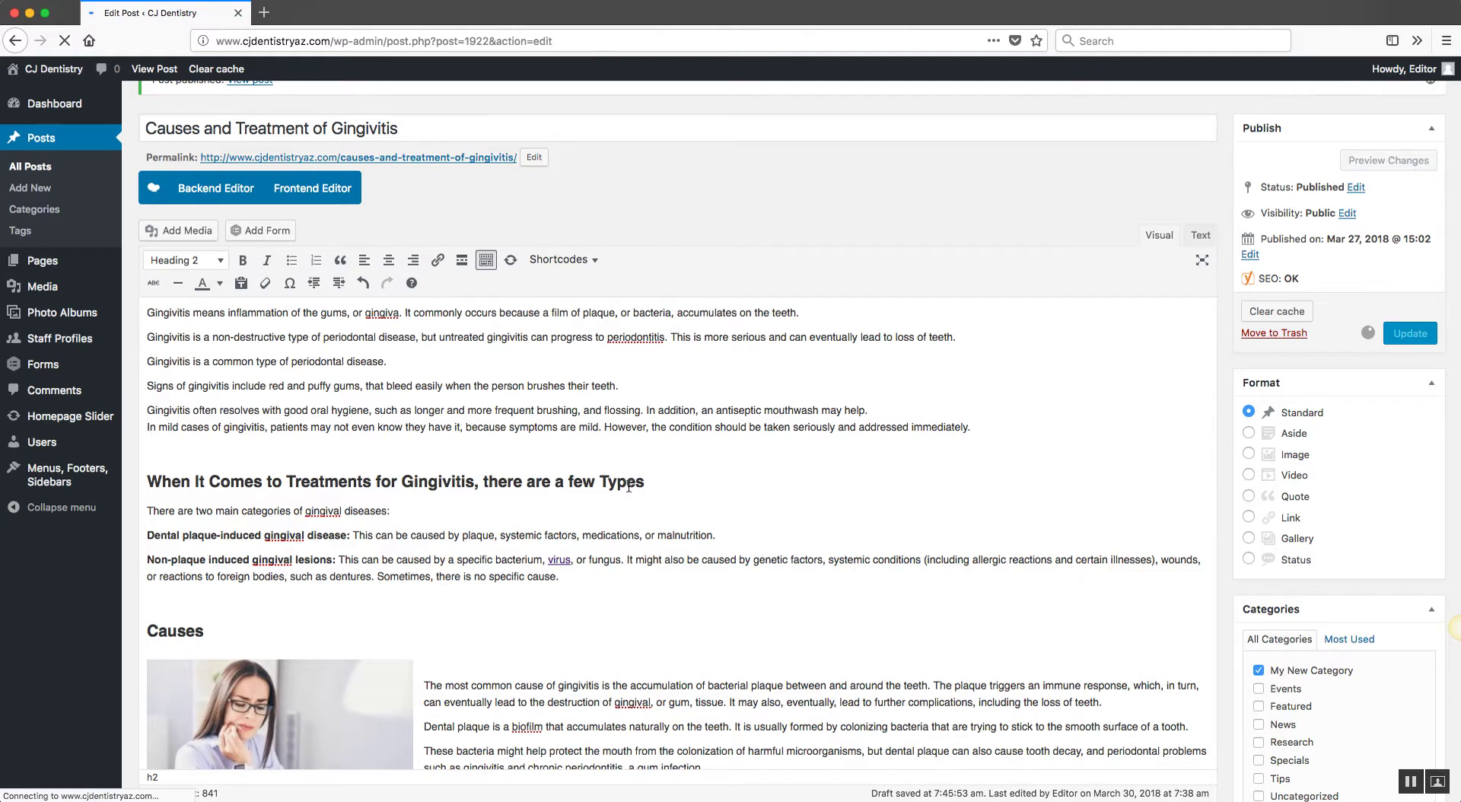
key(ctrl+Up)
key(Escape)
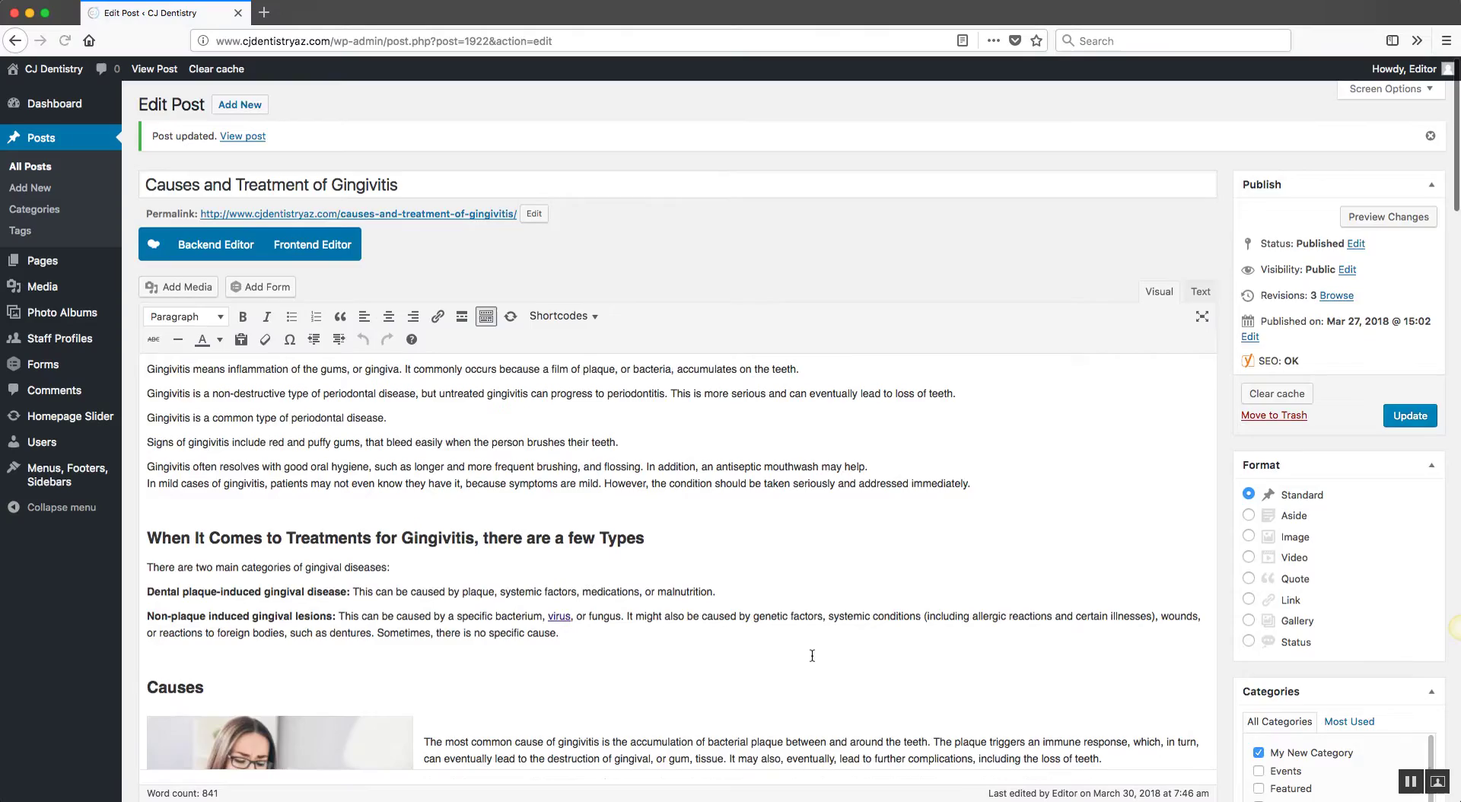
Examine the refreshed SEO analysis for the result about the focus keyword in subheadings
scroll(812, 653, down, 20)
scroll(812, 655, down, 8)
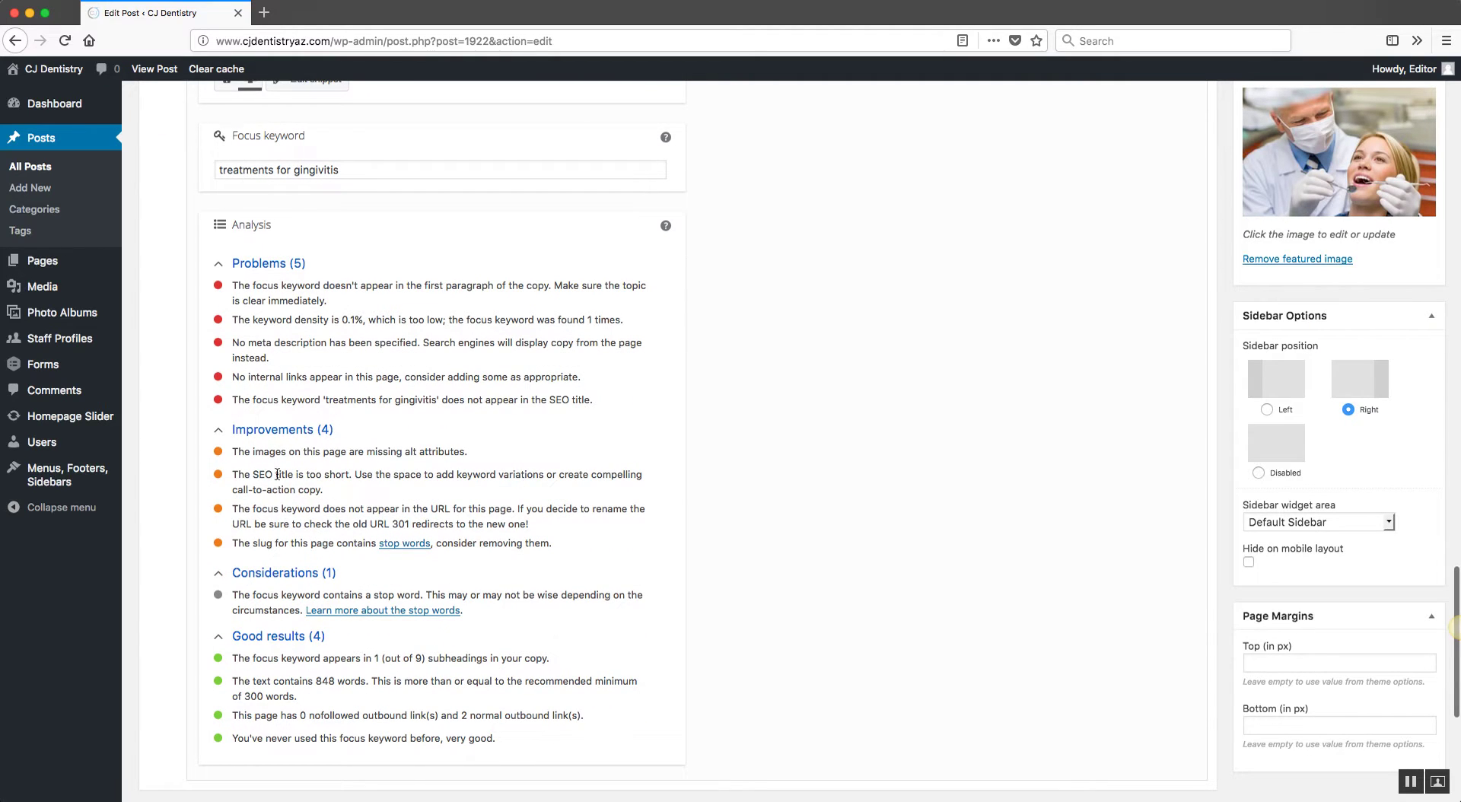
drag(273, 658, 231, 659)
click(560, 665)
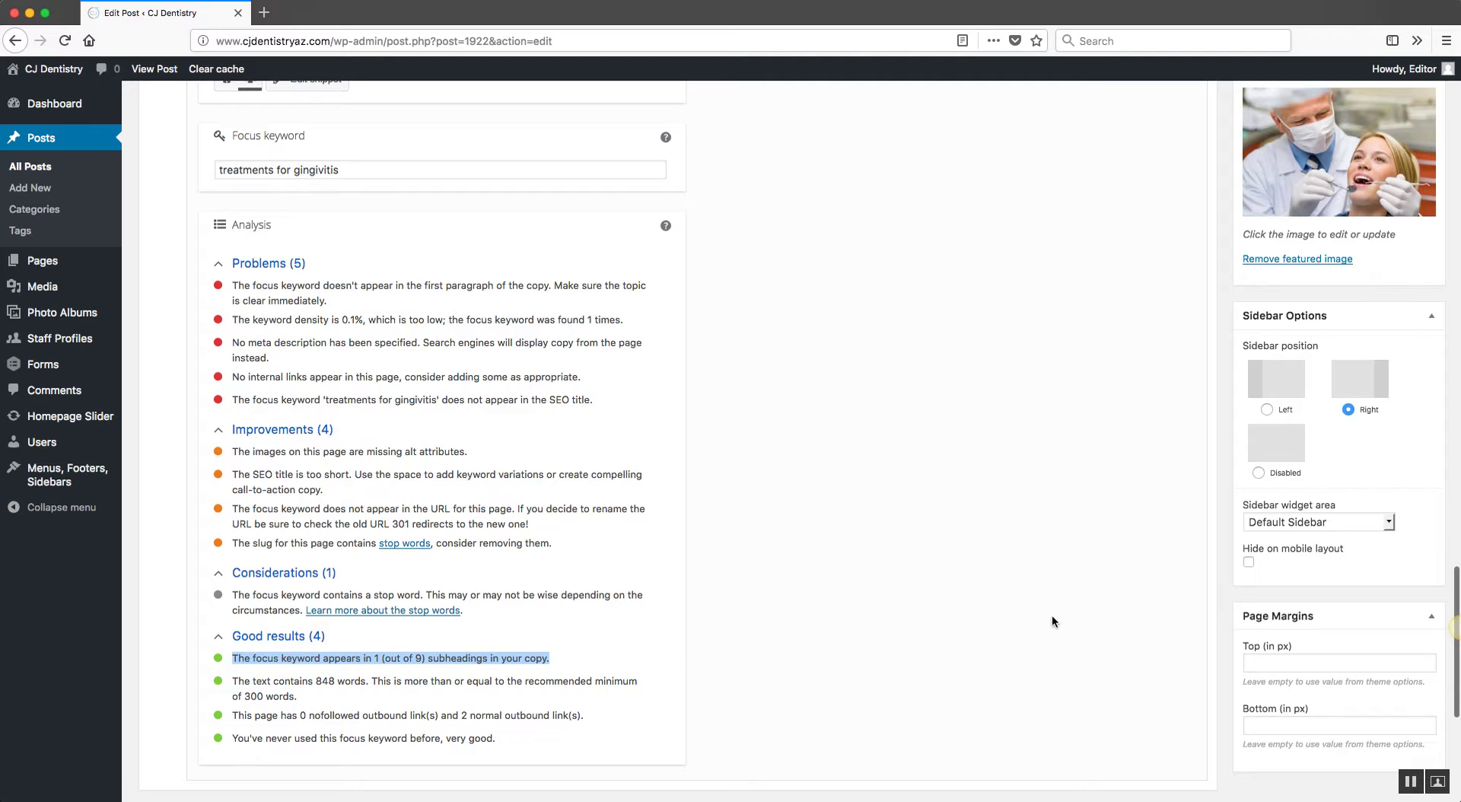
Look through the post's other subheadings, from the causes section down to the complications section
scroll(678, 644, up, 15)
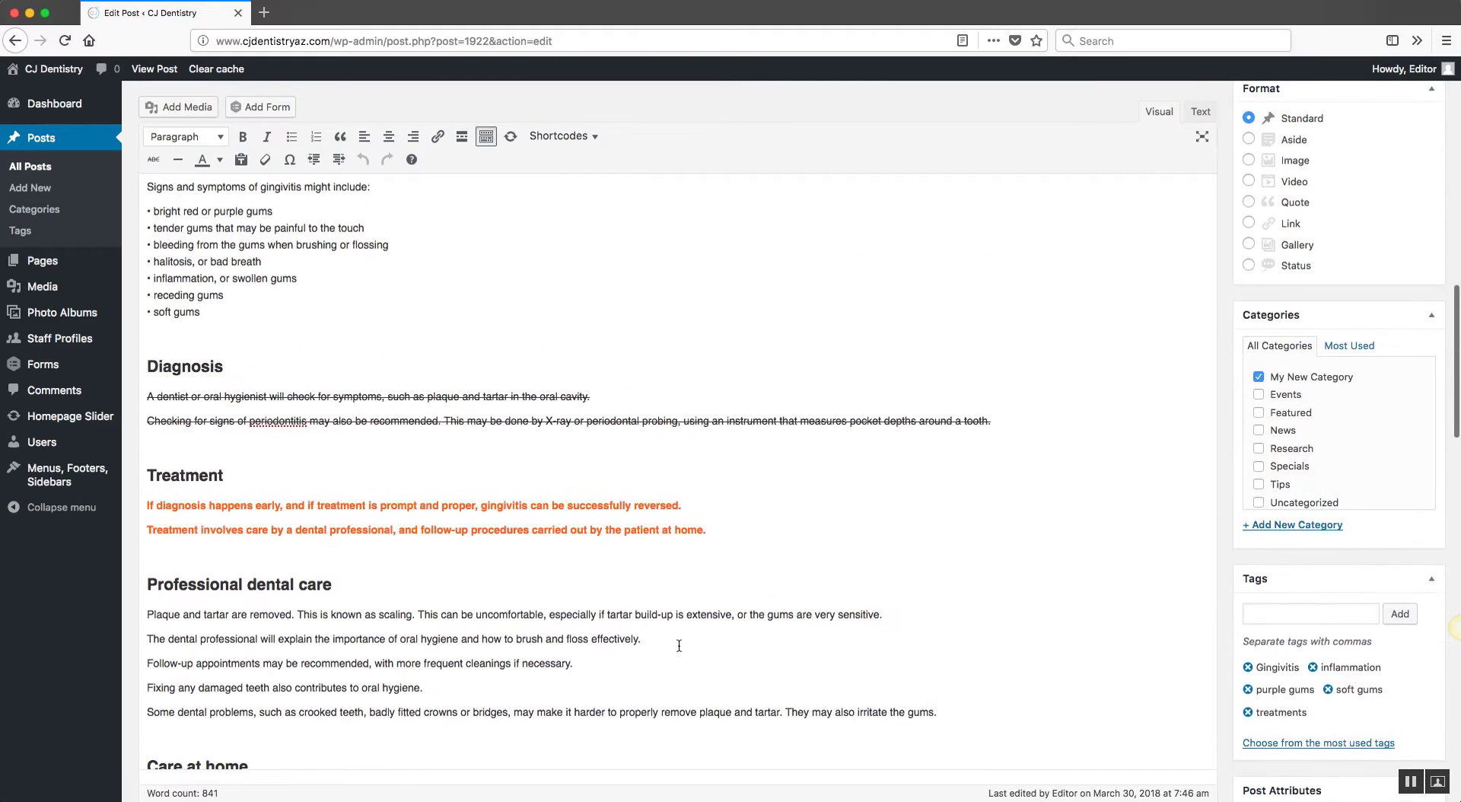
scroll(678, 645, up, 3)
click(352, 309)
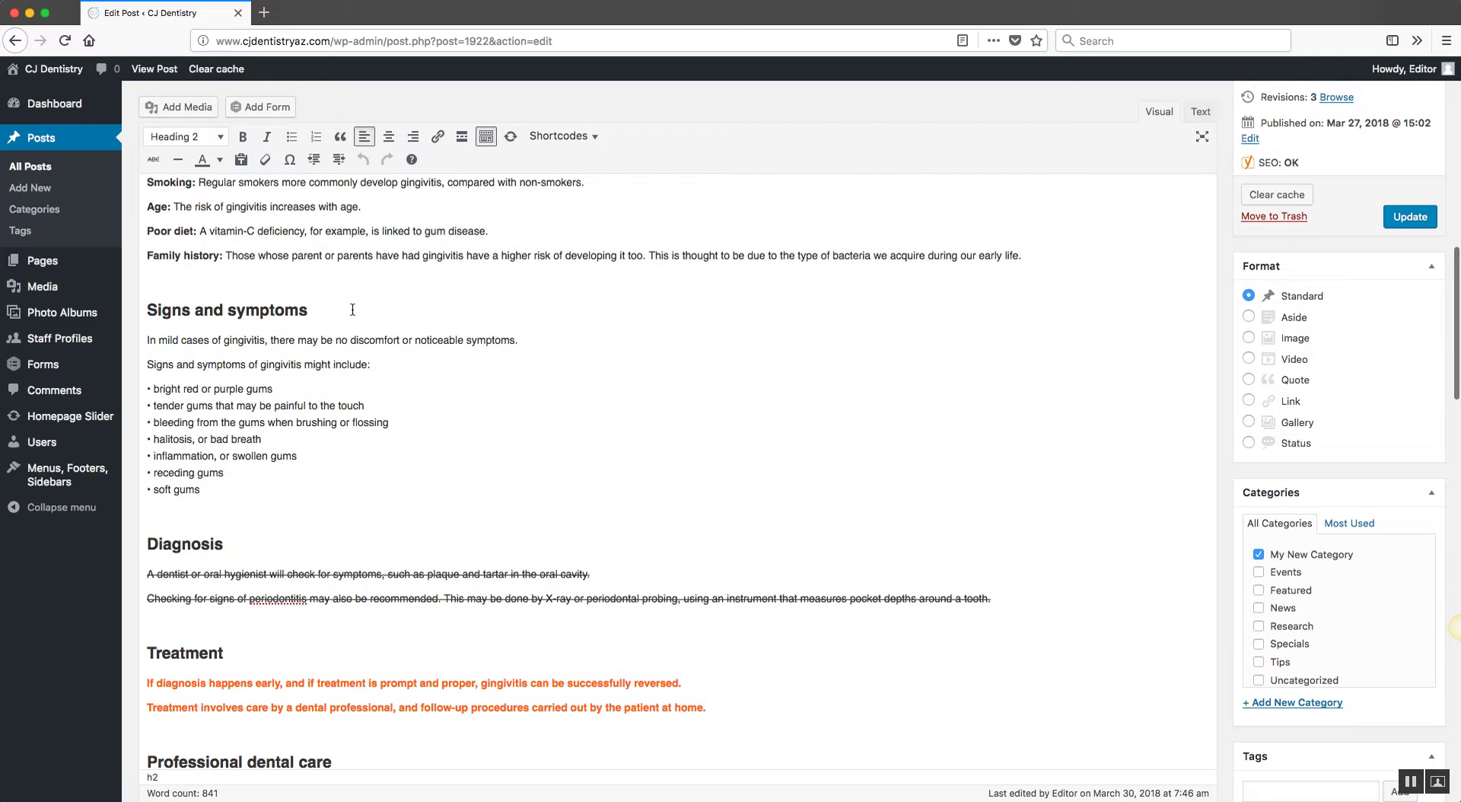
scroll(427, 355, up, 4)
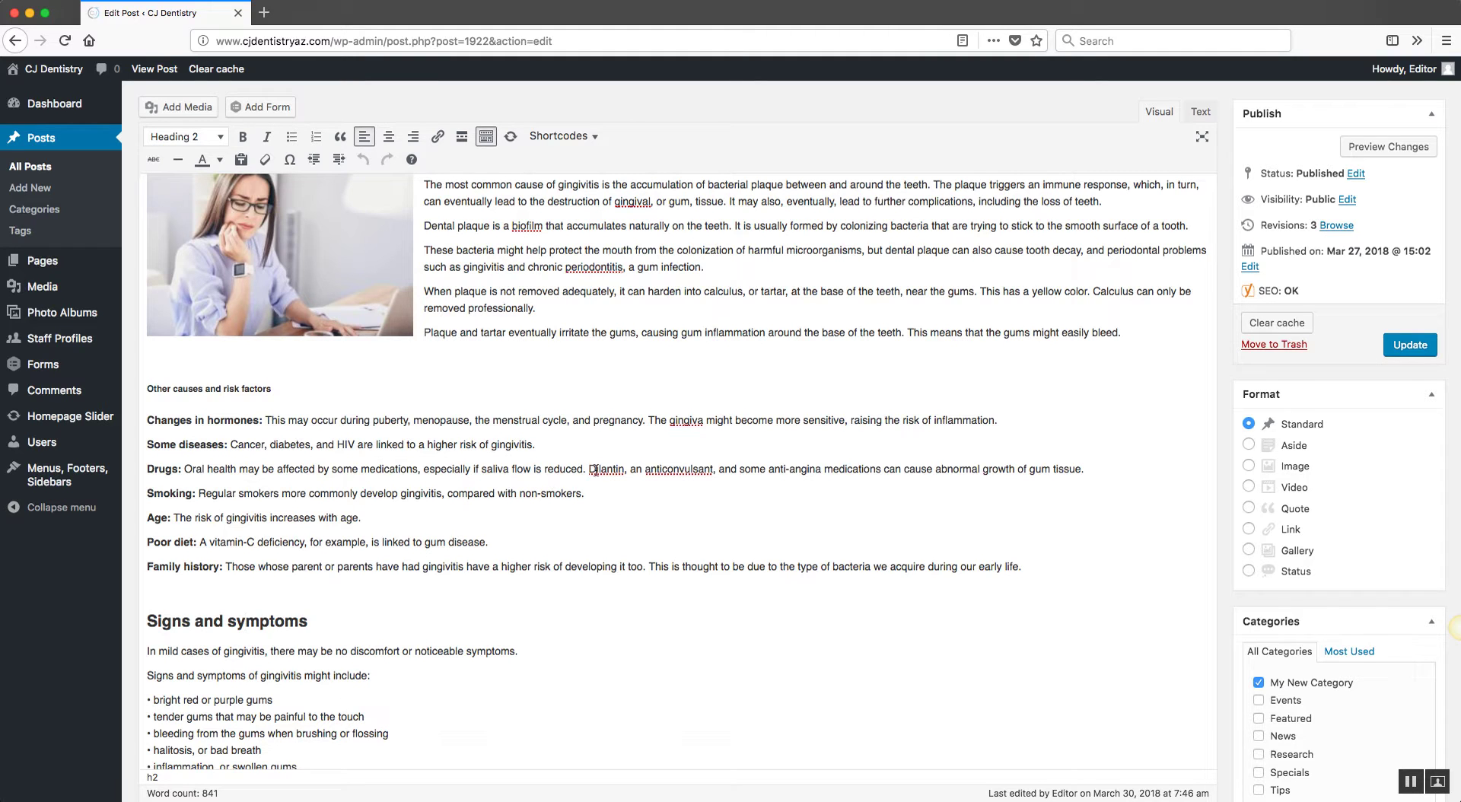
scroll(578, 476, down, 3)
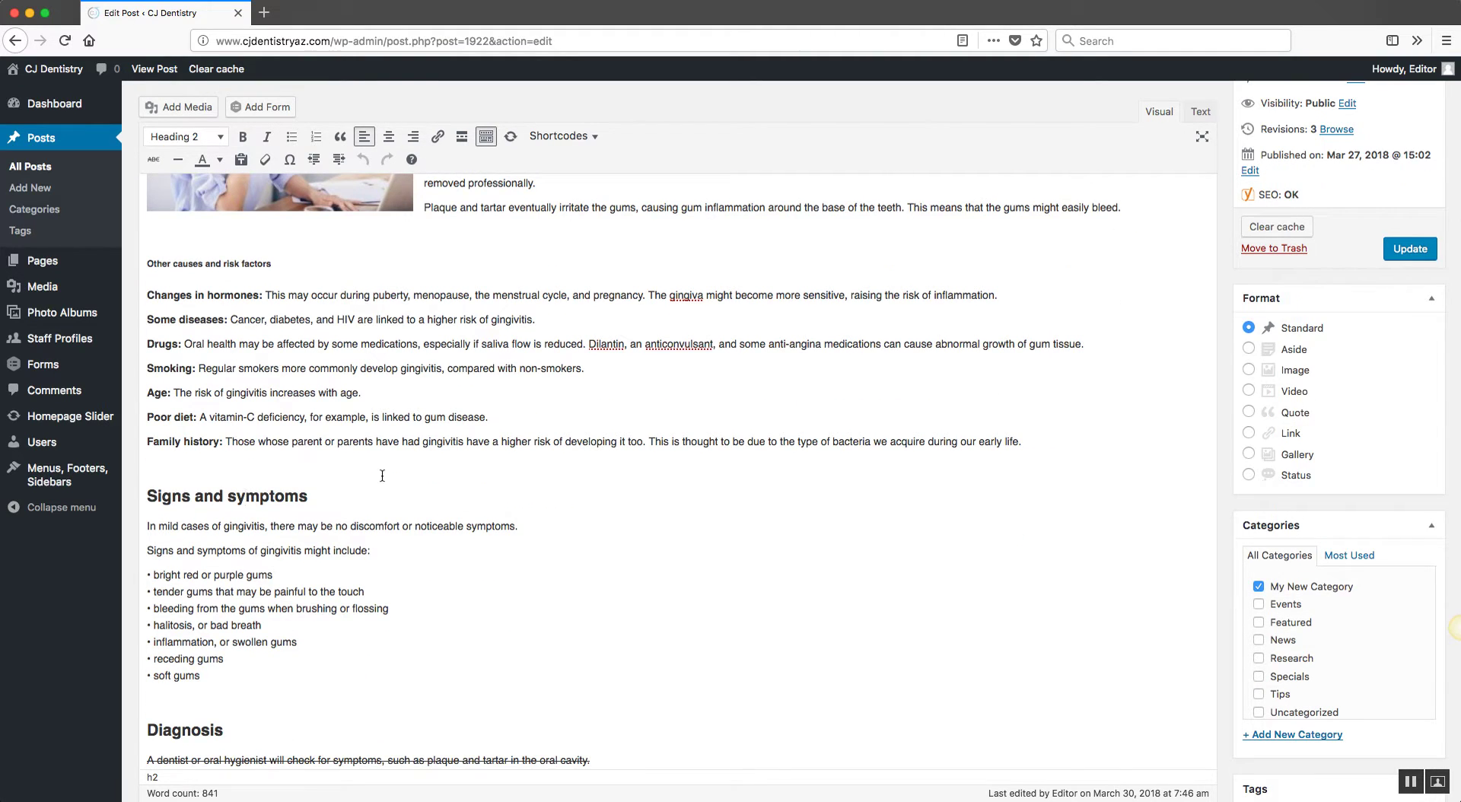
scroll(627, 456, down, 9)
scroll(628, 456, down, 7)
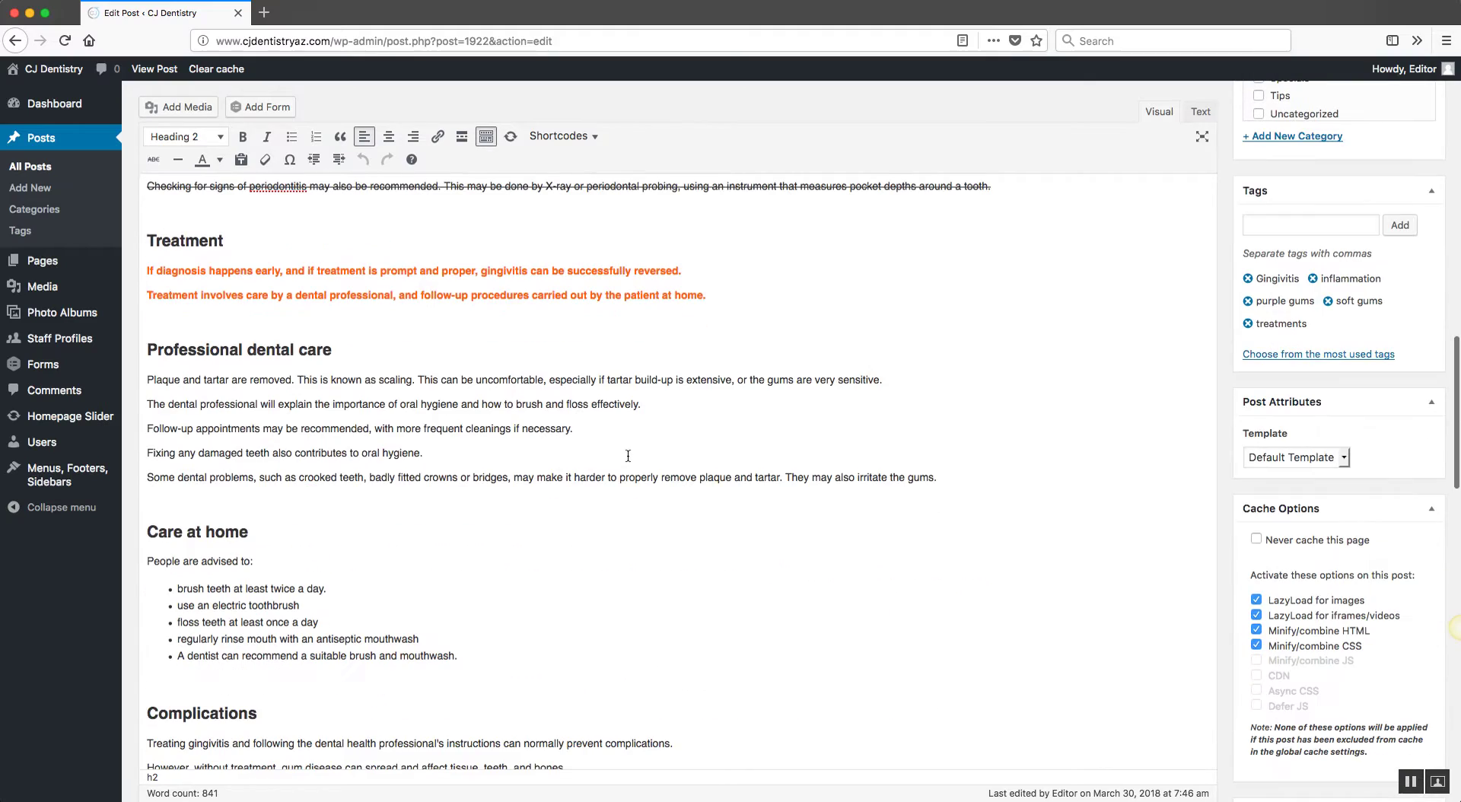
scroll(556, 483, down, 1)
Return to the Yoast SEO analysis and review the remaining problems and improvements
scroll(555, 483, down, 20)
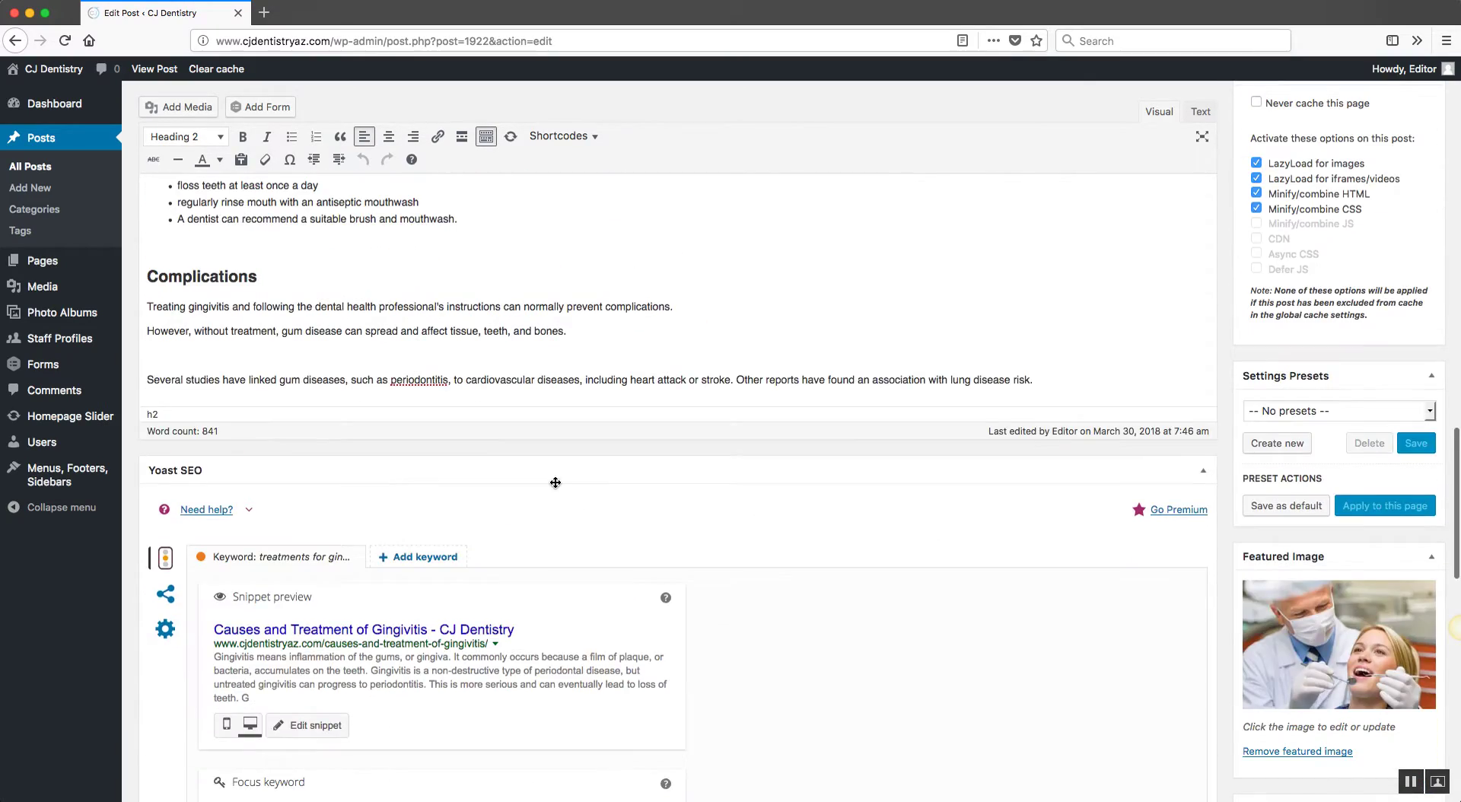
scroll(755, 466, down, 12)
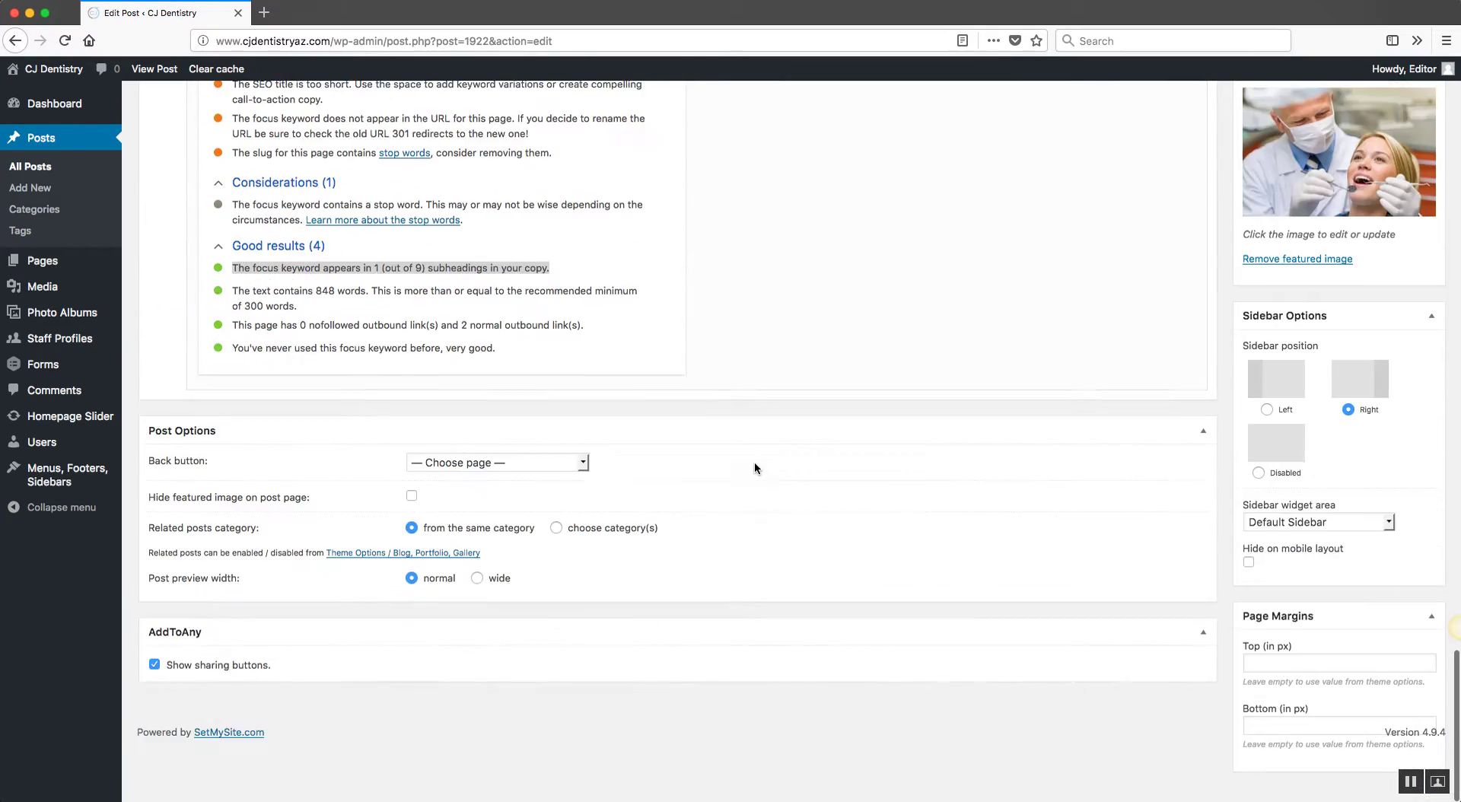
scroll(905, 510, up, 7)
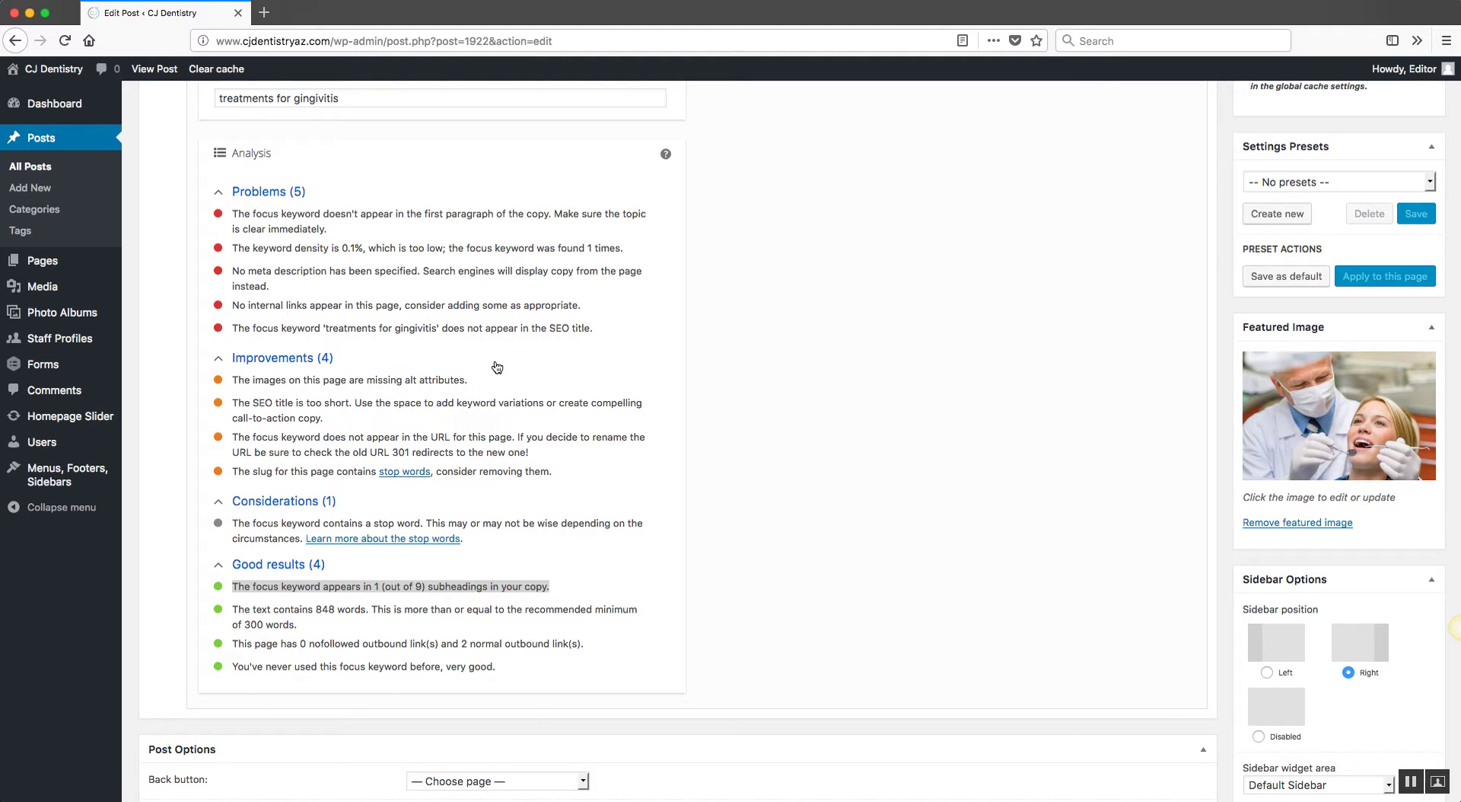
scroll(504, 413, up, 1)
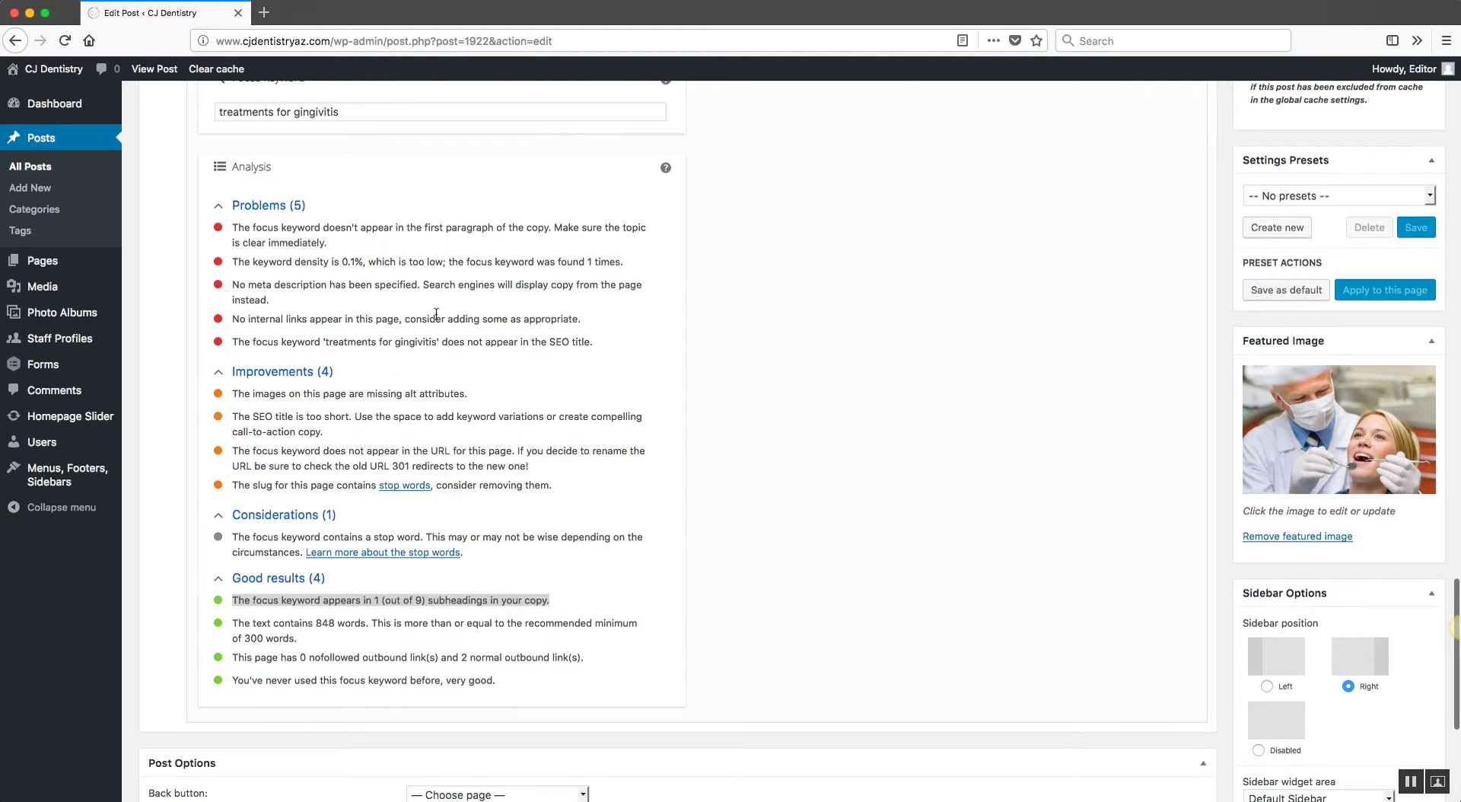
Copy the focus keyword "treatments for gingivitis" from the Yoast SEO settings
scroll(750, 404, up, 3)
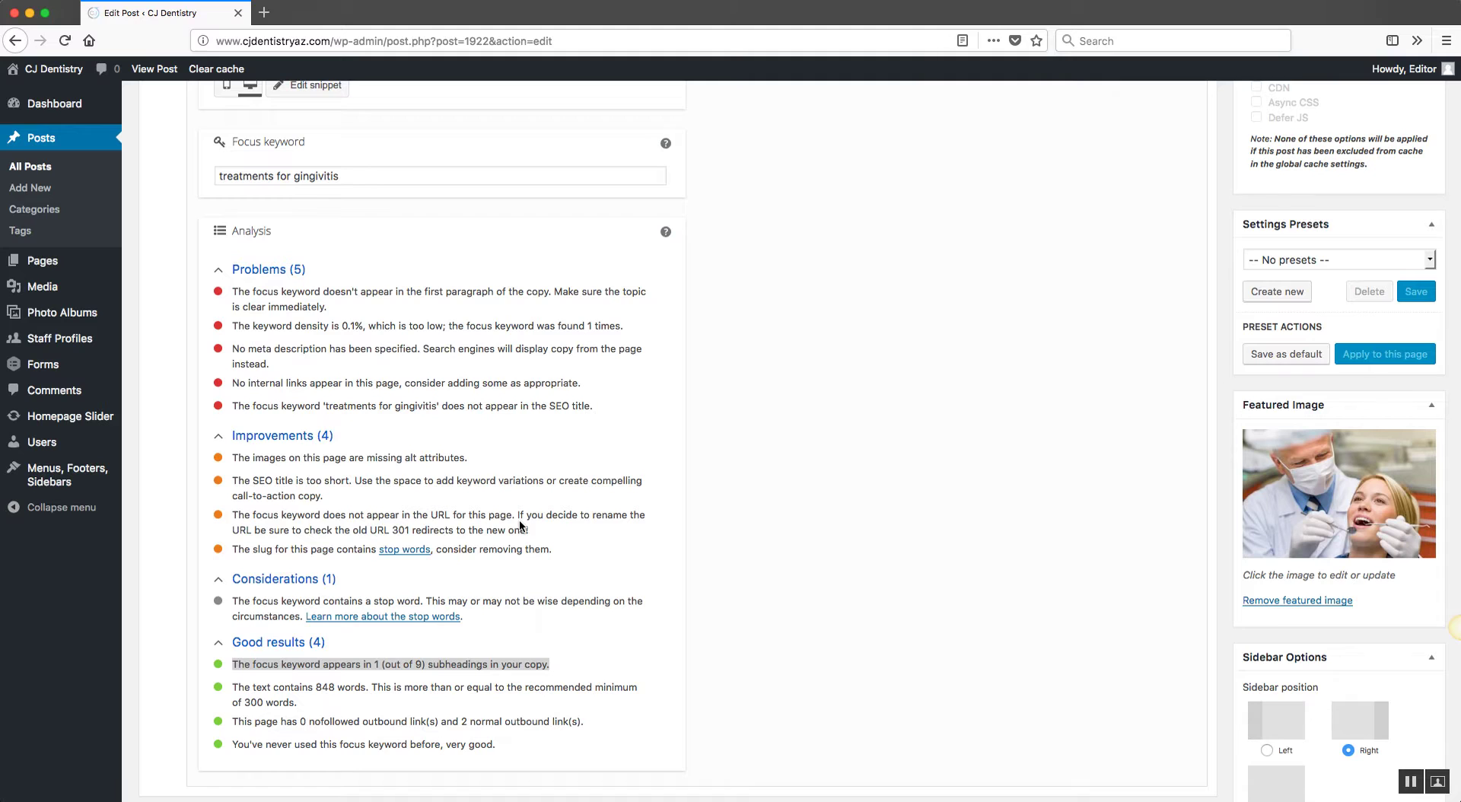
scroll(514, 524, up, 1)
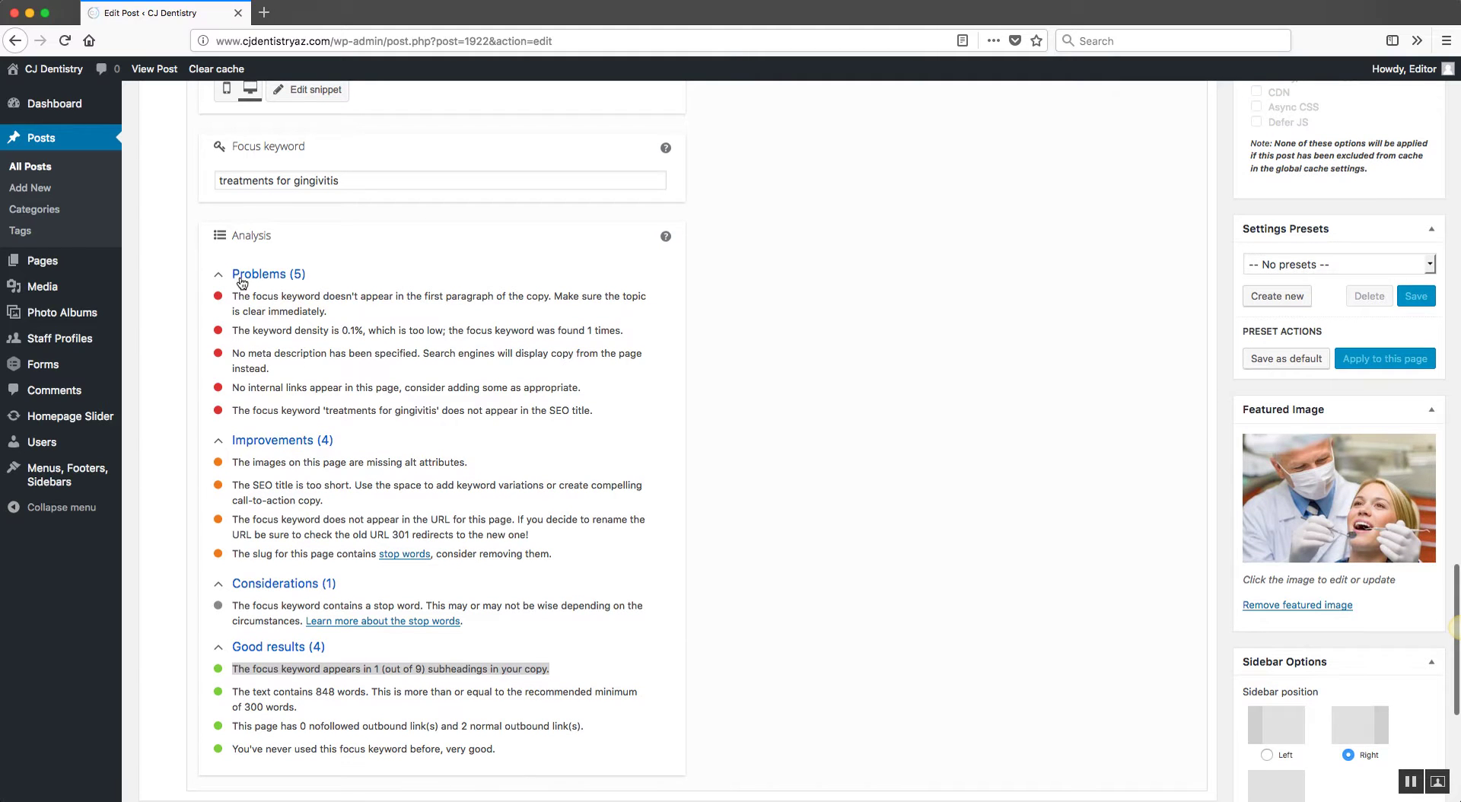
scroll(232, 310, up, 2)
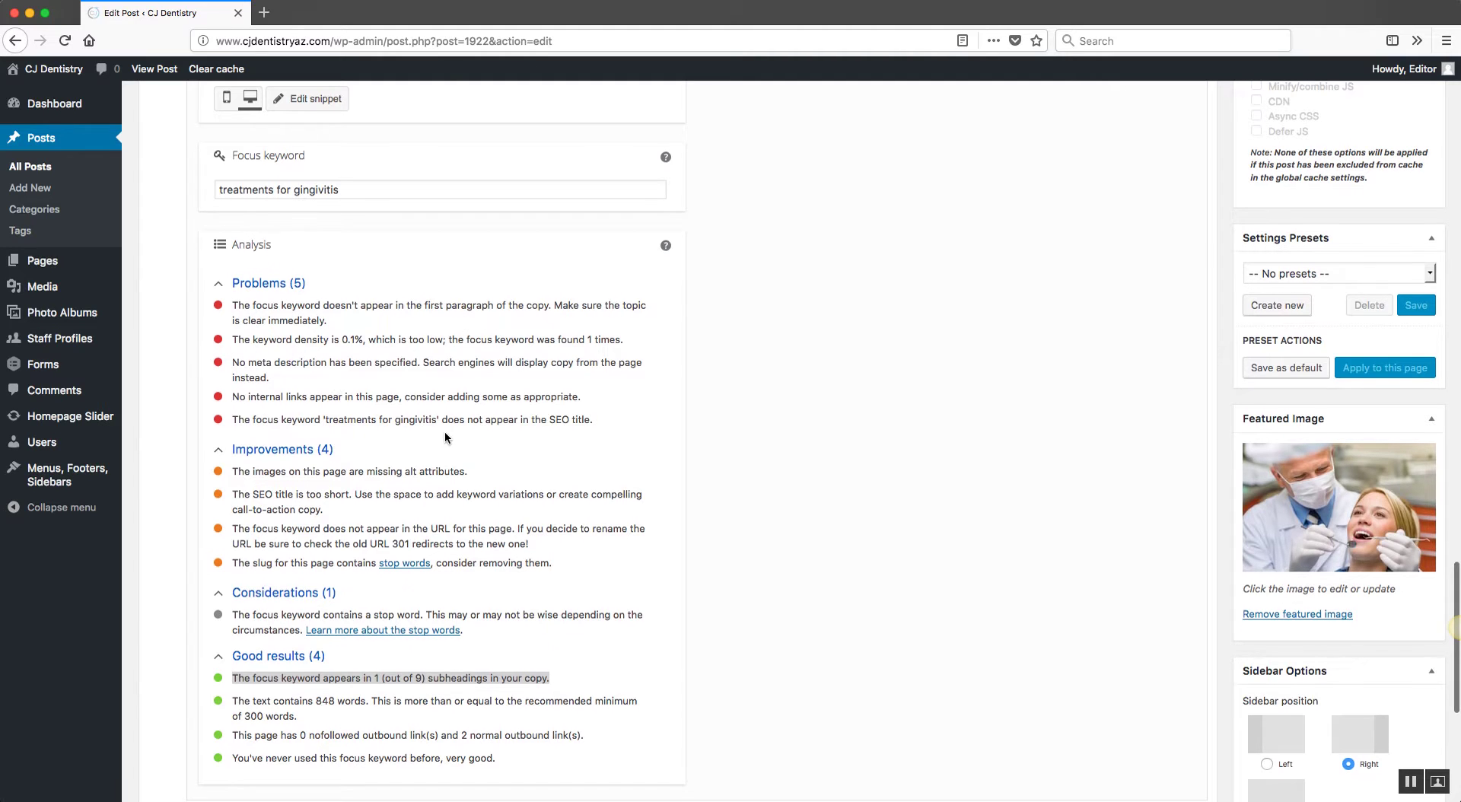
scroll(343, 275, up, 3)
triple_click(343, 276)
key(super+c)
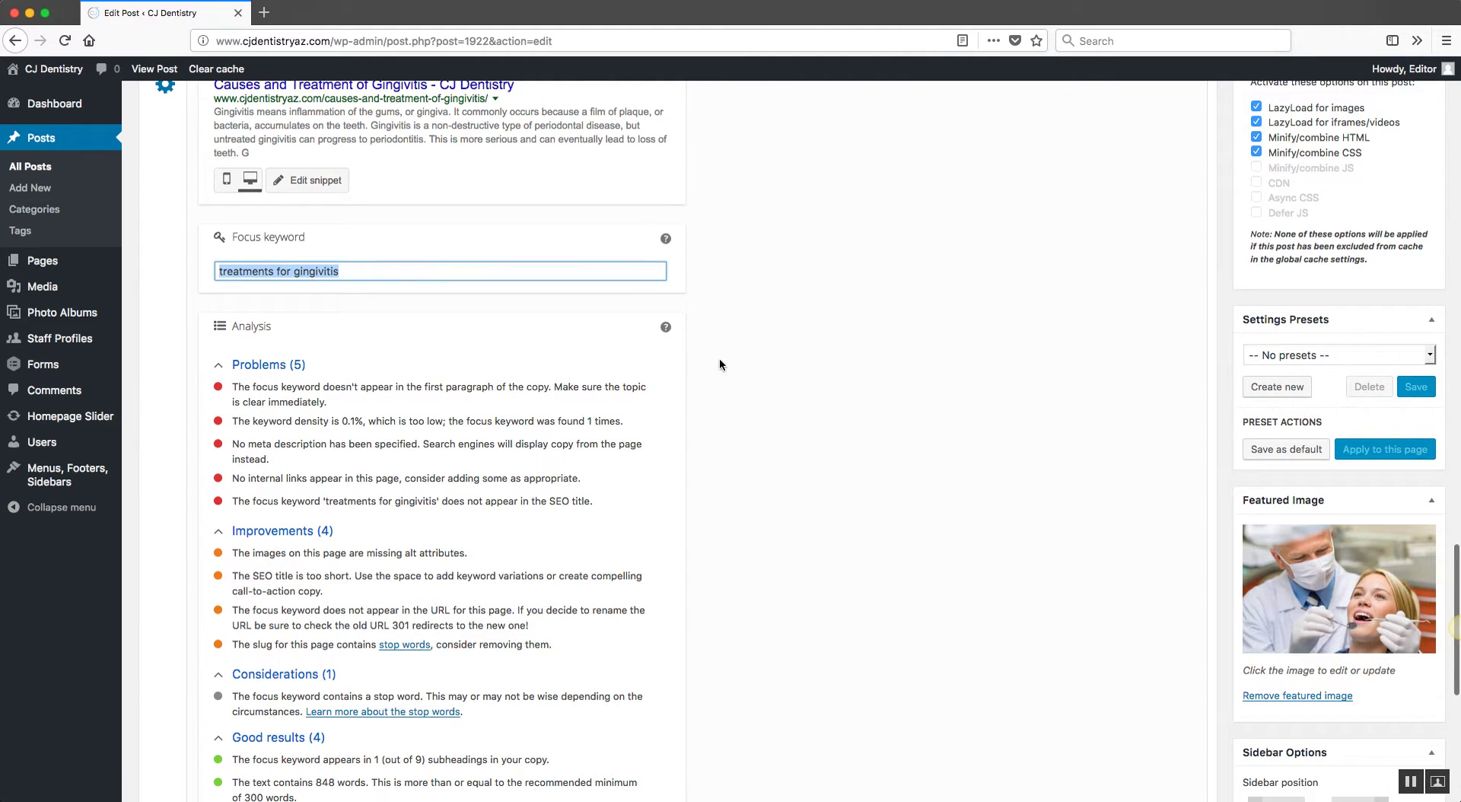
Insert "Treatments for gingivitis - " at the start of the post's first paragraph
scroll(875, 426, up, 20)
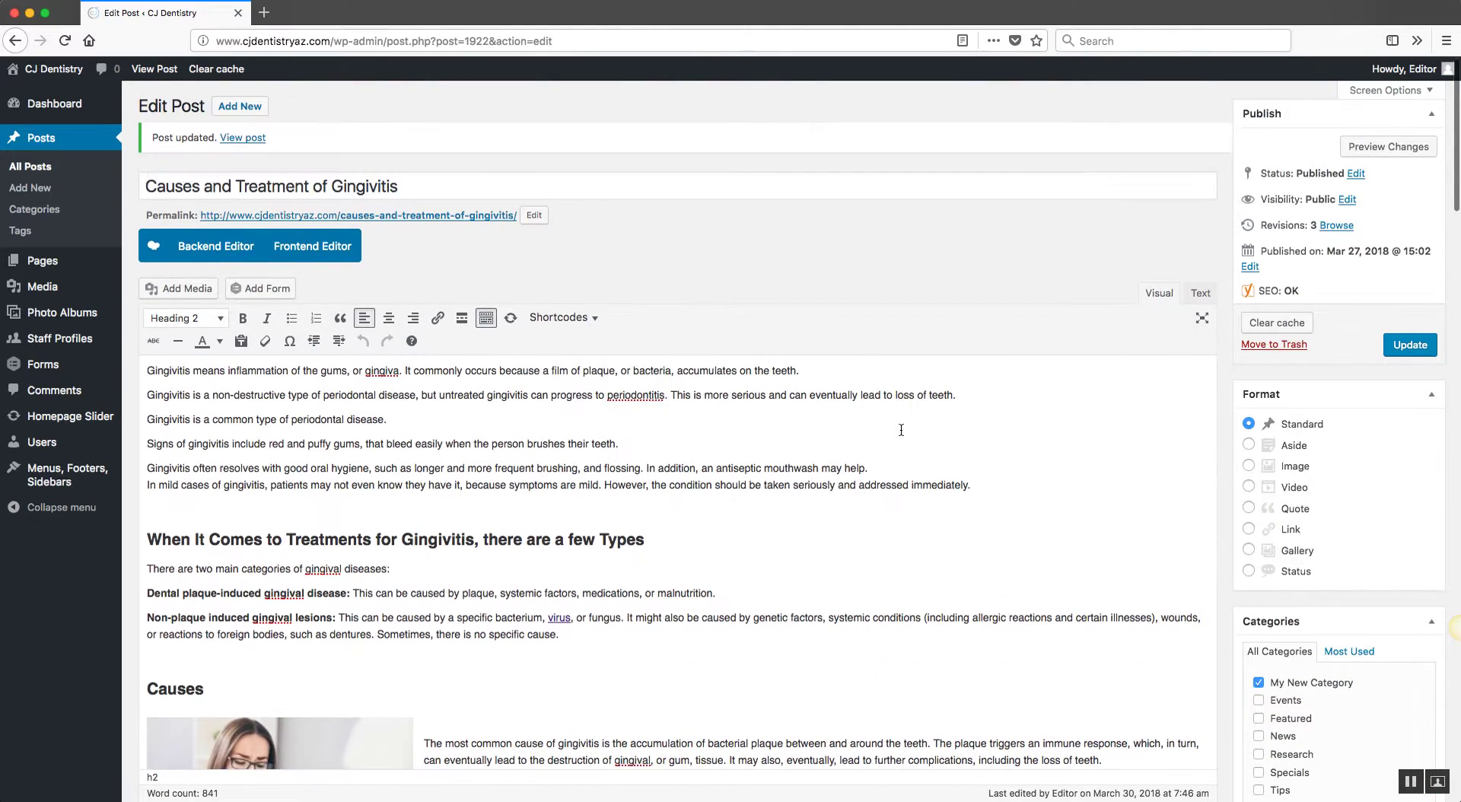
click(193, 376)
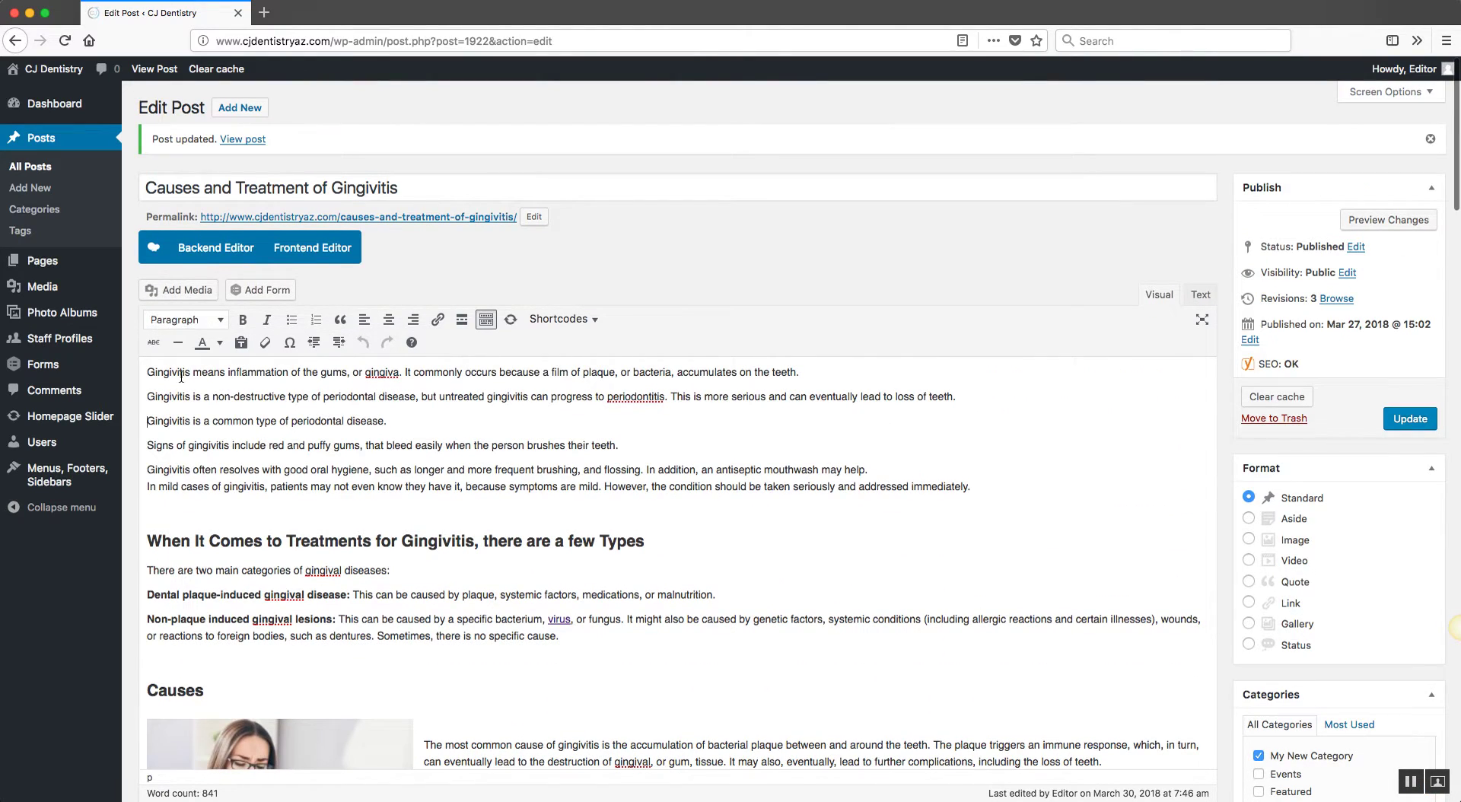
key(super+v)
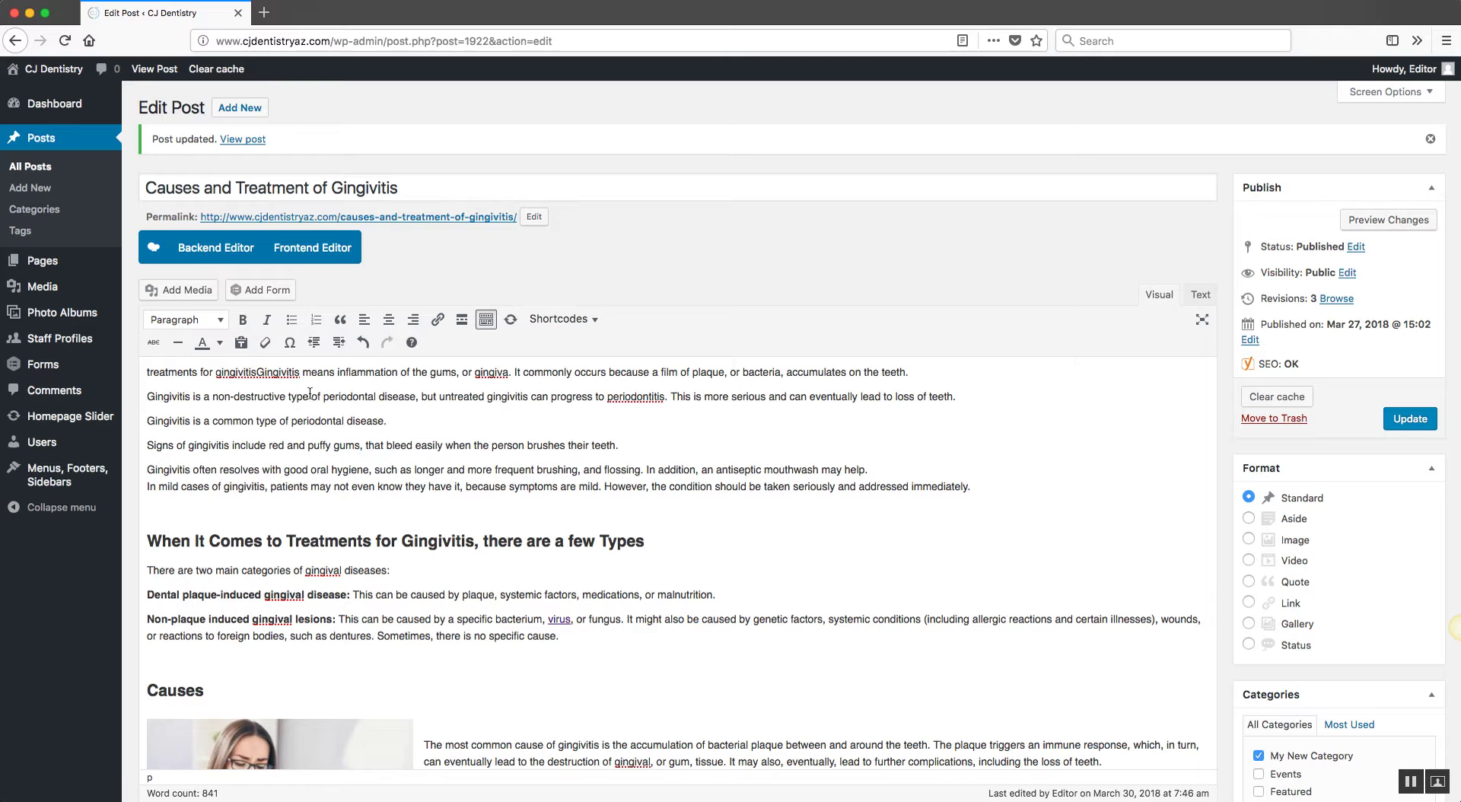
text(-)
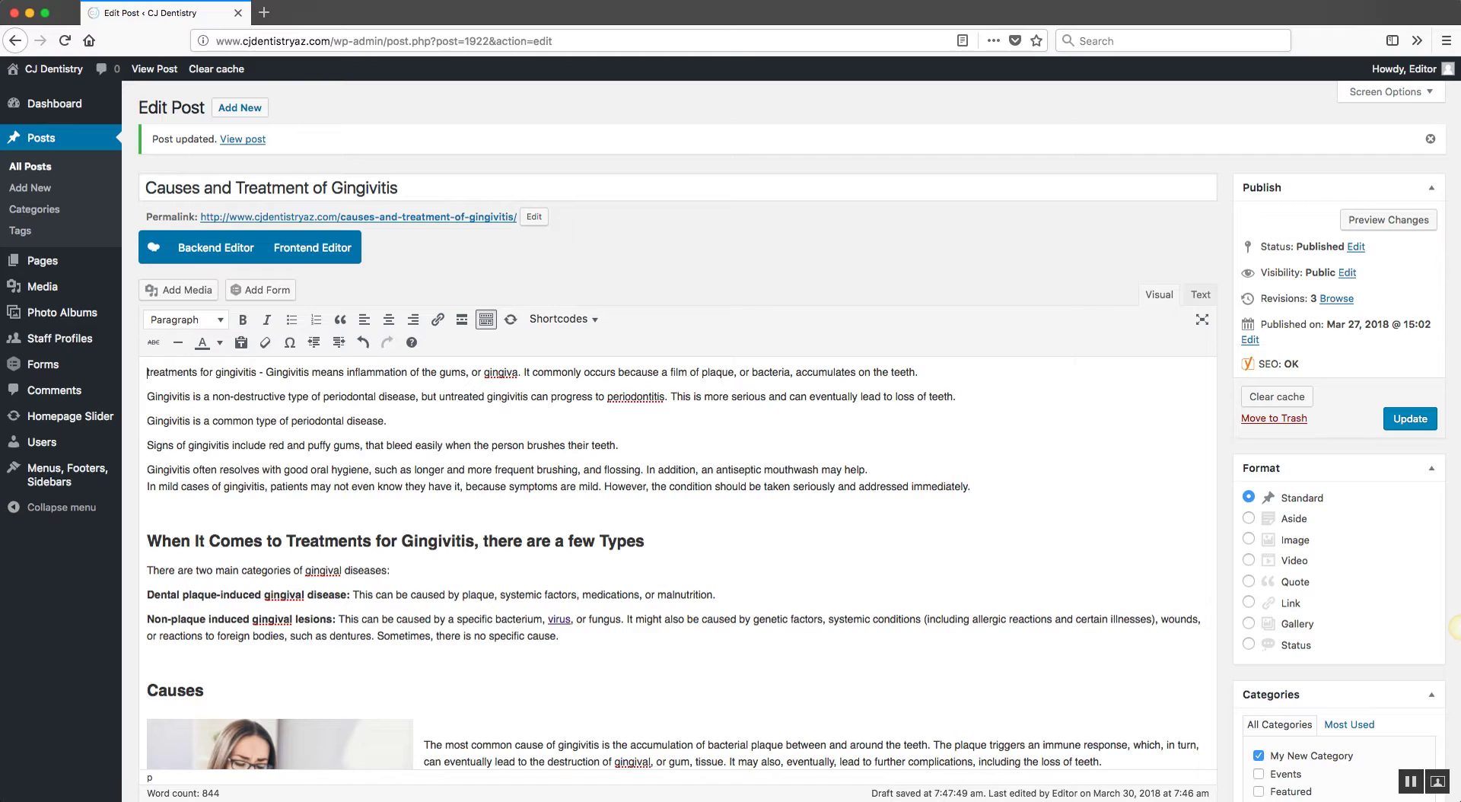
key(Delete)
text(T)
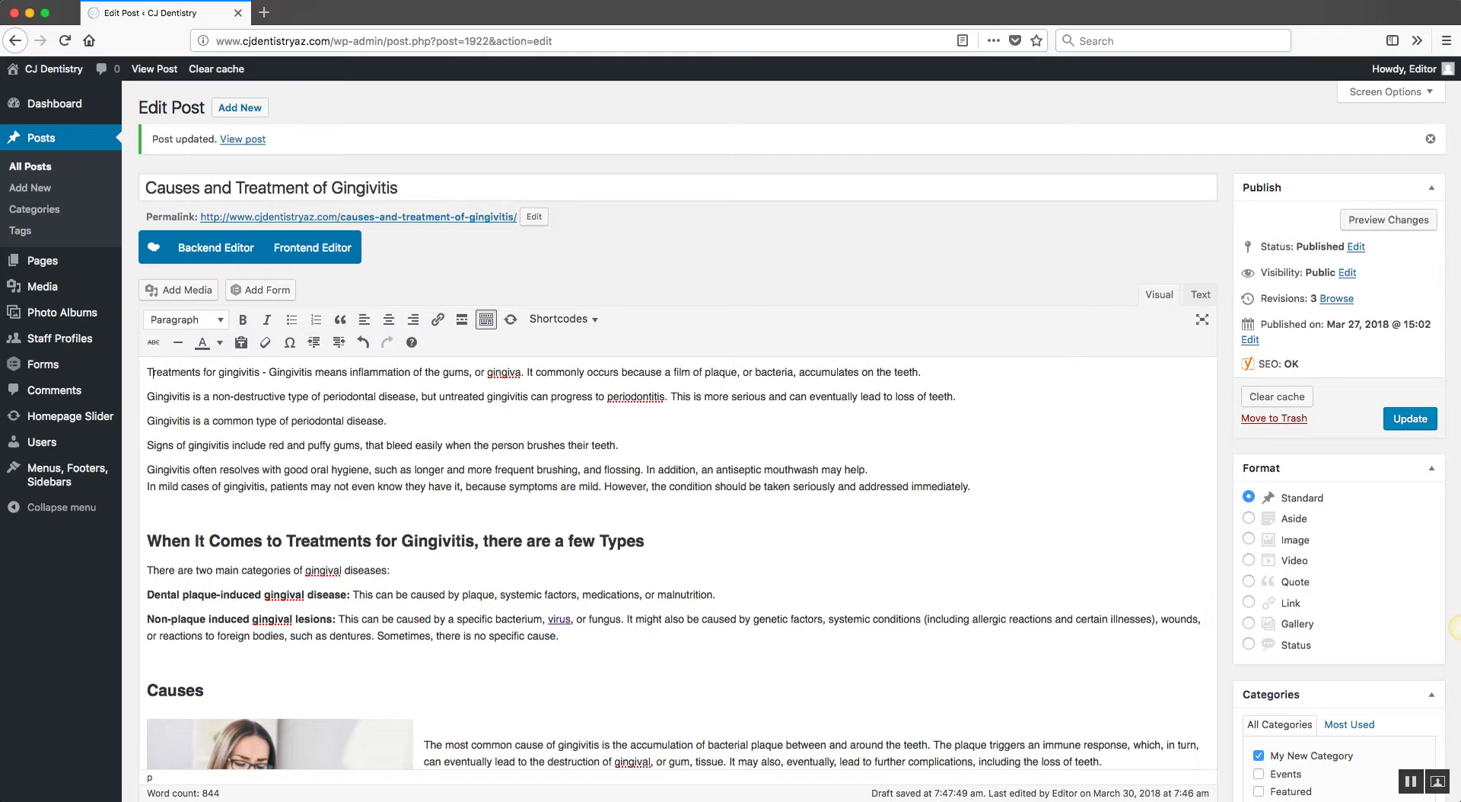
click(399, 396)
Check the refreshed SEO analysis for the results on the keyword in the first paragraph and the keyword density
scroll(775, 431, down, 8)
scroll(775, 431, down, 20)
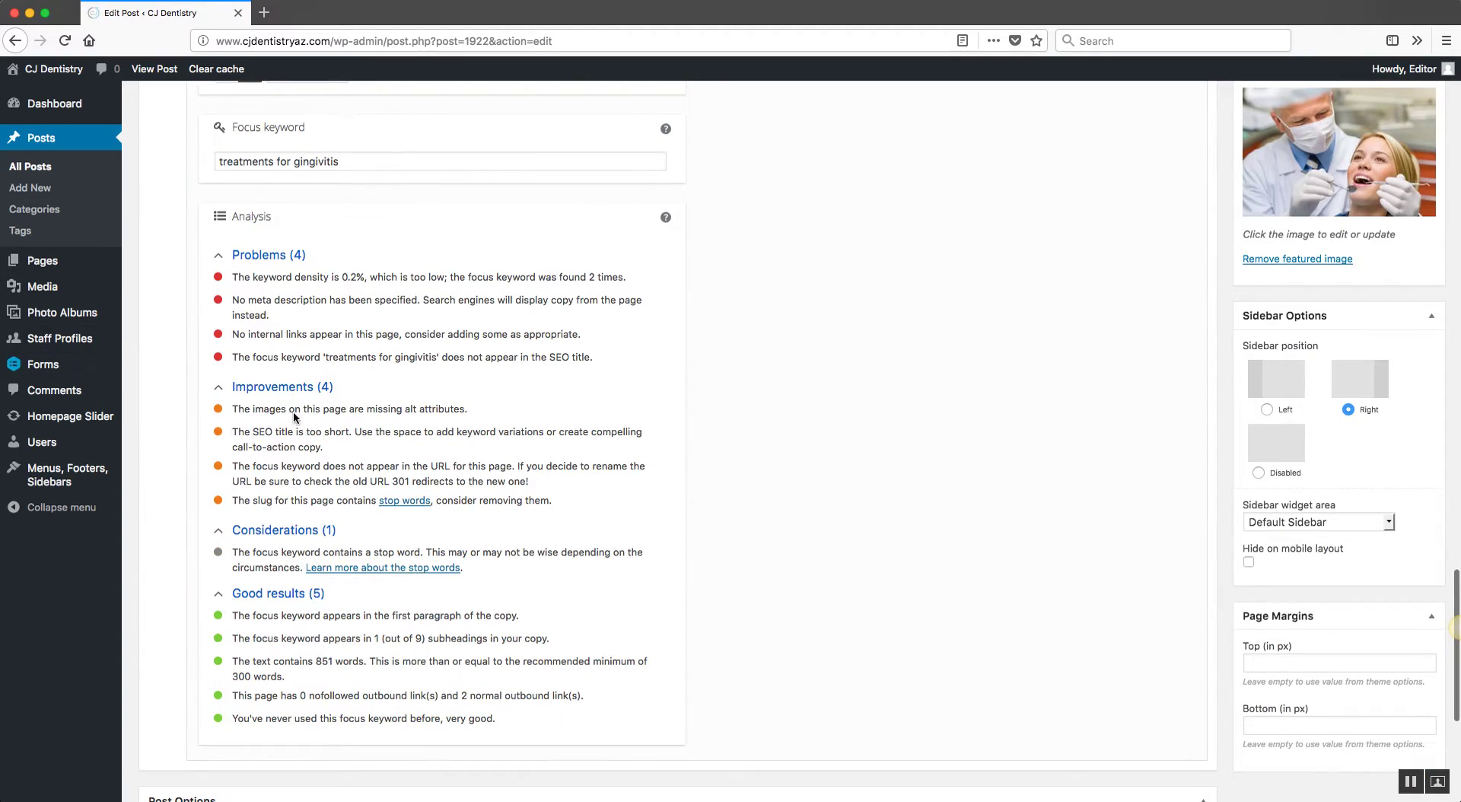
drag(230, 618, 565, 620)
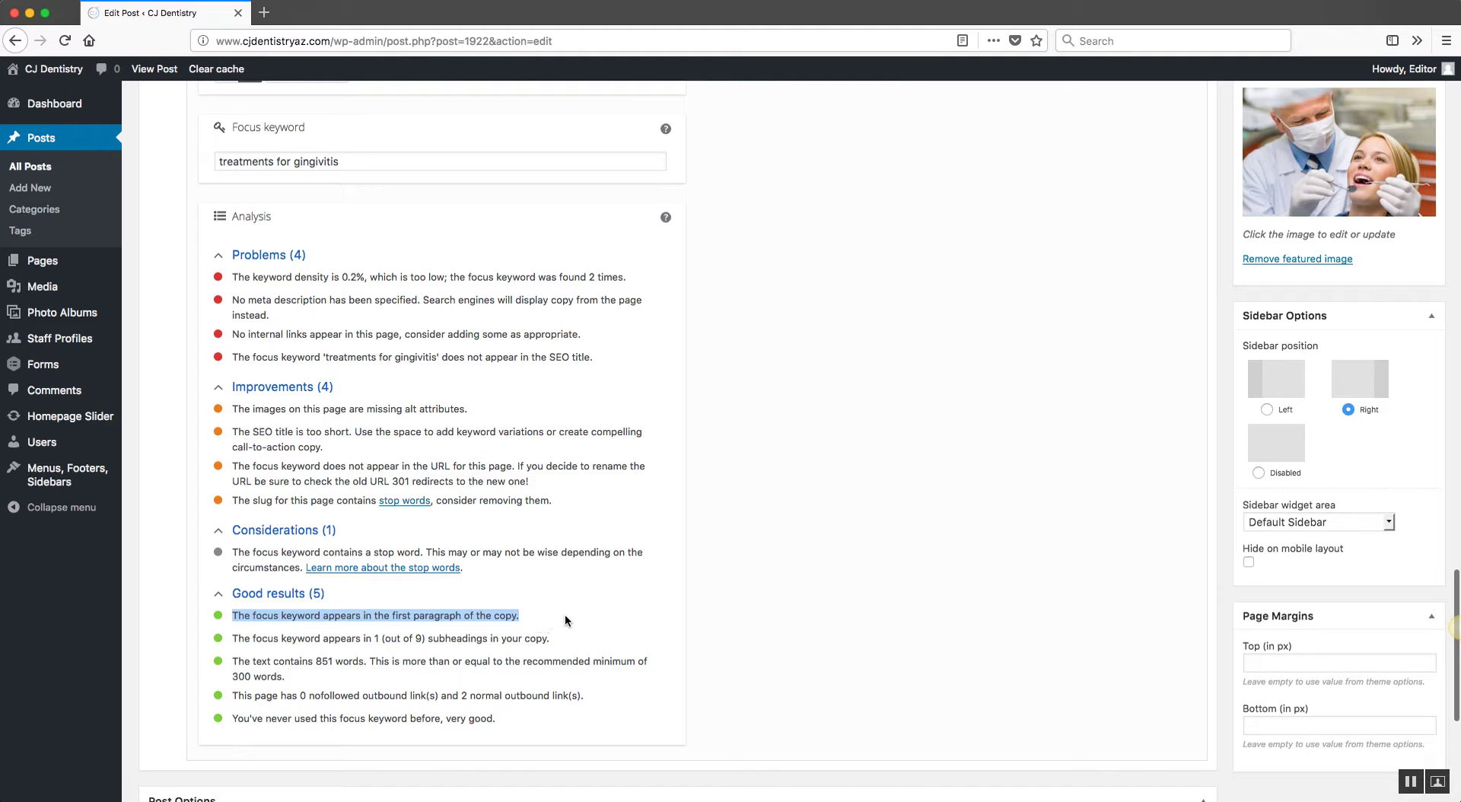
scroll(380, 495, up, 2)
click(293, 395)
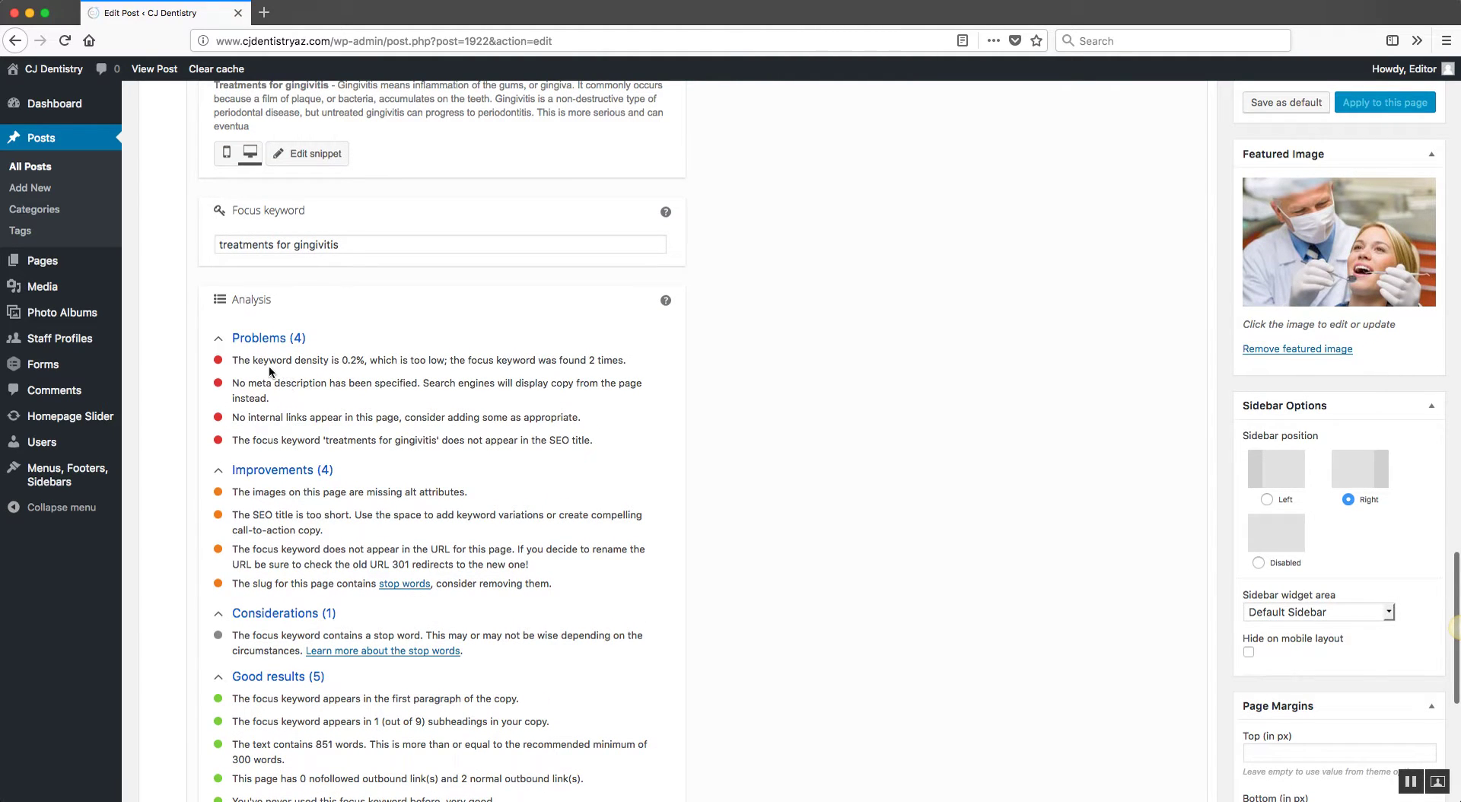
drag(237, 360, 460, 361)
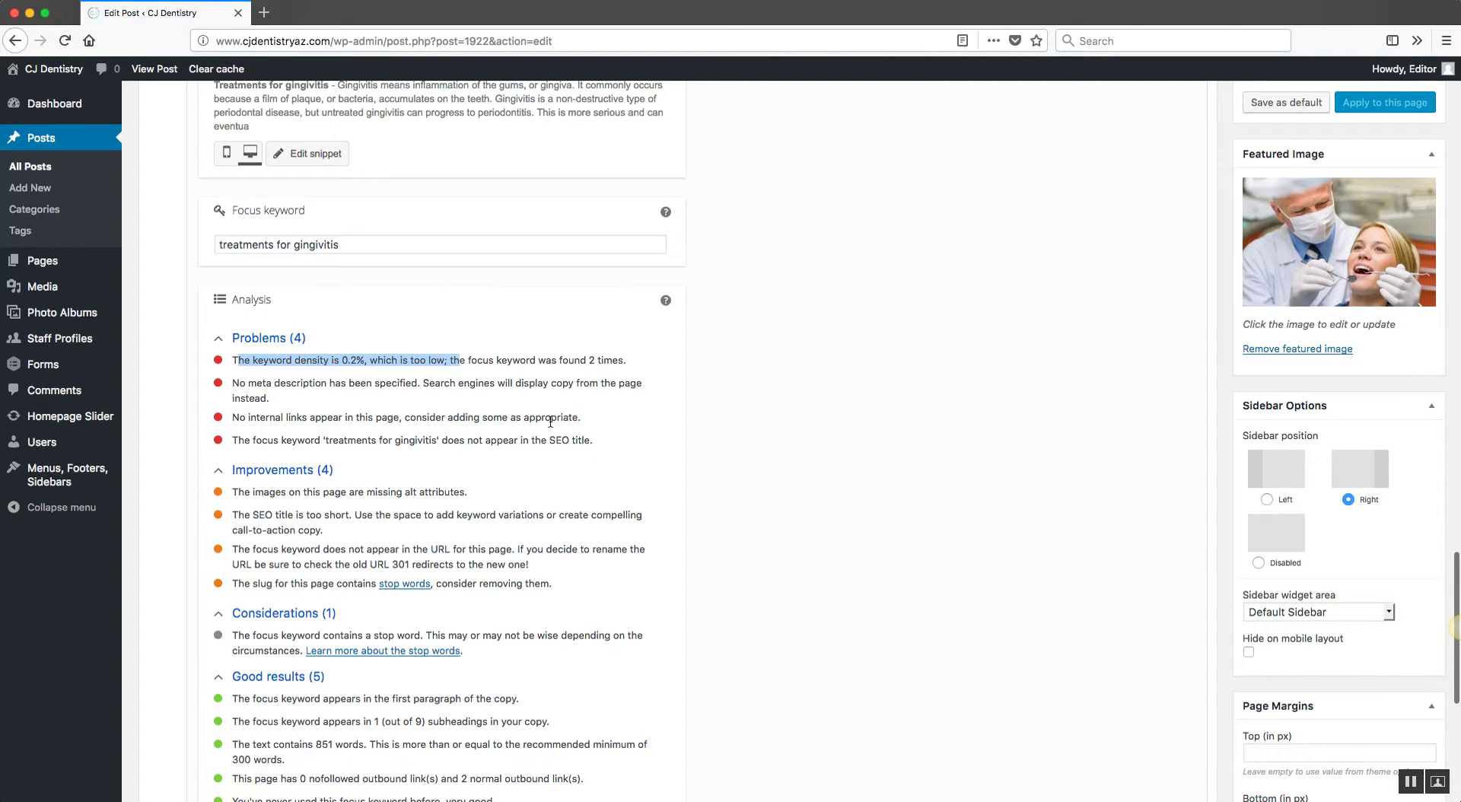
drag(551, 417, 550, 441)
click(308, 455)
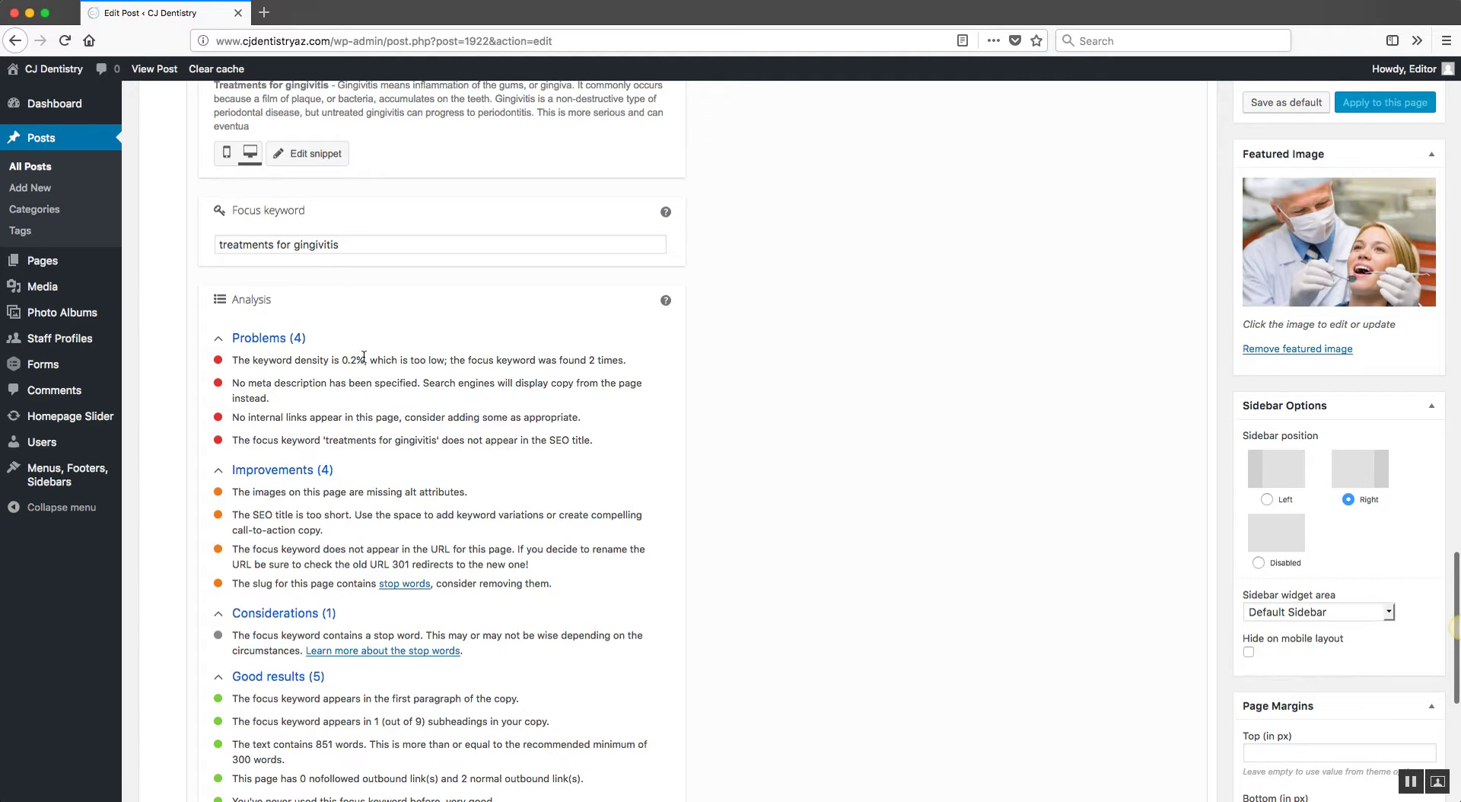
Add "treatments for gingivitis" after the sentence about fixing damaged teeth and after the "inflammation, or swollen gums" symptom
scroll(840, 431, up, 15)
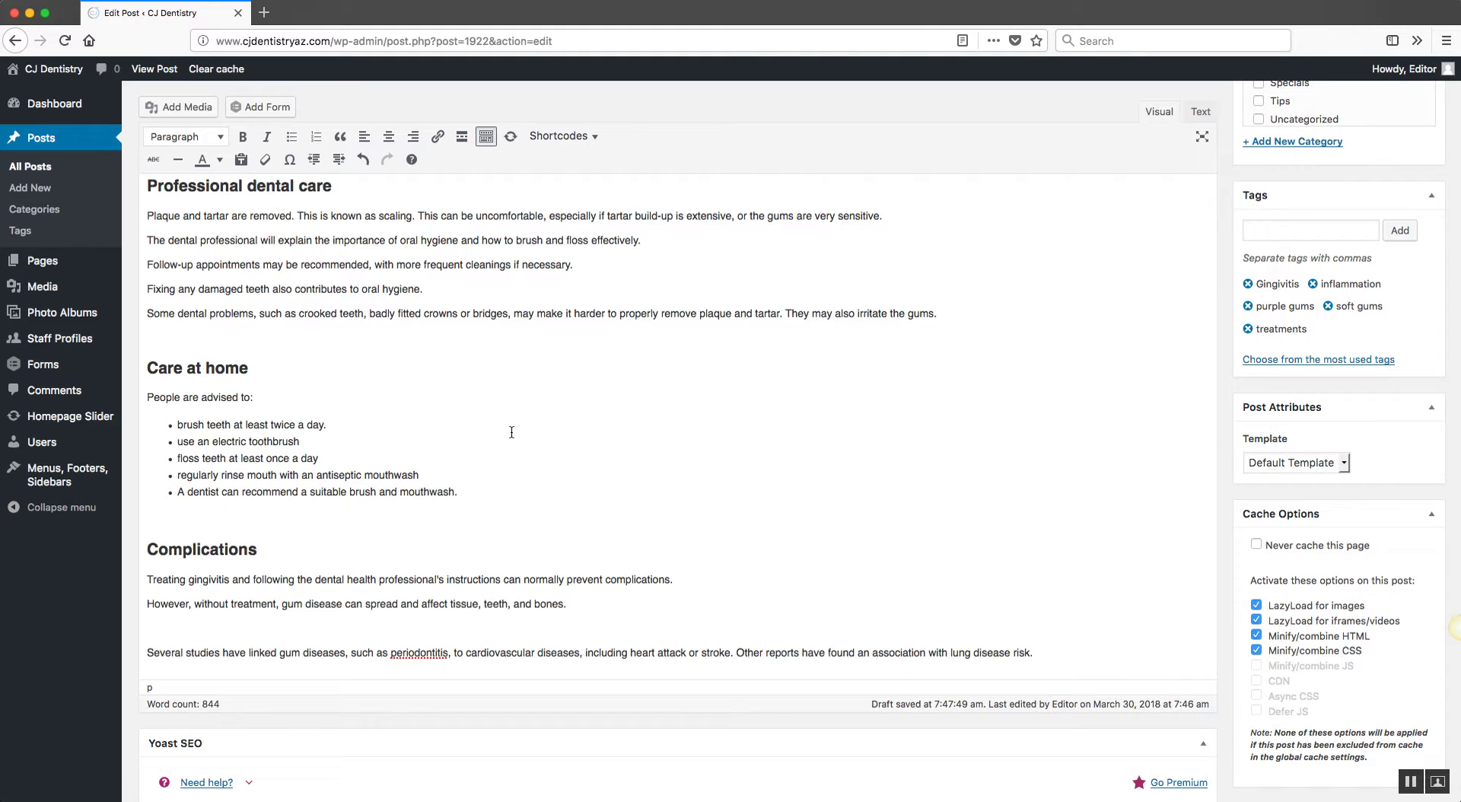
scroll(473, 463, up, 1)
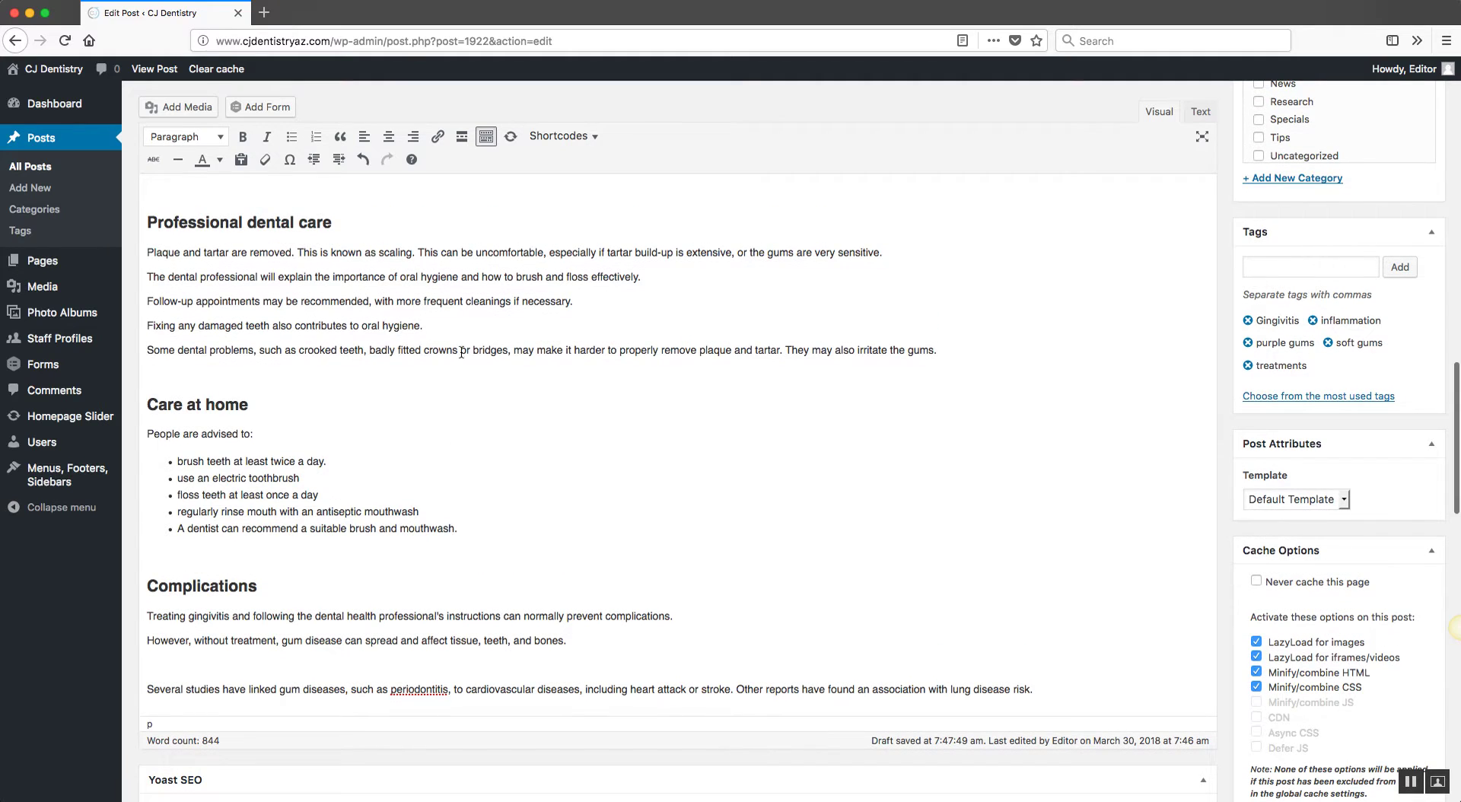
click(426, 326)
key(super+v)
scroll(571, 496, up, 5)
click(611, 390)
click(339, 274)
key(super+v)
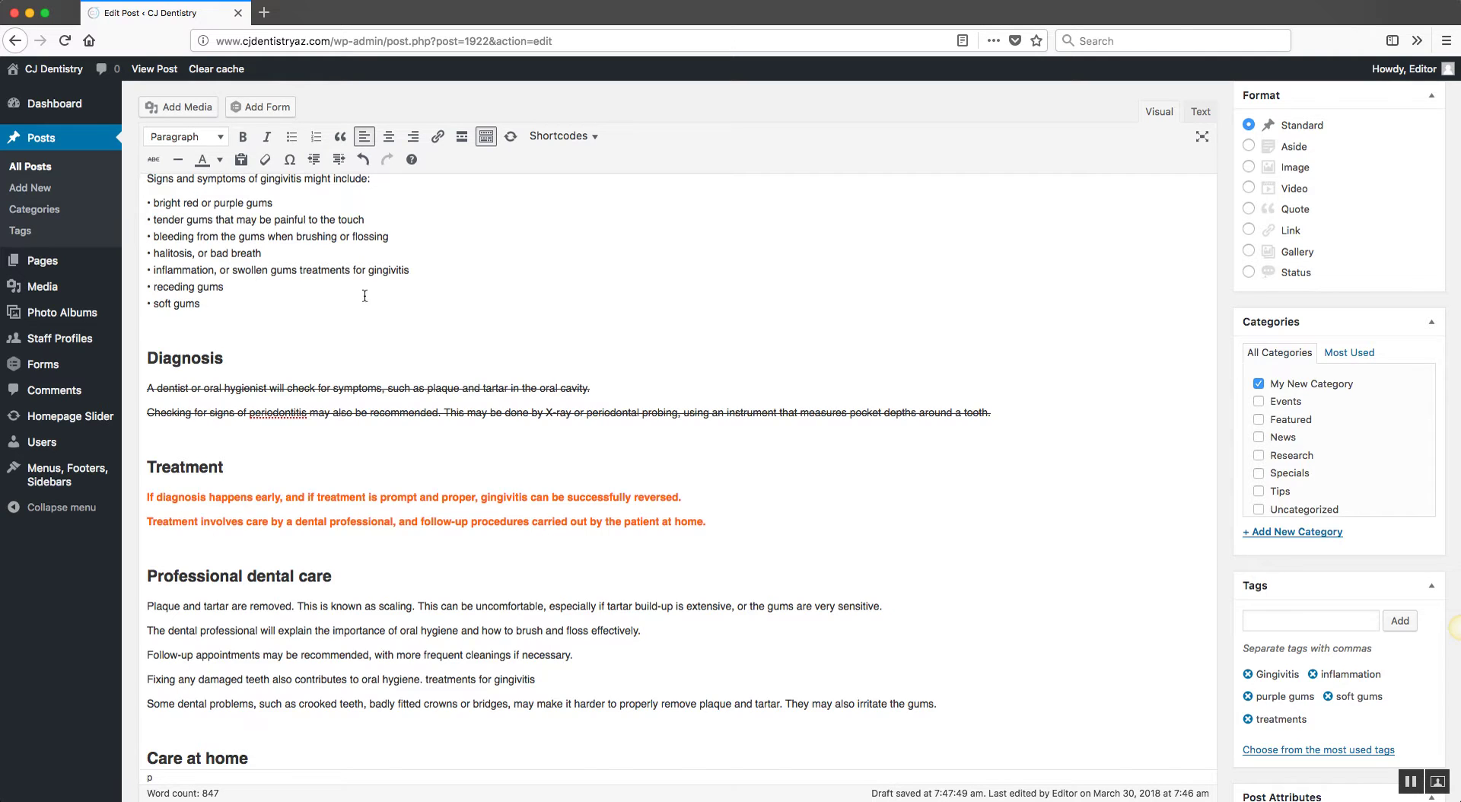
Add "treatments for gingivitis" at the end of the Age risk factor line and of the non-plaque induced gingival lesions paragraph
scroll(365, 296, up, 5)
click(364, 390)
key(super+v)
scroll(605, 447, up, 5)
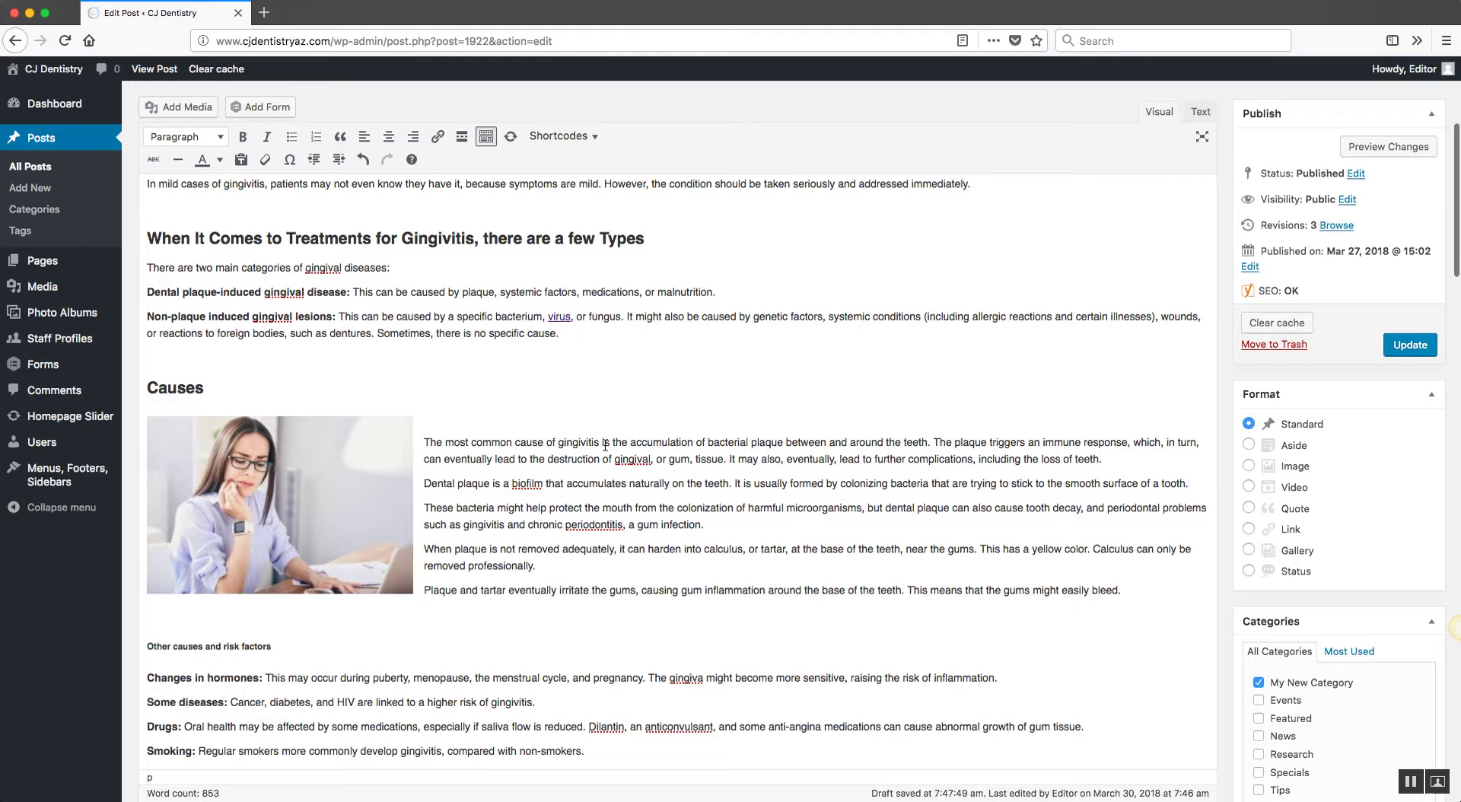
click(593, 327)
key(super+v)
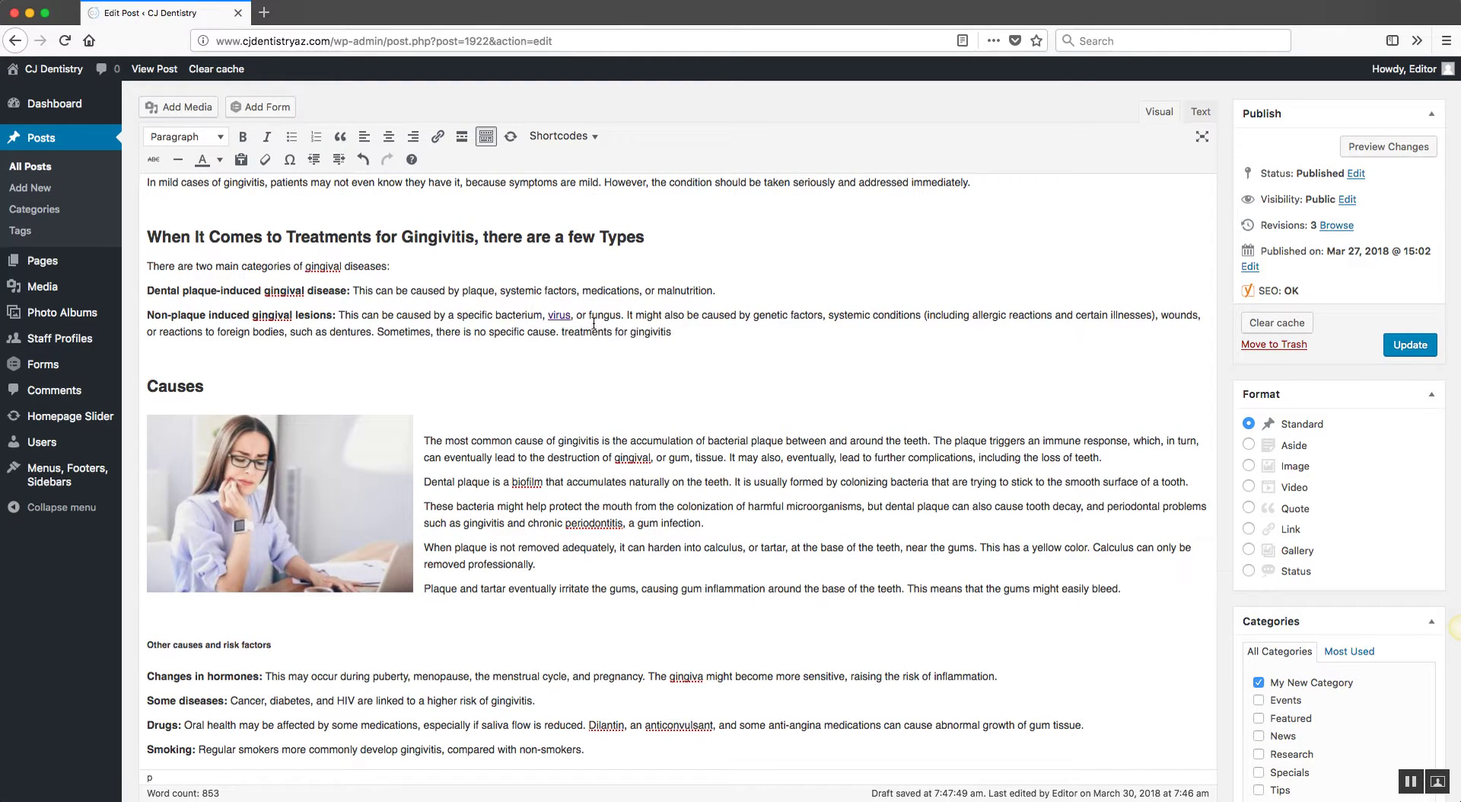
Extend the "Professional dental care" subheading with "treatments for gingivitis"
scroll(637, 605, down, 10)
click(332, 452)
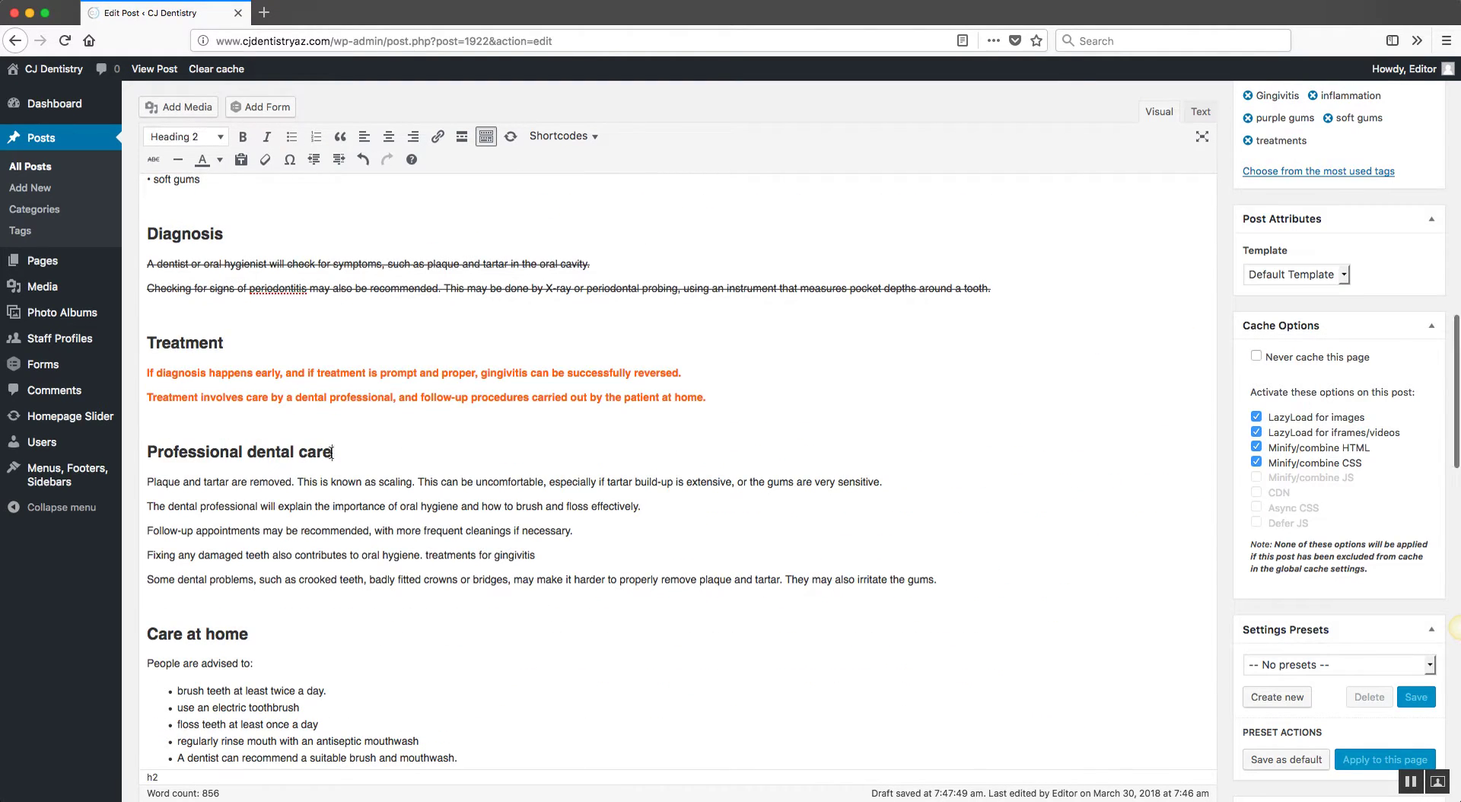
key(super+v)
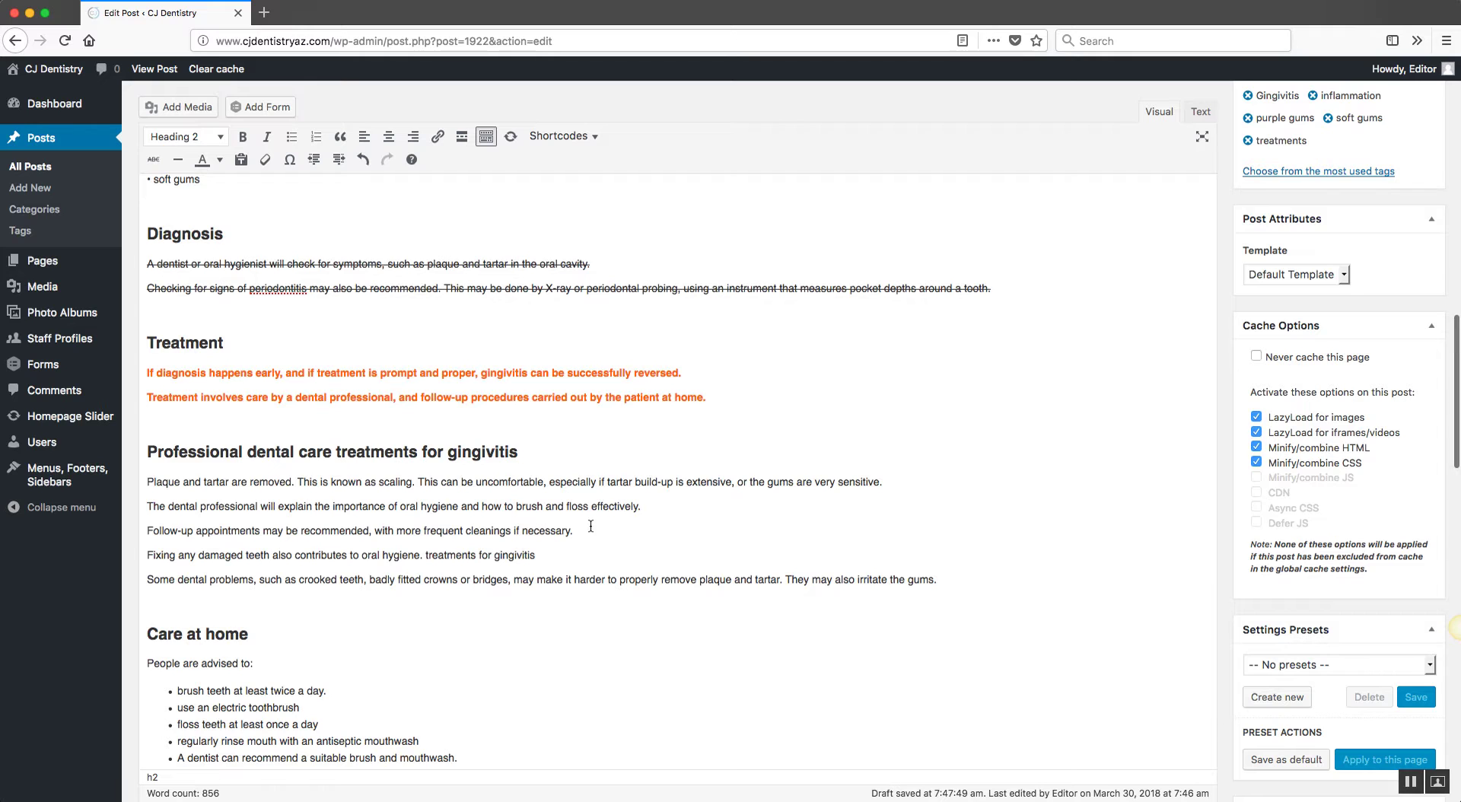
Check the SEO analysis for the keyword density result and the meta description problem
scroll(875, 479, down, 12)
scroll(875, 483, down, 4)
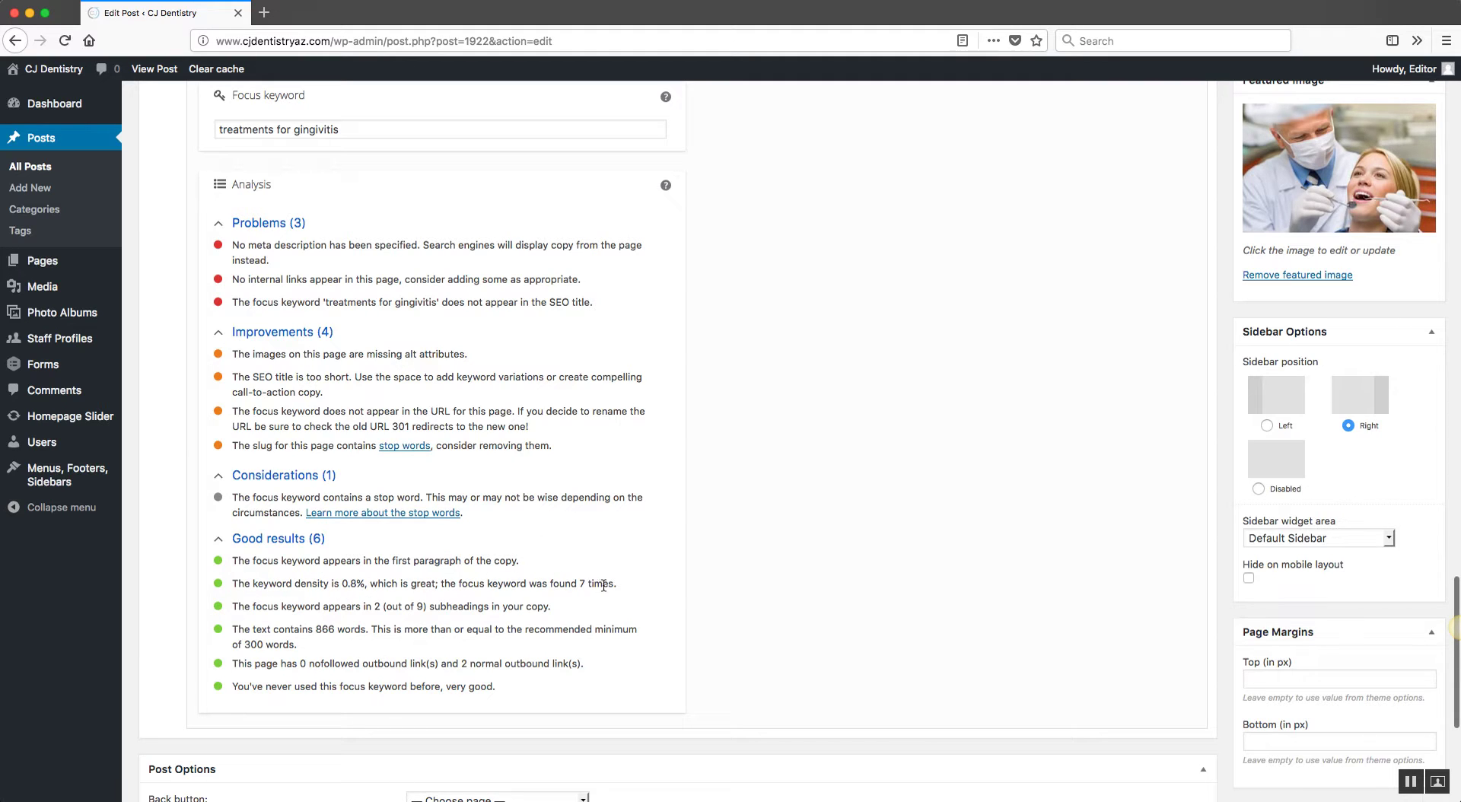
drag(614, 583, 238, 585)
scroll(754, 580, up, 4)
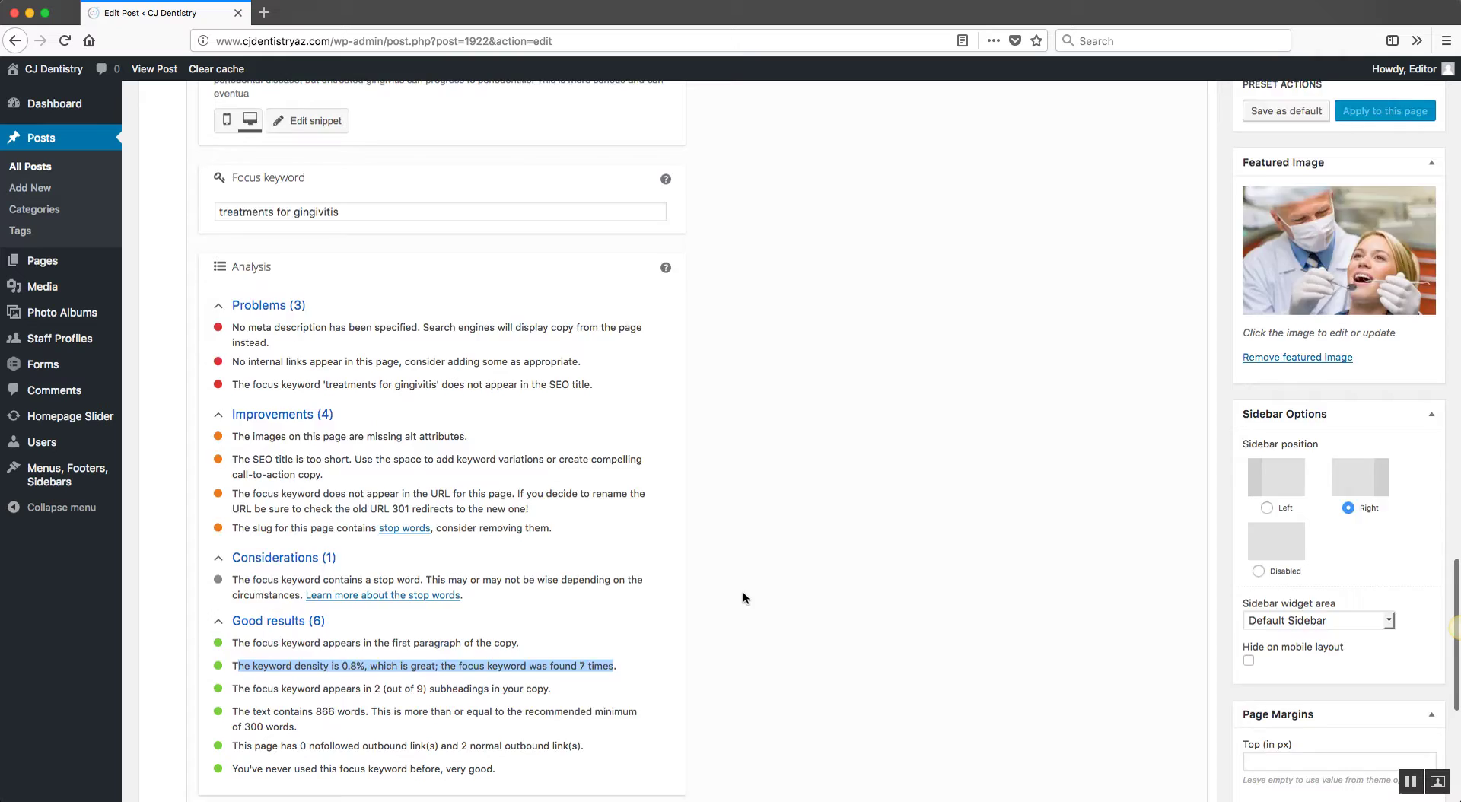
click(260, 391)
drag(235, 386, 325, 386)
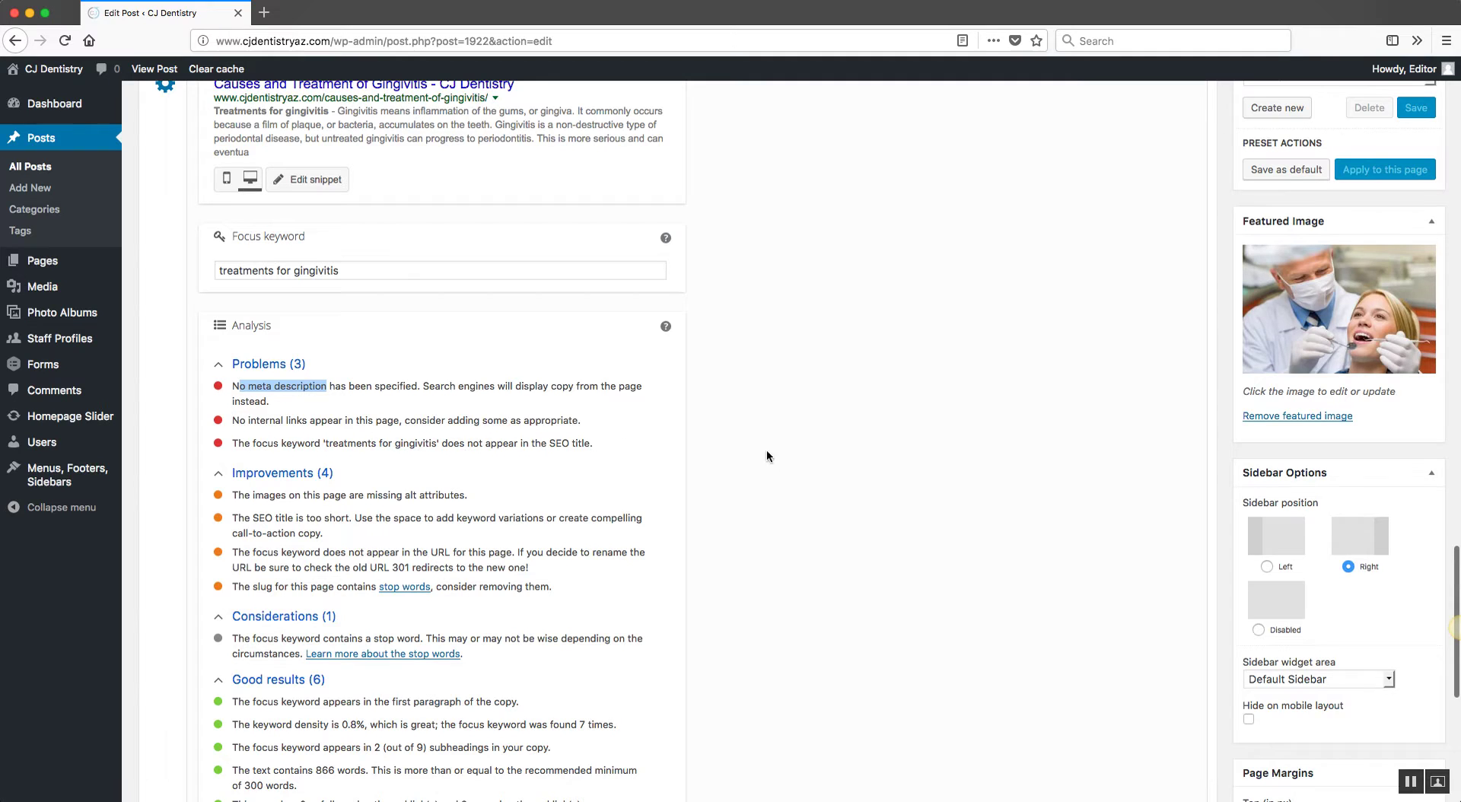
Open the snippet preview for editing and enter "treatments for gingivitis" as the meta description
scroll(784, 472, up, 2)
scroll(401, 525, up, 1)
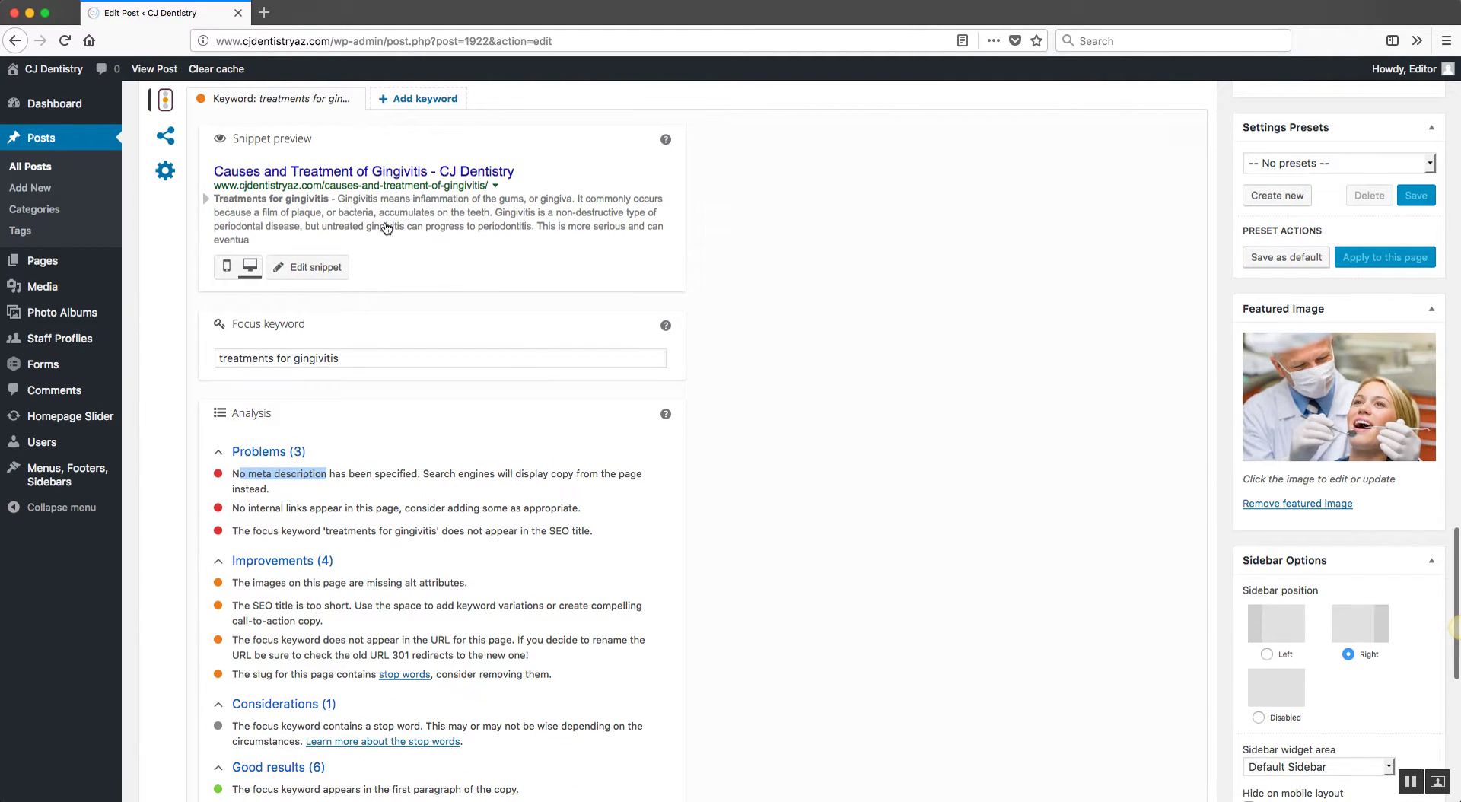
scroll(1016, 546, up, 1)
scroll(1016, 551, up, 3)
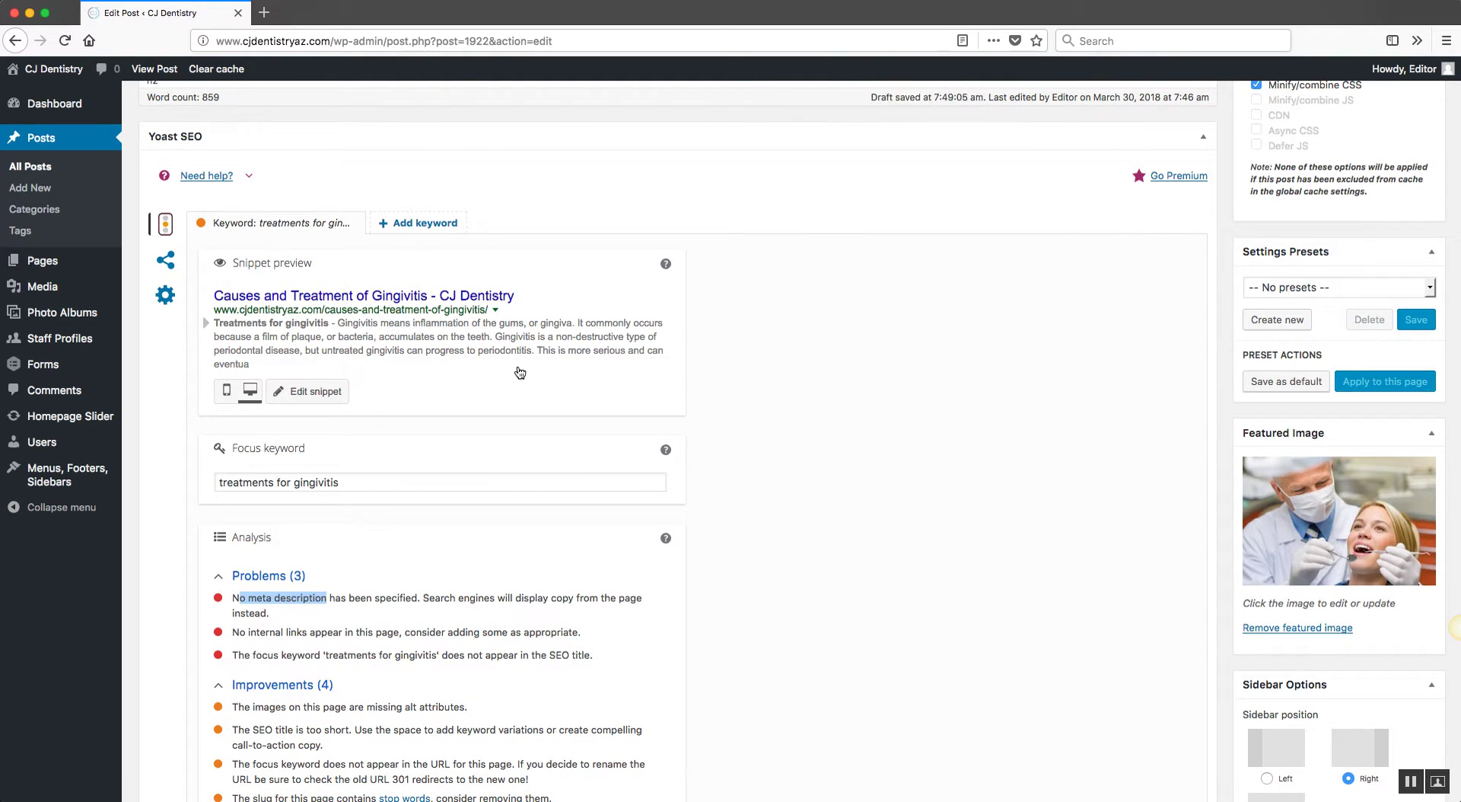
scroll(305, 335, down, 1)
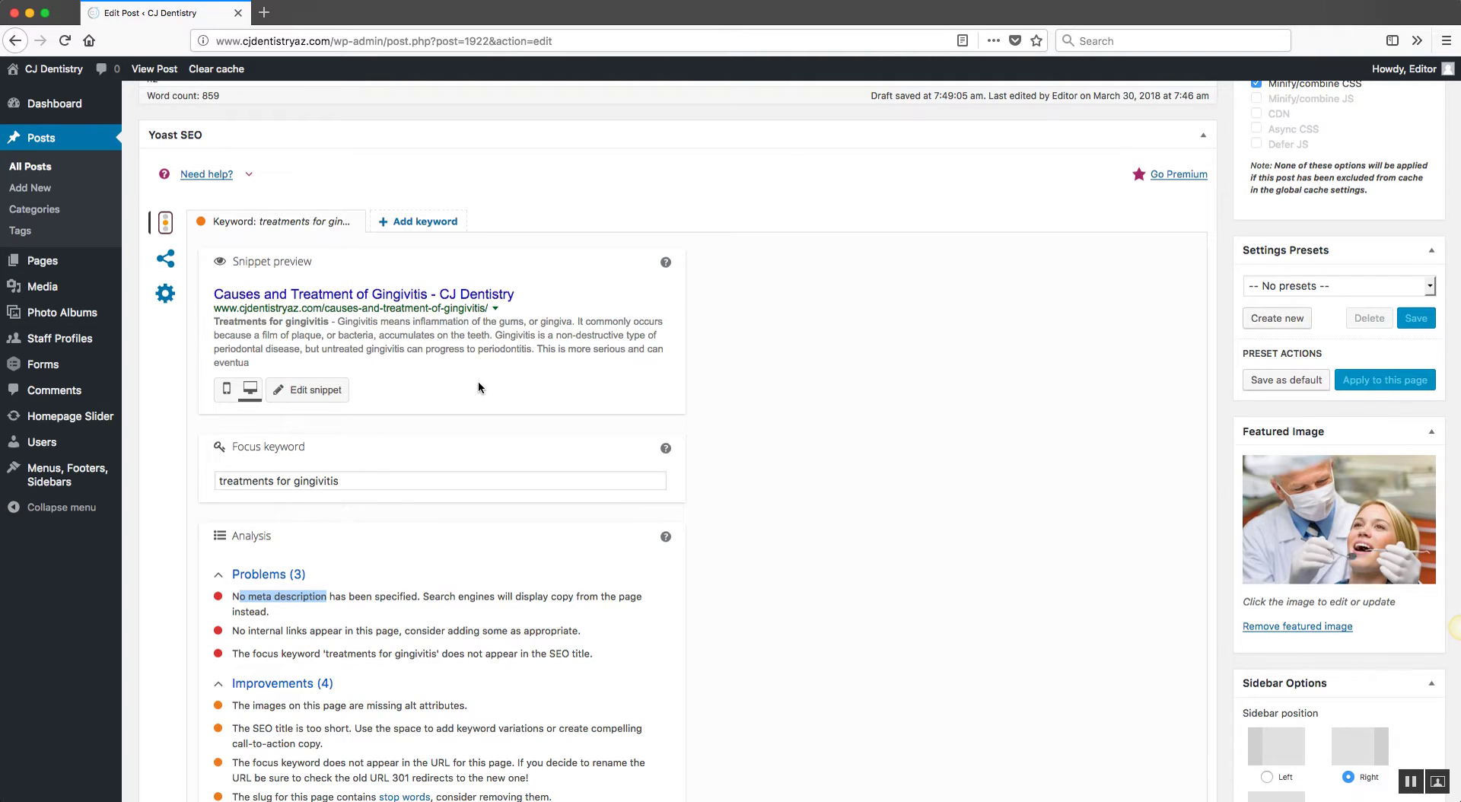
click(430, 351)
scroll(793, 379, down, 2)
scroll(793, 379, down, 1)
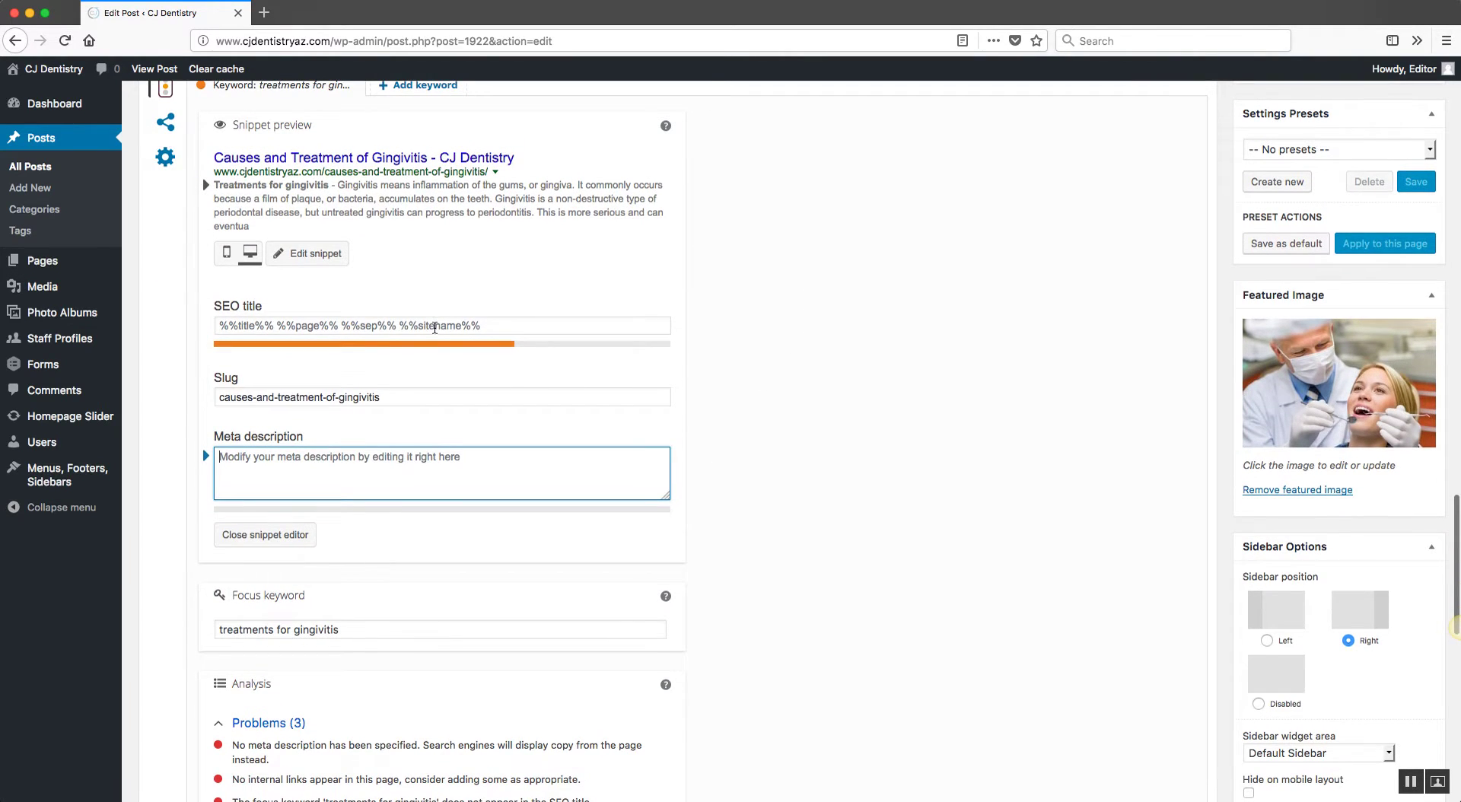
scroll(867, 401, down, 2)
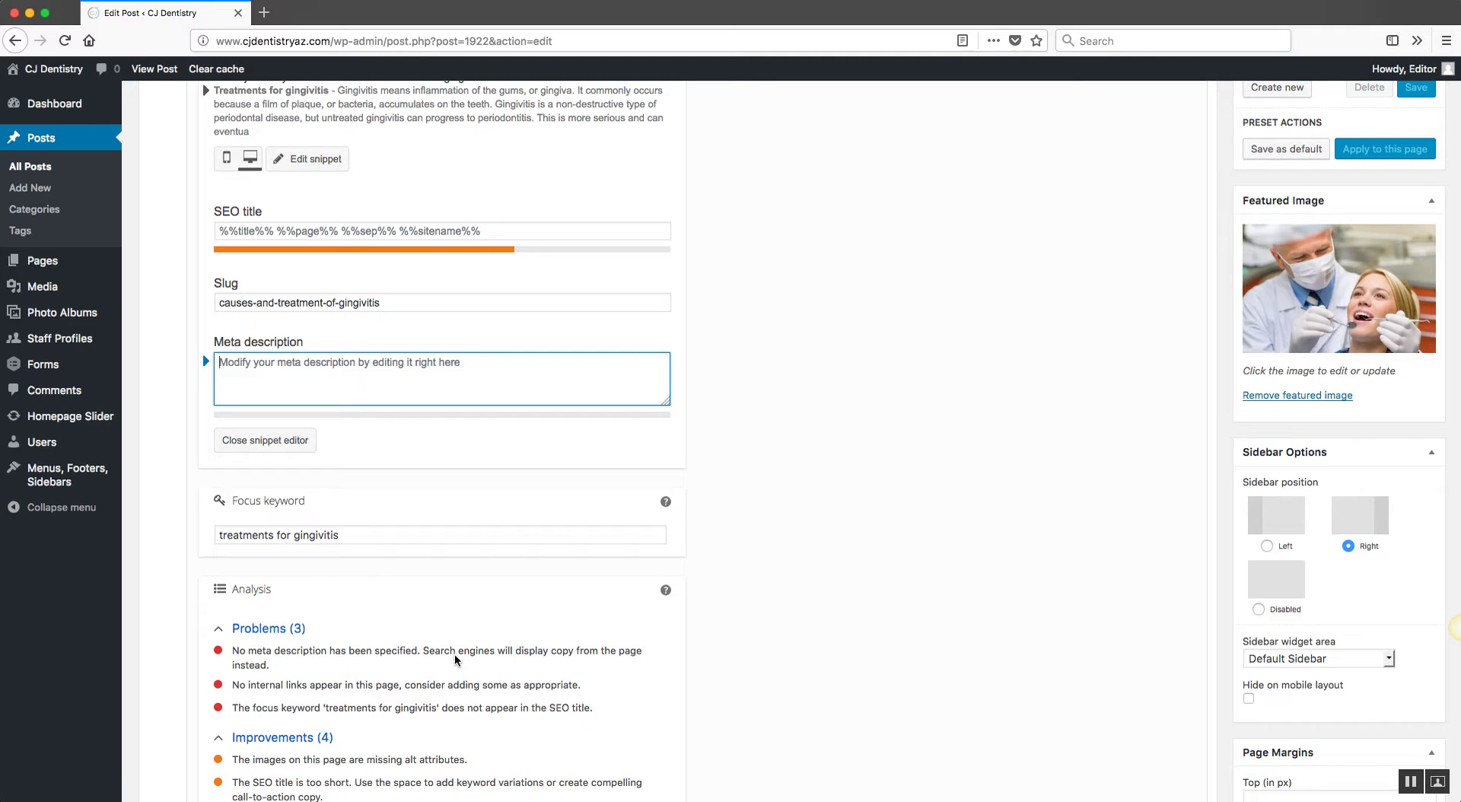
text(treatments for gingivitis)
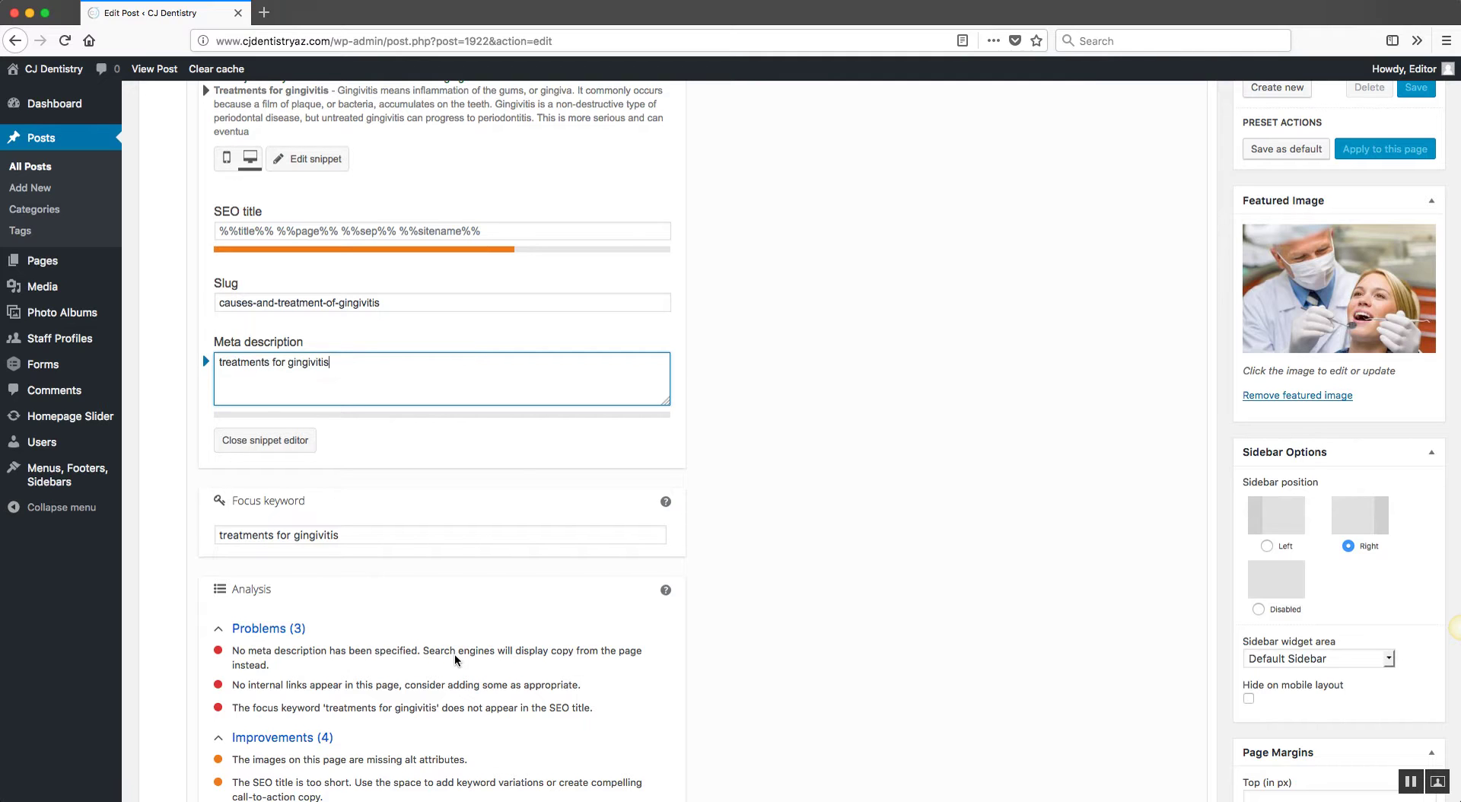
Capitalize the first word of the meta description and append " -" after "Treatments for gingivitis"
click(236, 328)
key(Home)
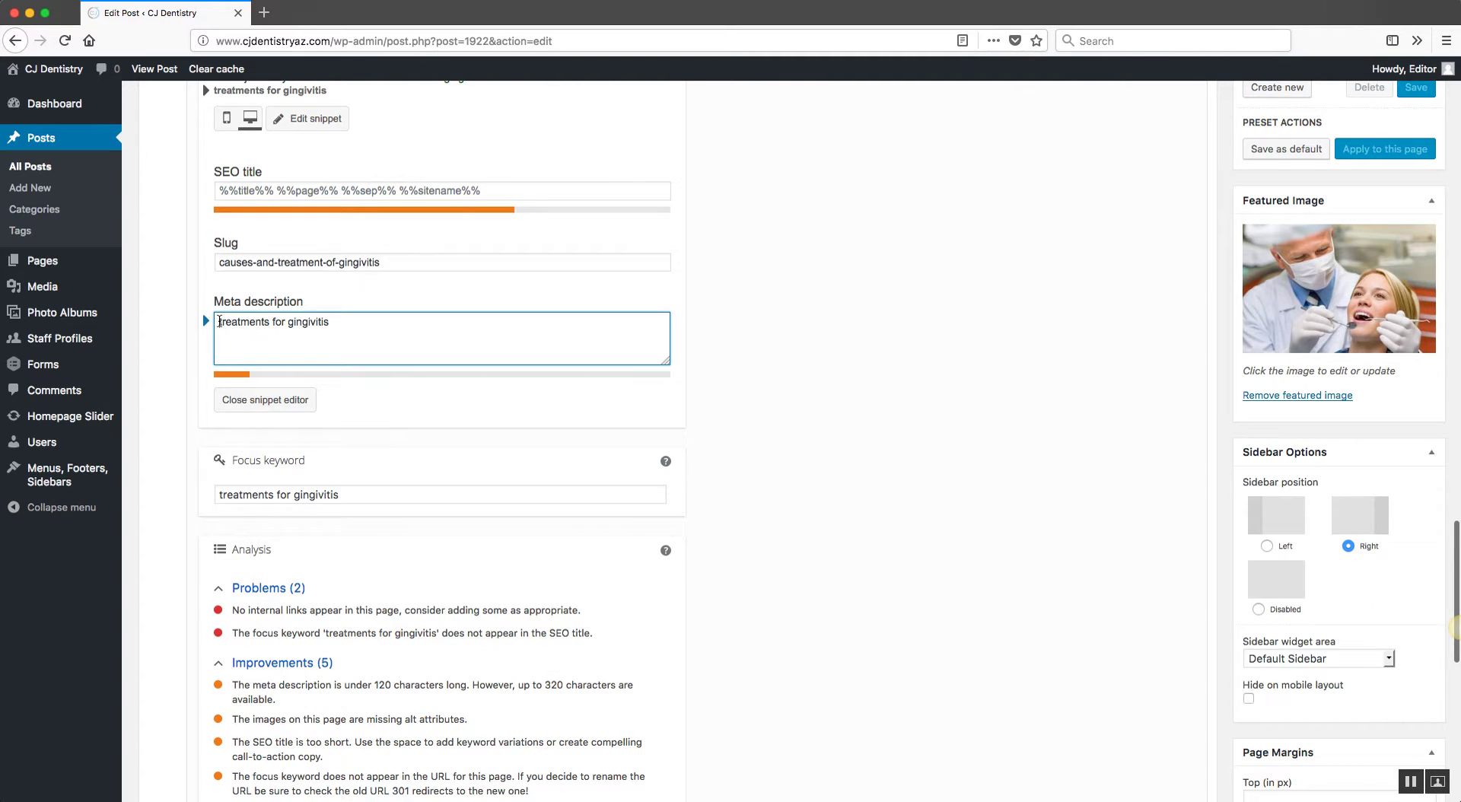
key(Delete)
text(T)
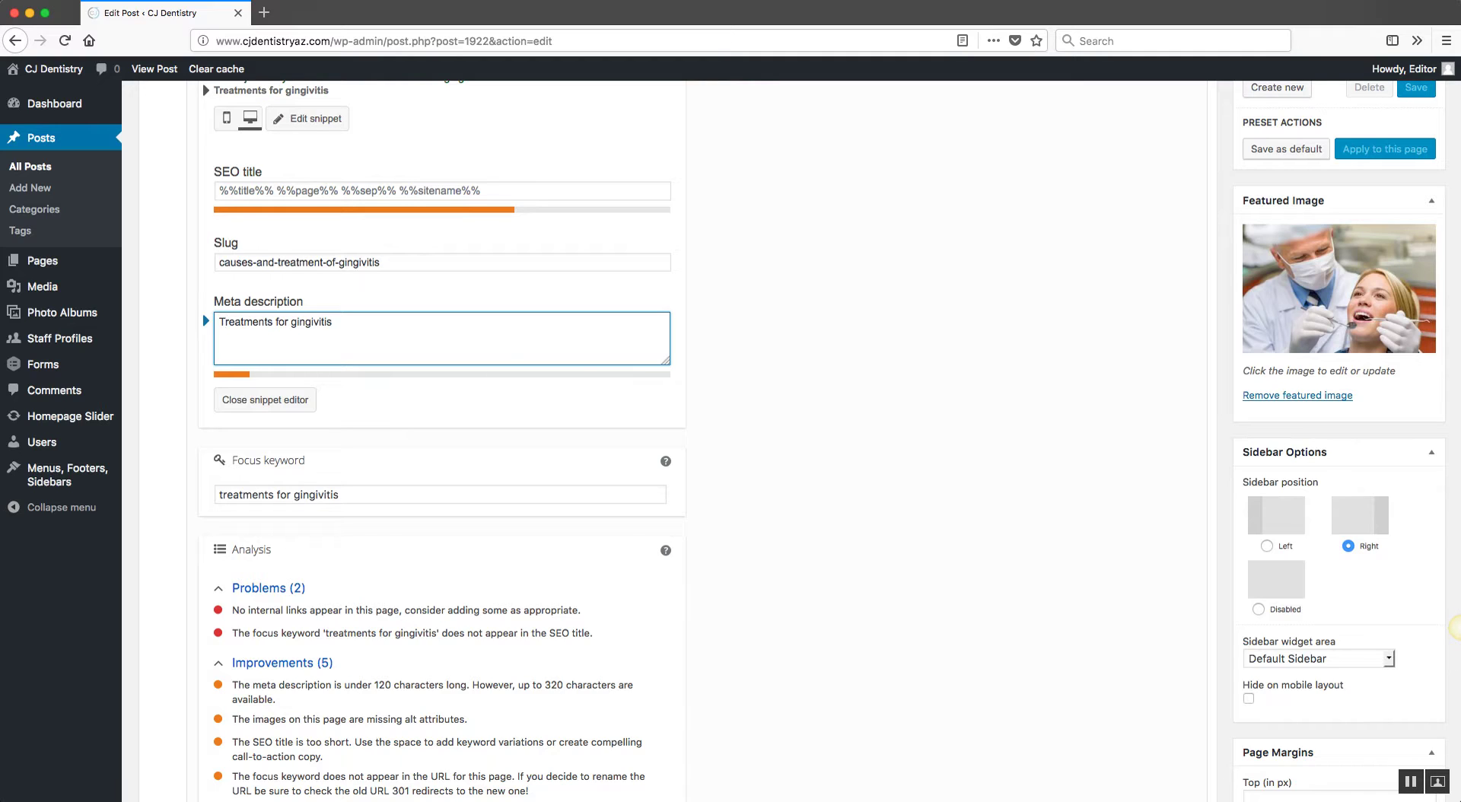
text( -)
Copy the post's first three paragraphs and add them to the meta description after "Treatments for gingivitis -"
scroll(572, 502, up, 20)
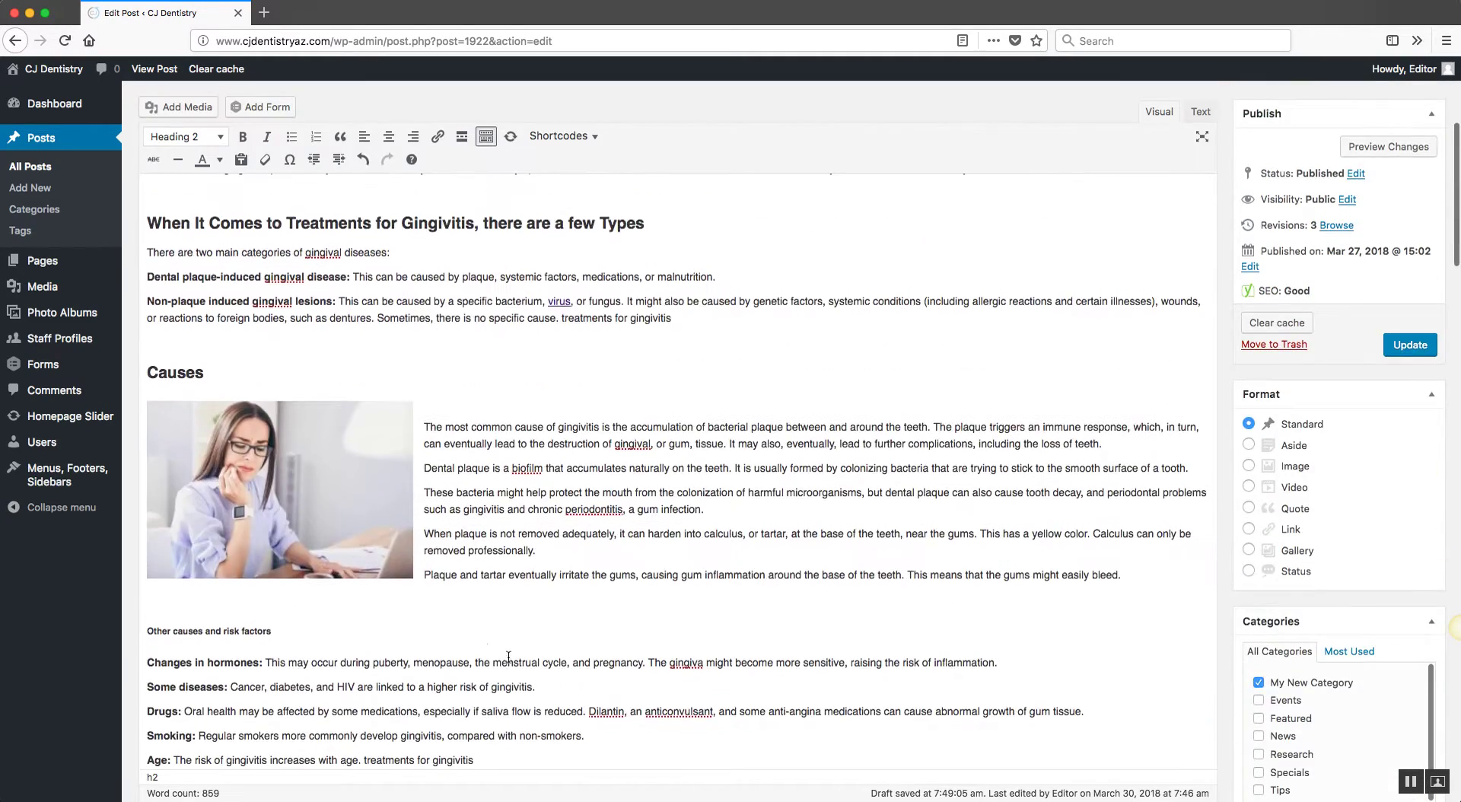
scroll(509, 656, up, 5)
drag(411, 421, 116, 348)
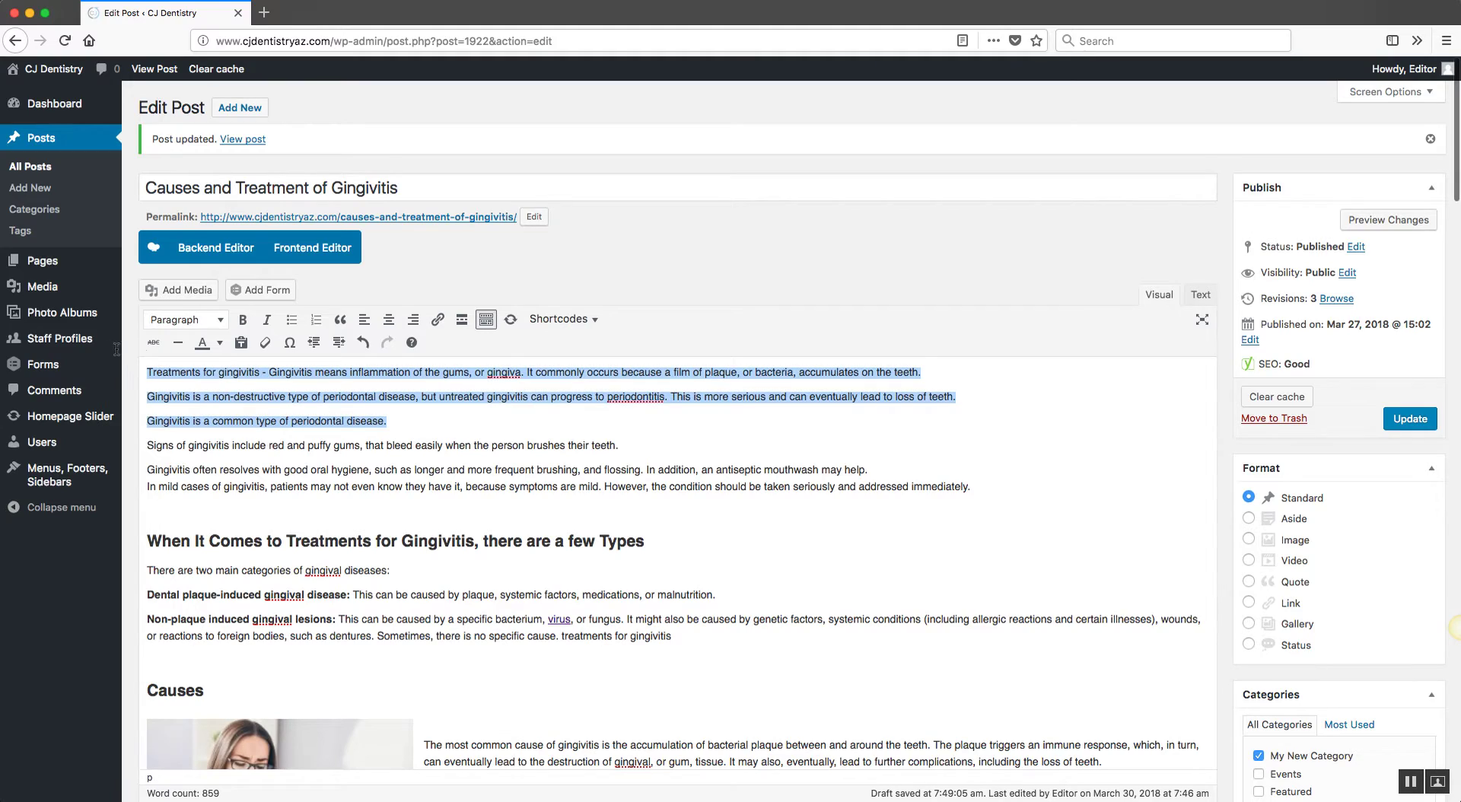
scroll(506, 510, down, 15)
scroll(506, 509, up, 10)
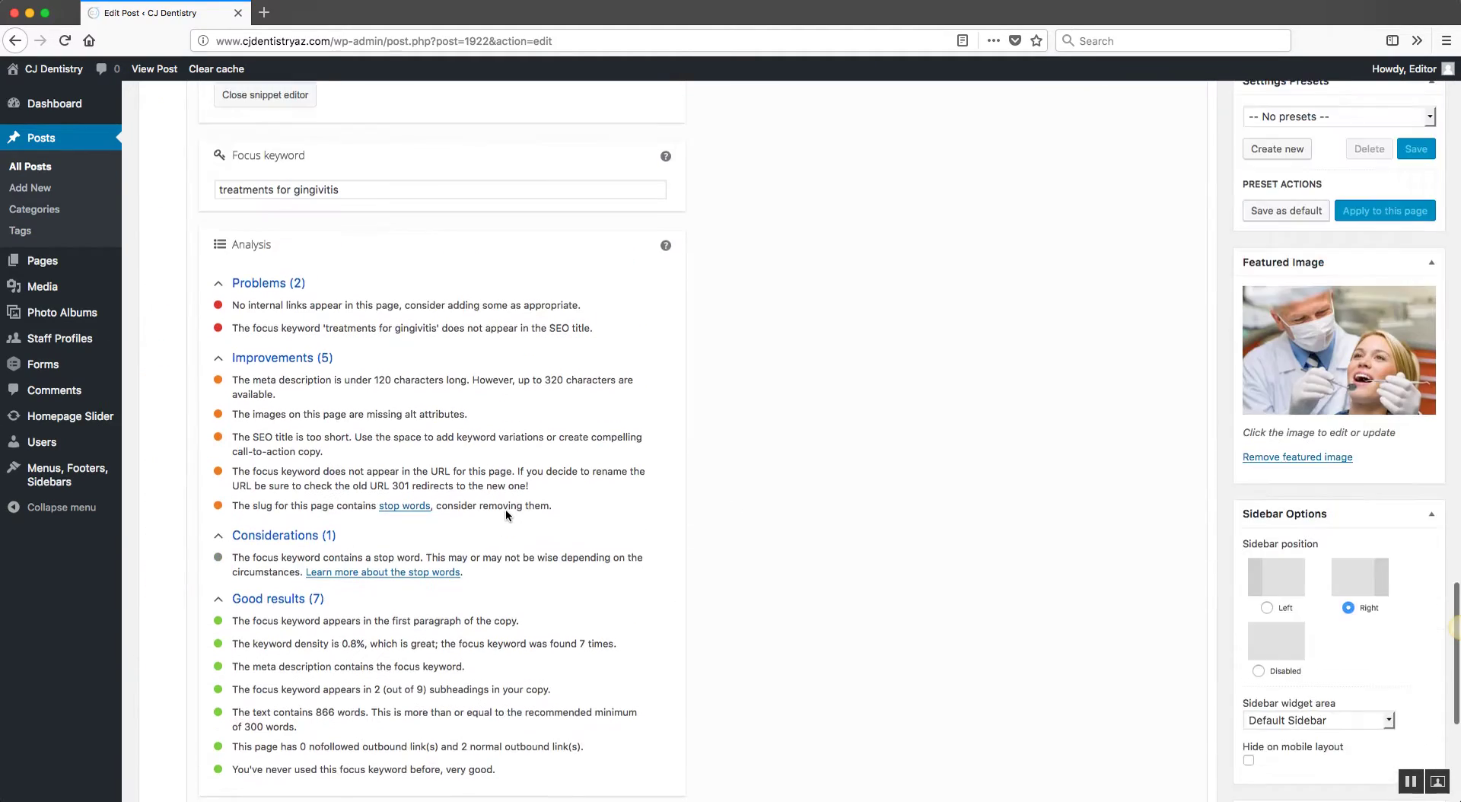
key(ctrl+v)
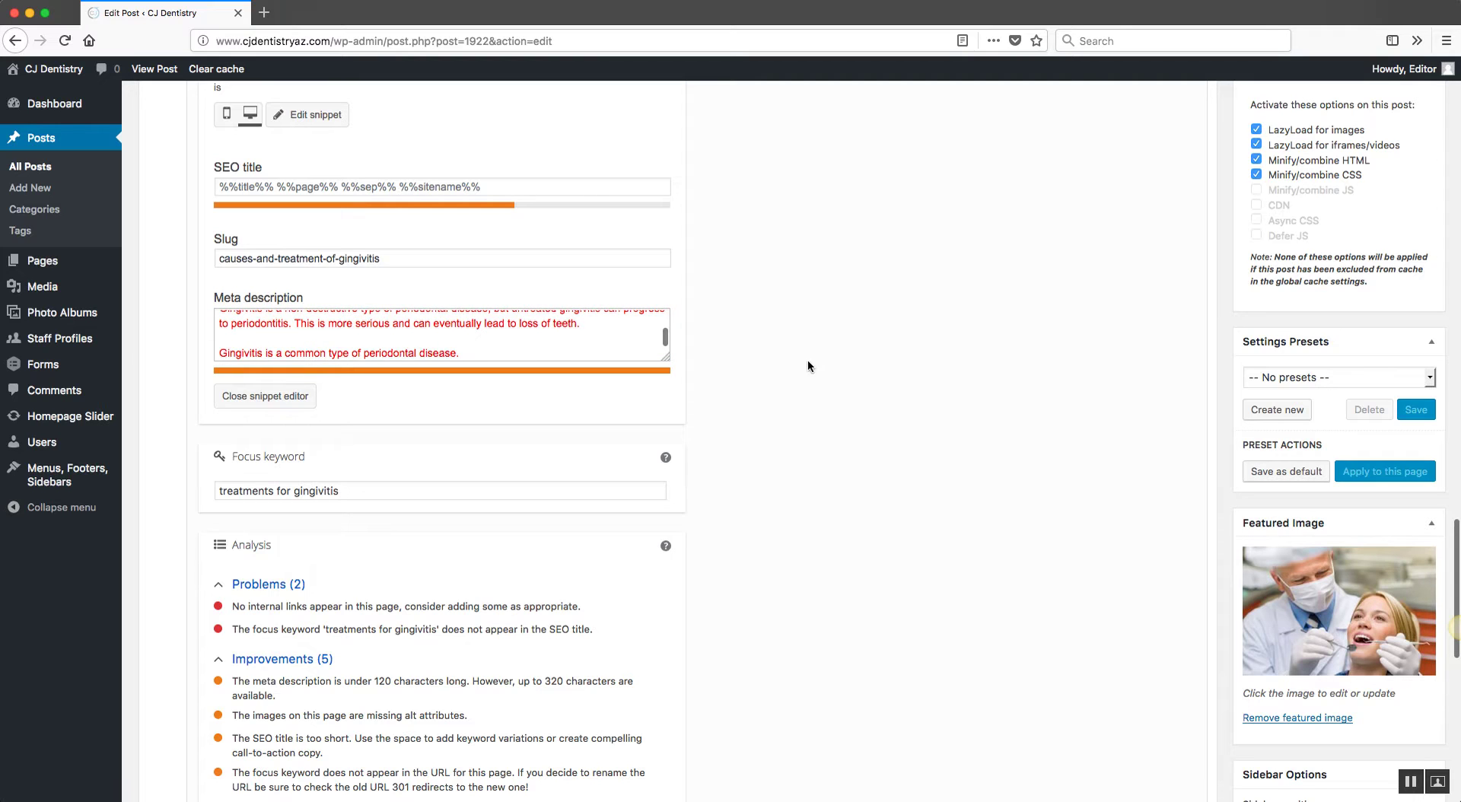
Enlarge the meta description box and remove the blank lines between its three paragraphs
drag(666, 358, 656, 504)
click(556, 470)
triple_click(481, 423)
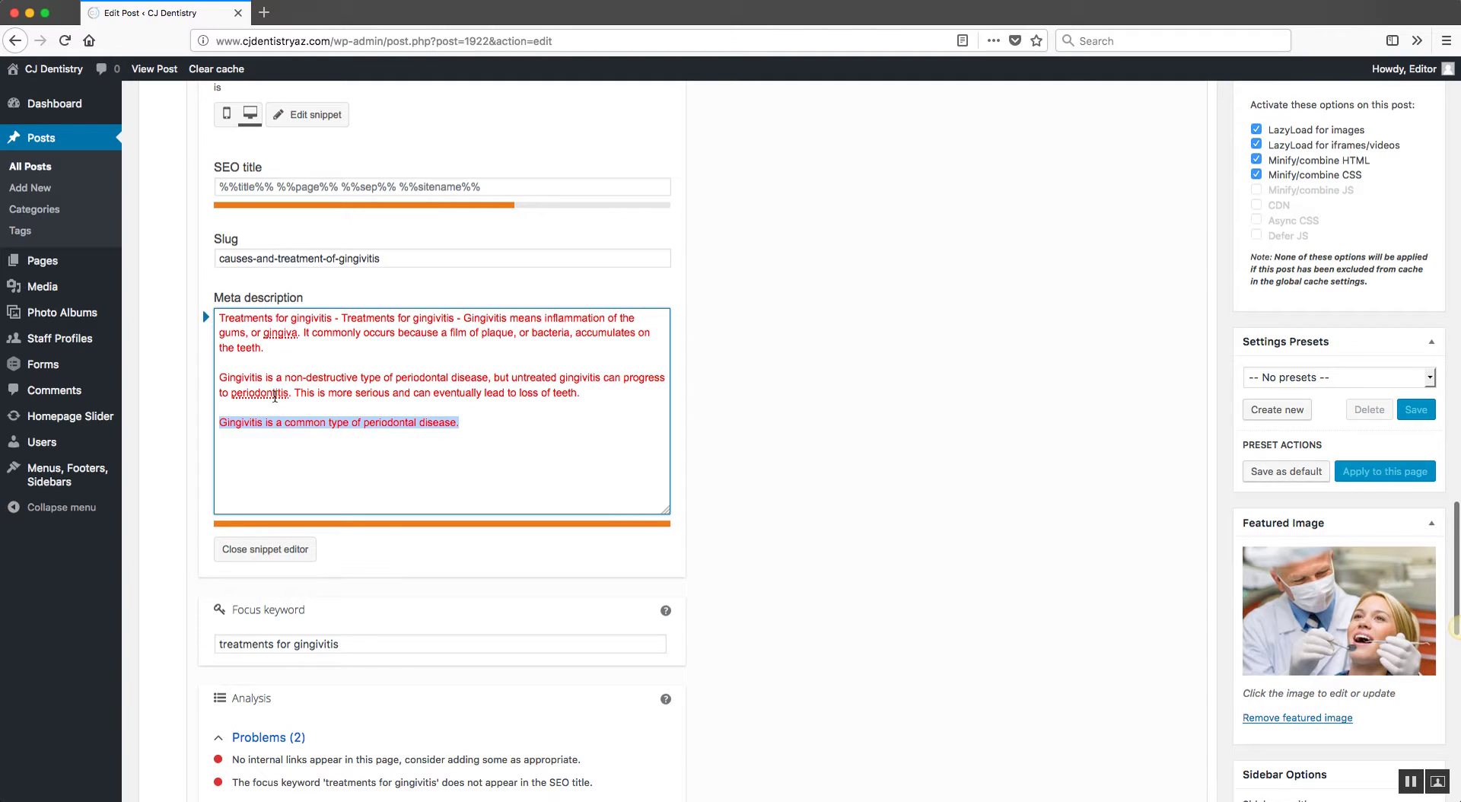
click(558, 444)
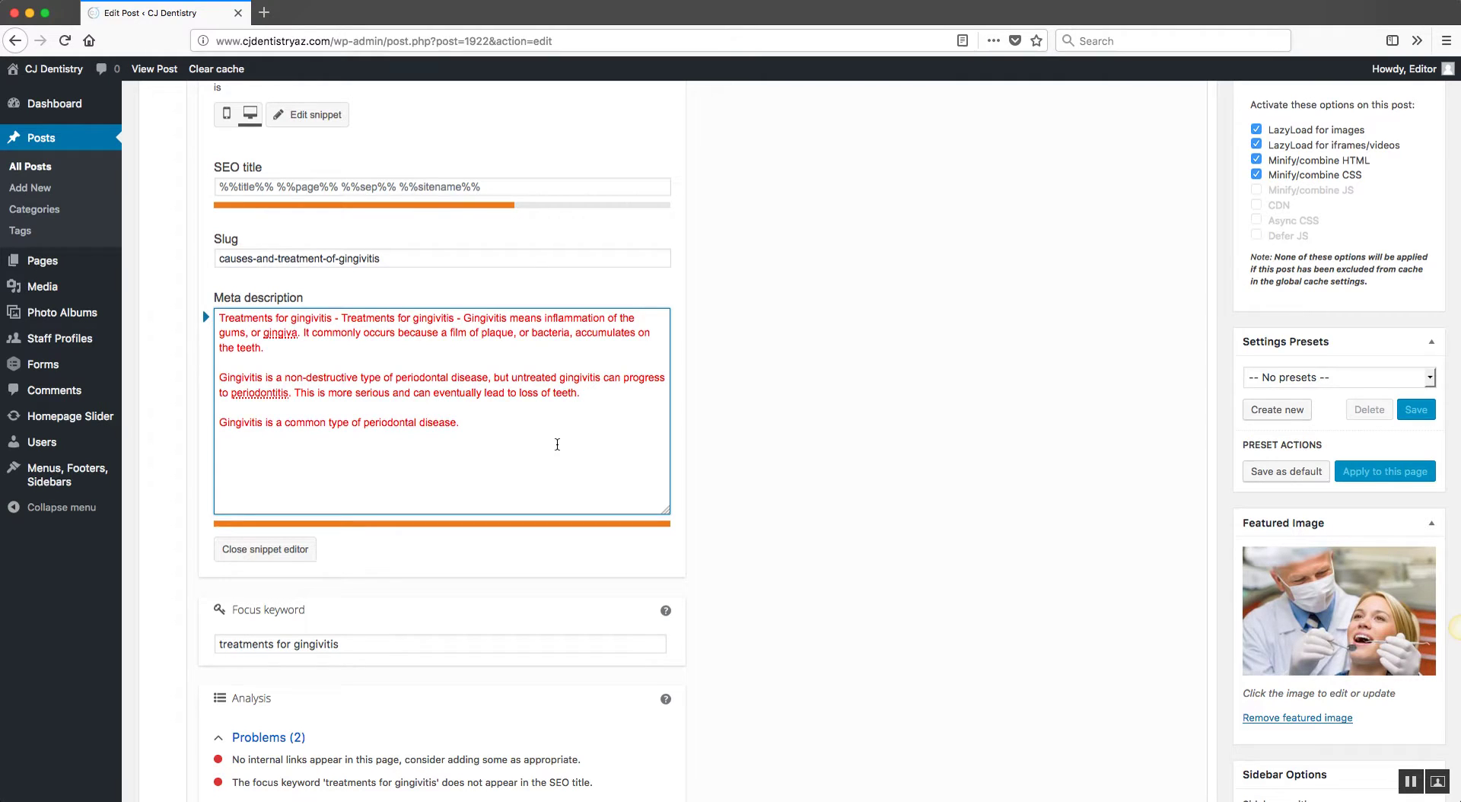
key(BackSpace)
key(BackSpace)
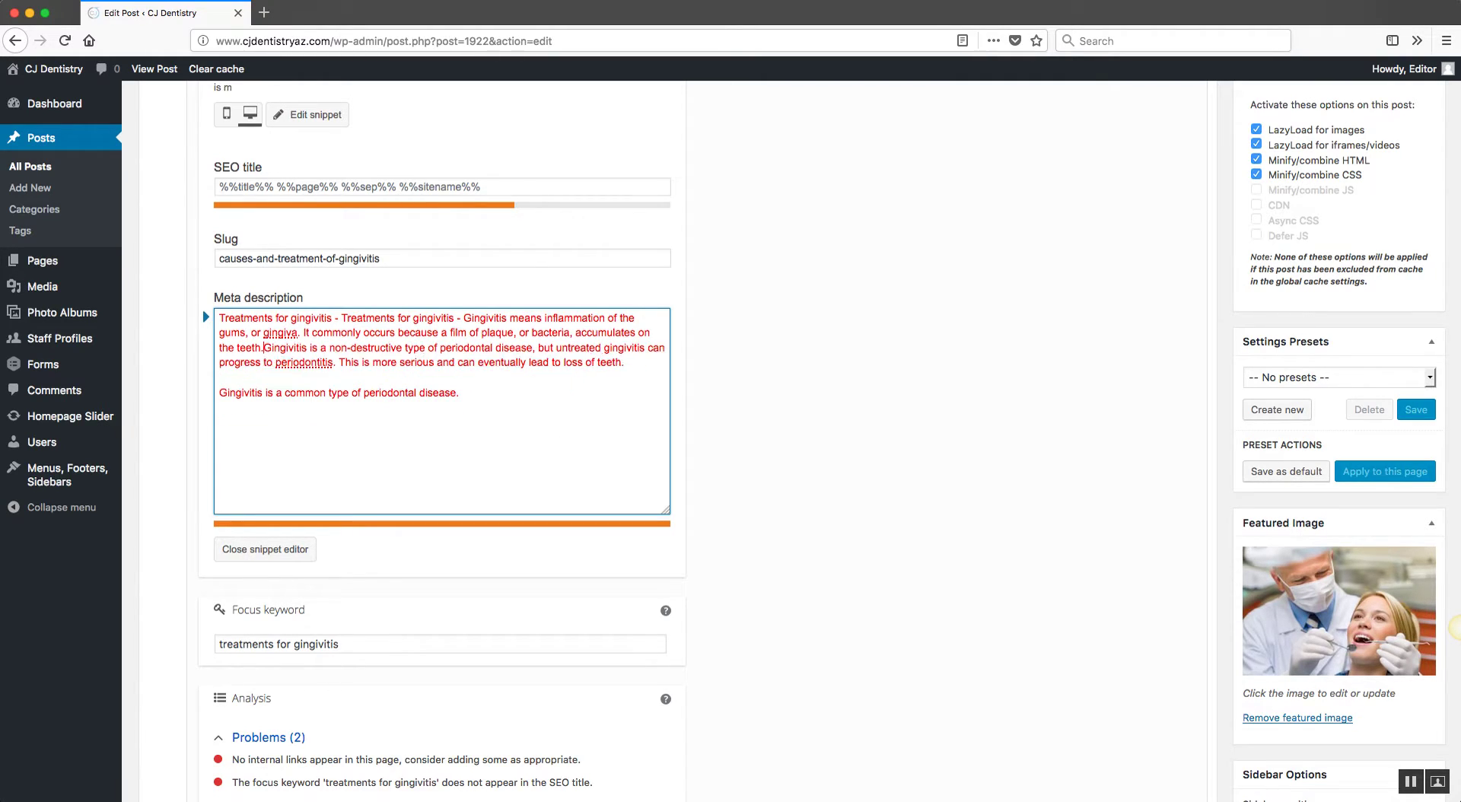
click(220, 393)
key(BackSpace)
key(BackSpace)
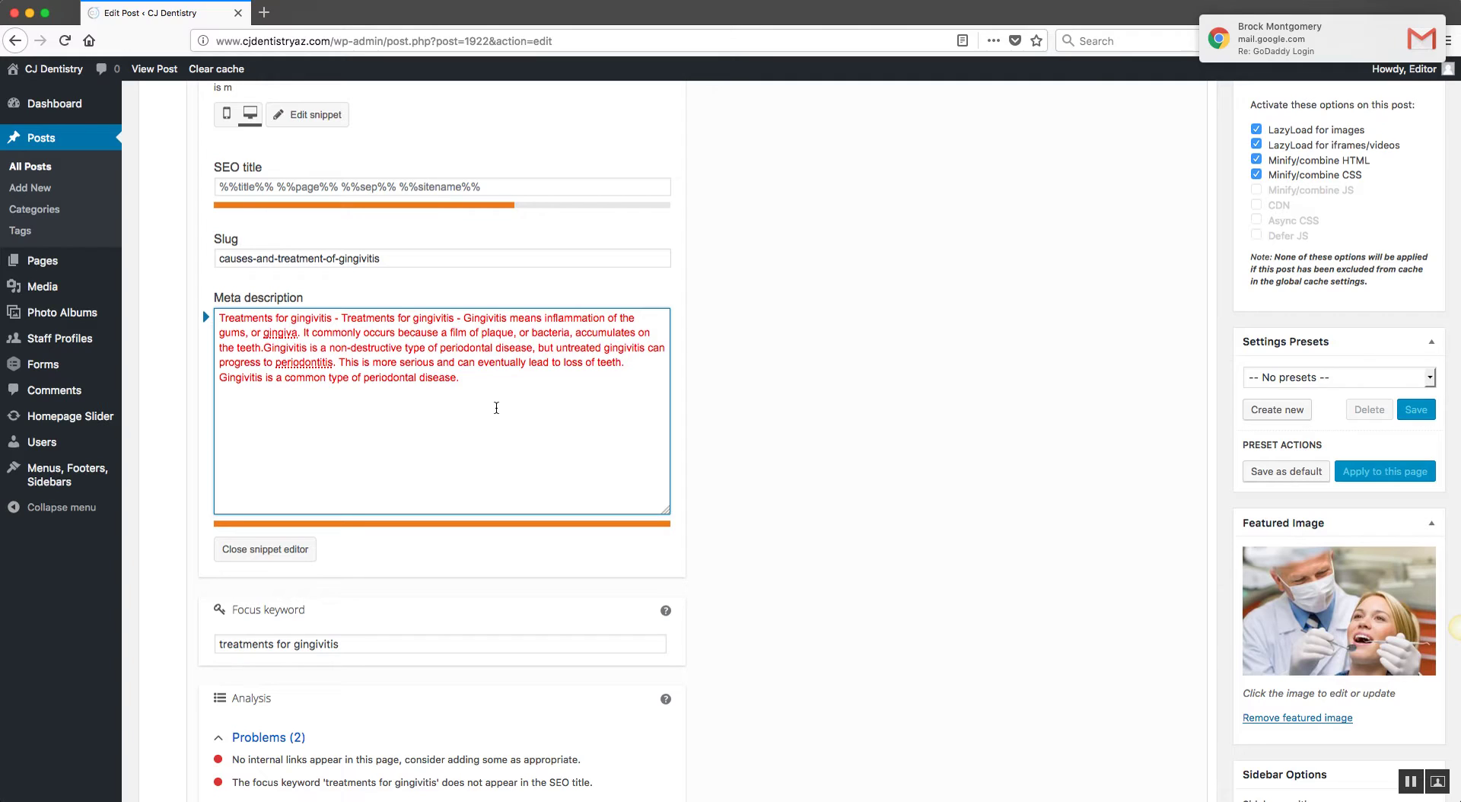
Shorten the meta description by deleting everything after "can progress to periodontitis."
click(523, 402)
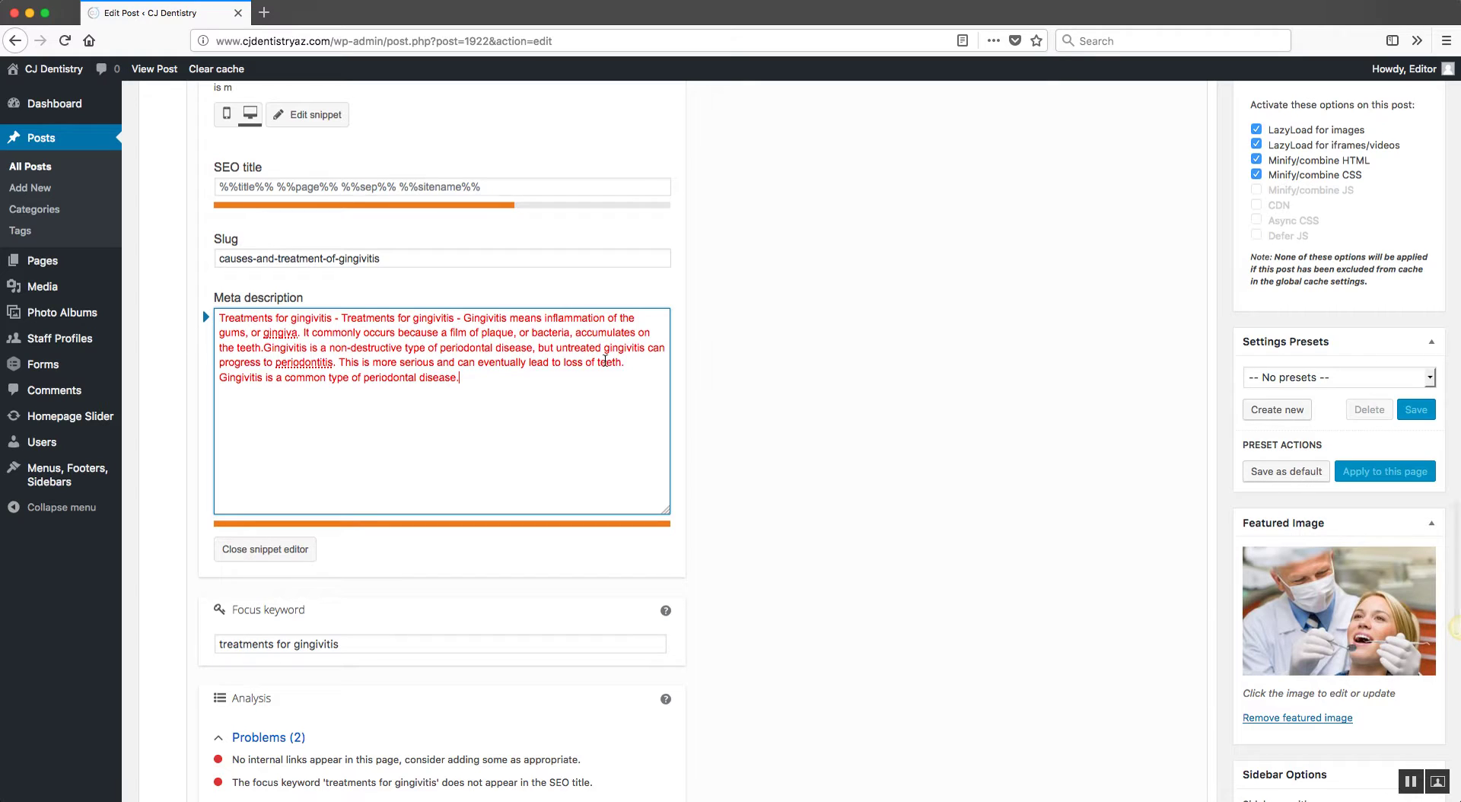
click(328, 348)
click(568, 390)
drag(336, 362, 534, 377)
key(BackSpace)
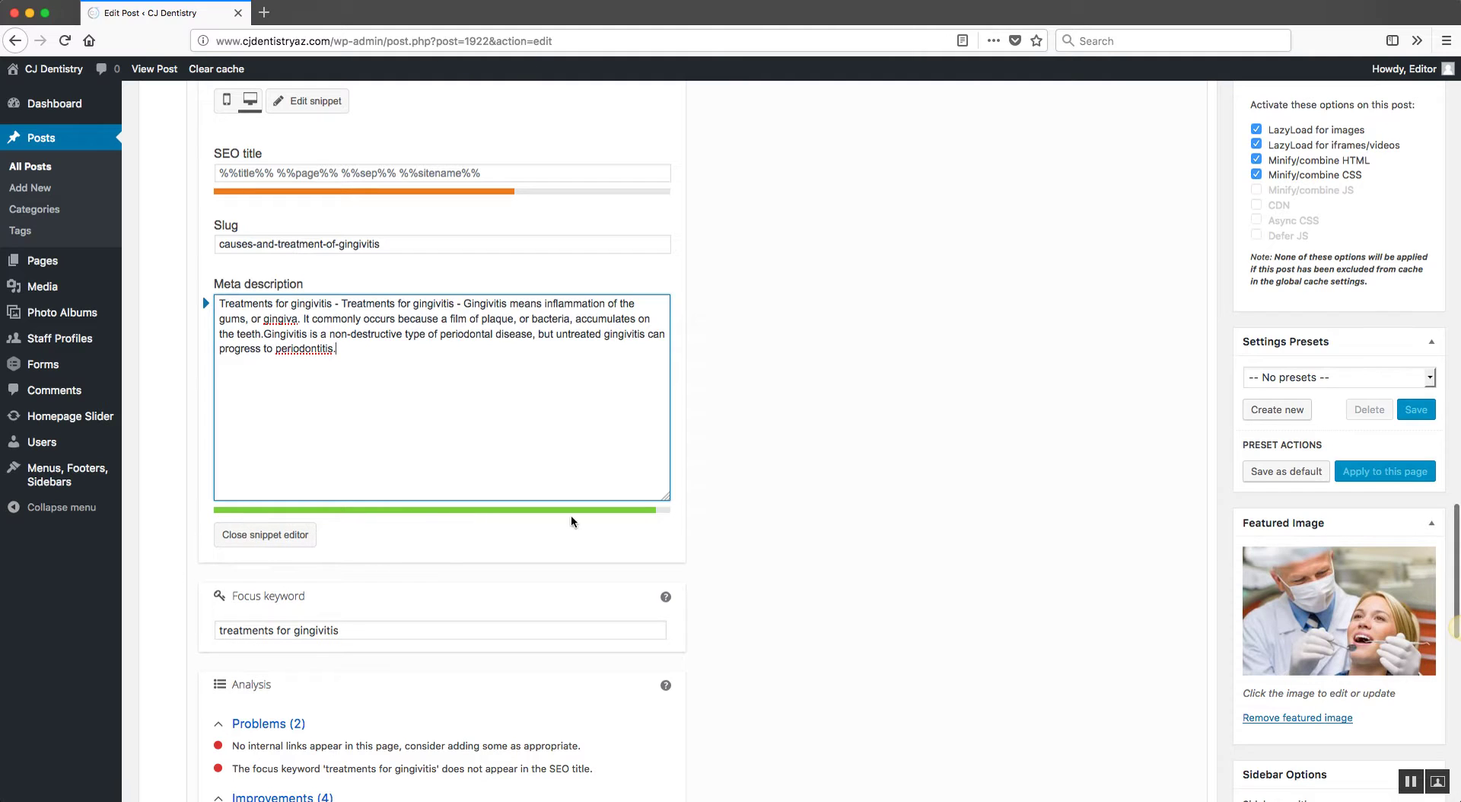
Cut the meta description text after "gums, or gingiva." to test the length bar, and paste it back
drag(336, 349, 303, 316)
key(super+c)
key(BackSpace)
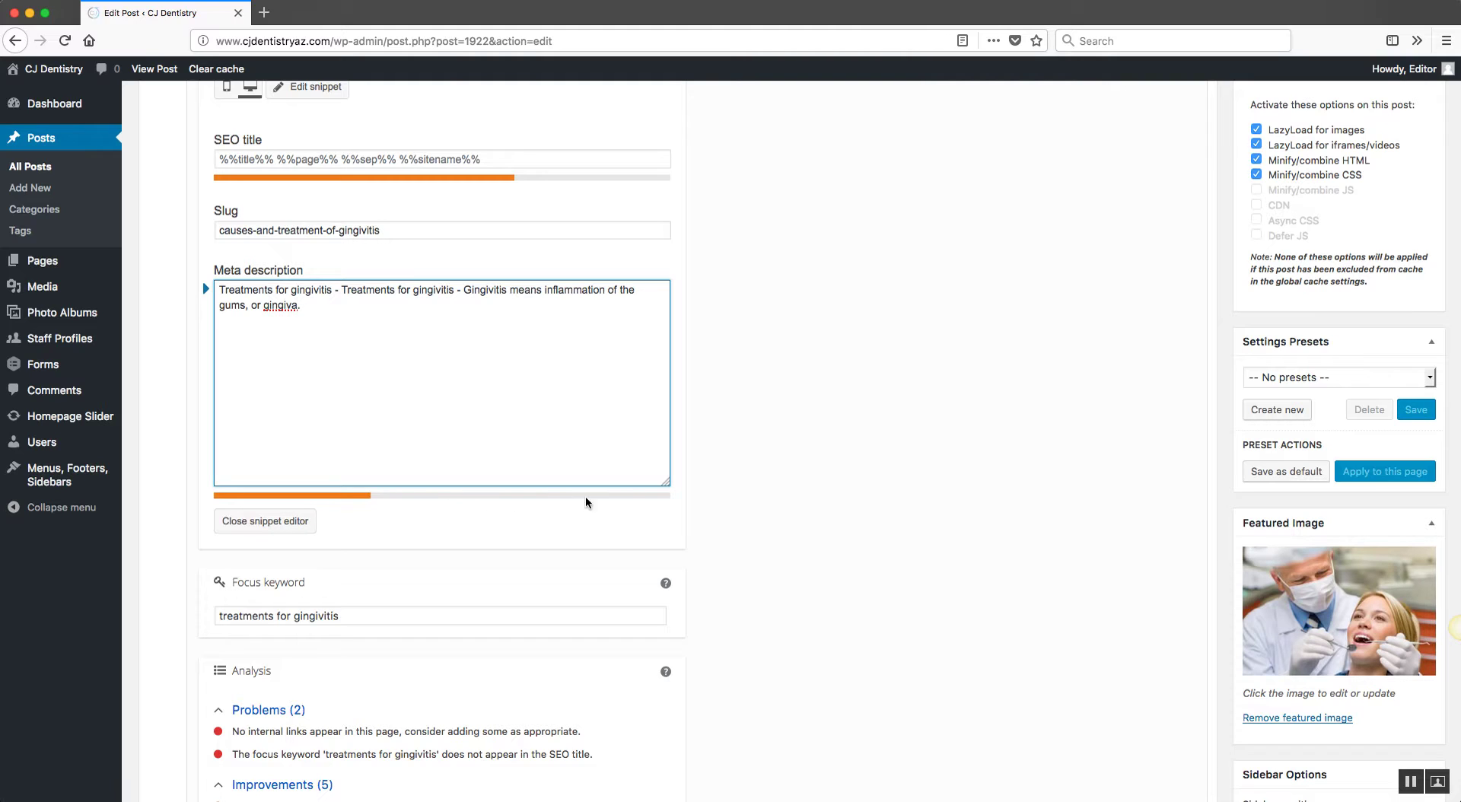
key(super+v)
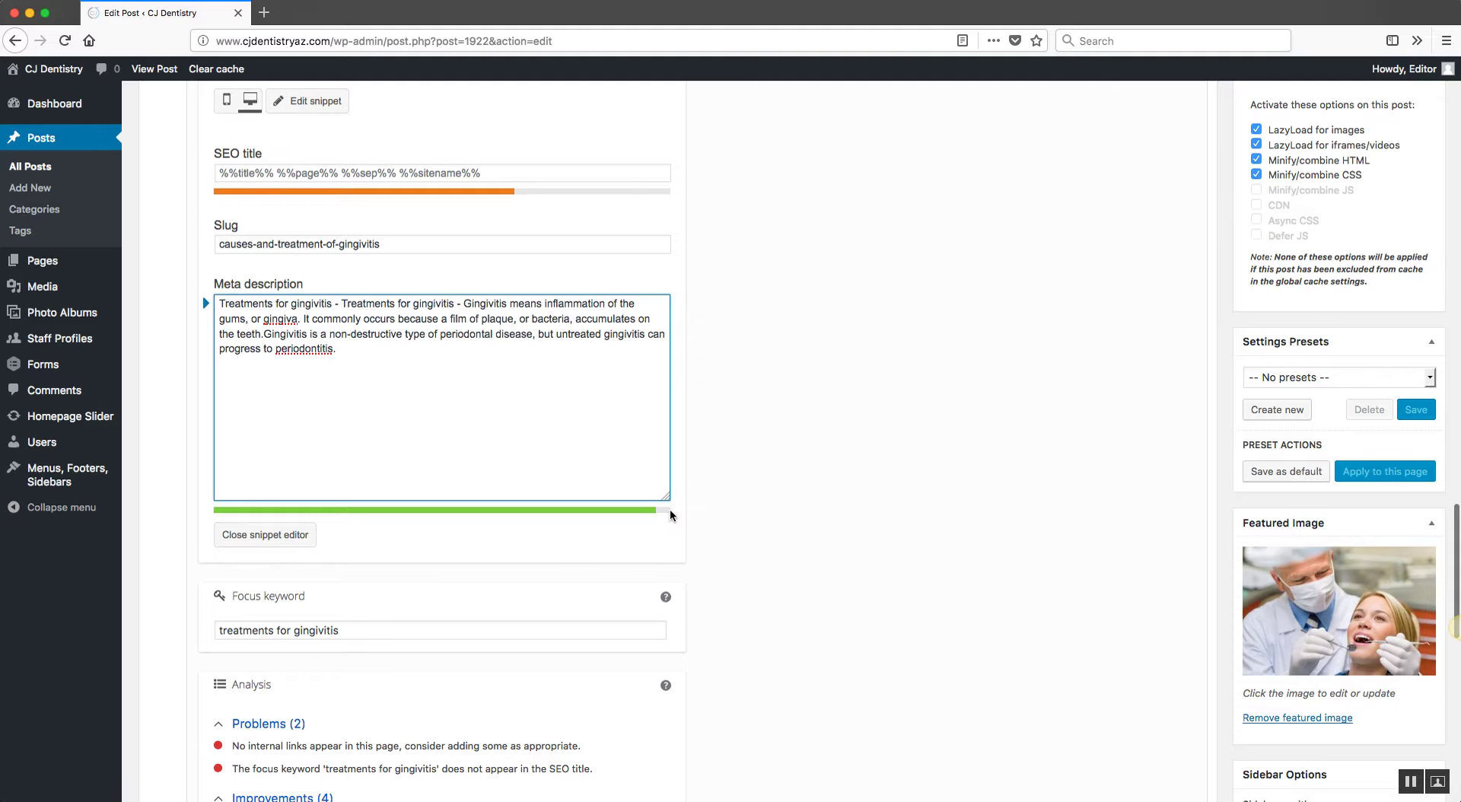
Review the snippet preview and the analysis results on the meta description's keyword and length
scroll(857, 623, up, 2)
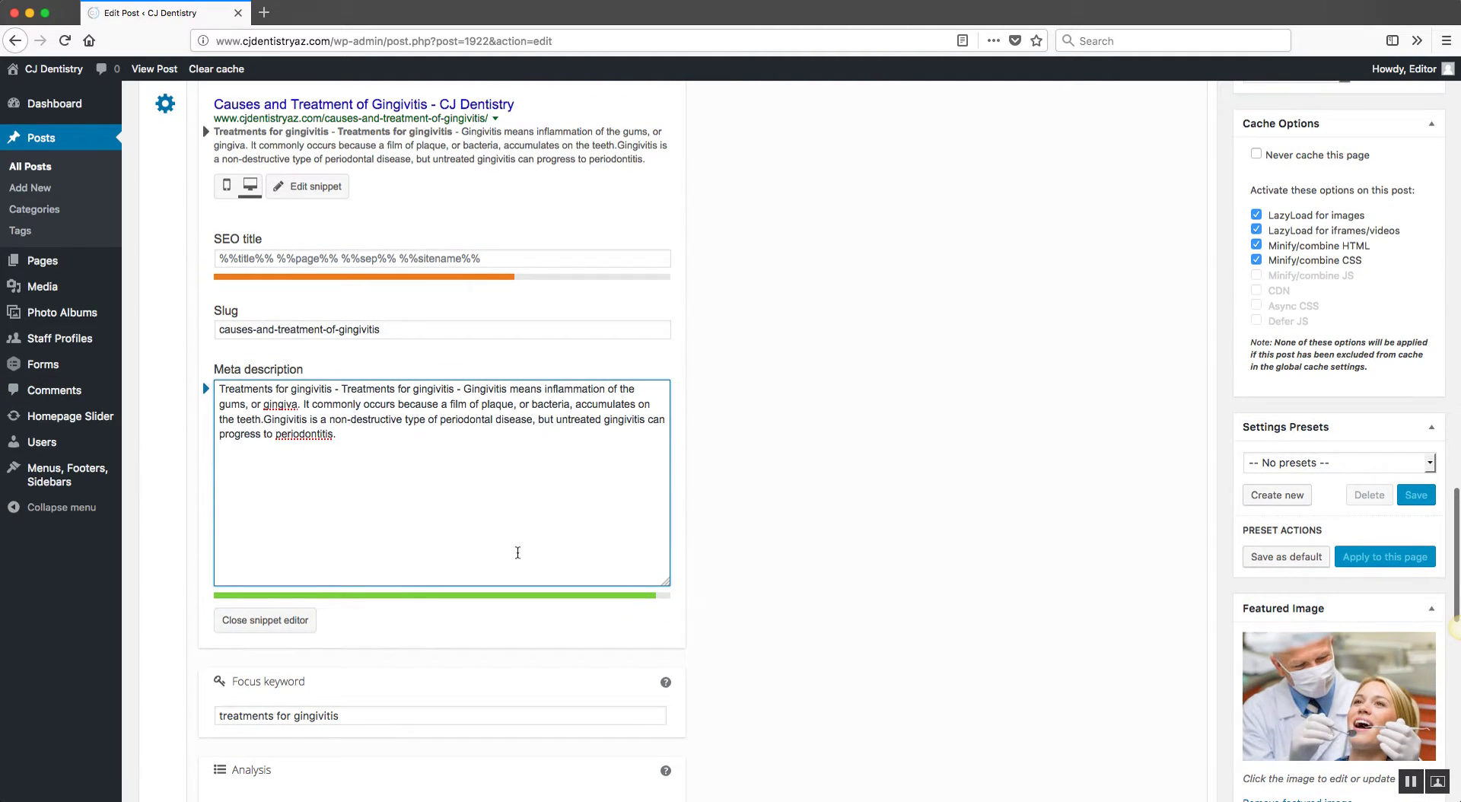
scroll(453, 578, up, 4)
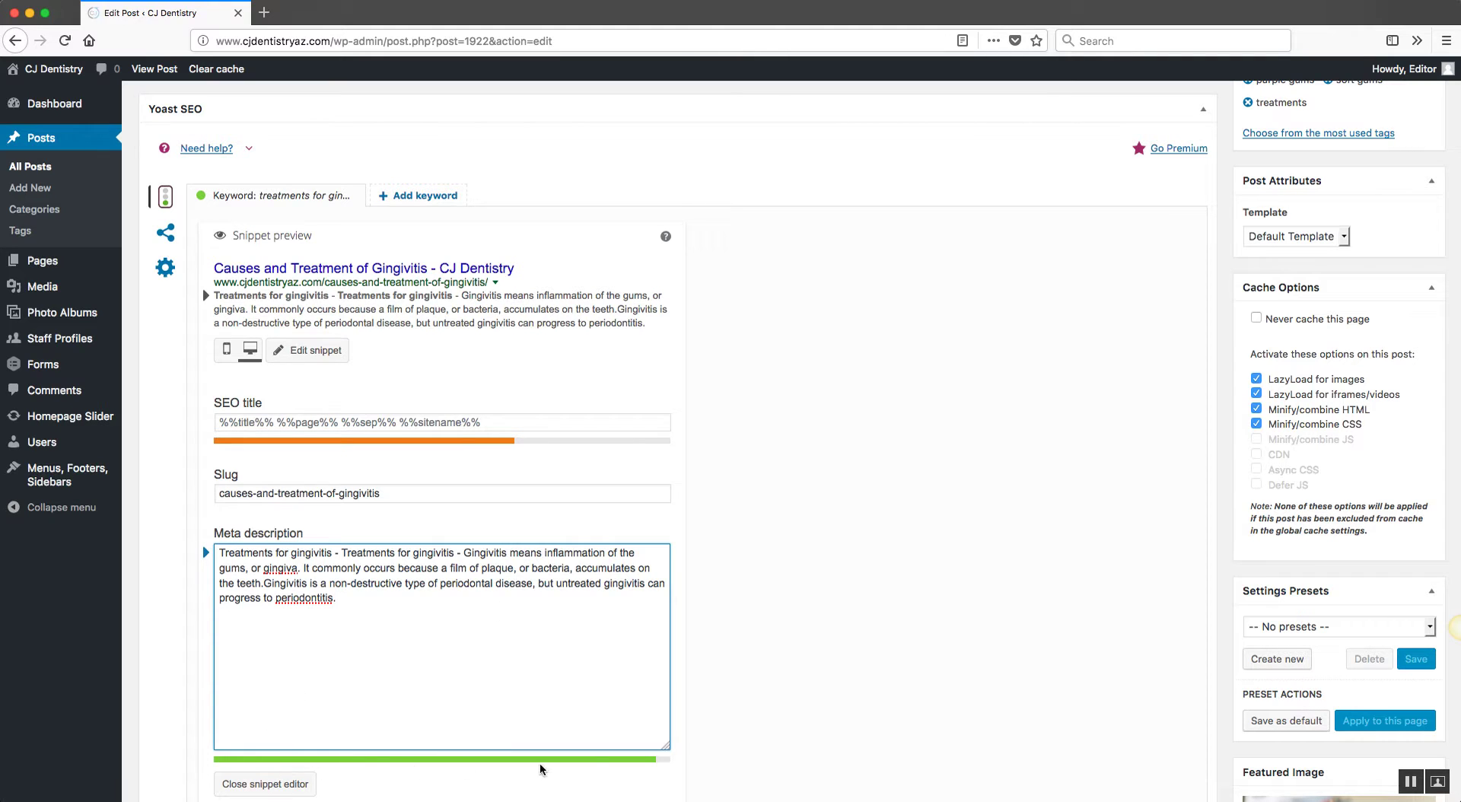
click(398, 423)
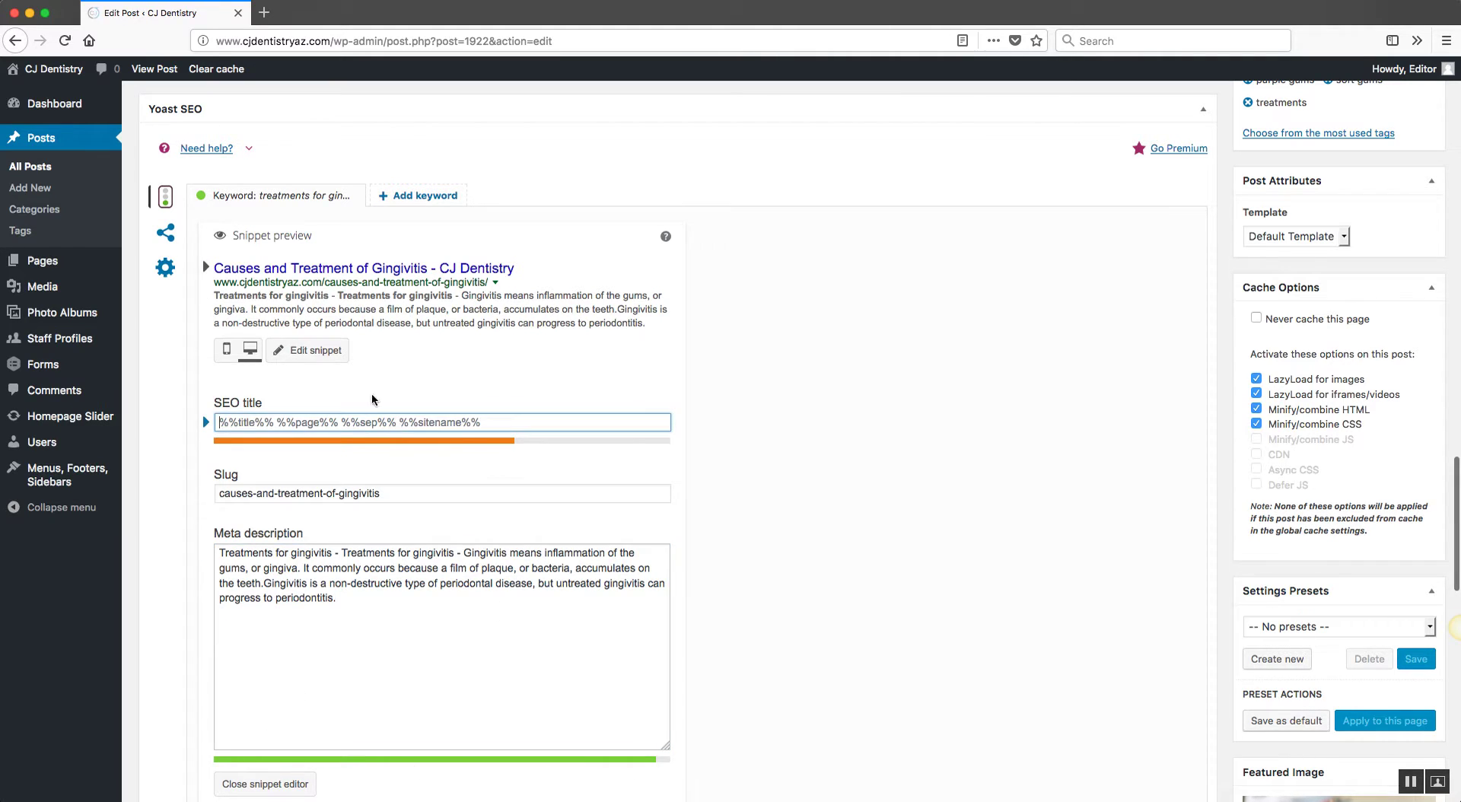
scroll(742, 472, down, 7)
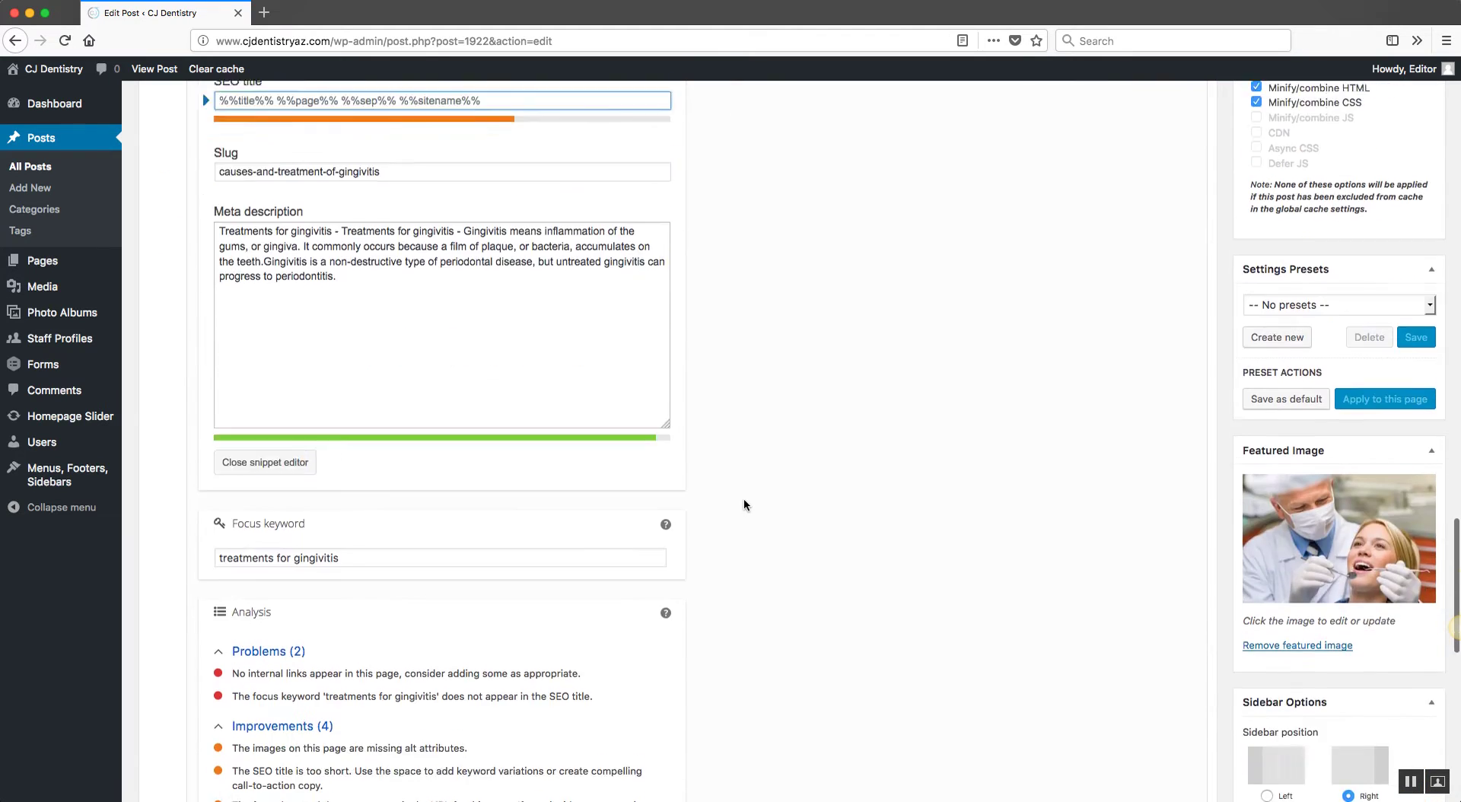
scroll(313, 498, down, 2)
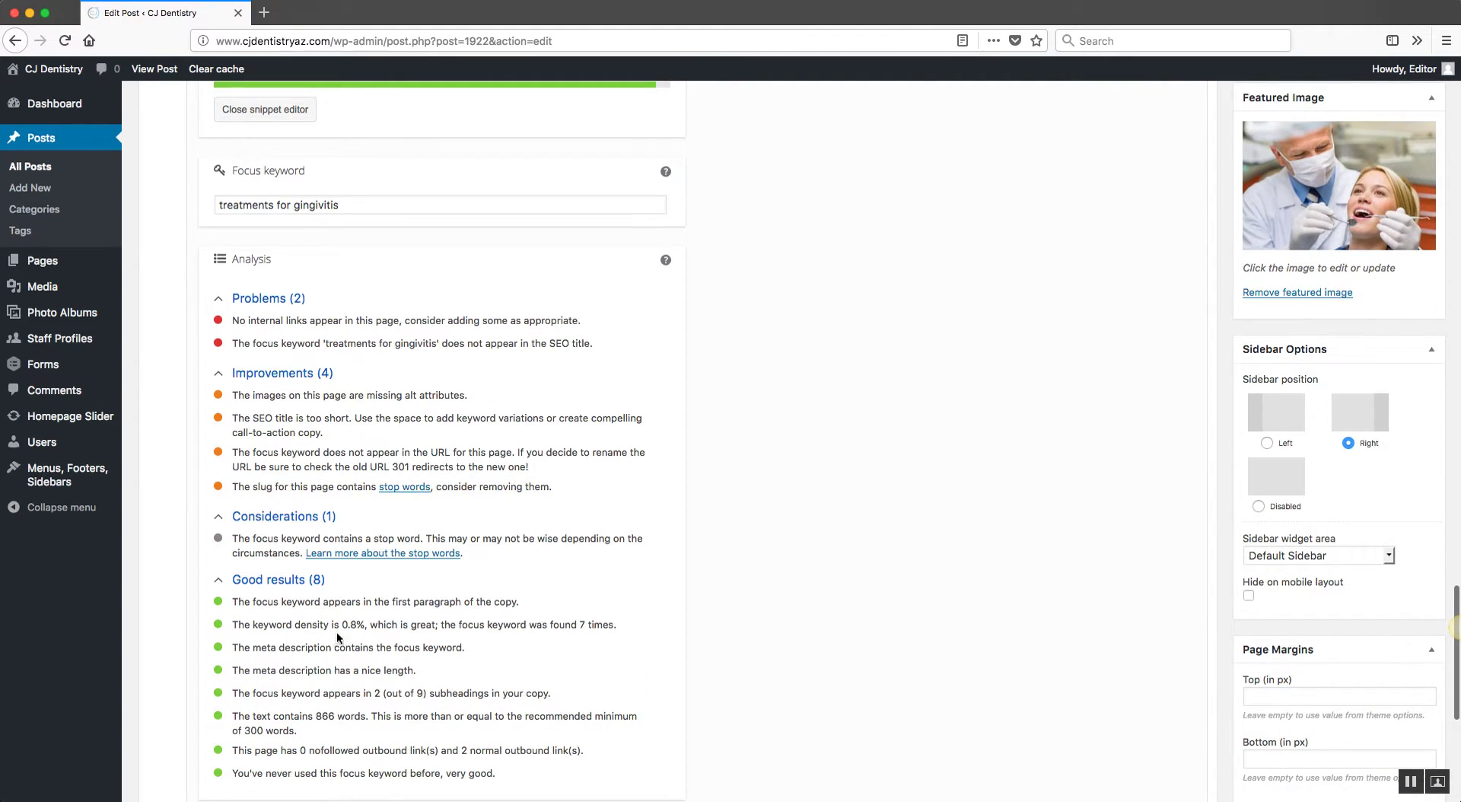
drag(268, 652, 457, 649)
drag(238, 671, 429, 673)
scroll(925, 648, up, 6)
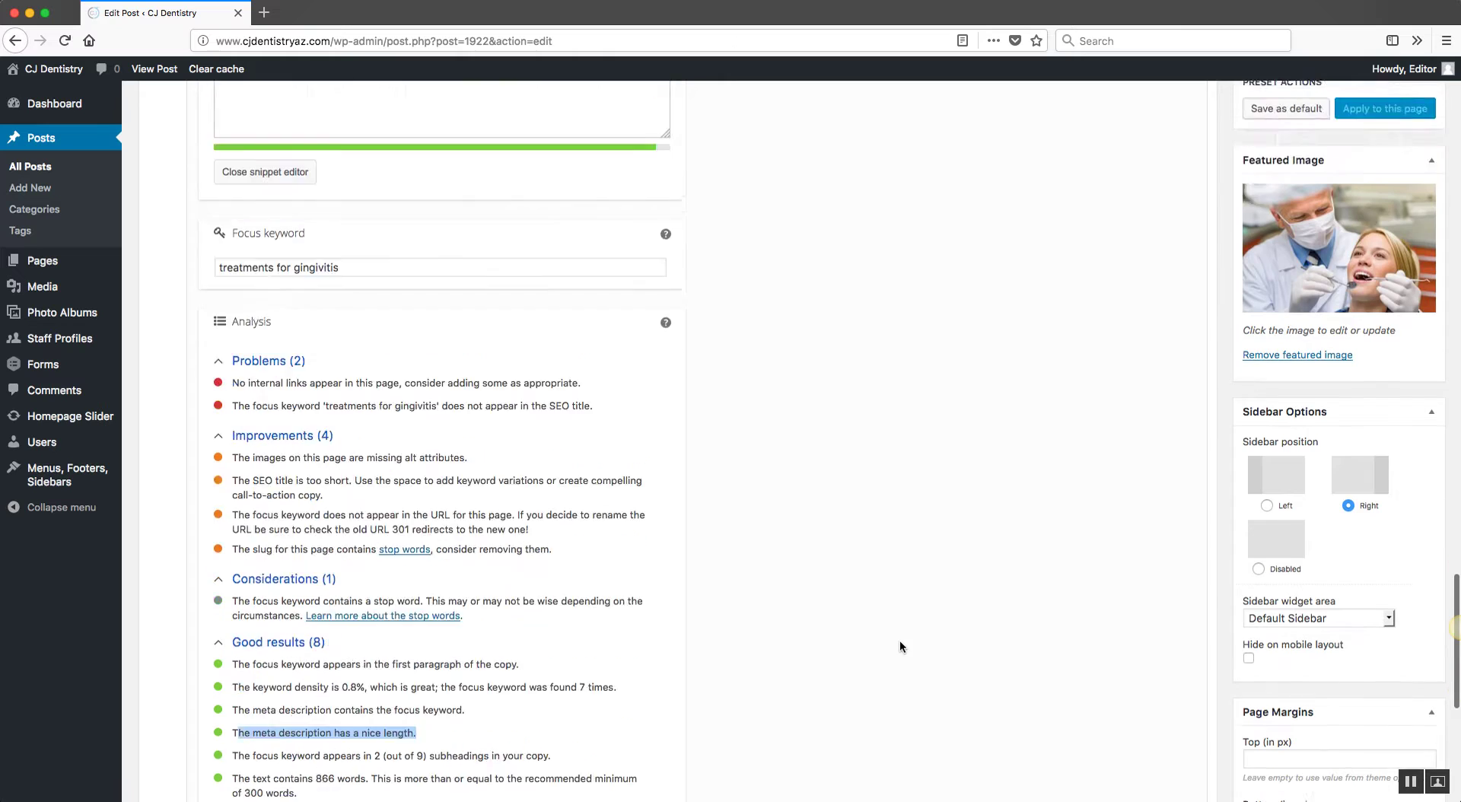
Examine the remaining SEO problems and improvements concerning internal links and the SEO title
scroll(779, 730, down, 1)
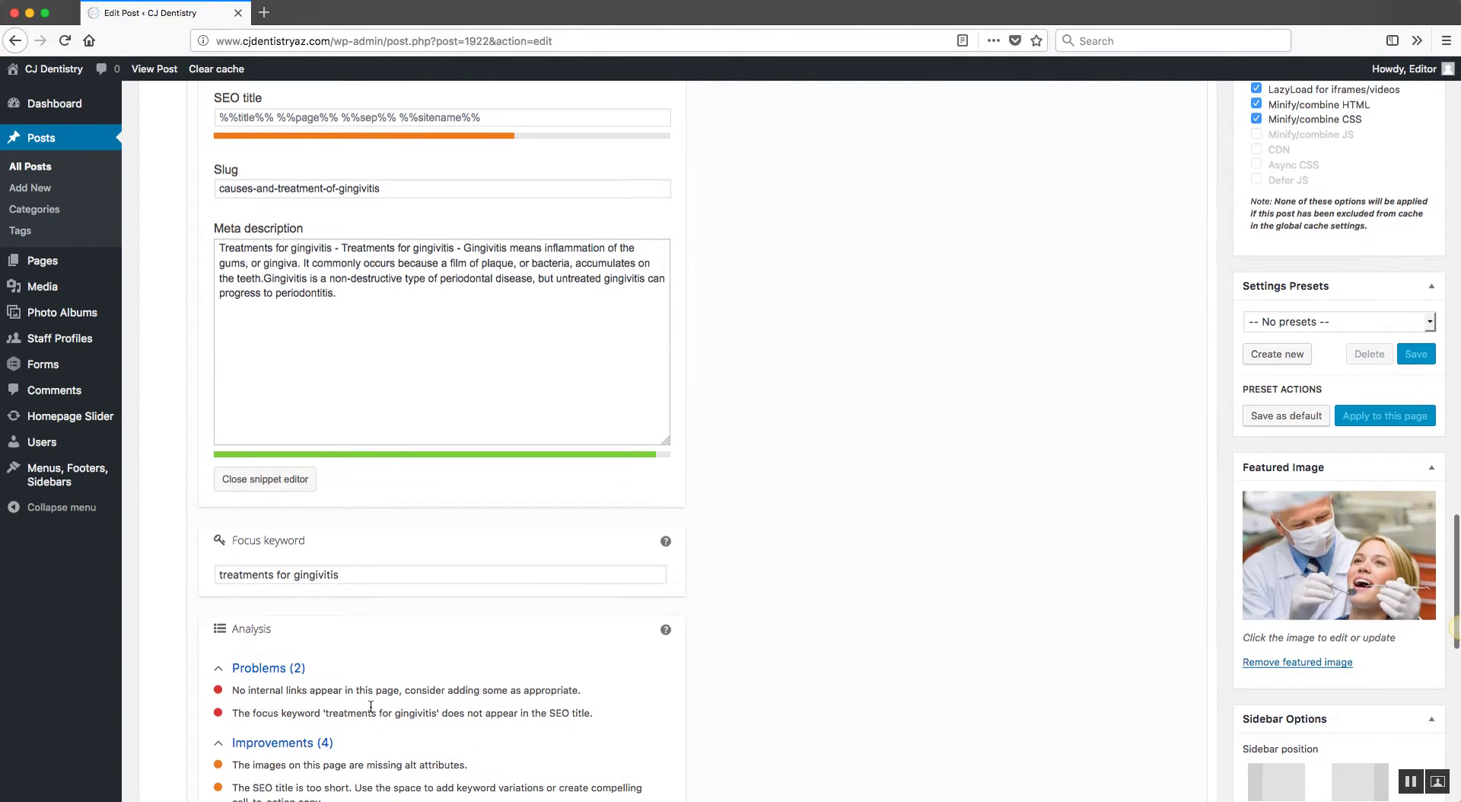
drag(231, 690, 465, 689)
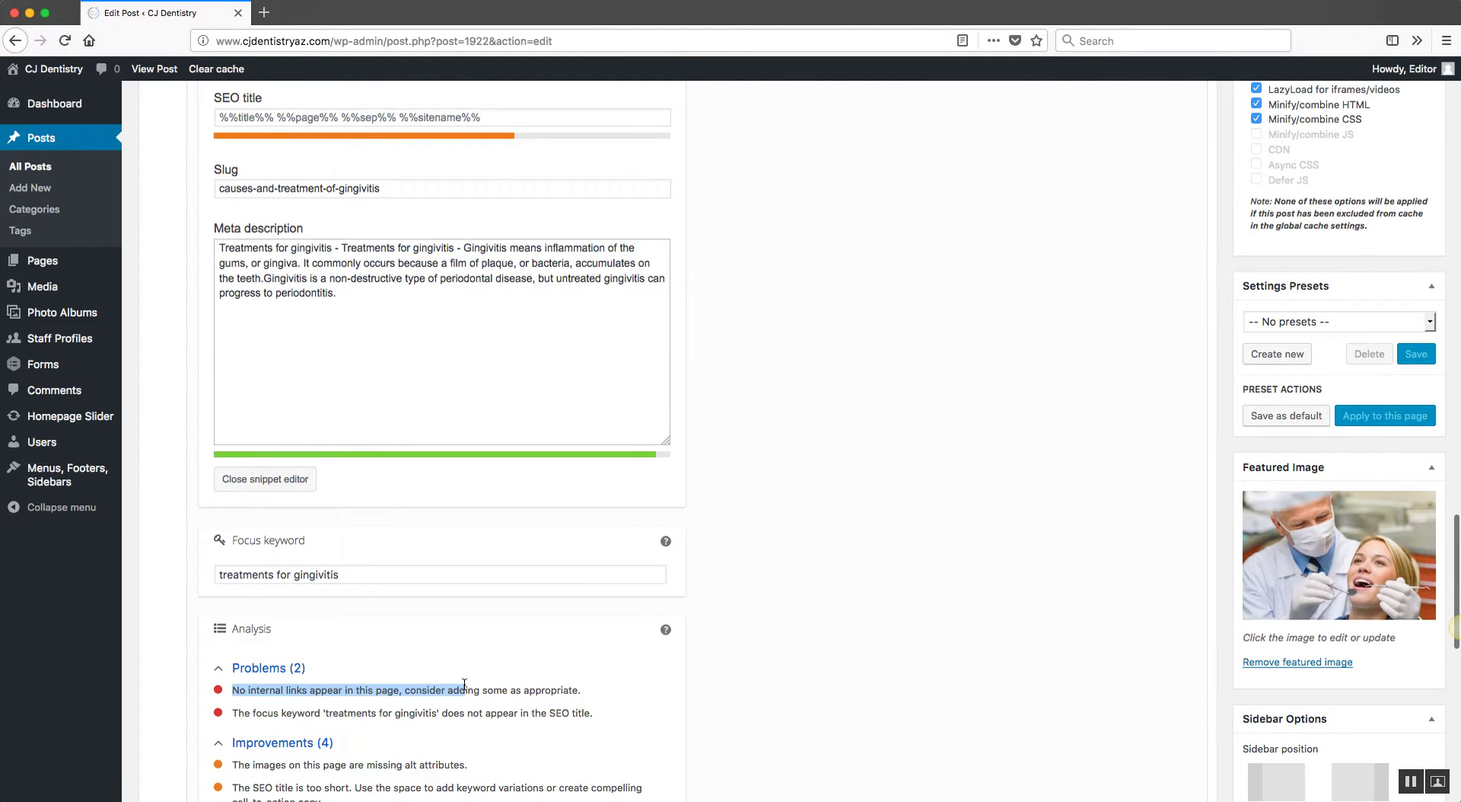
scroll(252, 644, down, 1)
scroll(563, 669, down, 3)
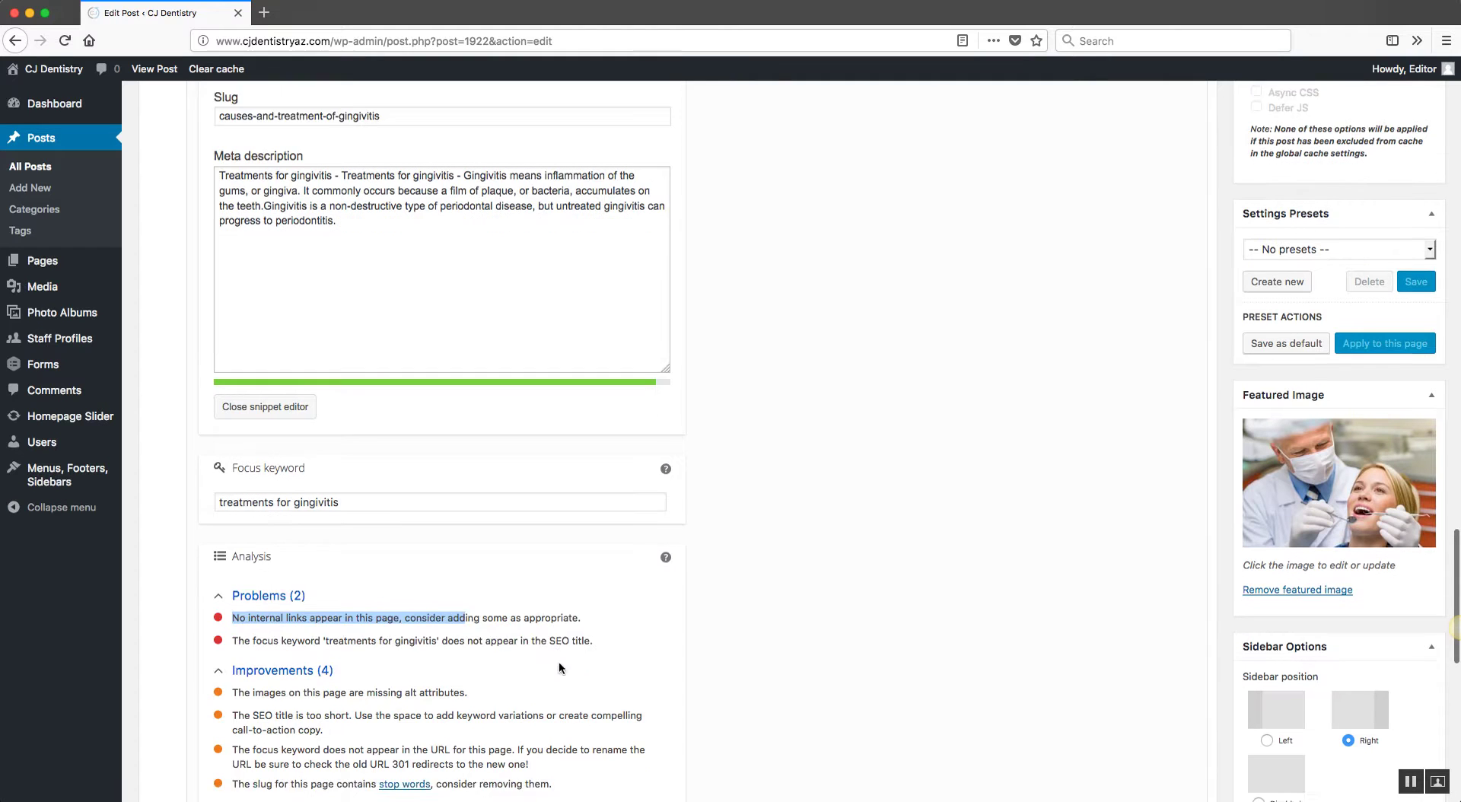
scroll(779, 445, up, 4)
scroll(299, 169, up, 2)
scroll(414, 411, down, 6)
drag(232, 522, 322, 534)
scroll(315, 531, down, 1)
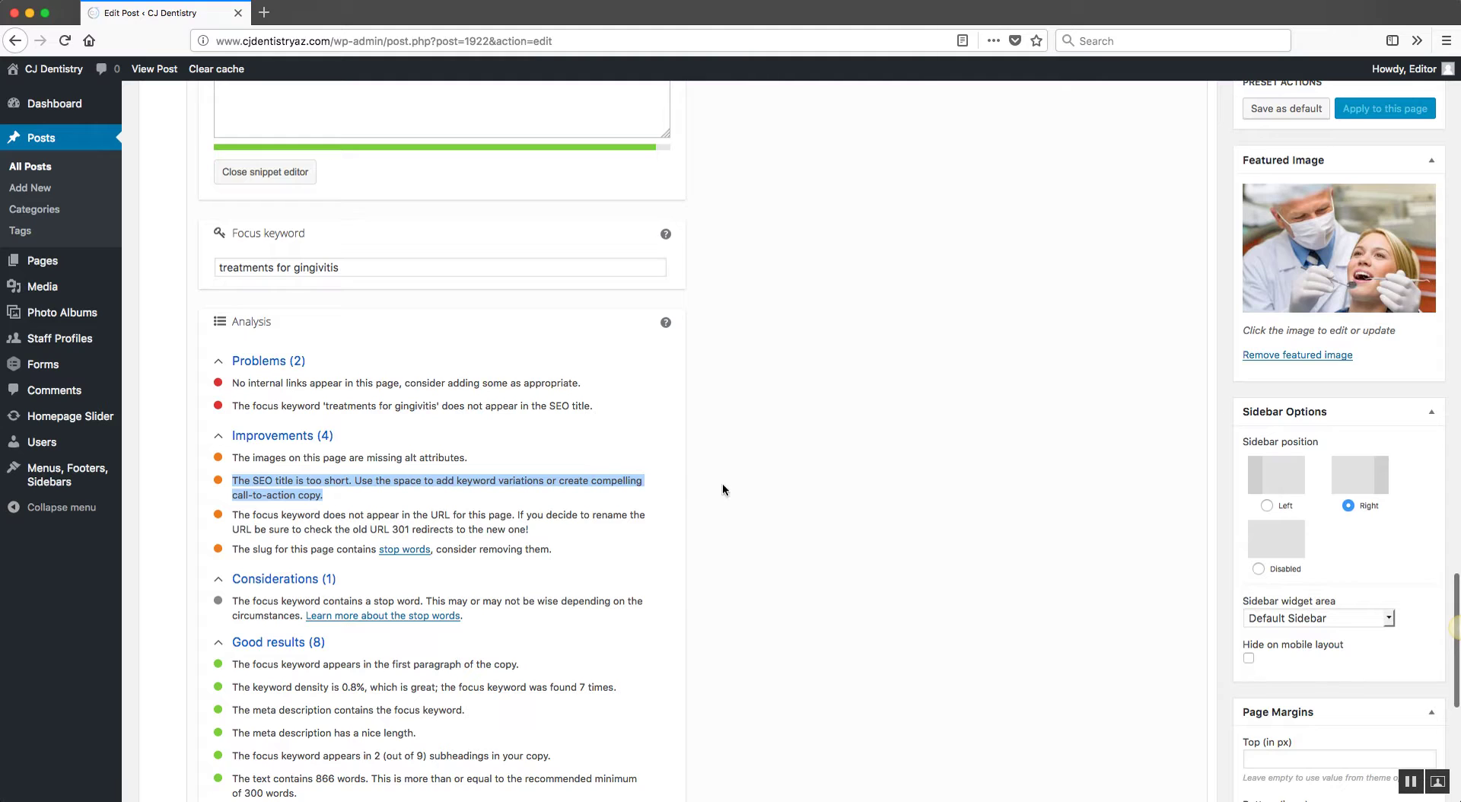
Compare the SEO title template in the snippet editor with the post's own title
scroll(723, 481, up, 5)
click(278, 248)
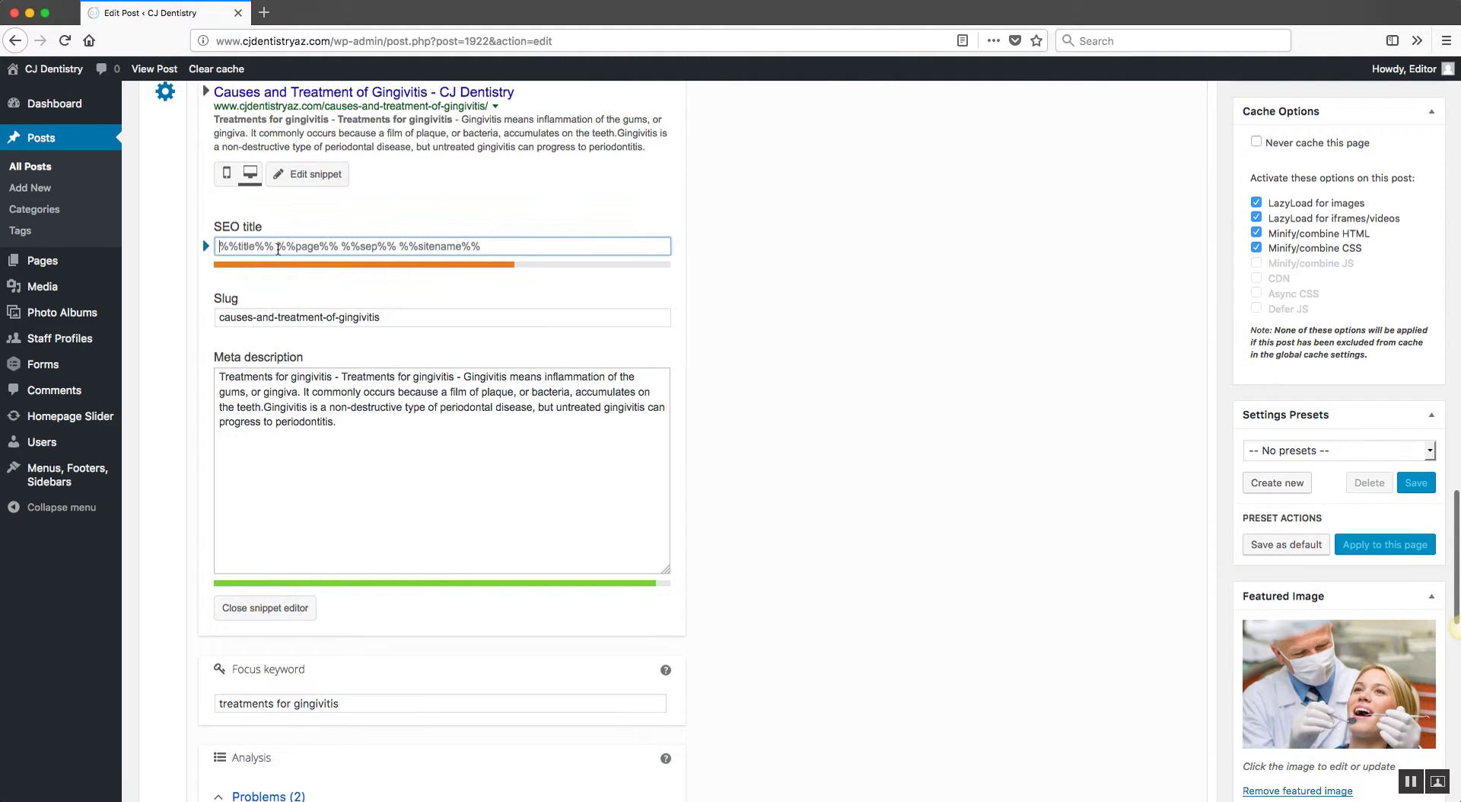
scroll(862, 367, up, 2)
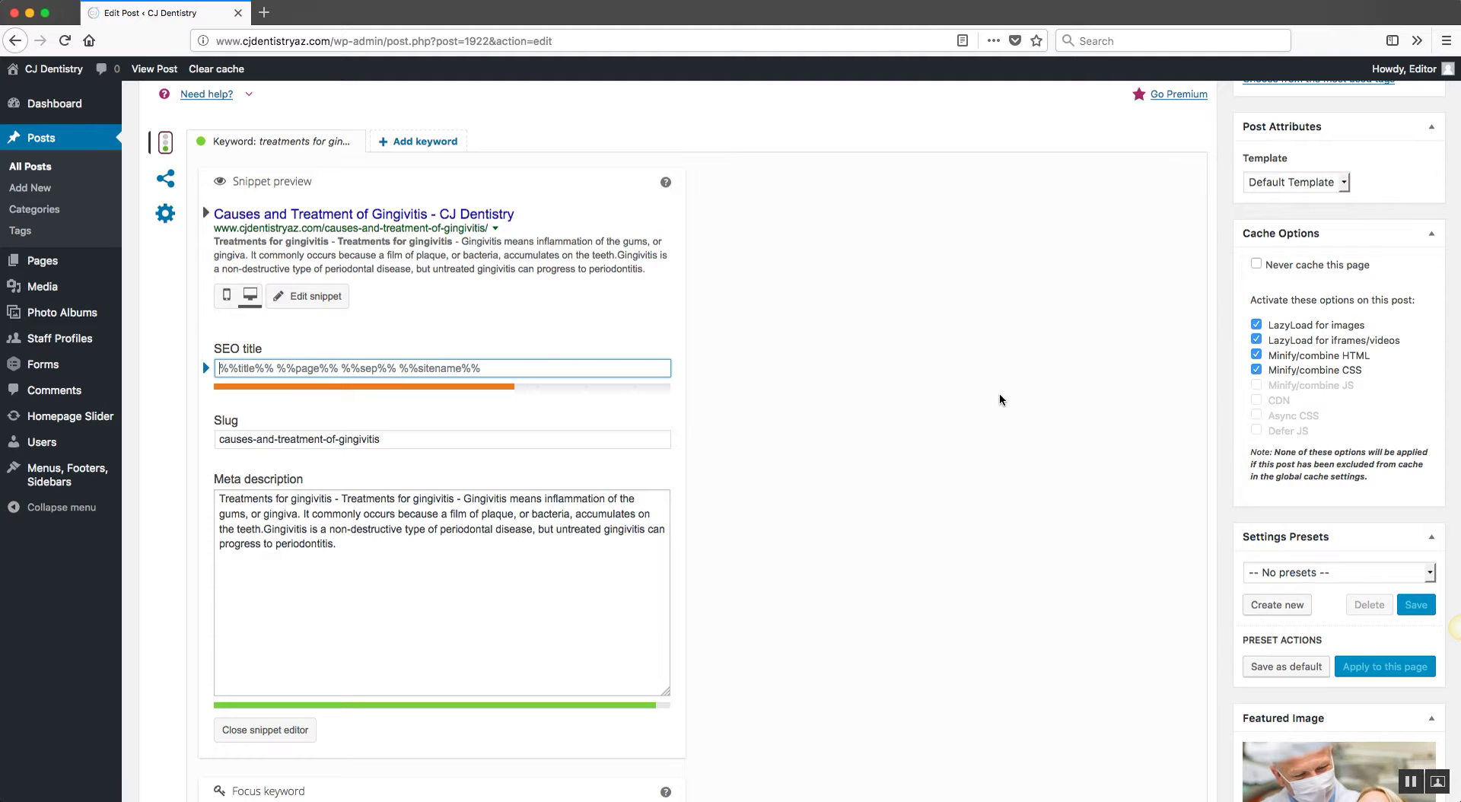
scroll(827, 454, up, 15)
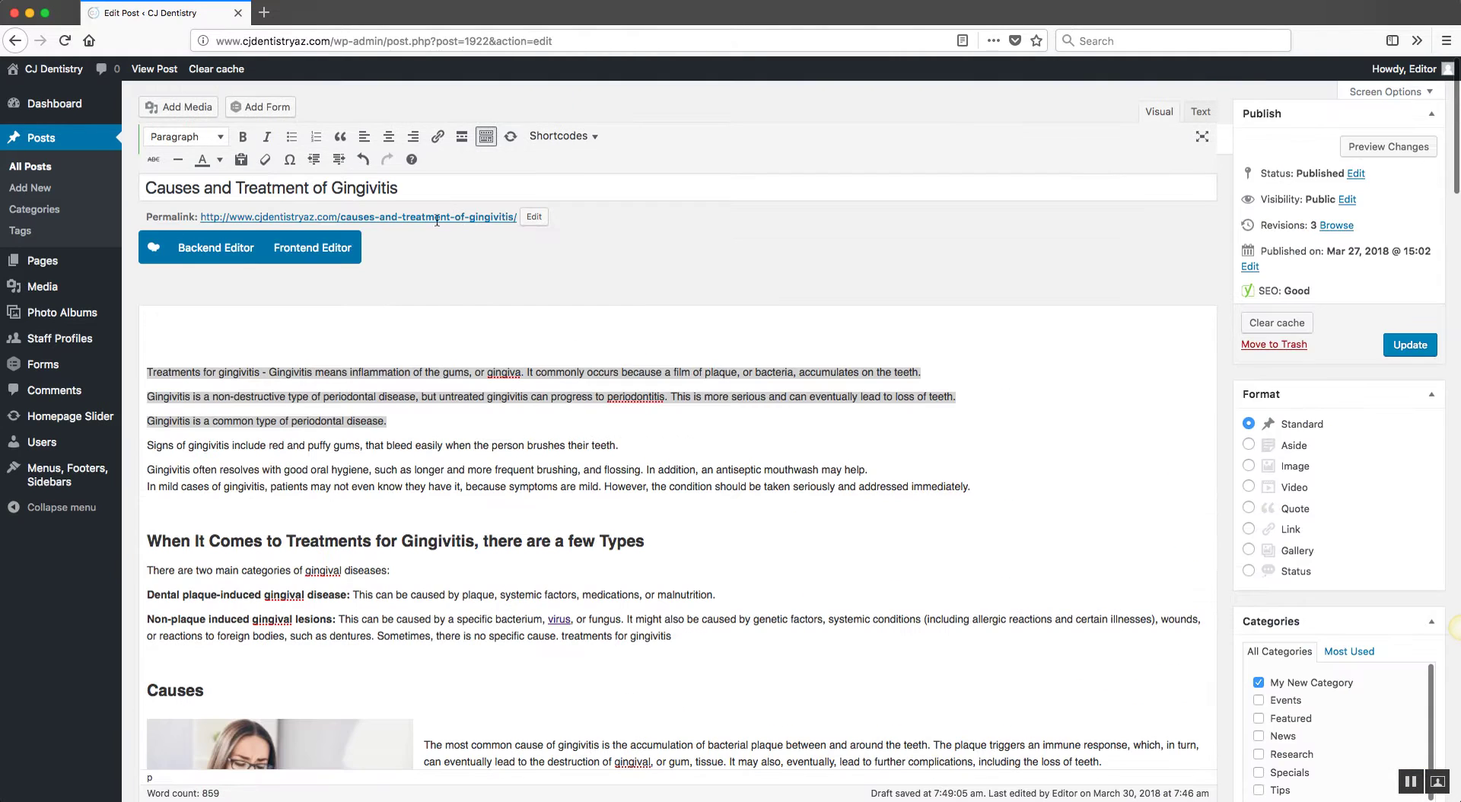
drag(144, 193, 440, 184)
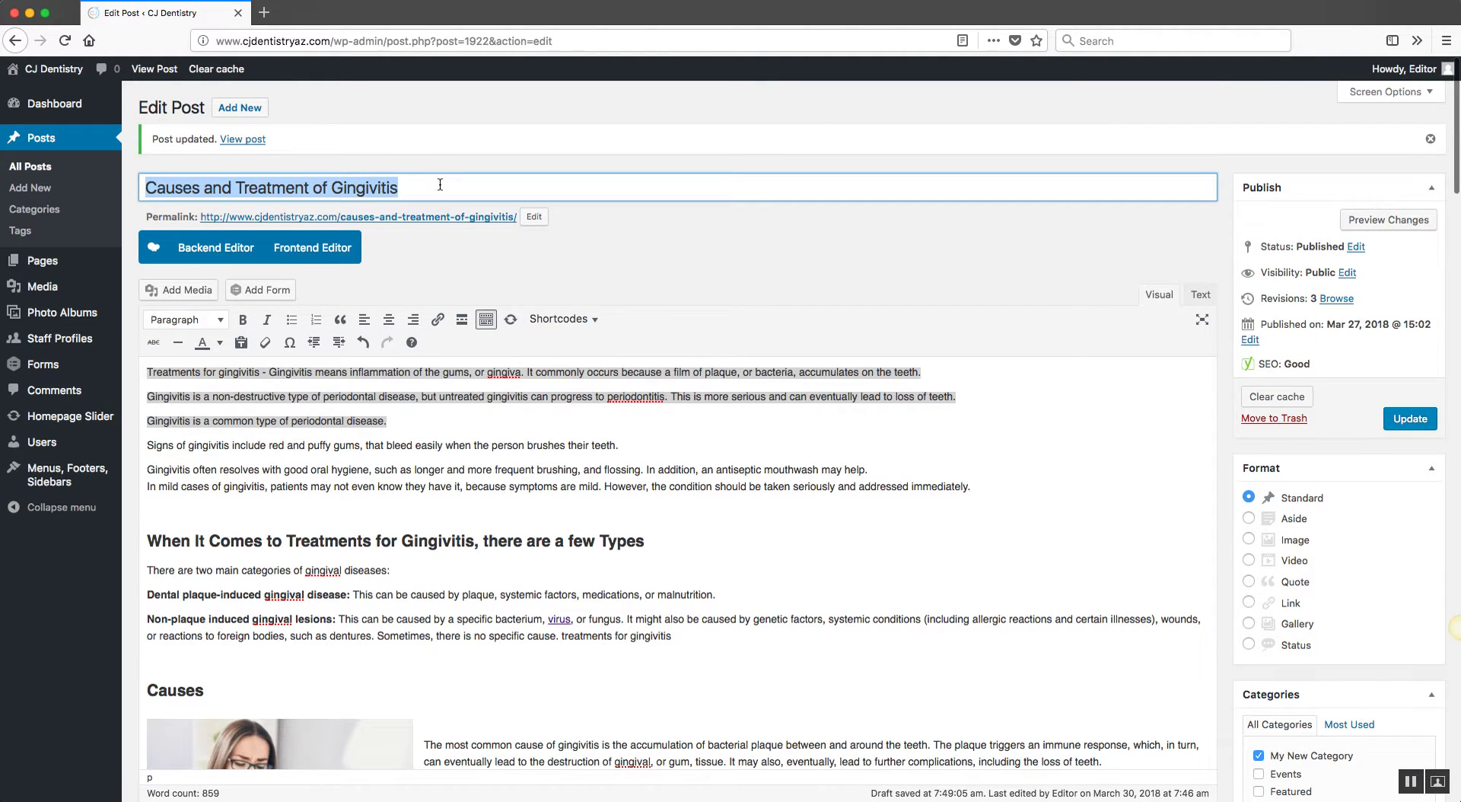
scroll(532, 370, down, 15)
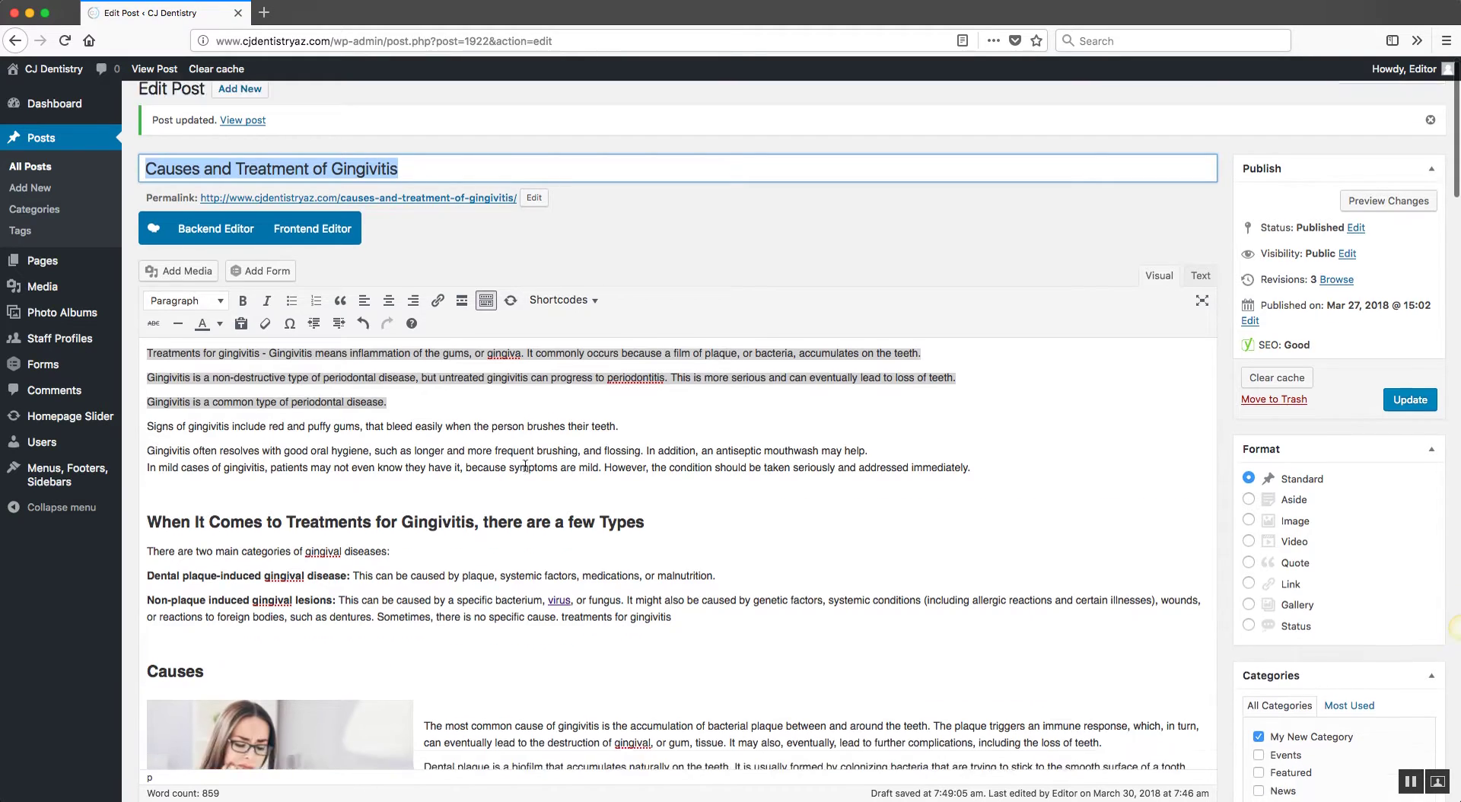
scroll(525, 466, down, 1)
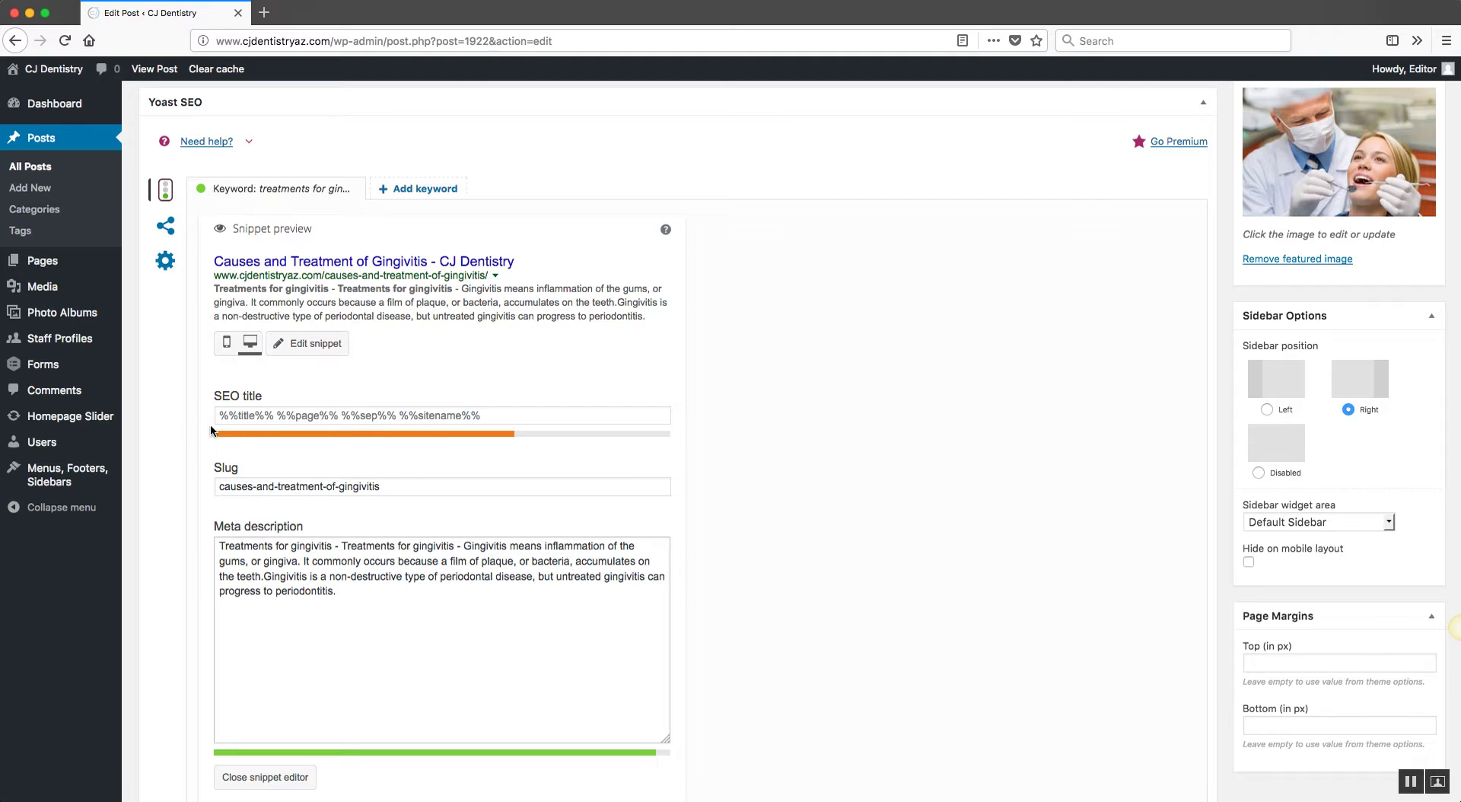
click(551, 415)
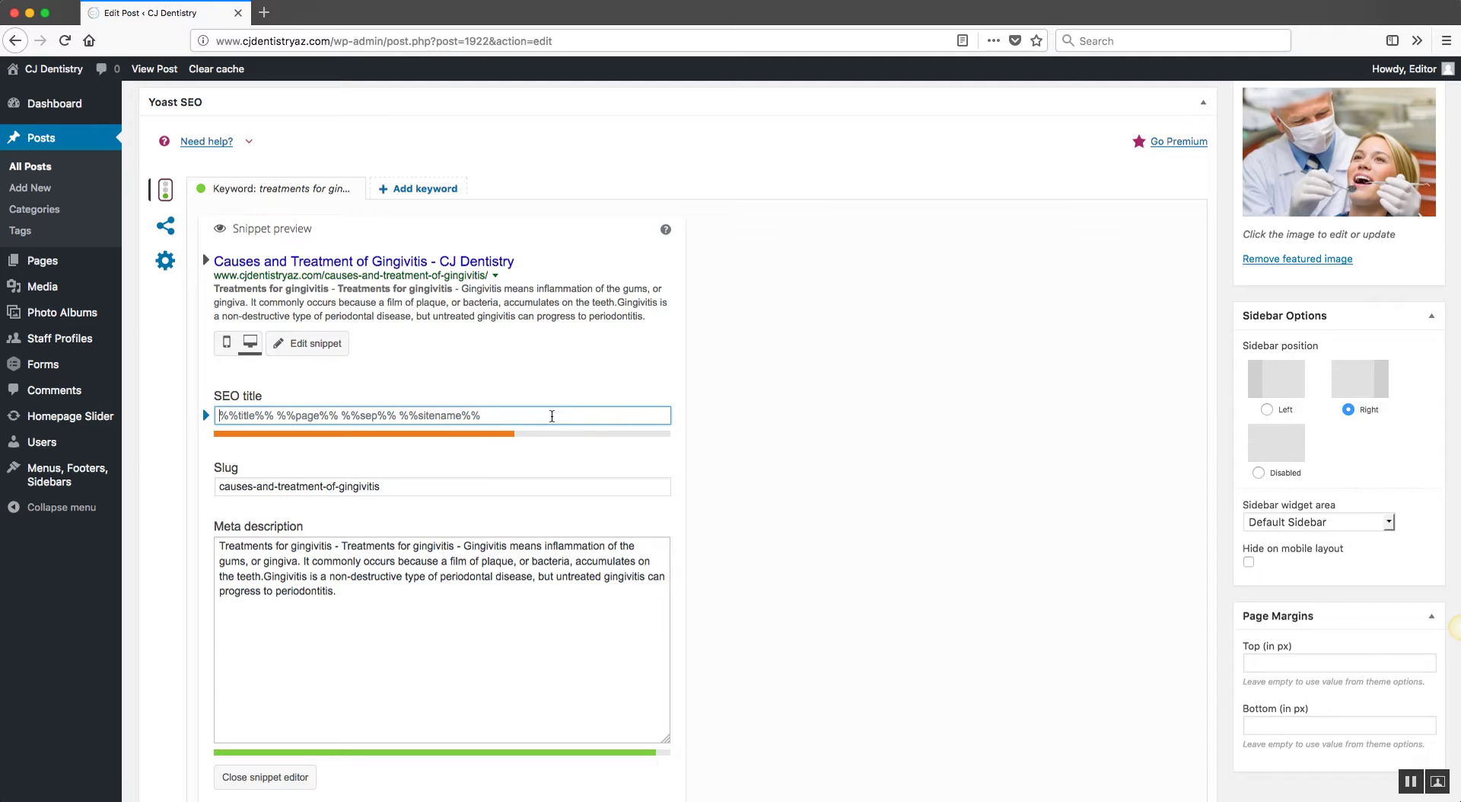
key(super+a)
key(super+v)
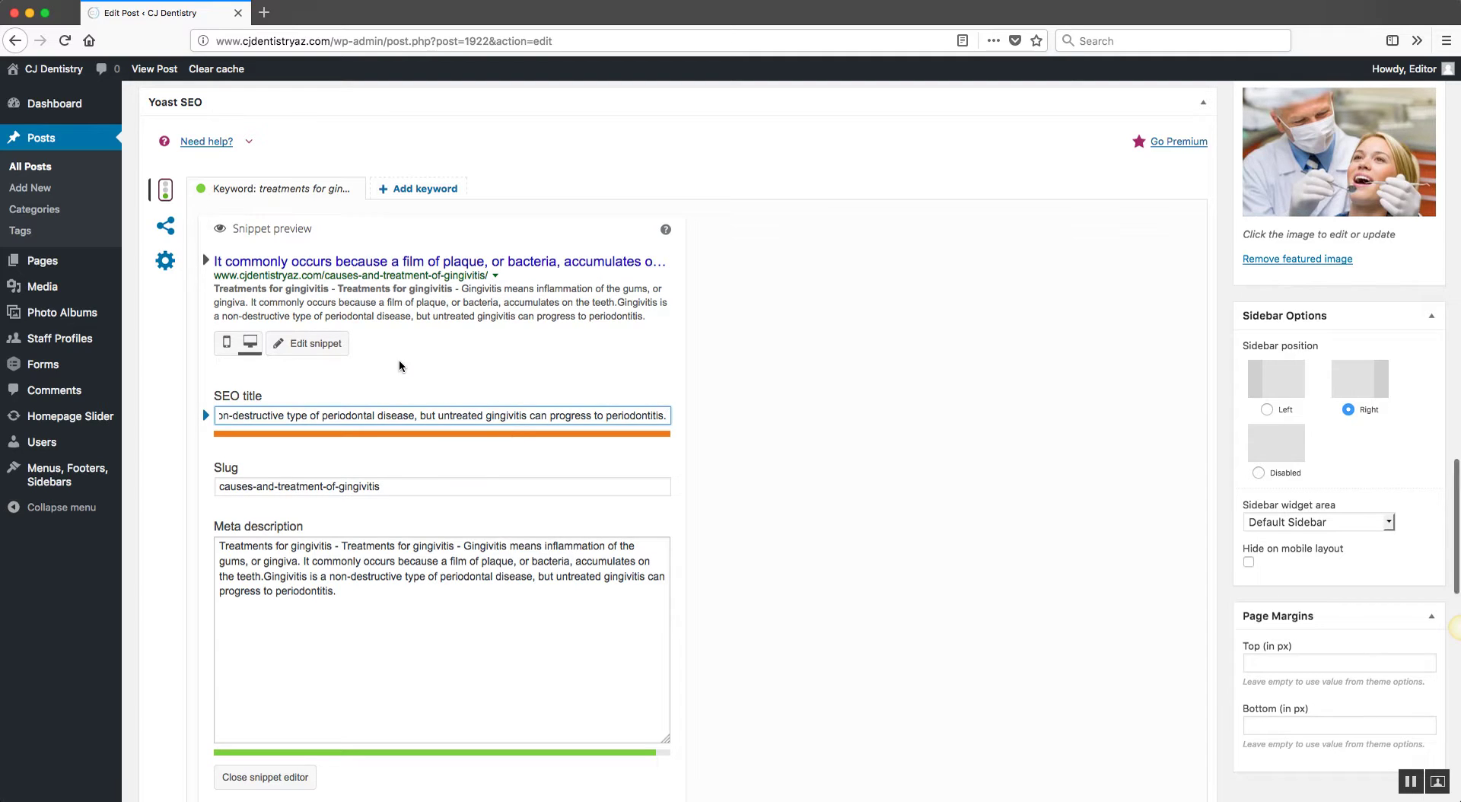
key(super+z)
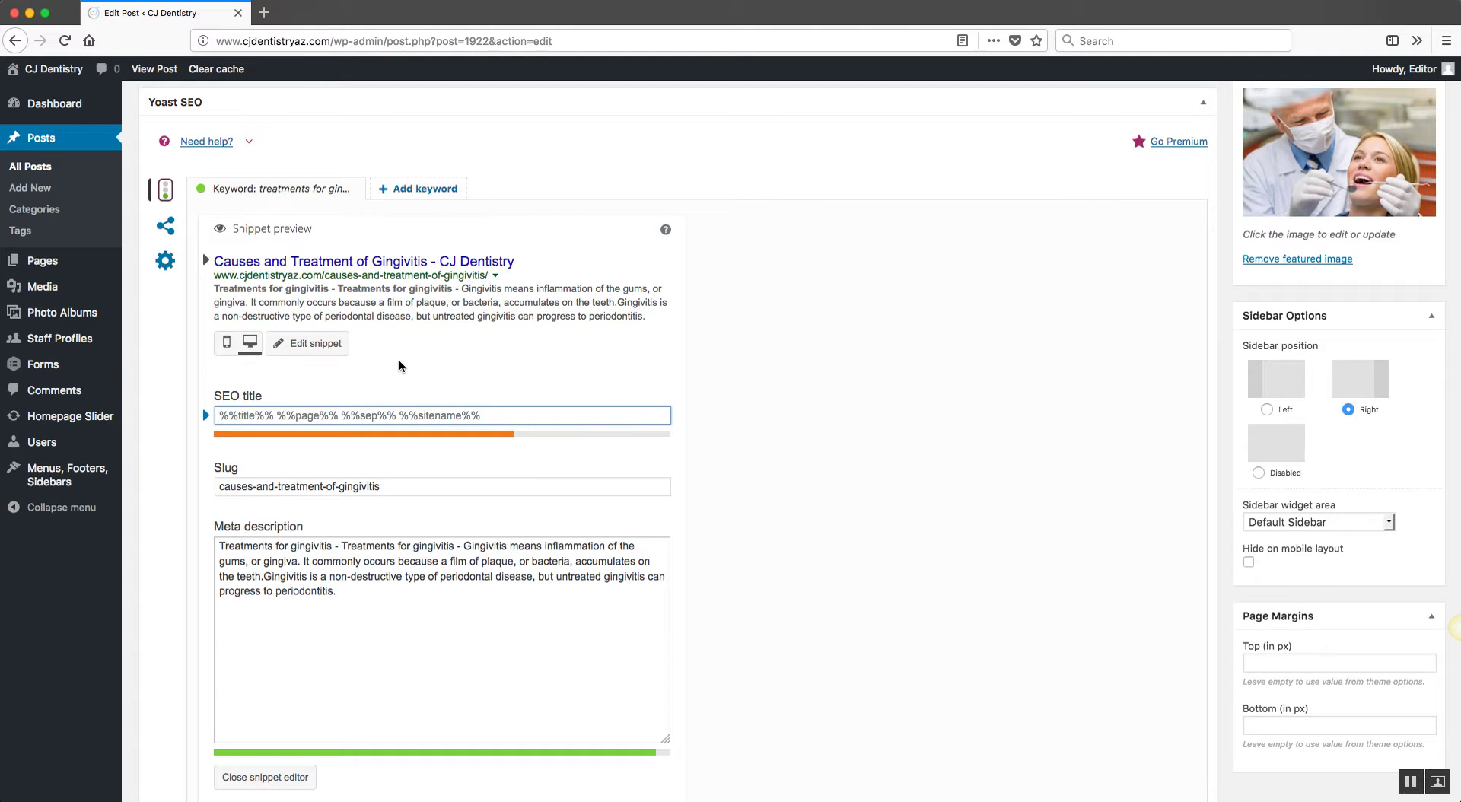
Copy the focus keyword into the SEO title and capitalize it as "Treatments for gingivitis"
scroll(474, 651, down, 2)
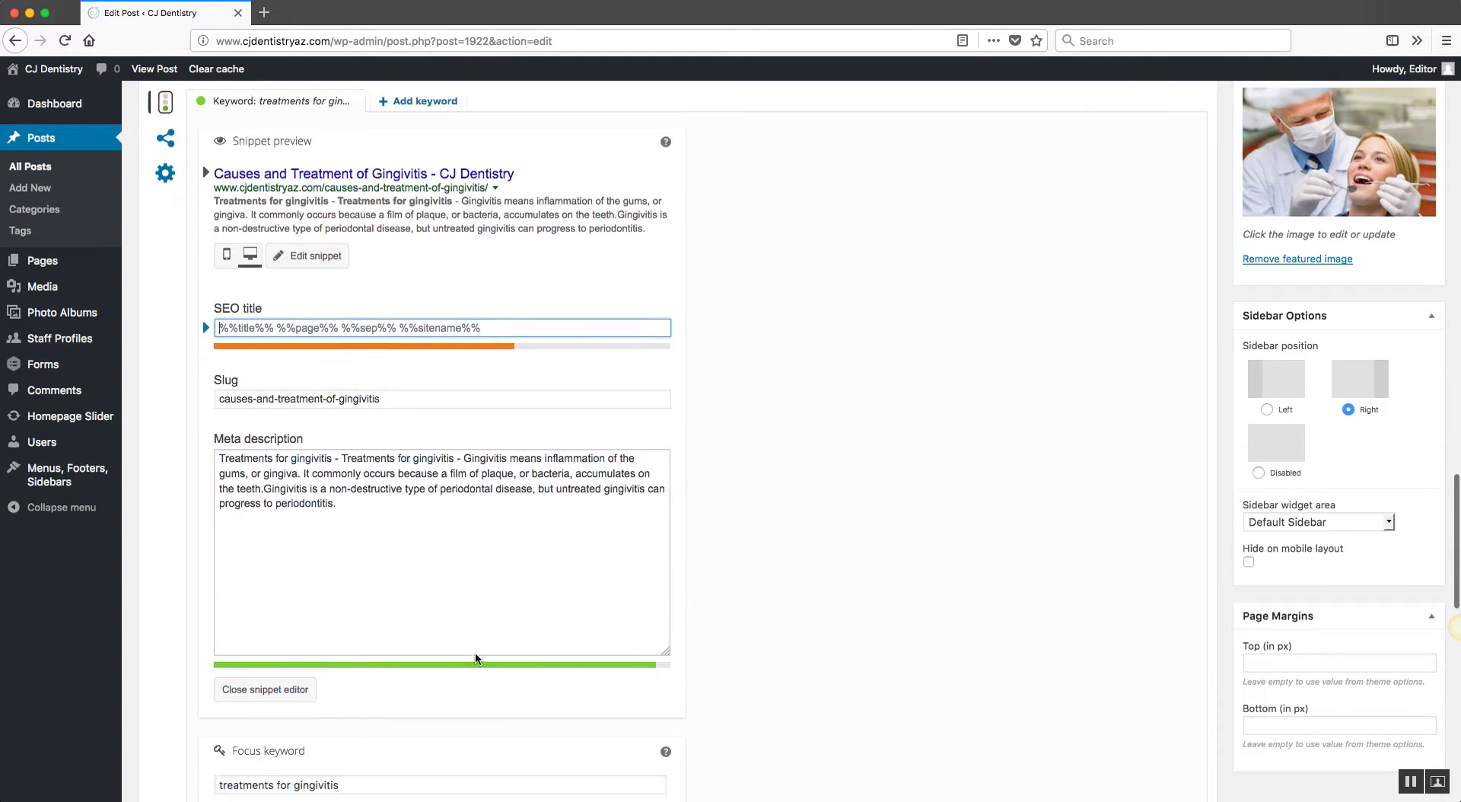
scroll(475, 652, down, 1)
drag(377, 742, 219, 742)
key(super+v)
key(super+z)
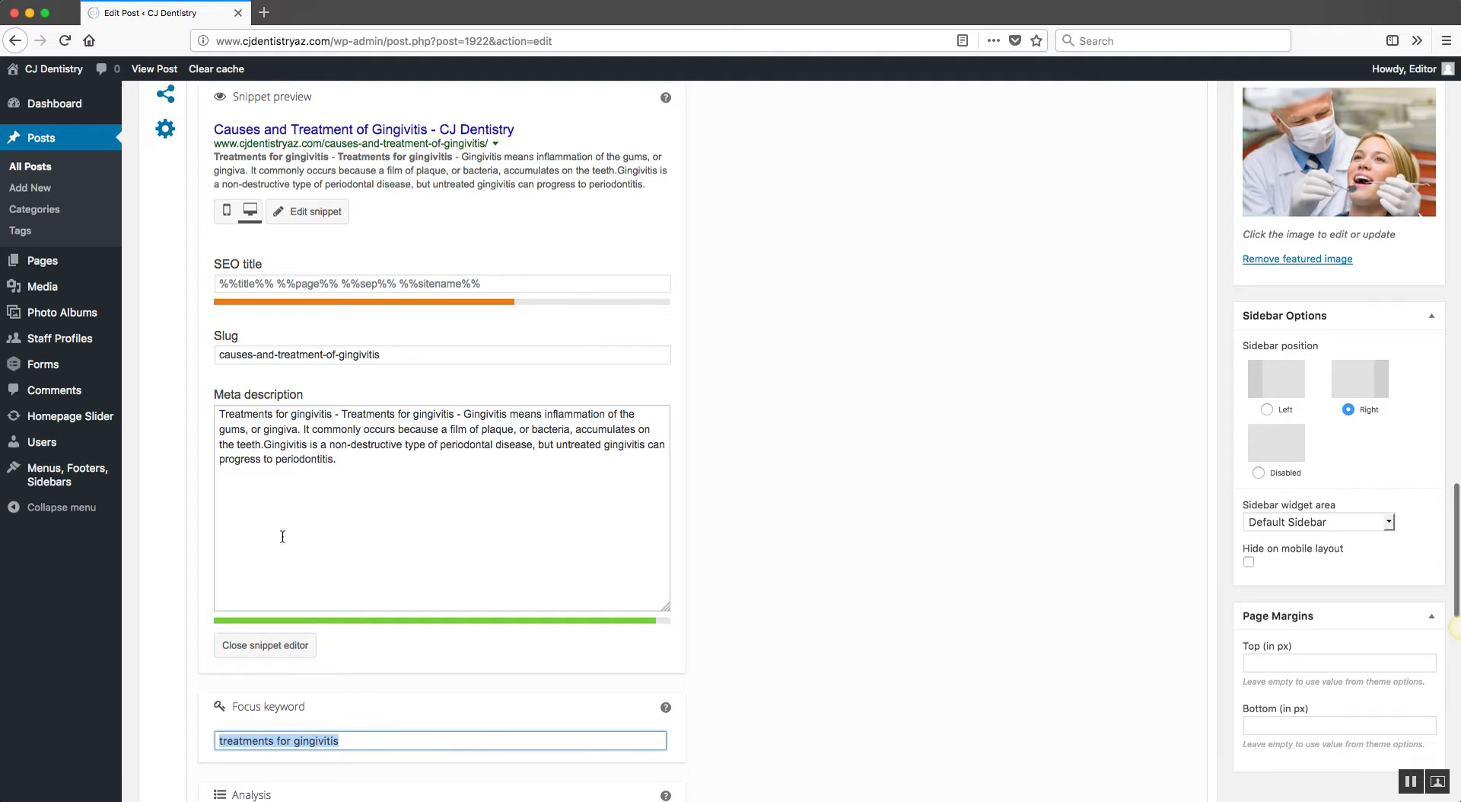
key(super+c)
triple_click(350, 283)
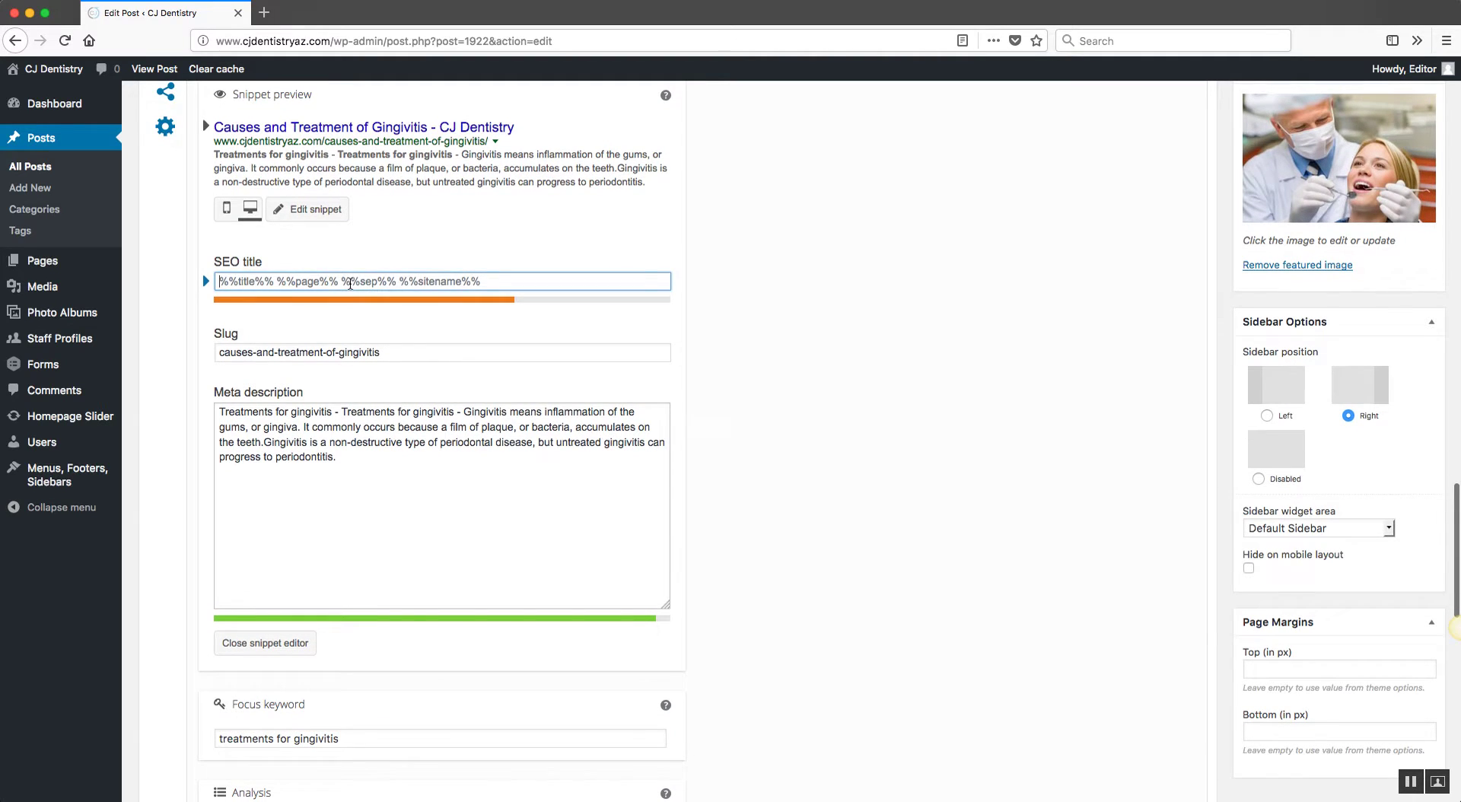
key(super+v)
key(Home)
key(Delete)
text(T)
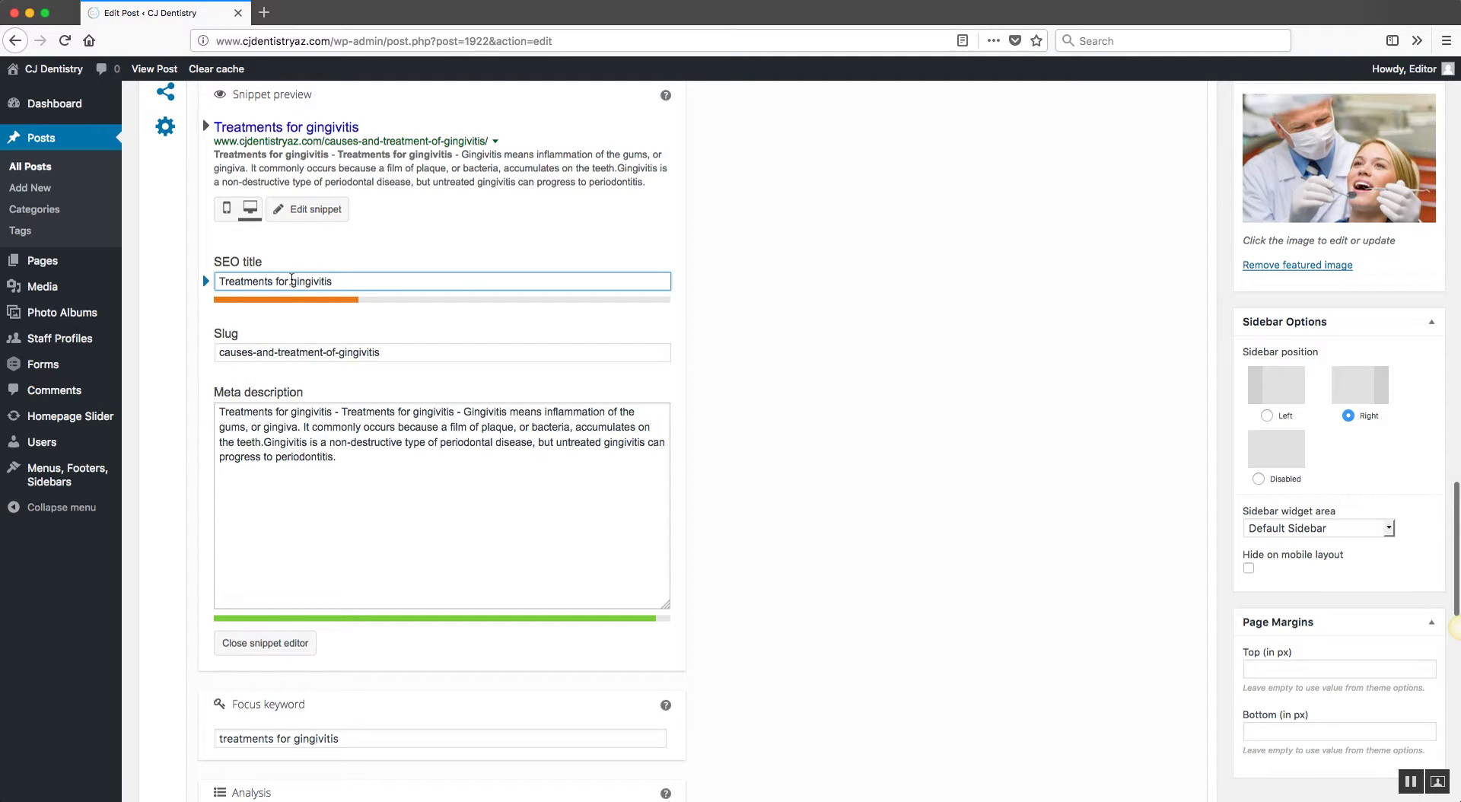
Capitalize "Gingivitis" in the SEO title
key(Delete)
text(G)
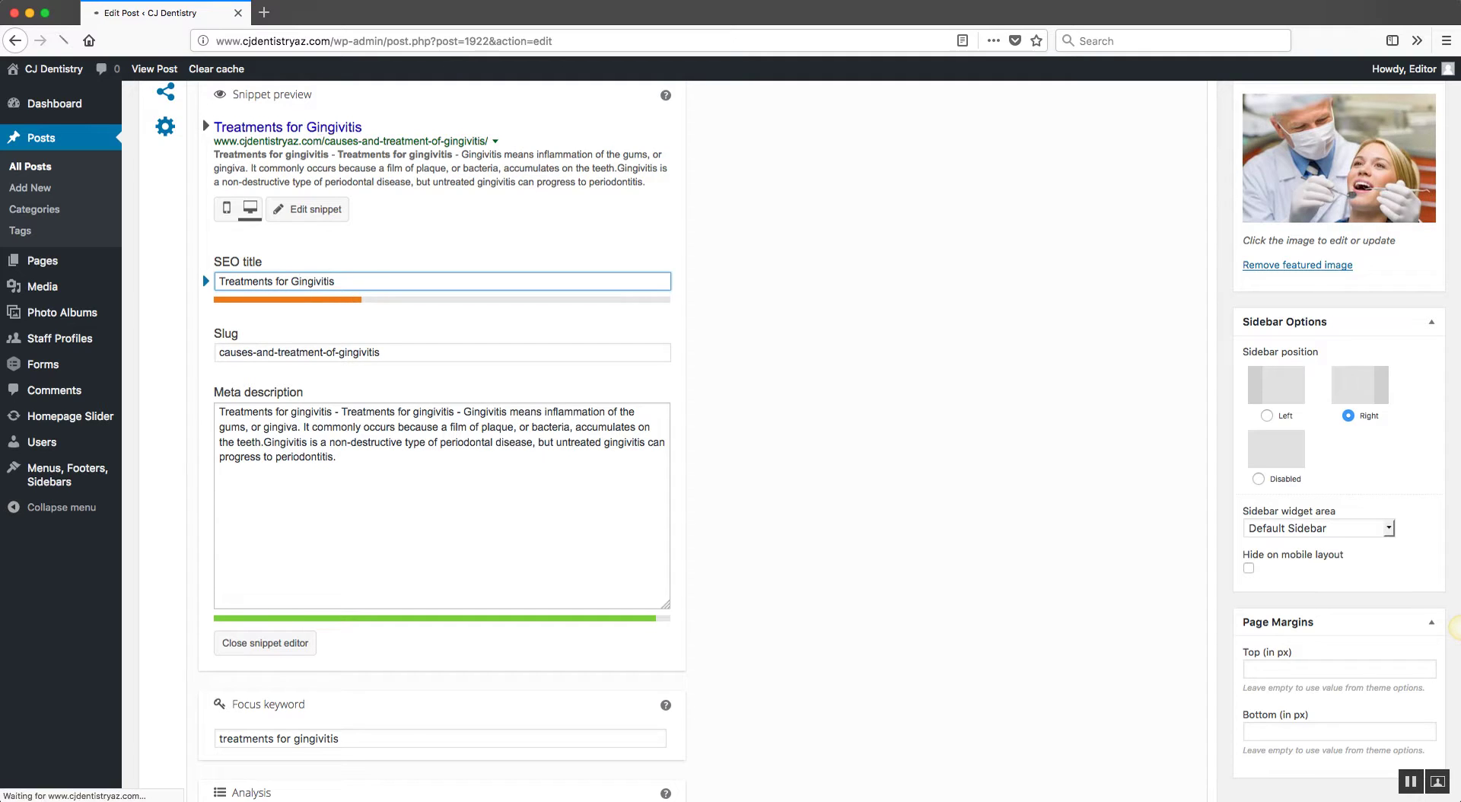
click(490, 279)
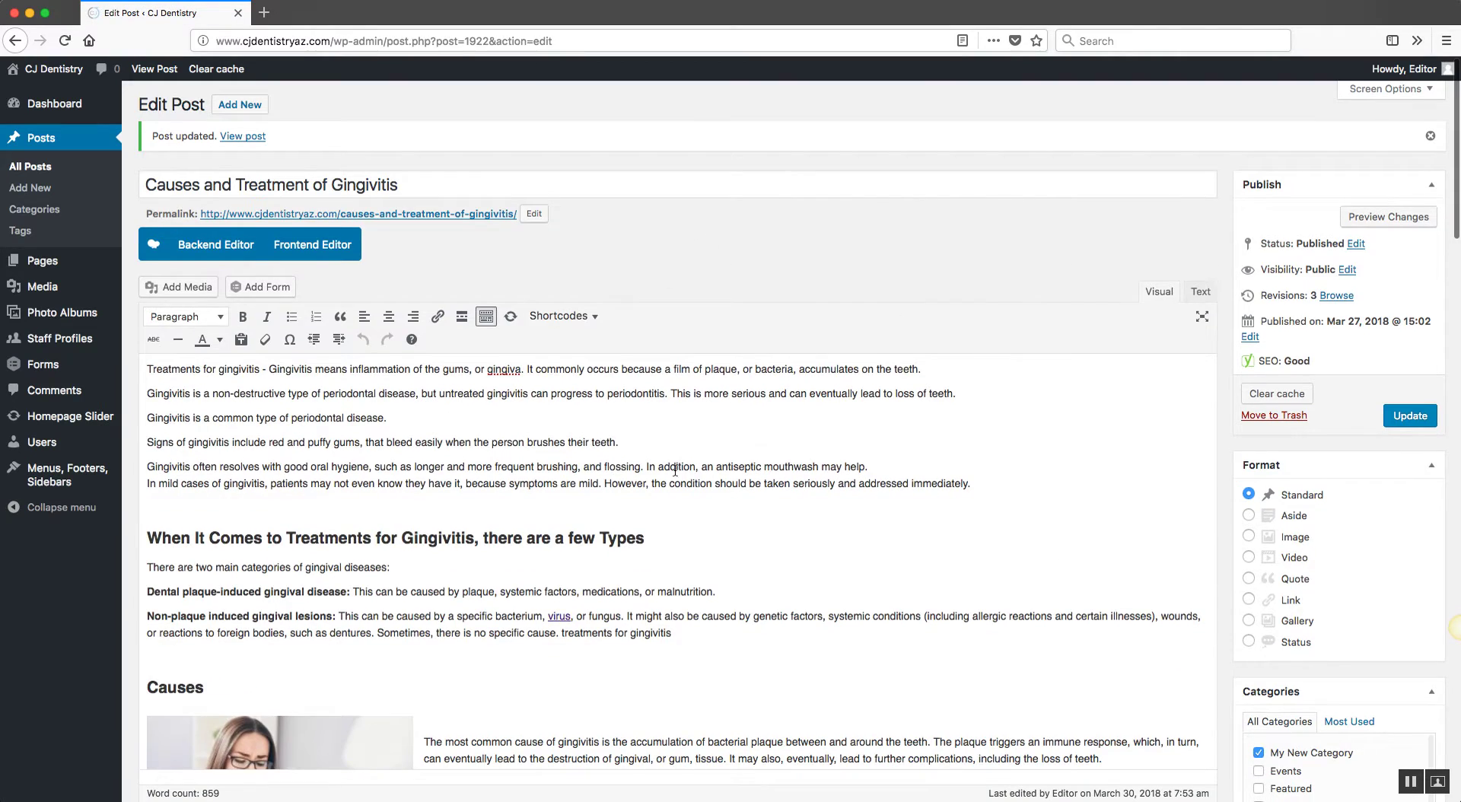
Reopen the snippet editor and correct the SEO title to "Treatments for Gingivitis"
scroll(756, 368, down, 20)
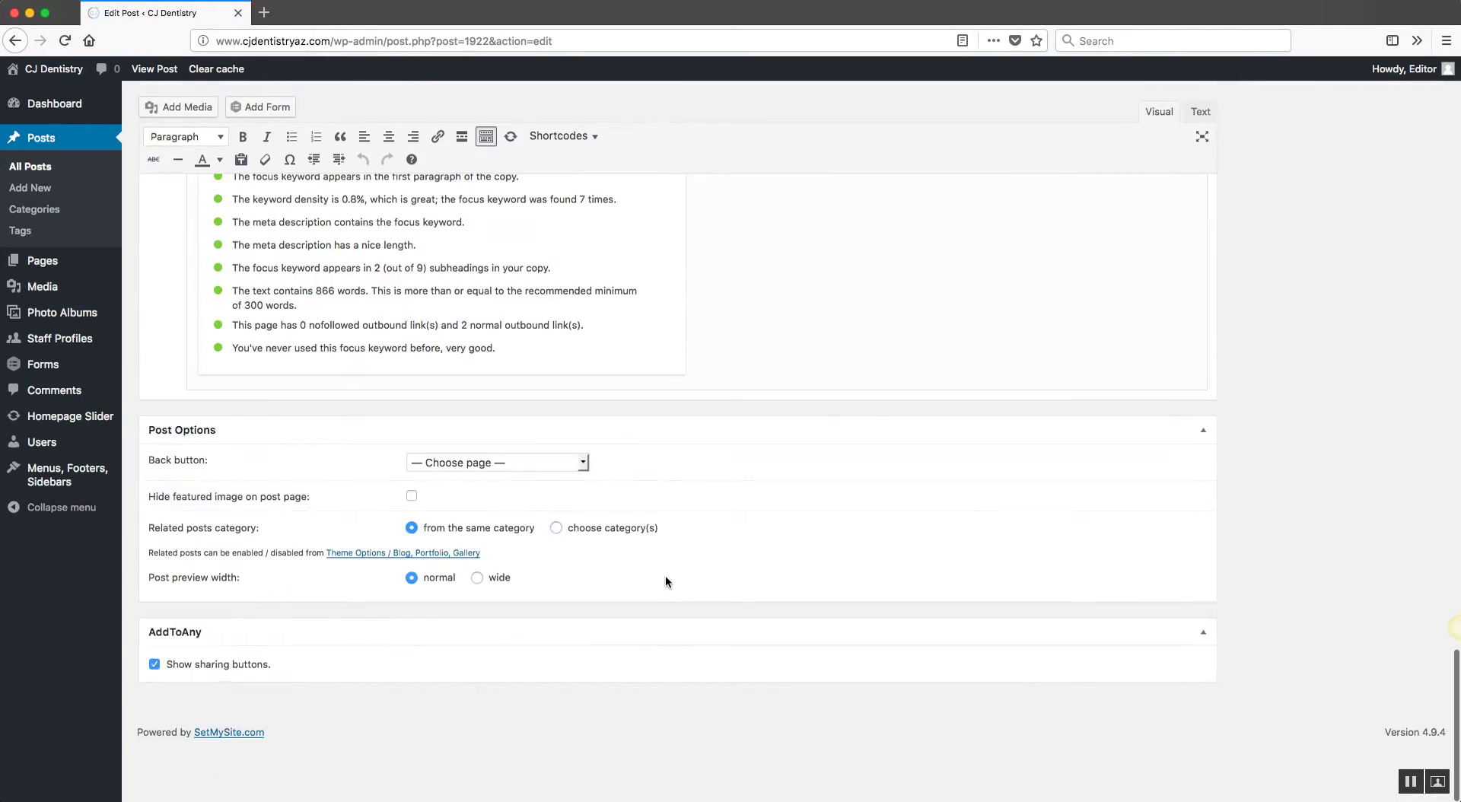
scroll(665, 581, up, 10)
click(398, 366)
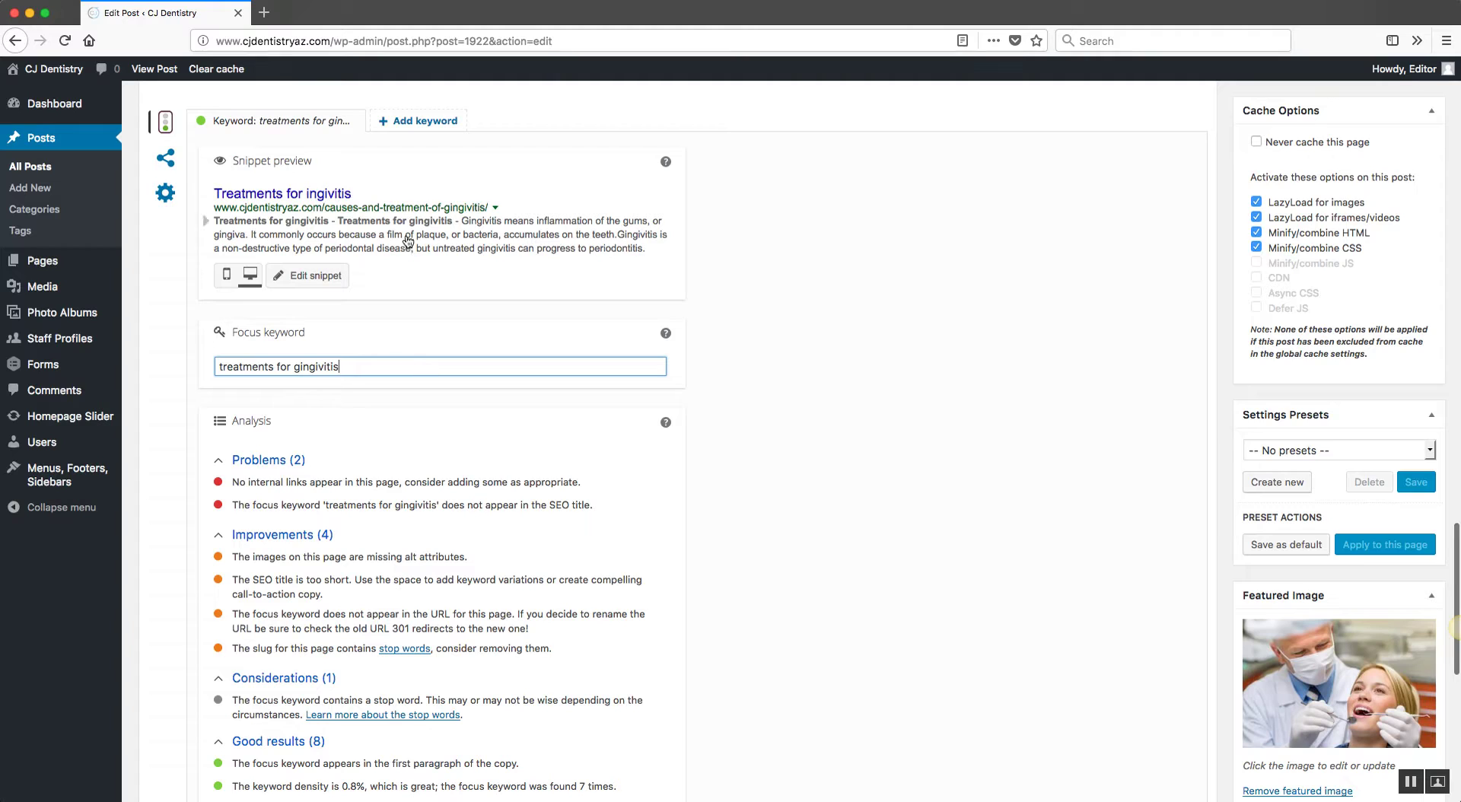
click(335, 193)
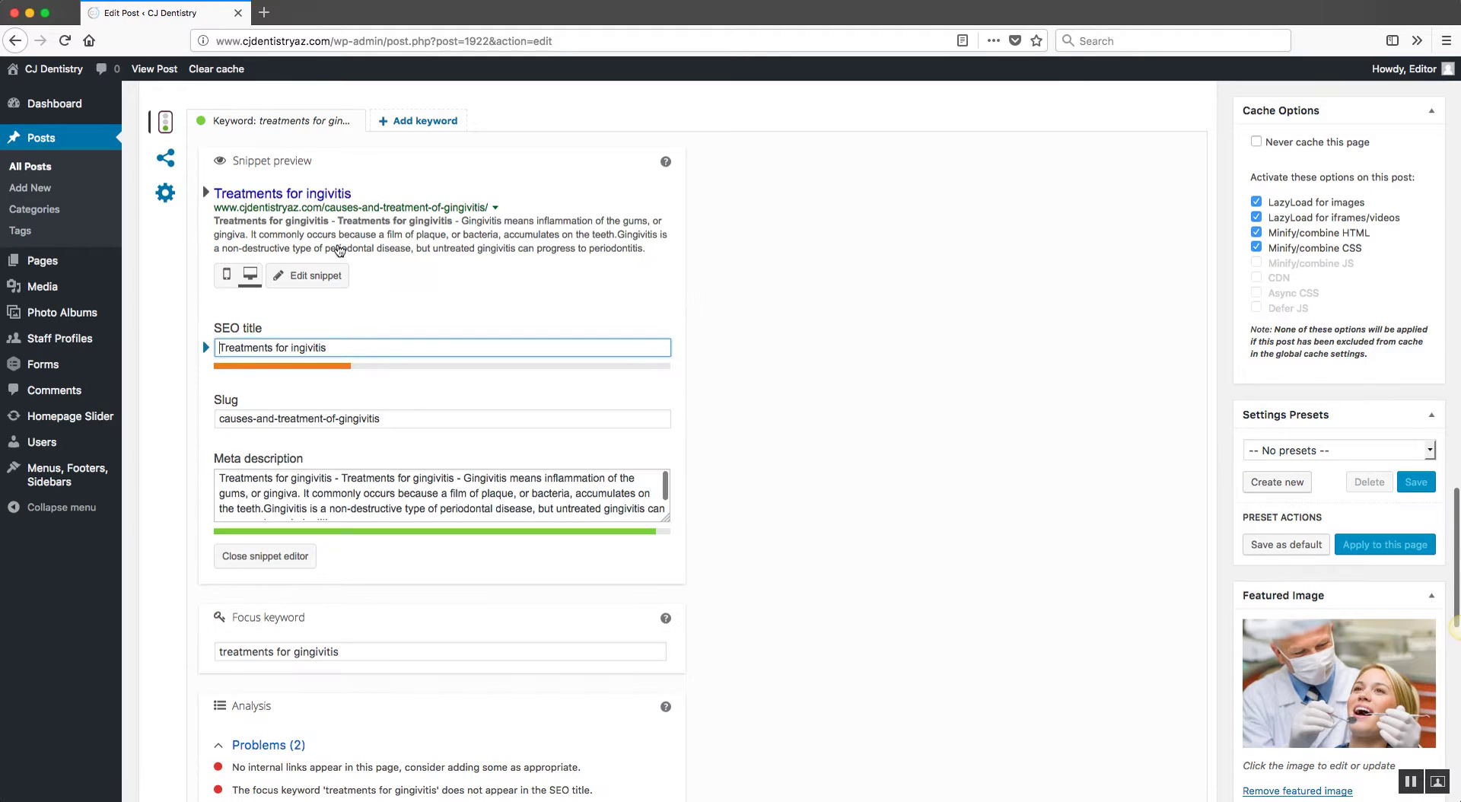
click(293, 347)
key(Escape)
text(G)
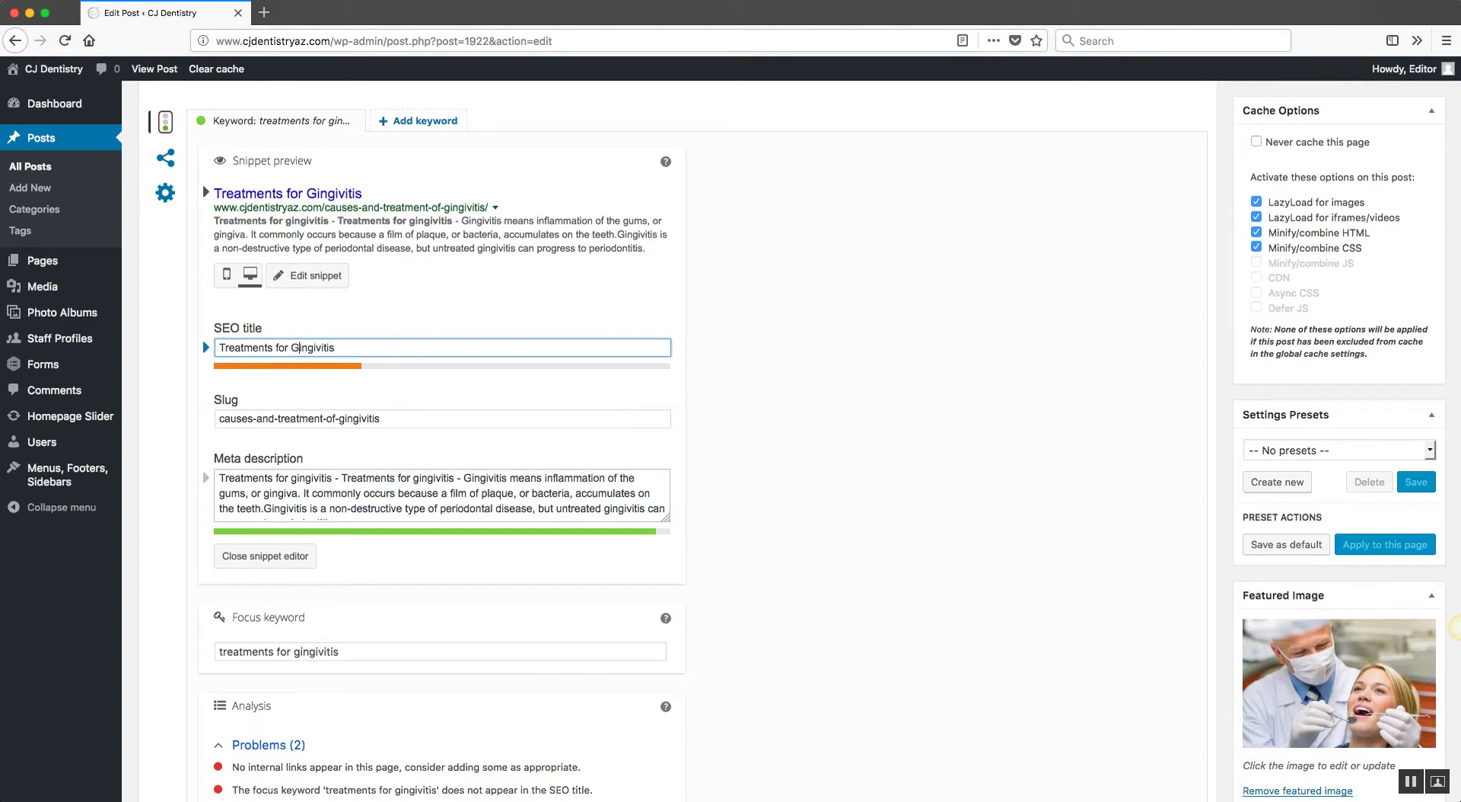
text( - Cau)
scroll(1455, 628, up, 15)
scroll(575, 314, down, 20)
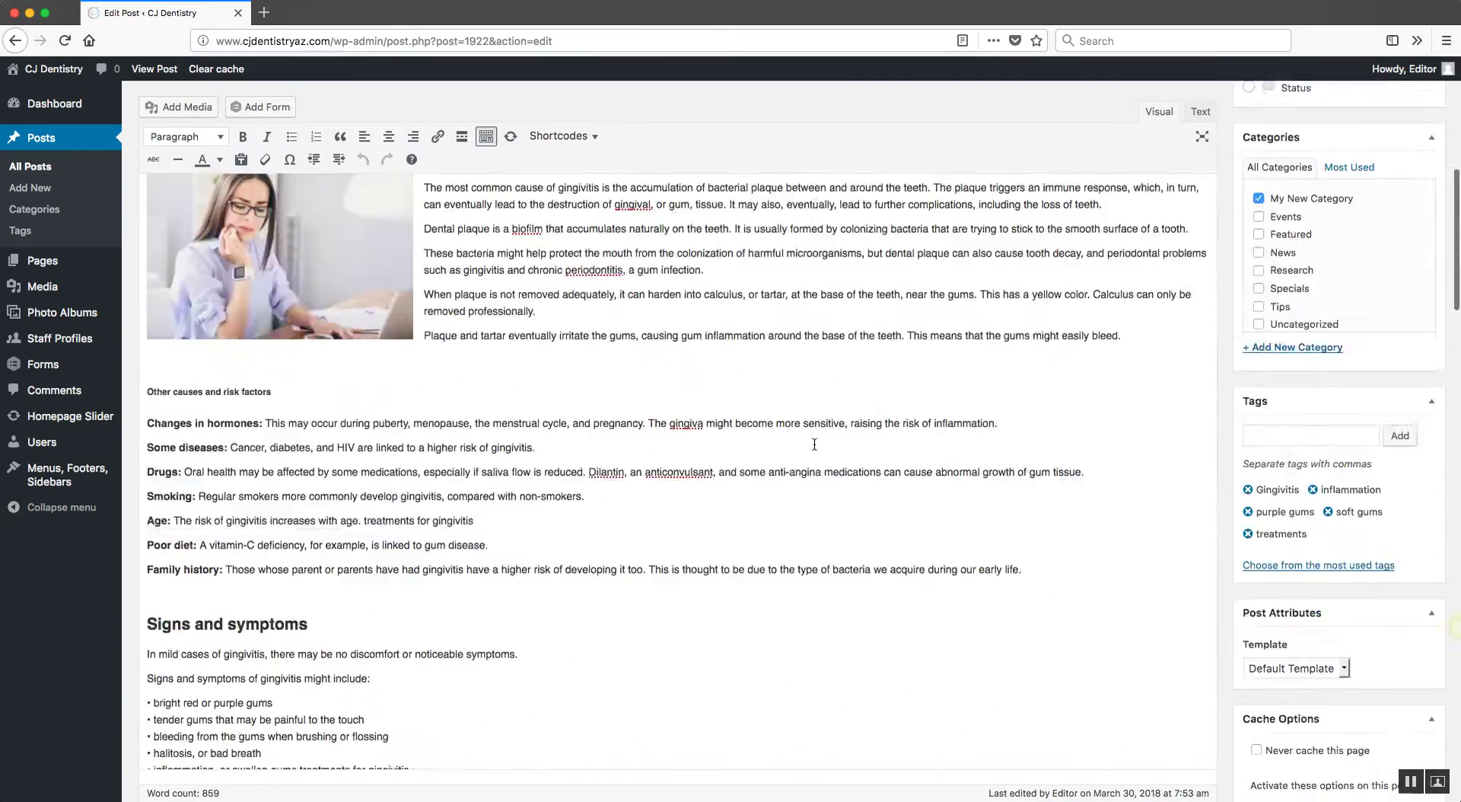
scroll(814, 444, down, 10)
scroll(814, 441, up, 3)
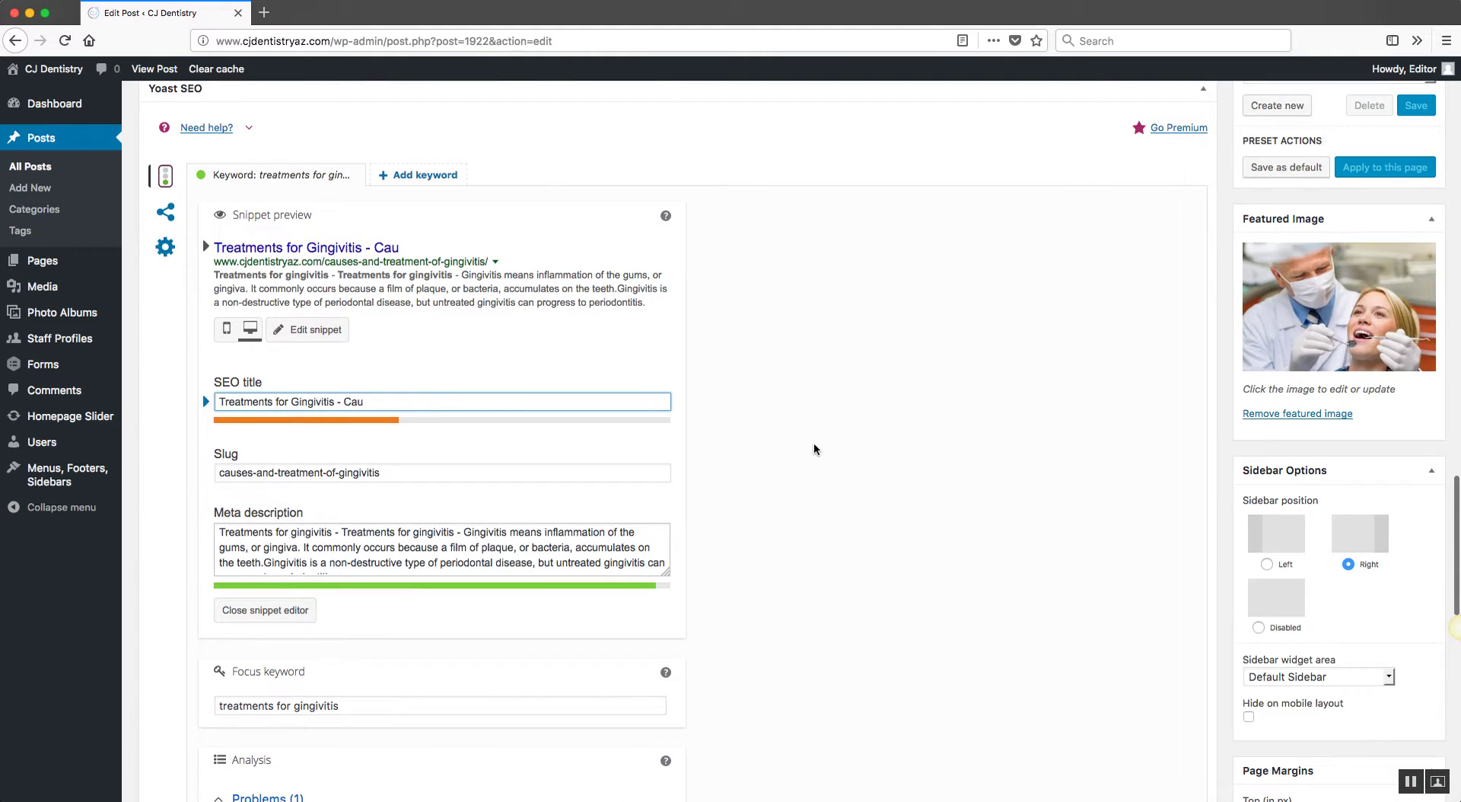
drag(364, 402, 343, 401)
key(BackSpace)
key(BackSpace)
key(BackSpace)
key(BackSpace)
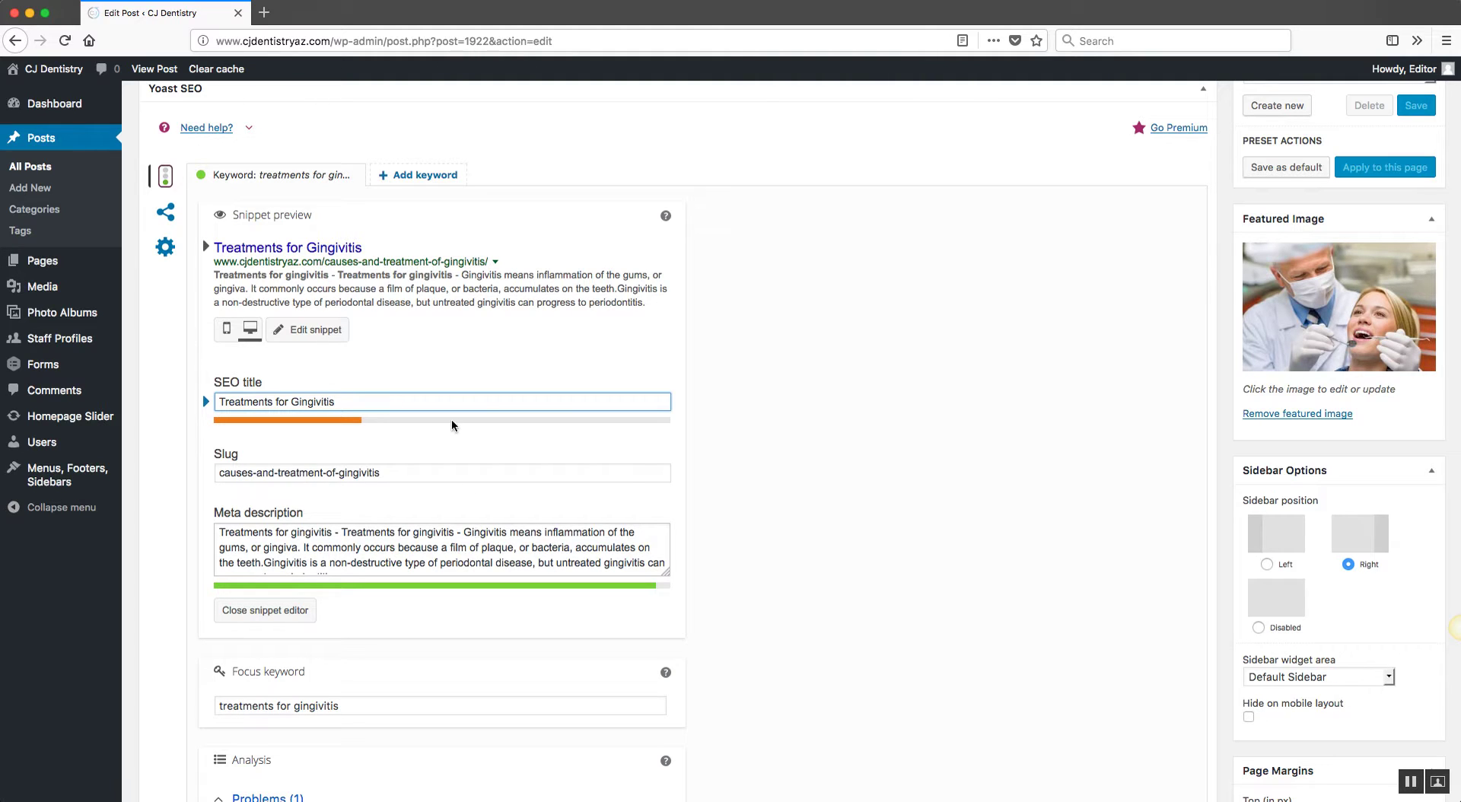
Extend the SEO title to "Causes and Treatments for Gingivitis - The Best Guide - Cj Dentistry"
click(219, 402)
text(Causes and )
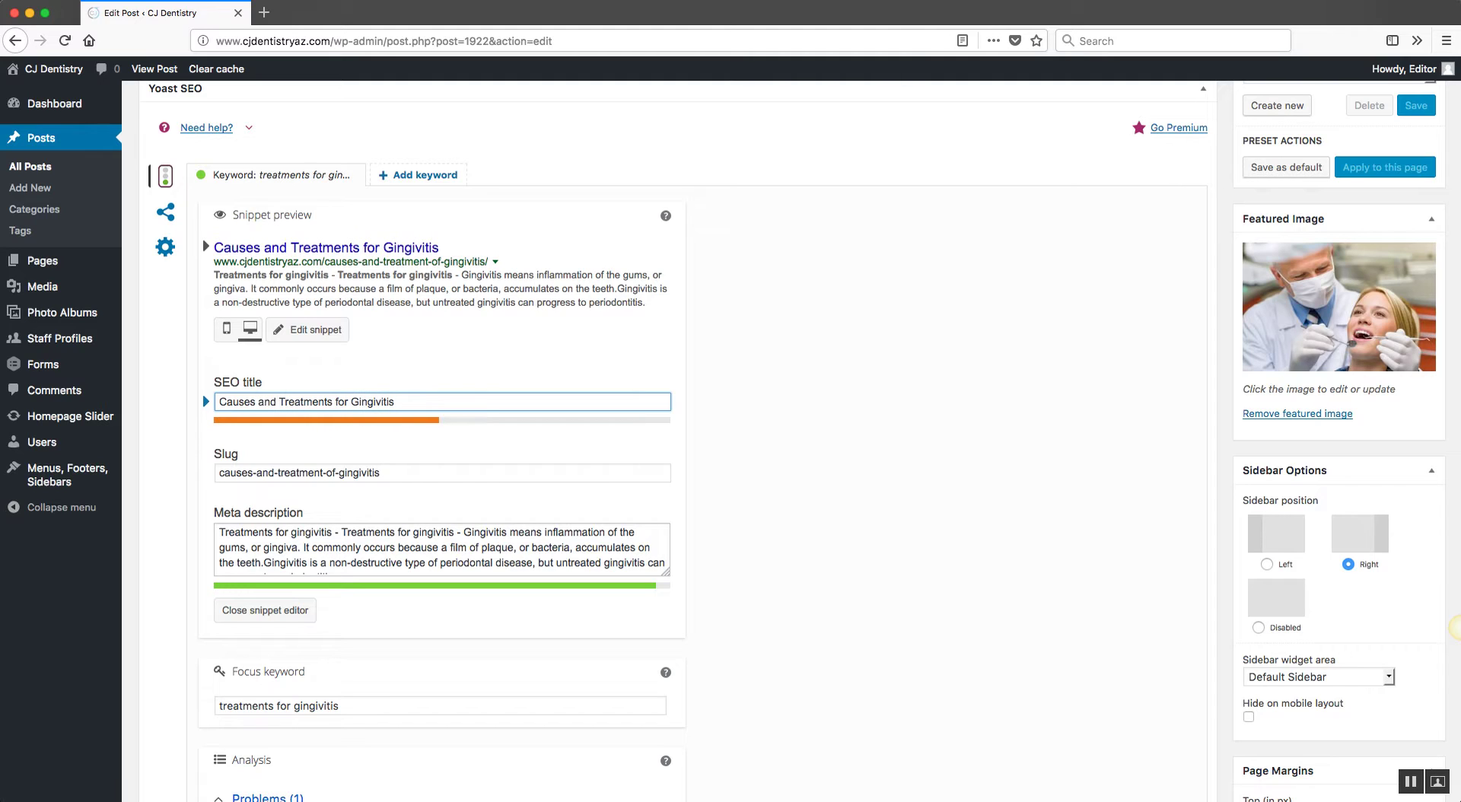
text(-)
text(The)
key(BackSpace)
key(BackSpace)
key(BackSpace)
text(The Best Guide - Cj Dentistry)
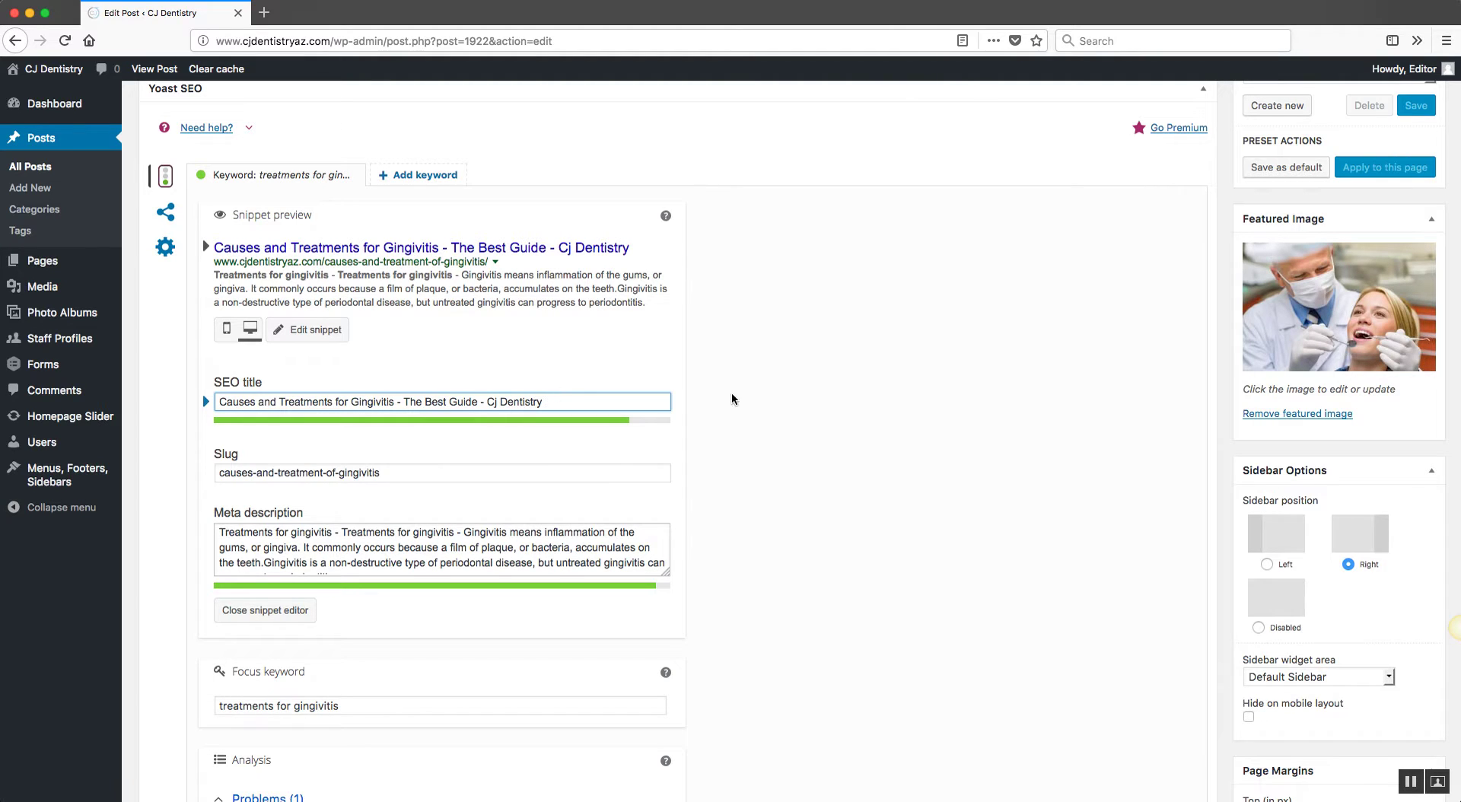
Check the analysis feedback on the SEO title's length and keyword position
scroll(817, 444, up, 1)
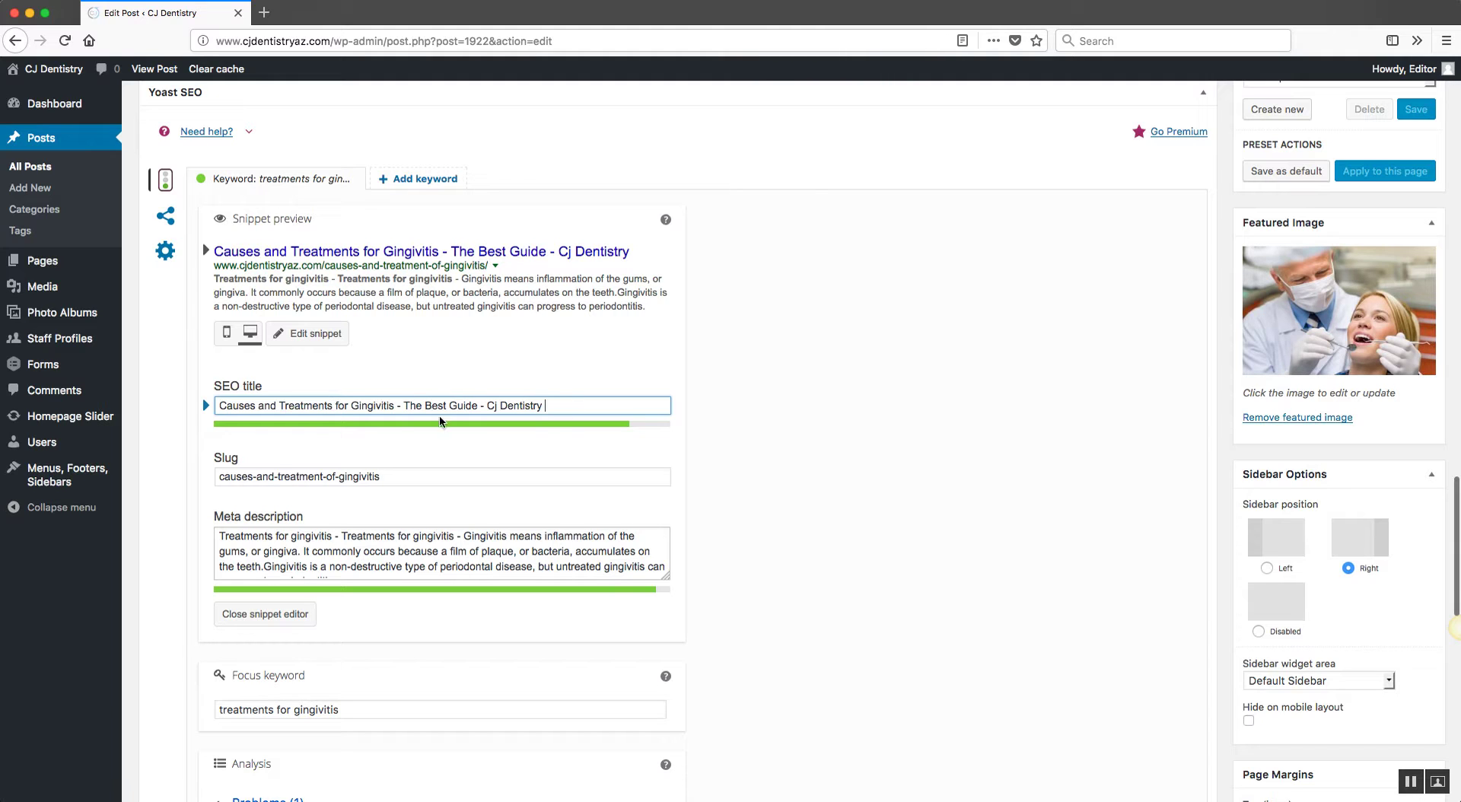
click(818, 356)
scroll(816, 350, down, 3)
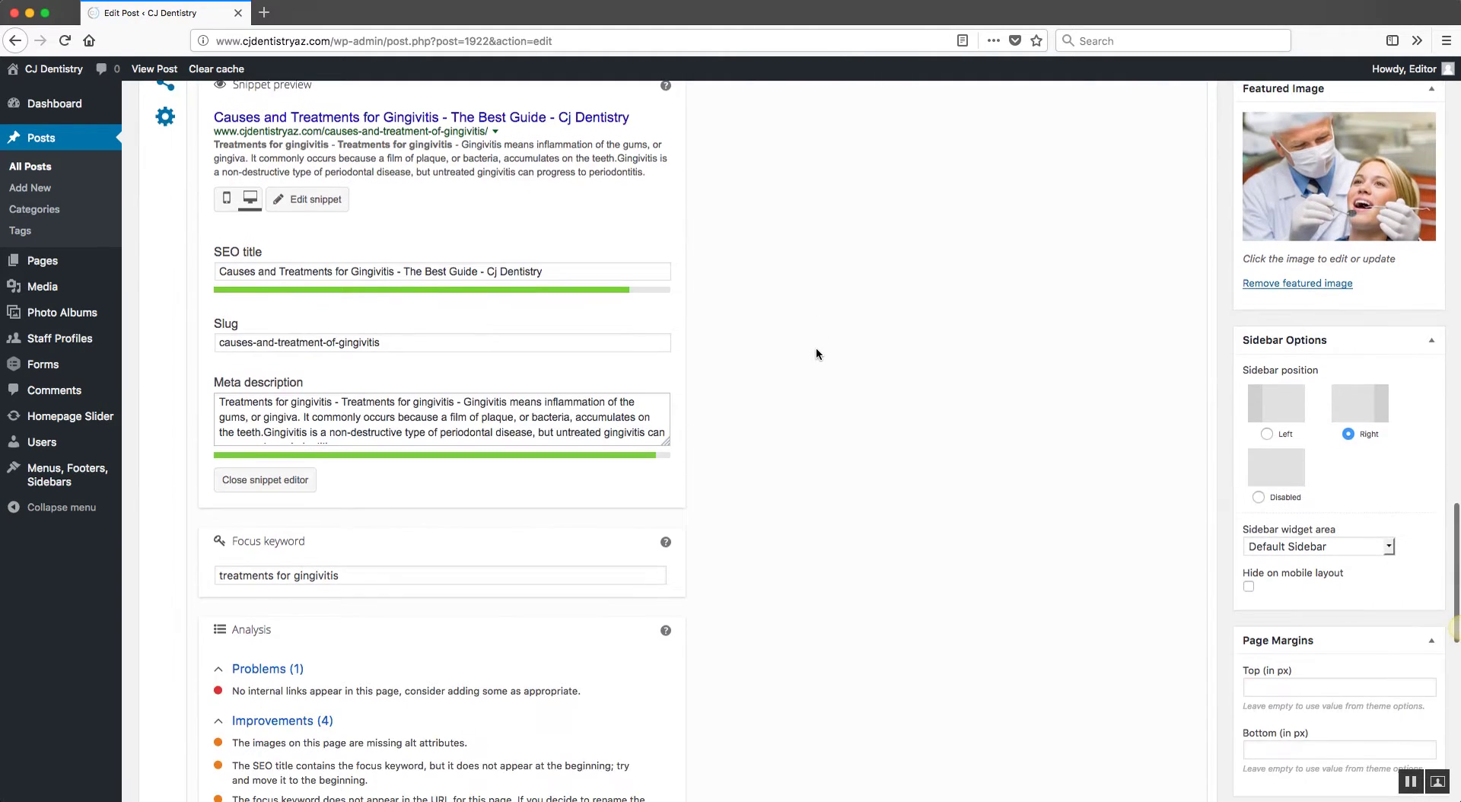
scroll(853, 299, down, 9)
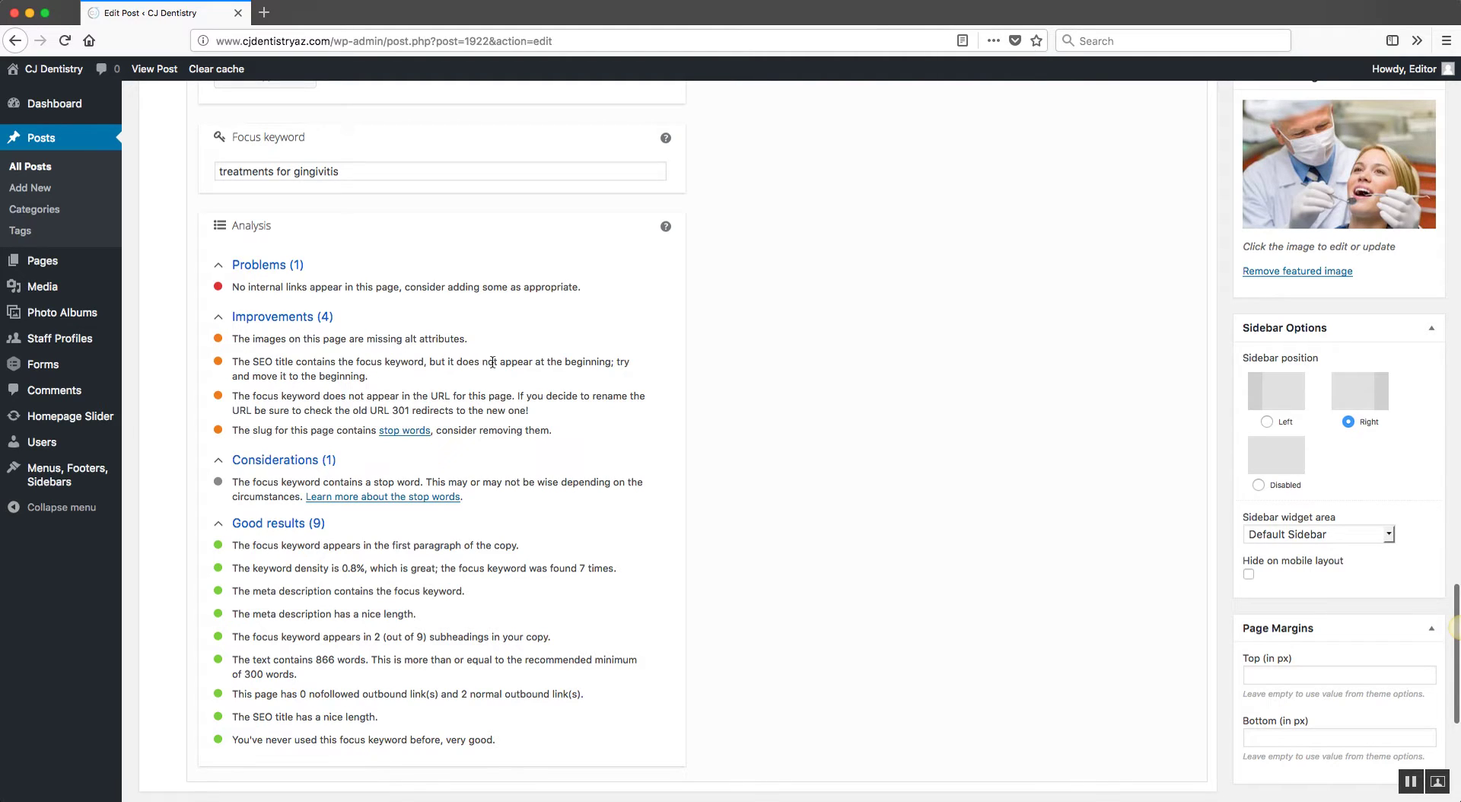
drag(239, 361, 278, 375)
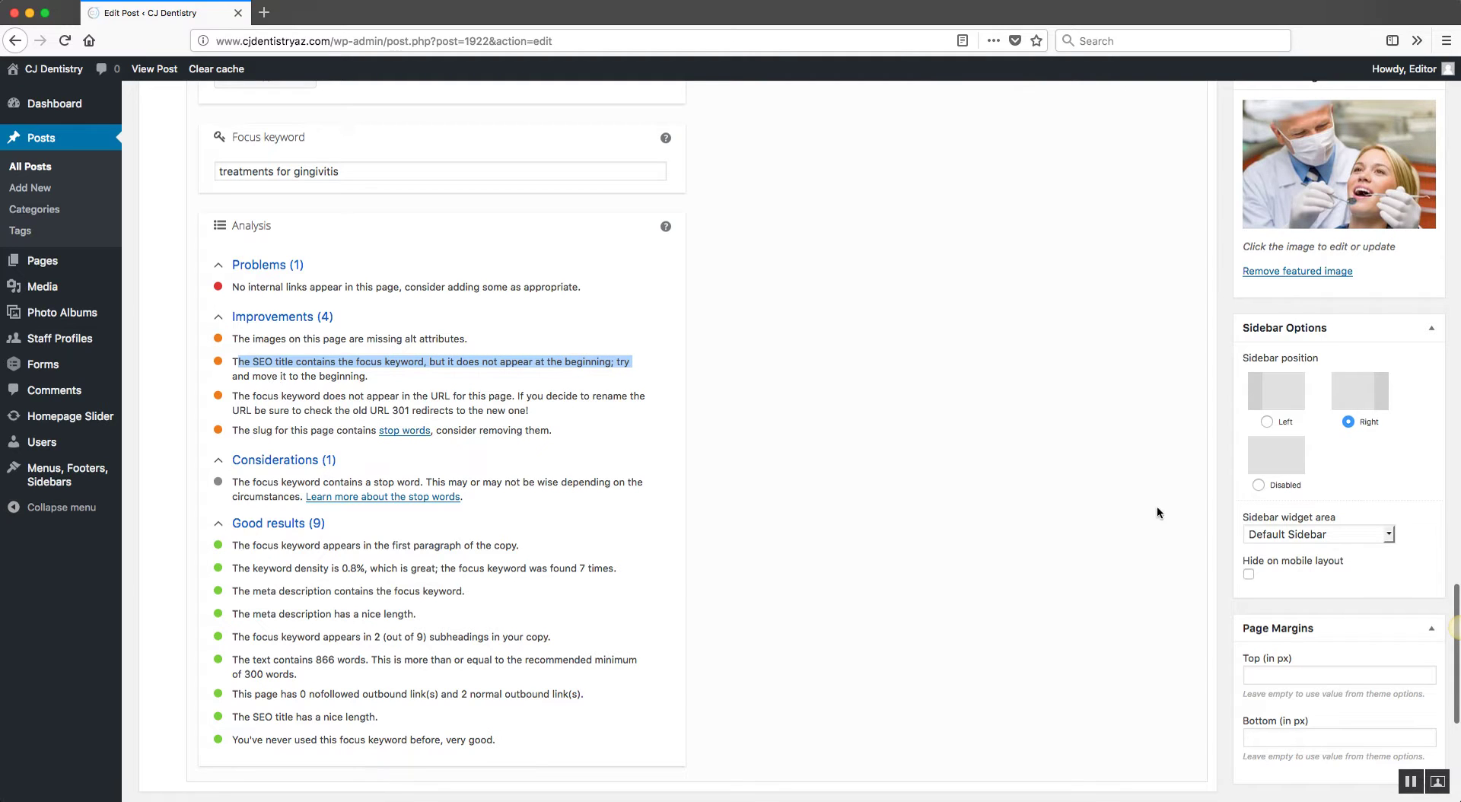
Remove "Causes and" from the start of the SEO title and insert "Causes of Gingivitis -" before "The Best Guide"
scroll(945, 585, up, 10)
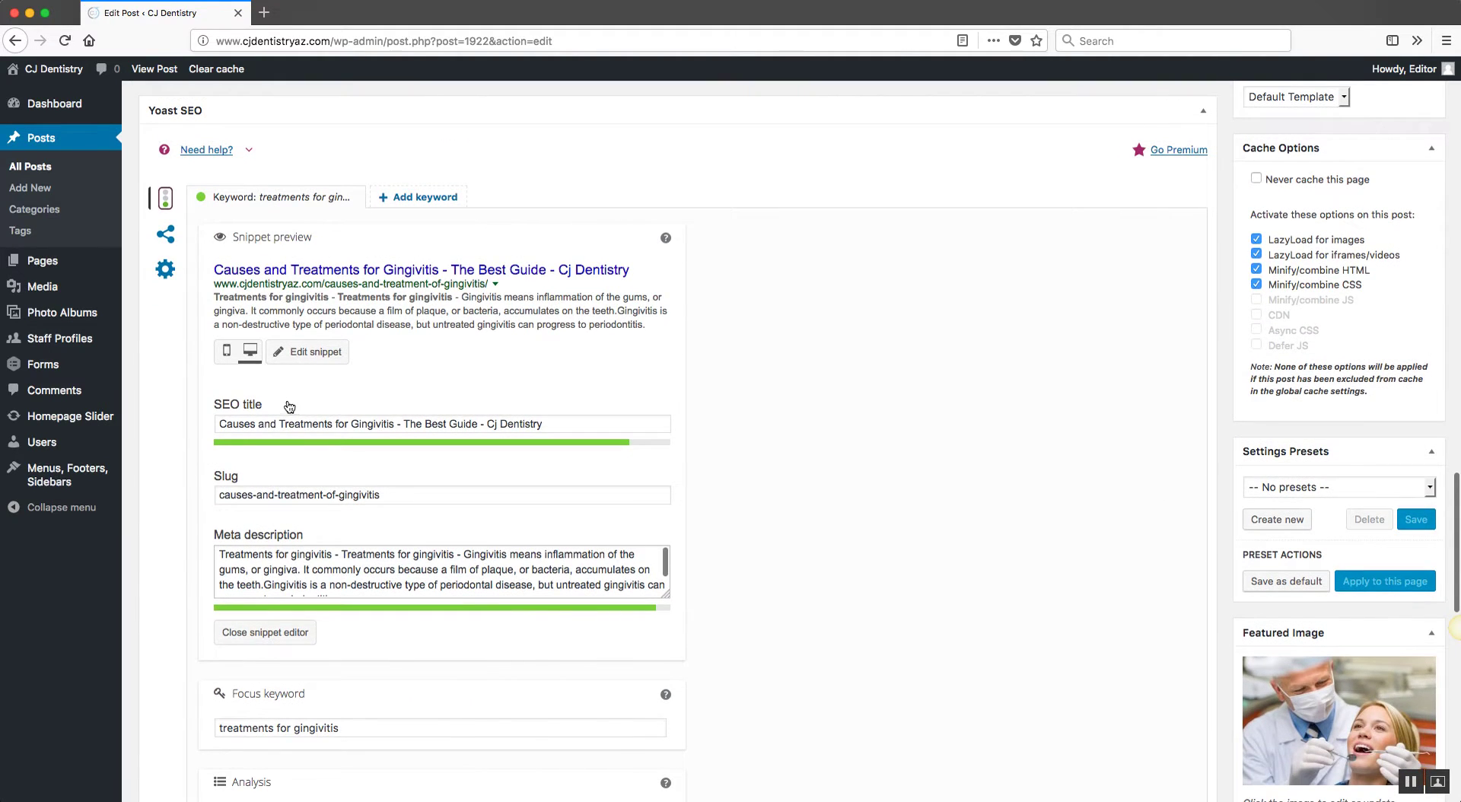
click(281, 425)
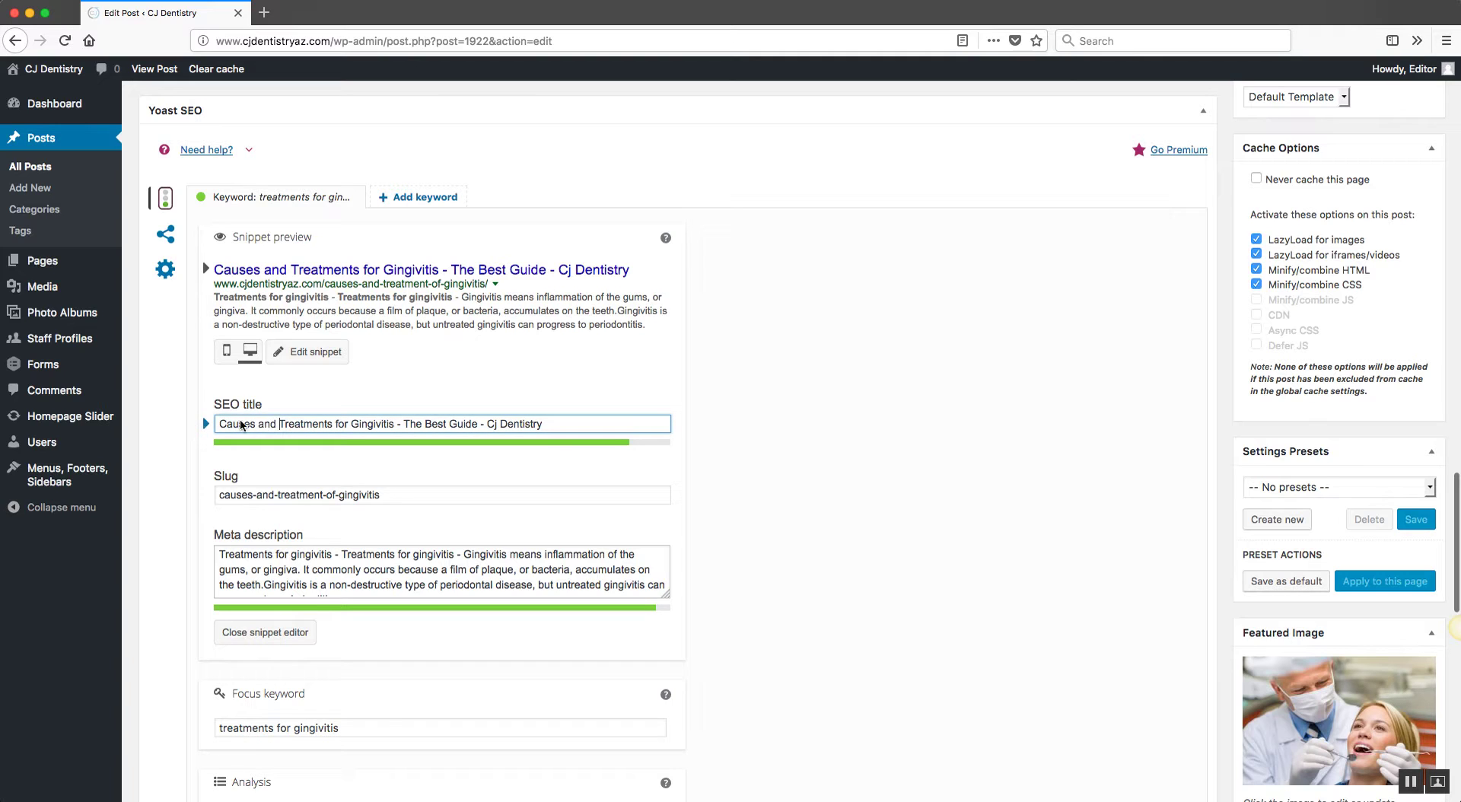
drag(280, 424, 219, 424)
key(BackSpace)
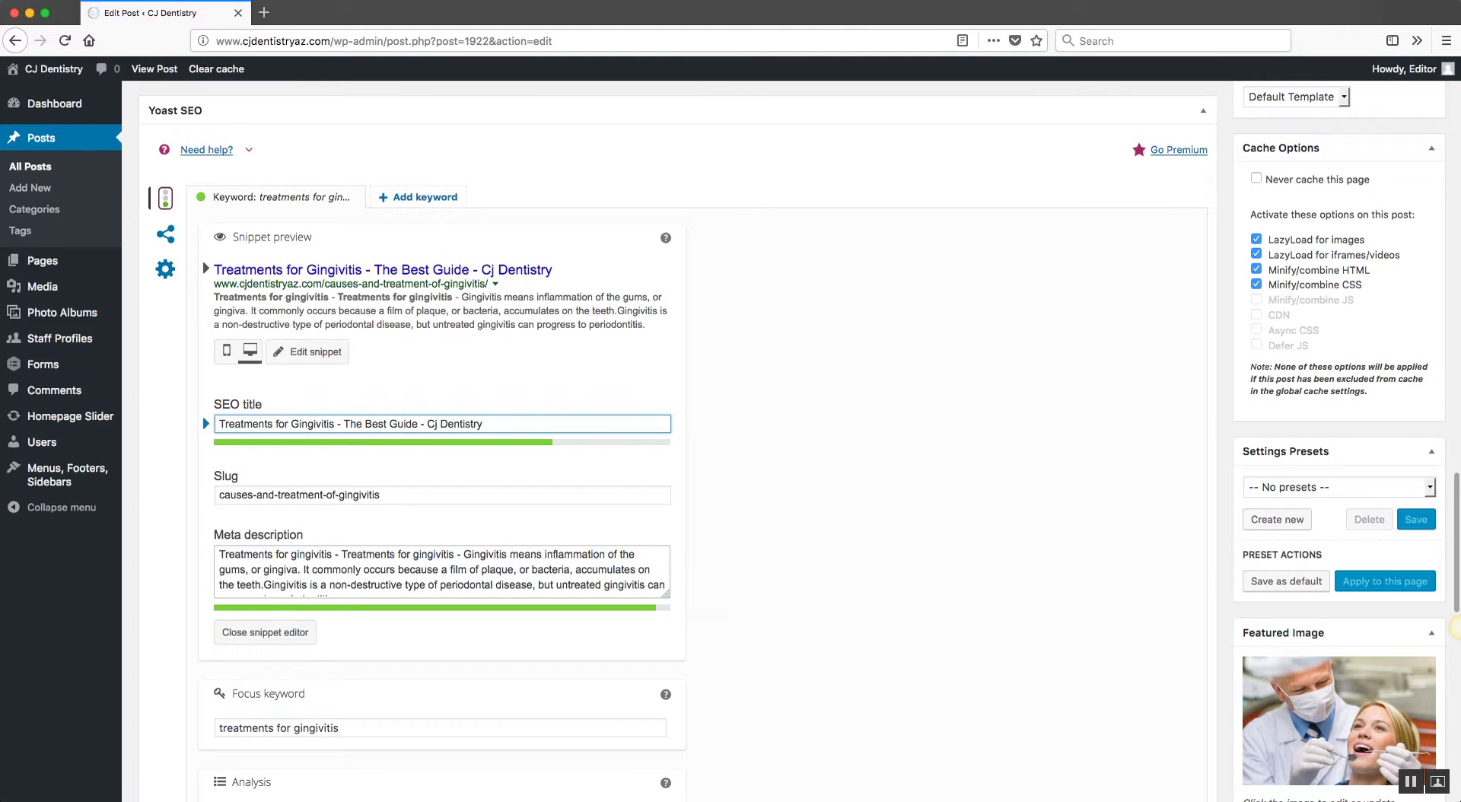
click(346, 424)
text(Causes of )
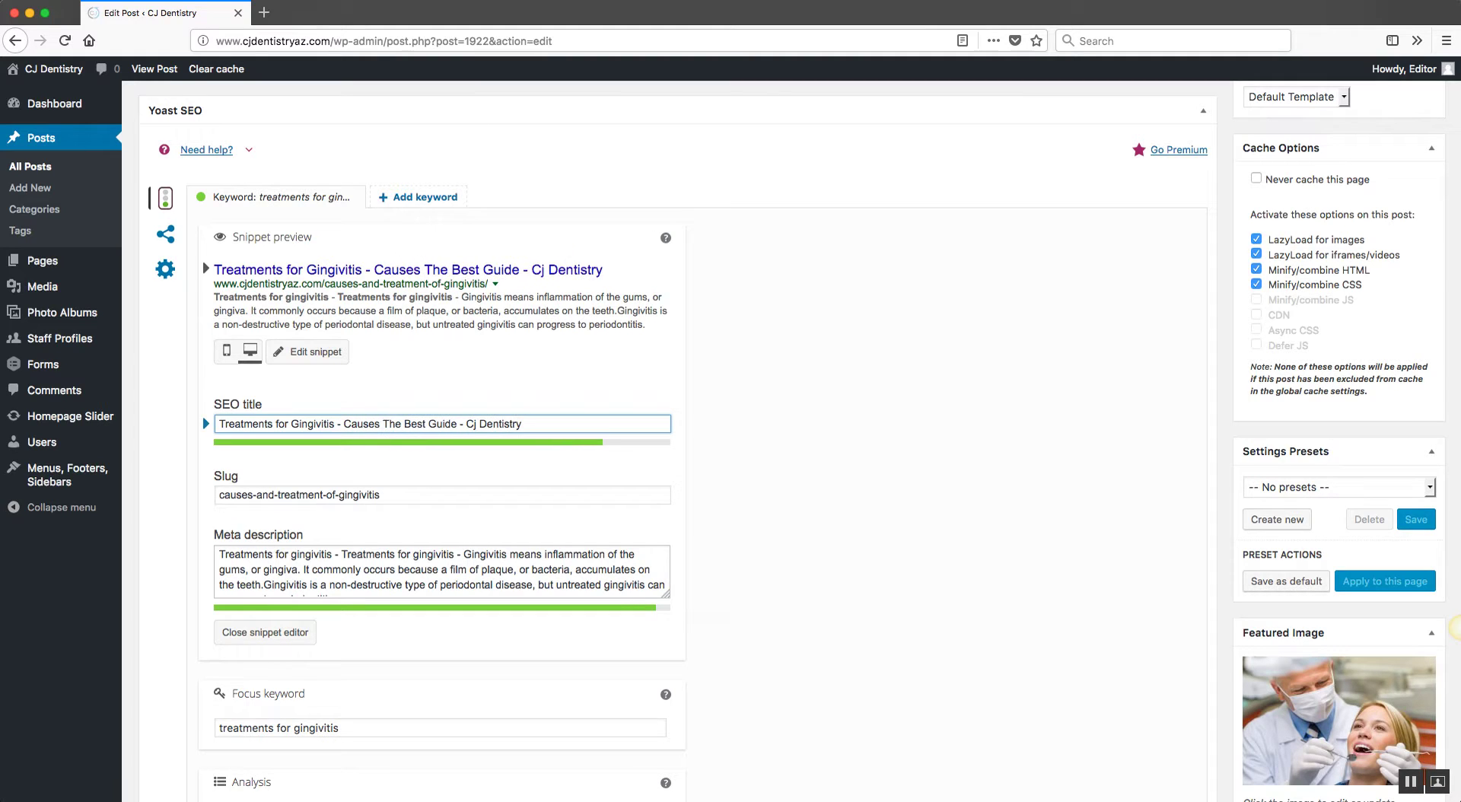
text(Gingivitis -)
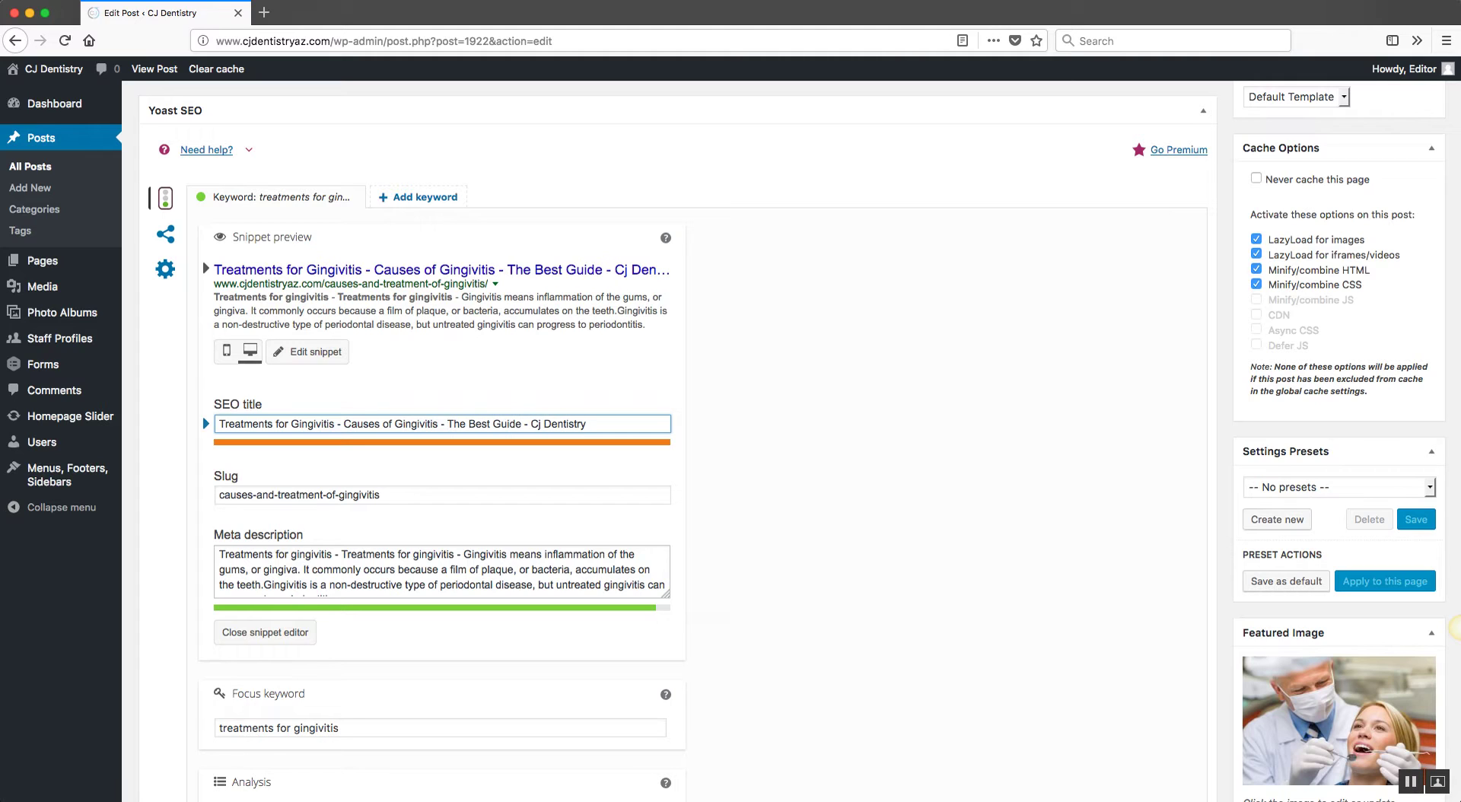
Shorten the SEO title to "Treatments for Gingivitis - Causes of Gingivitis - Cj Dentistry"
drag(529, 424, 454, 423)
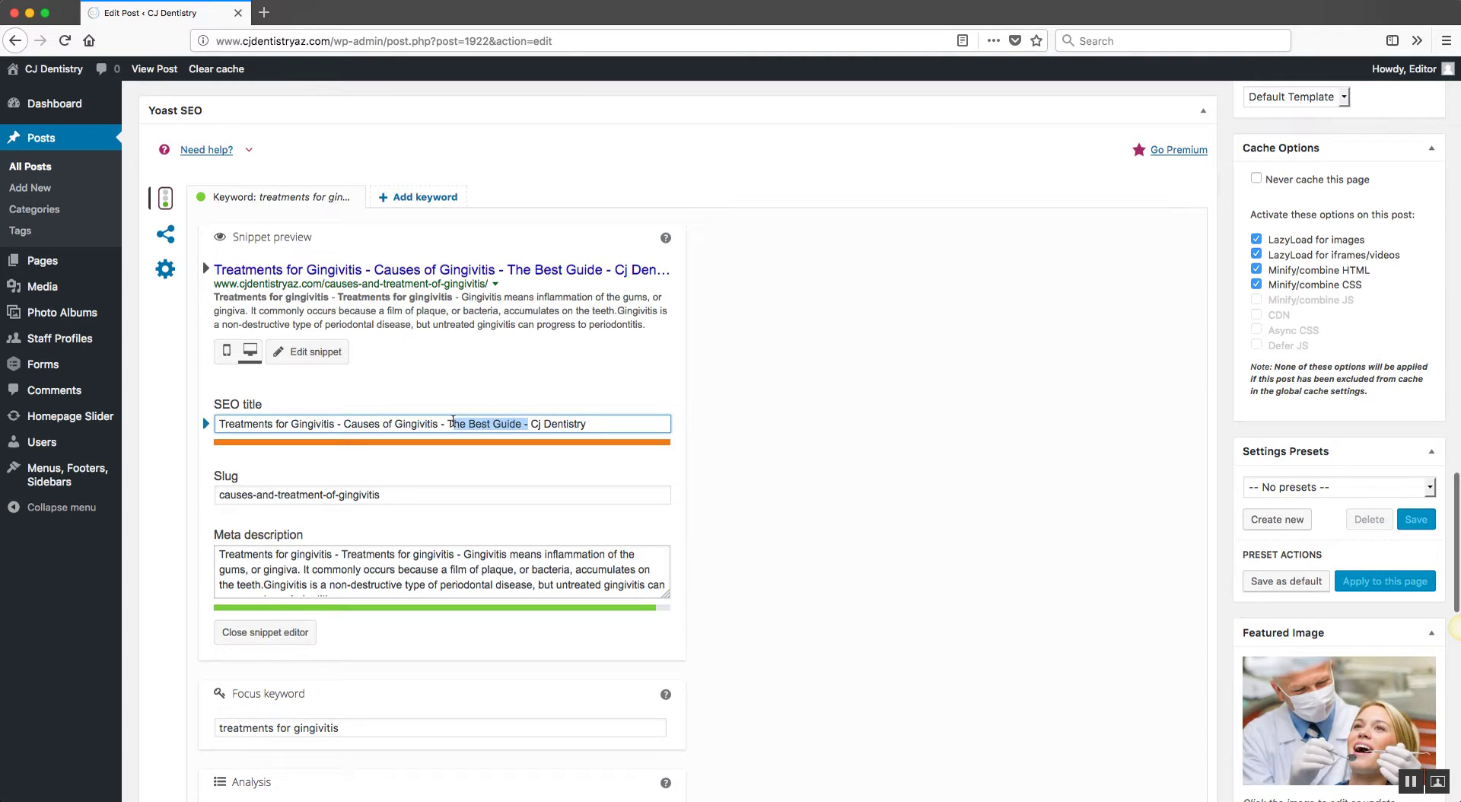
key(BackSpace)
key(BackSpace)
click(752, 427)
Review the updated analysis for the SEO title and meta description, and the remaining problem concerning internal links
scroll(724, 402, down, 4)
scroll(724, 394, down, 2)
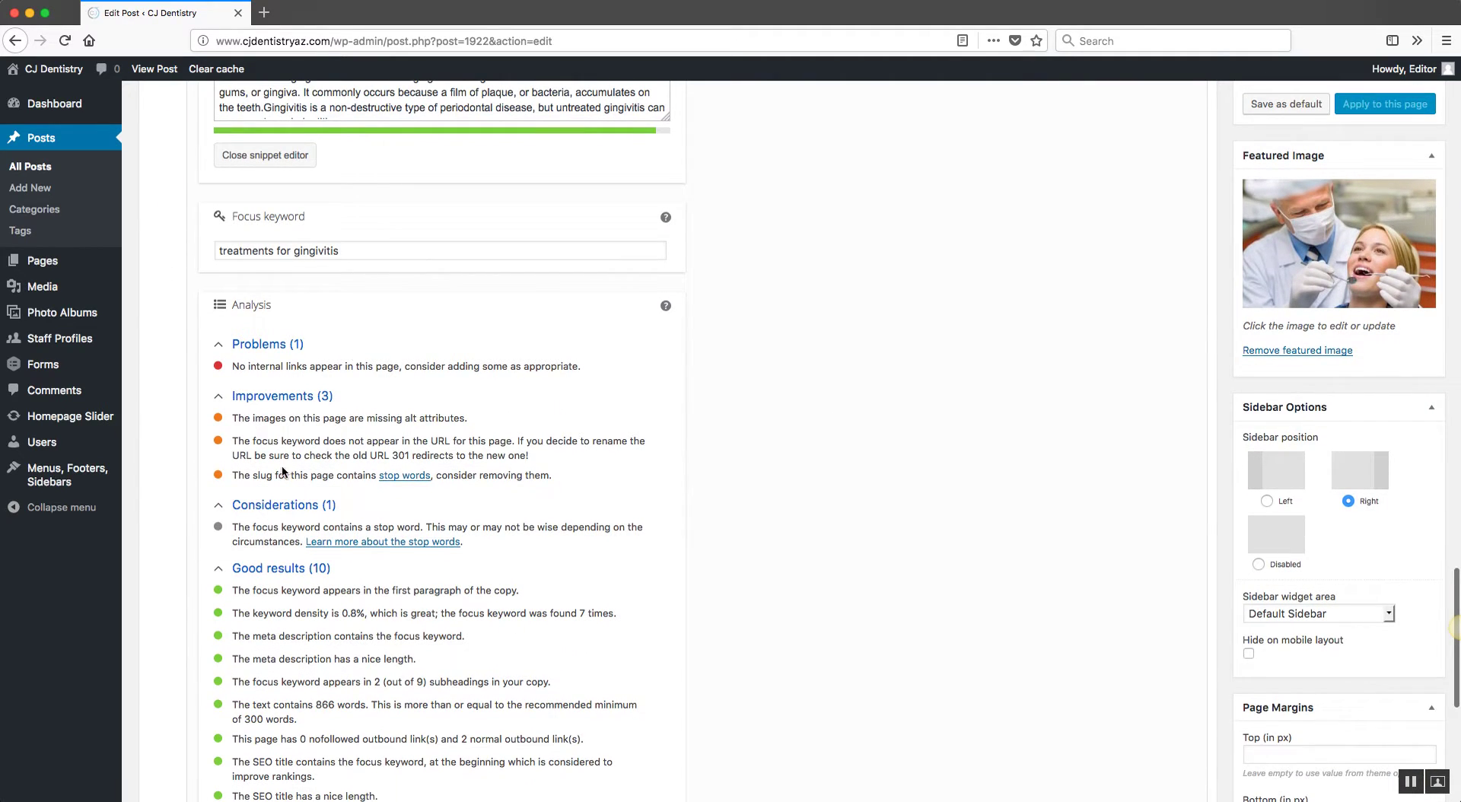
scroll(285, 517, down, 2)
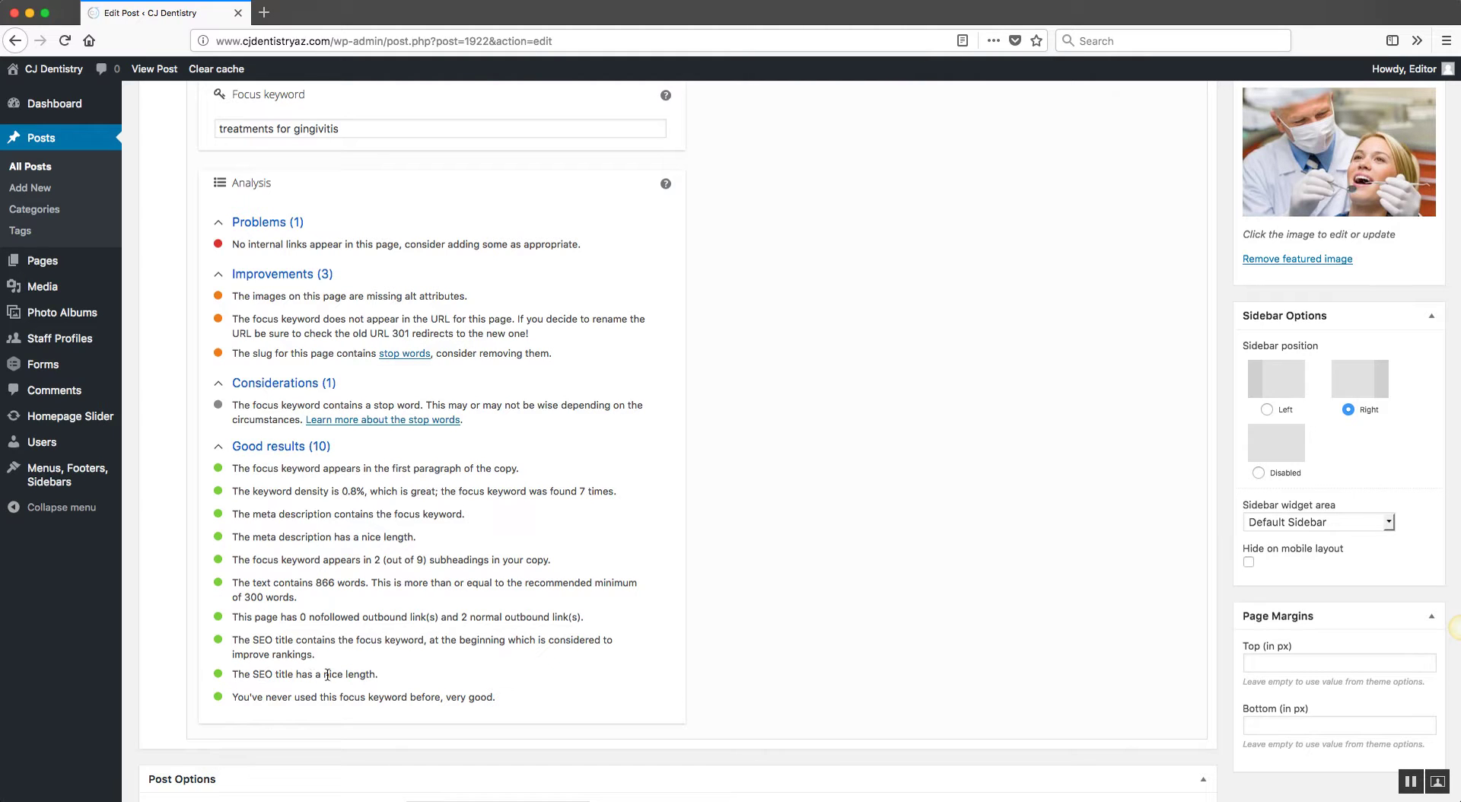
scroll(945, 592, up, 10)
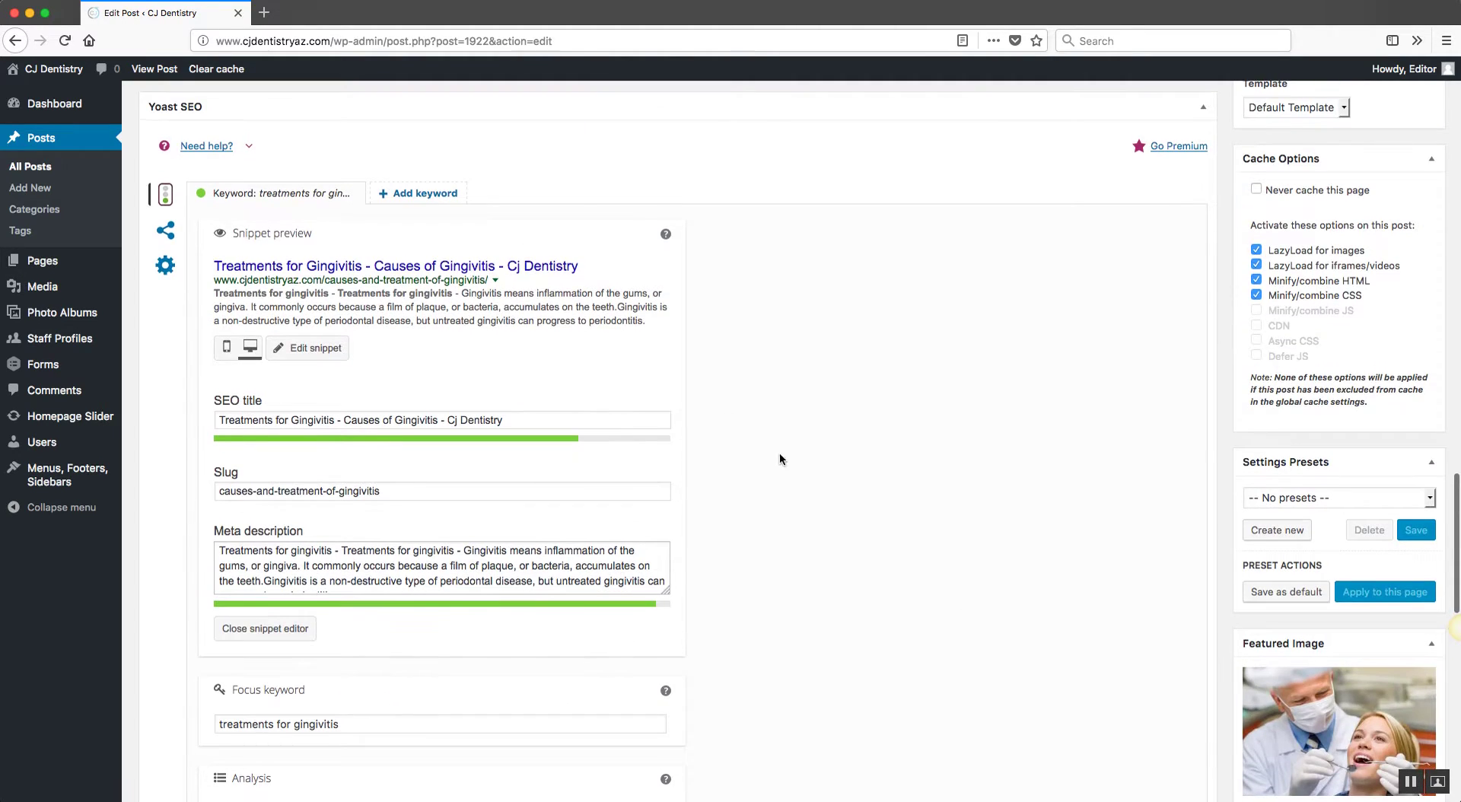
click(496, 422)
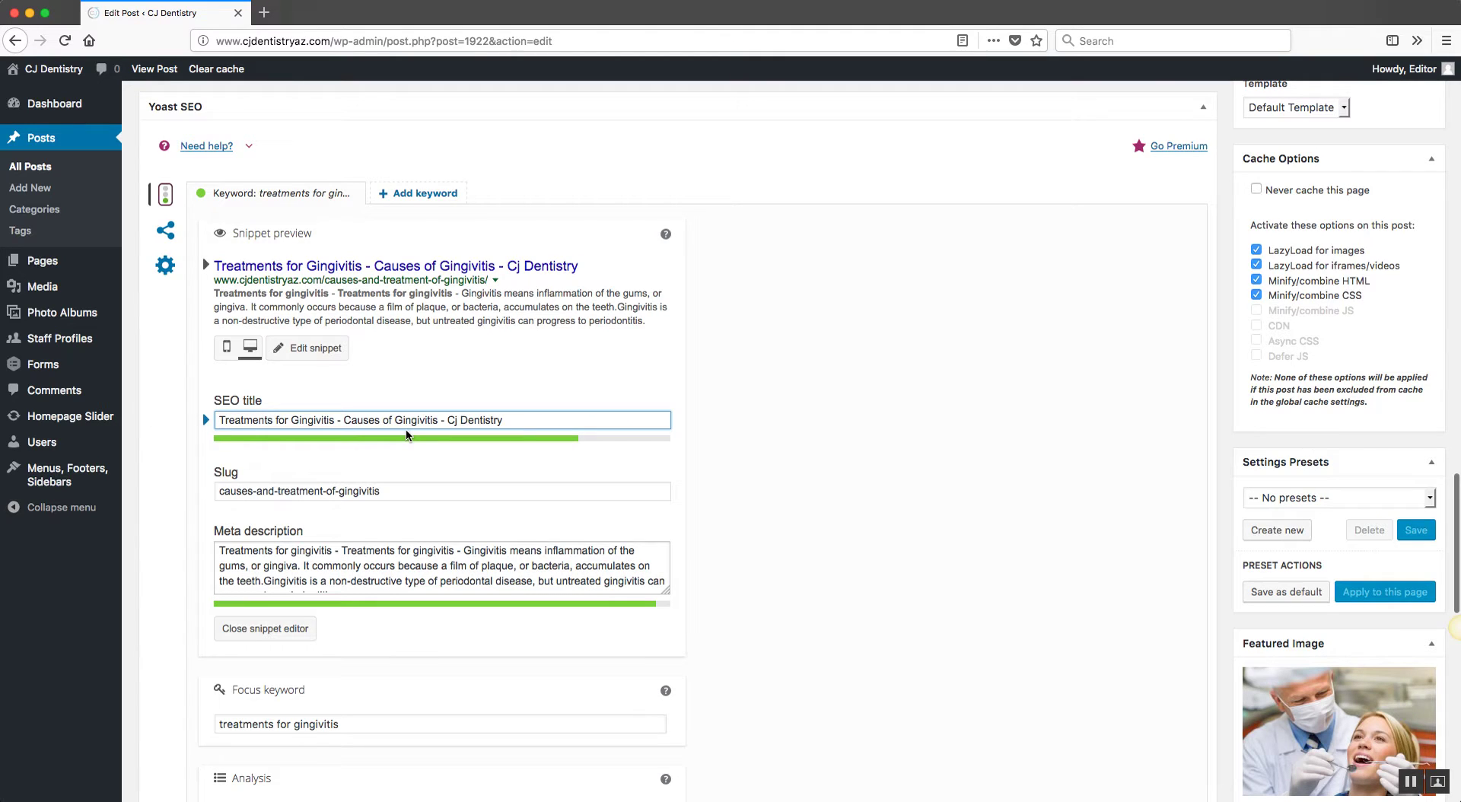
click(286, 550)
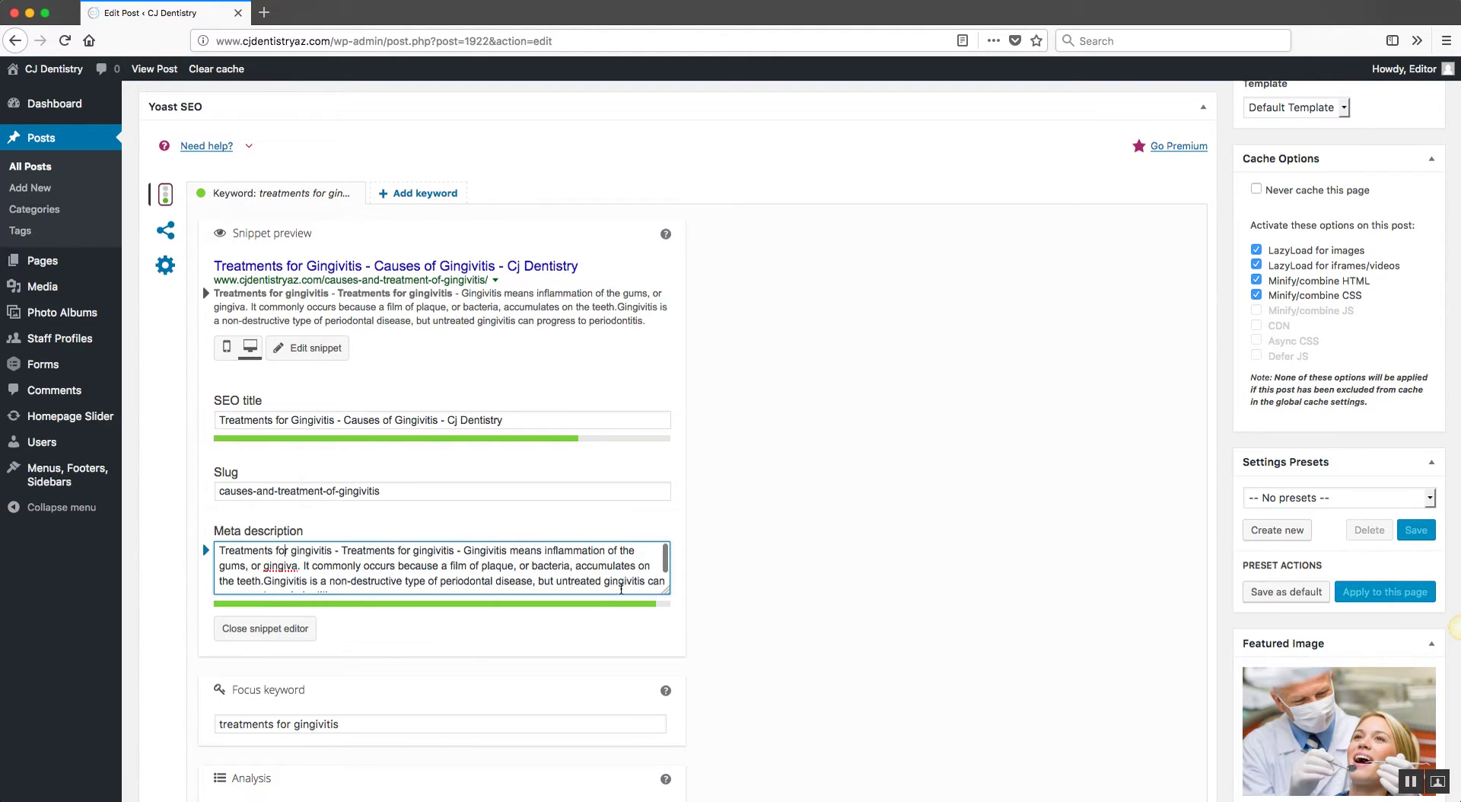
scroll(774, 417, up, 1)
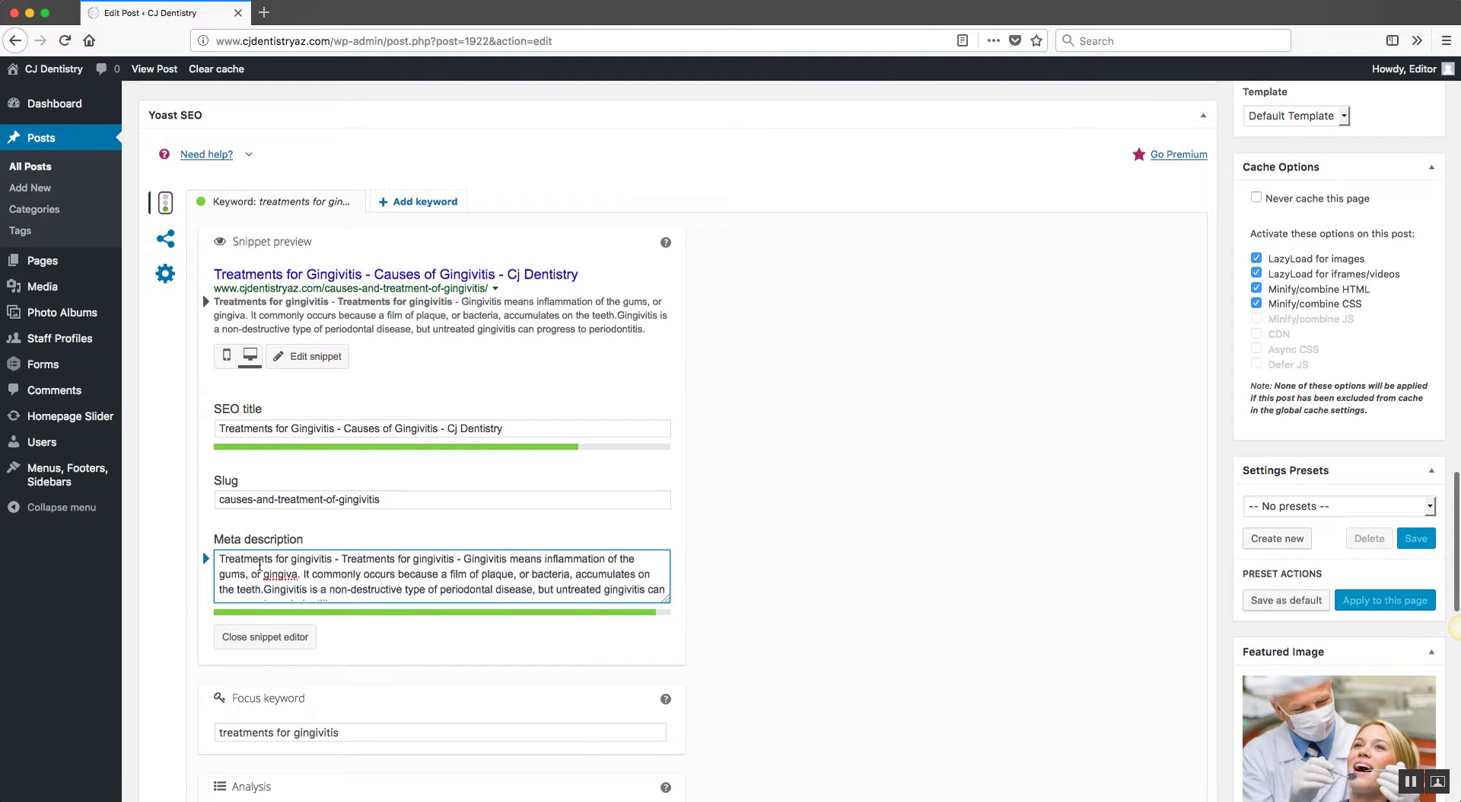
scroll(823, 467, down, 10)
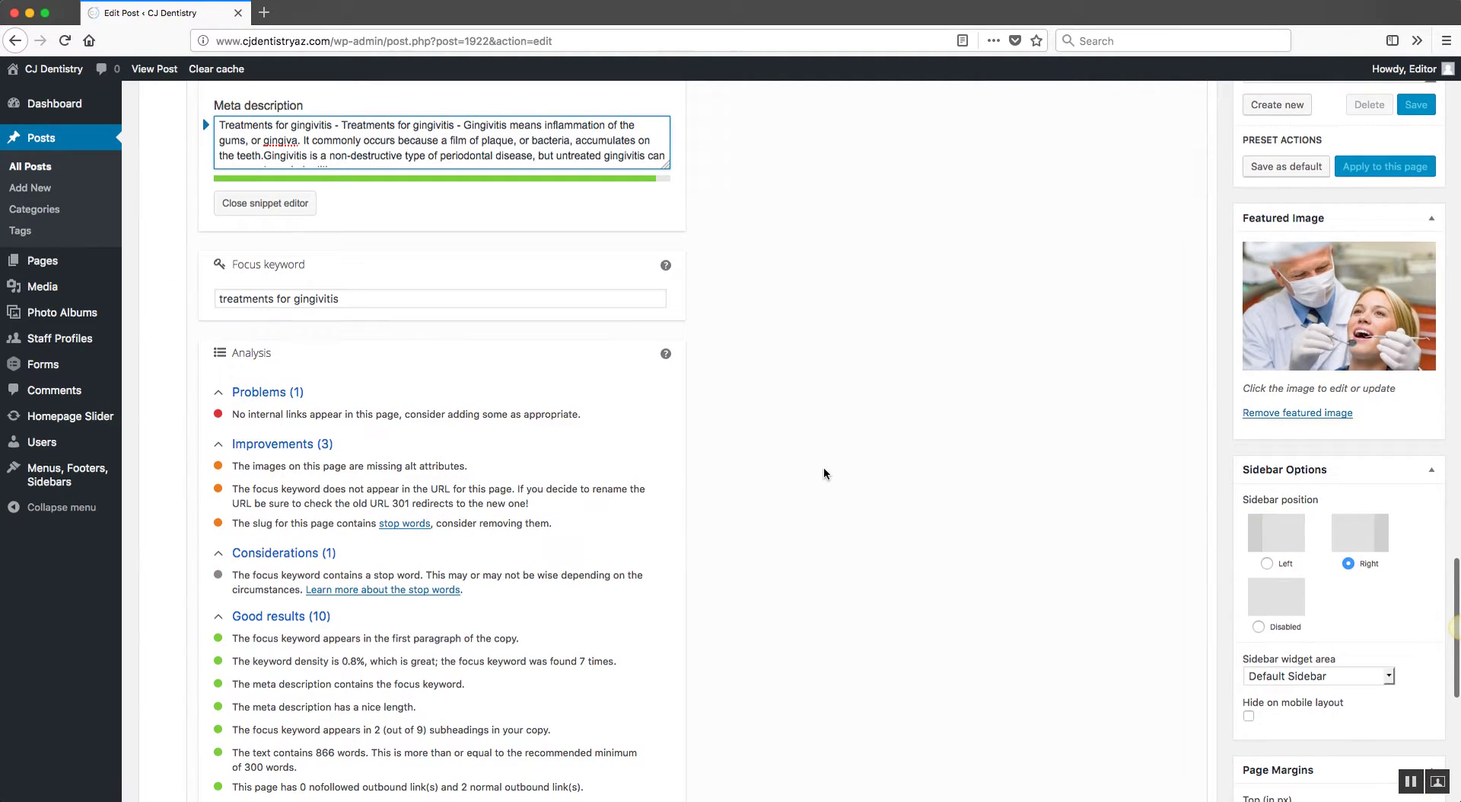
drag(233, 414, 610, 417)
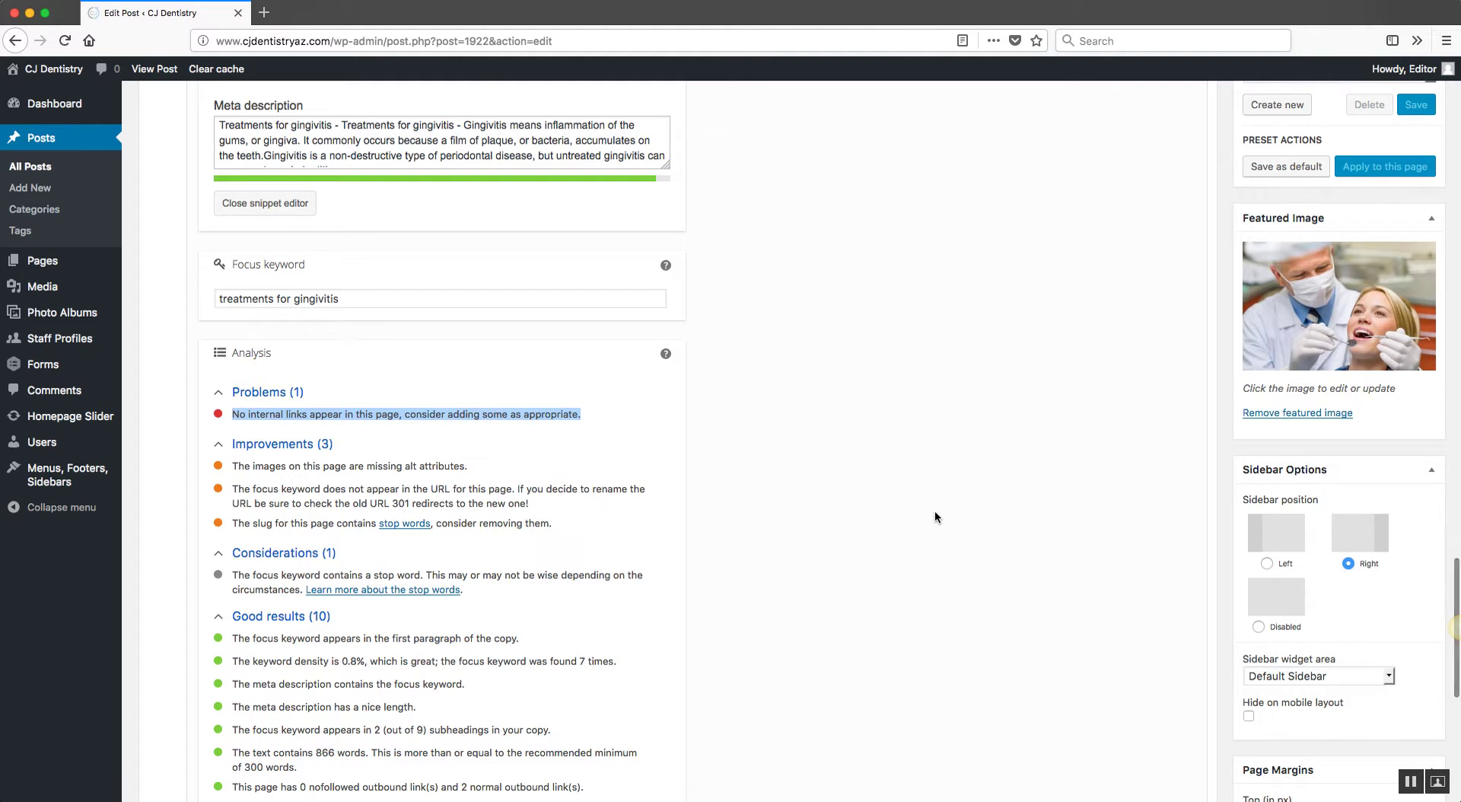
scroll(935, 514, up, 20)
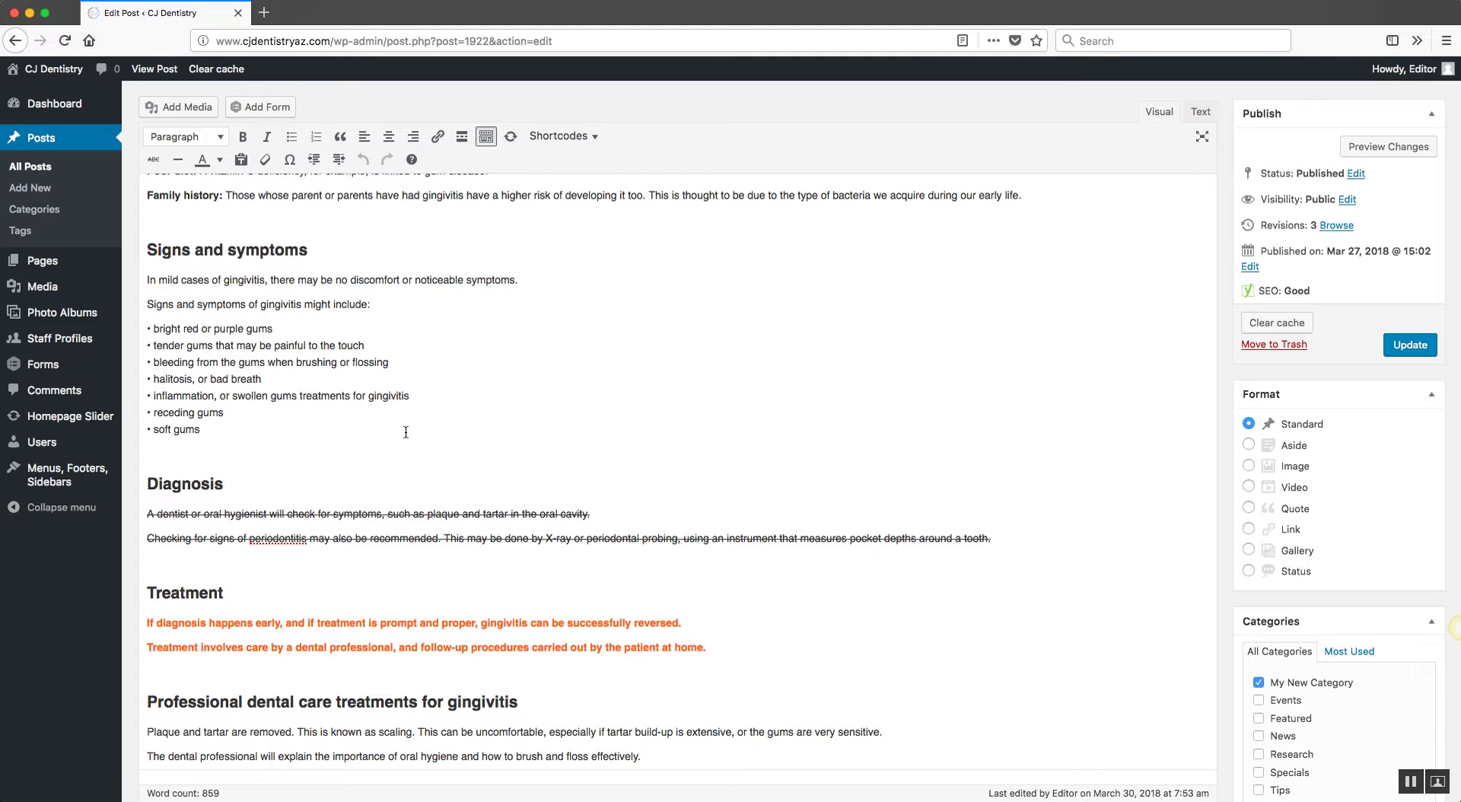
scroll(599, 320, up, 5)
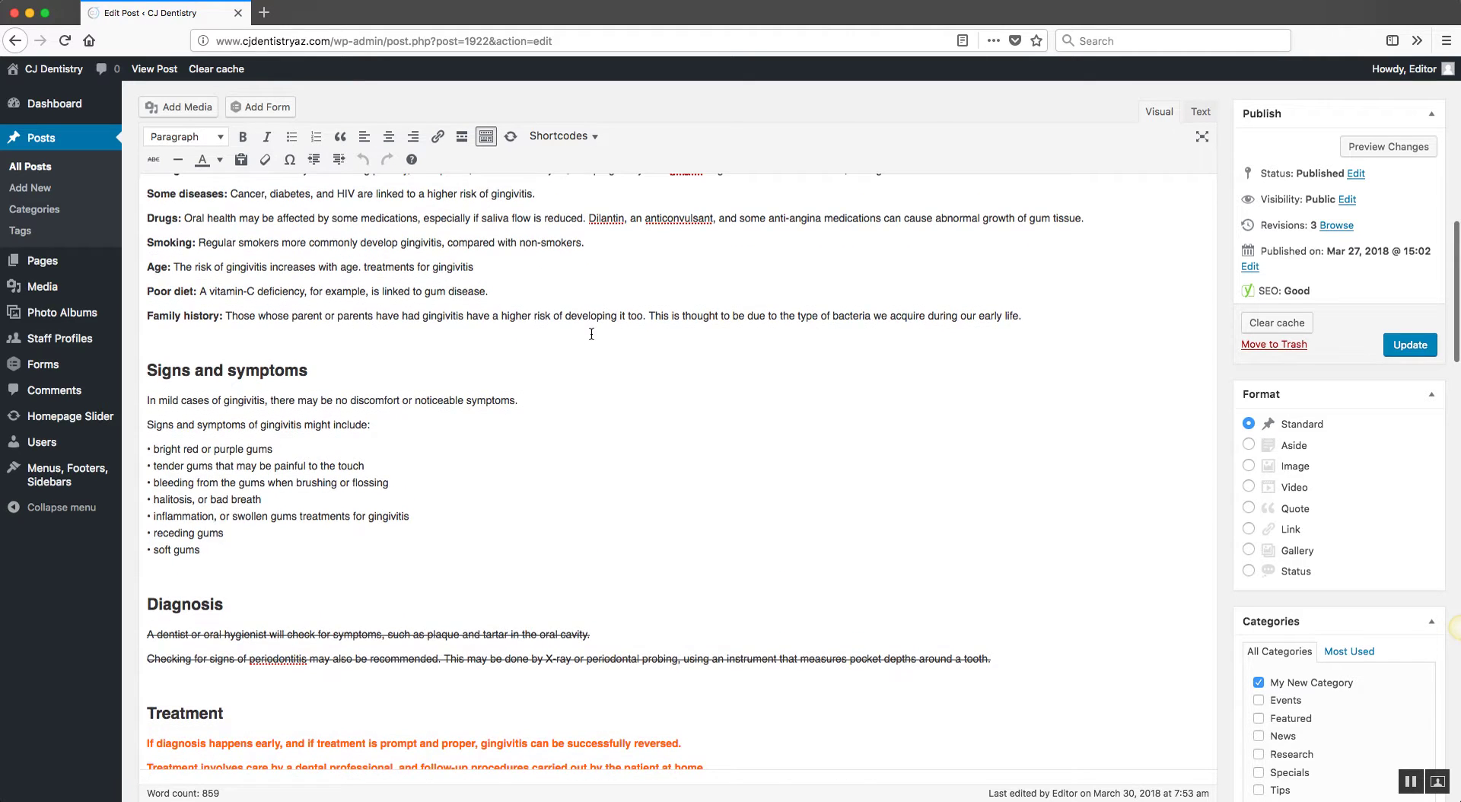
scroll(474, 420, up, 2)
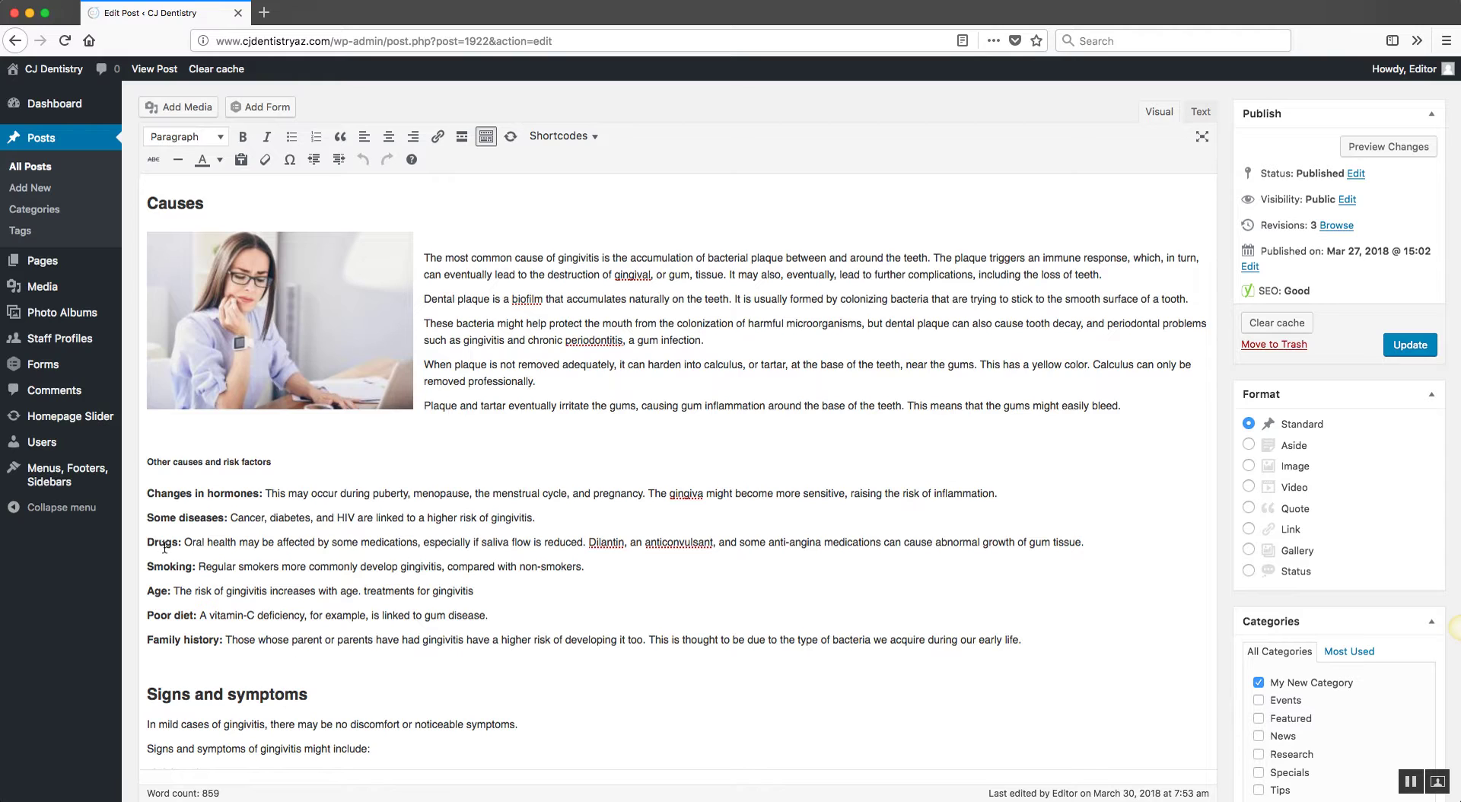
drag(180, 543, 147, 543)
click(437, 137)
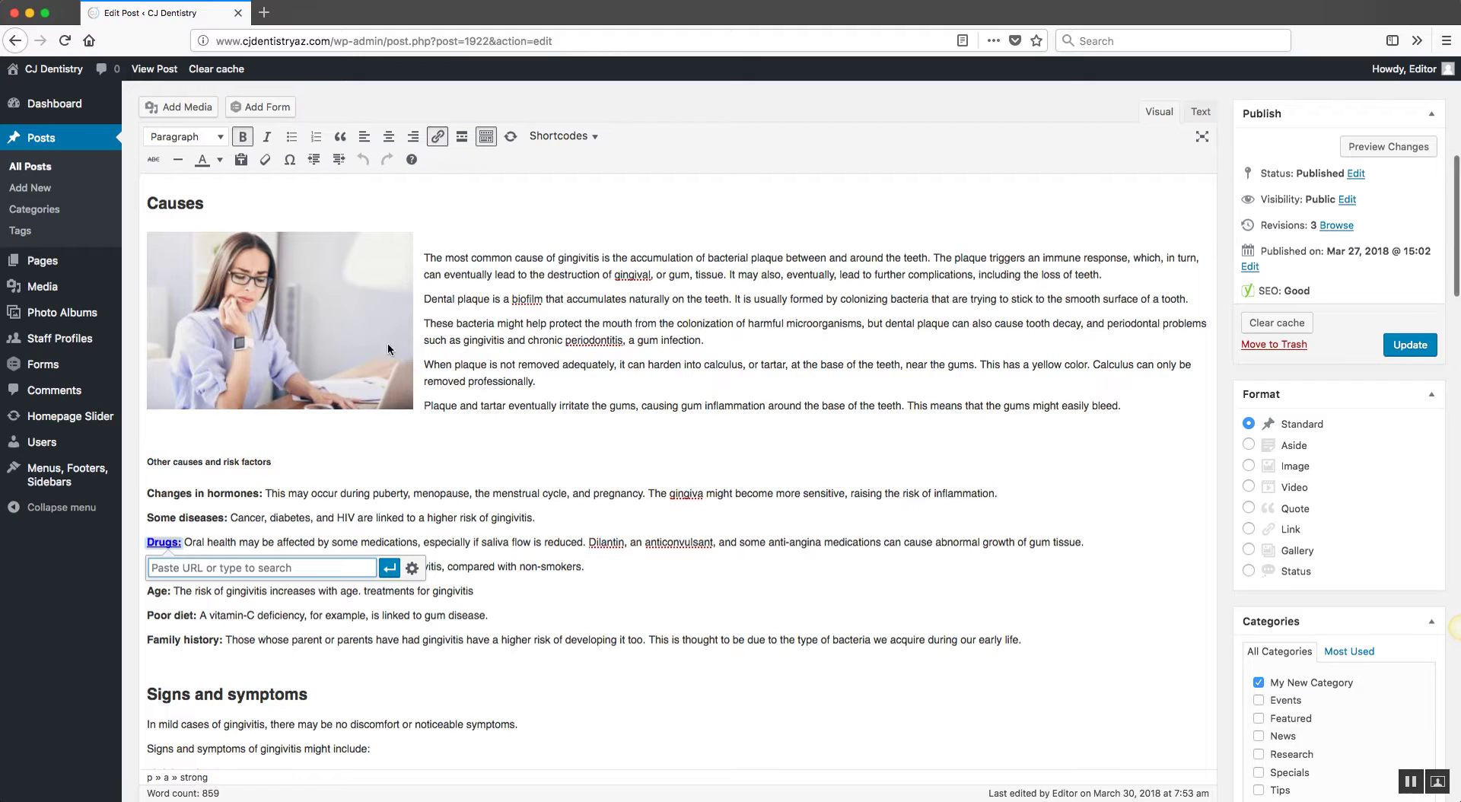
text(www.myblogpost.com/)
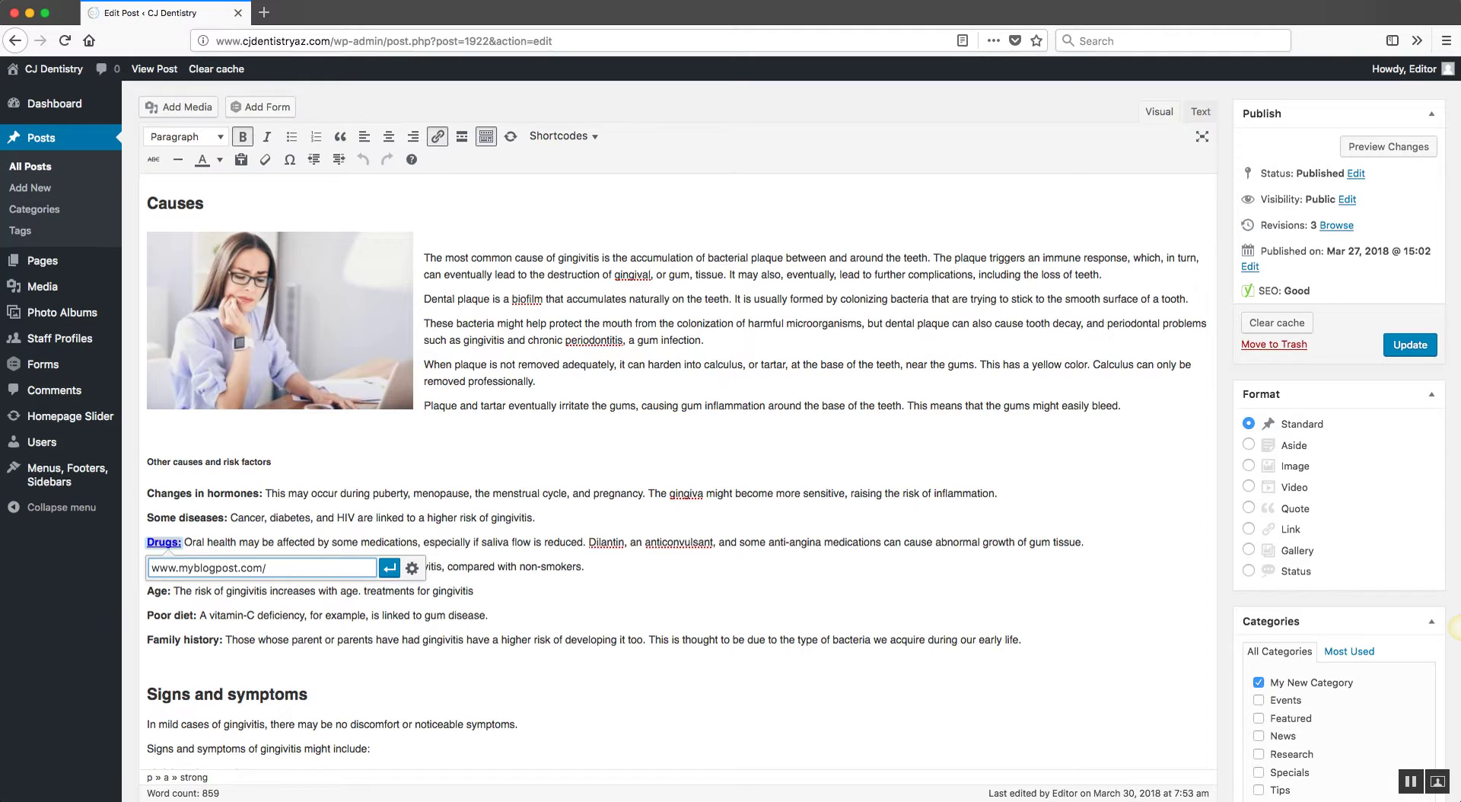
drag(295, 571, 142, 570)
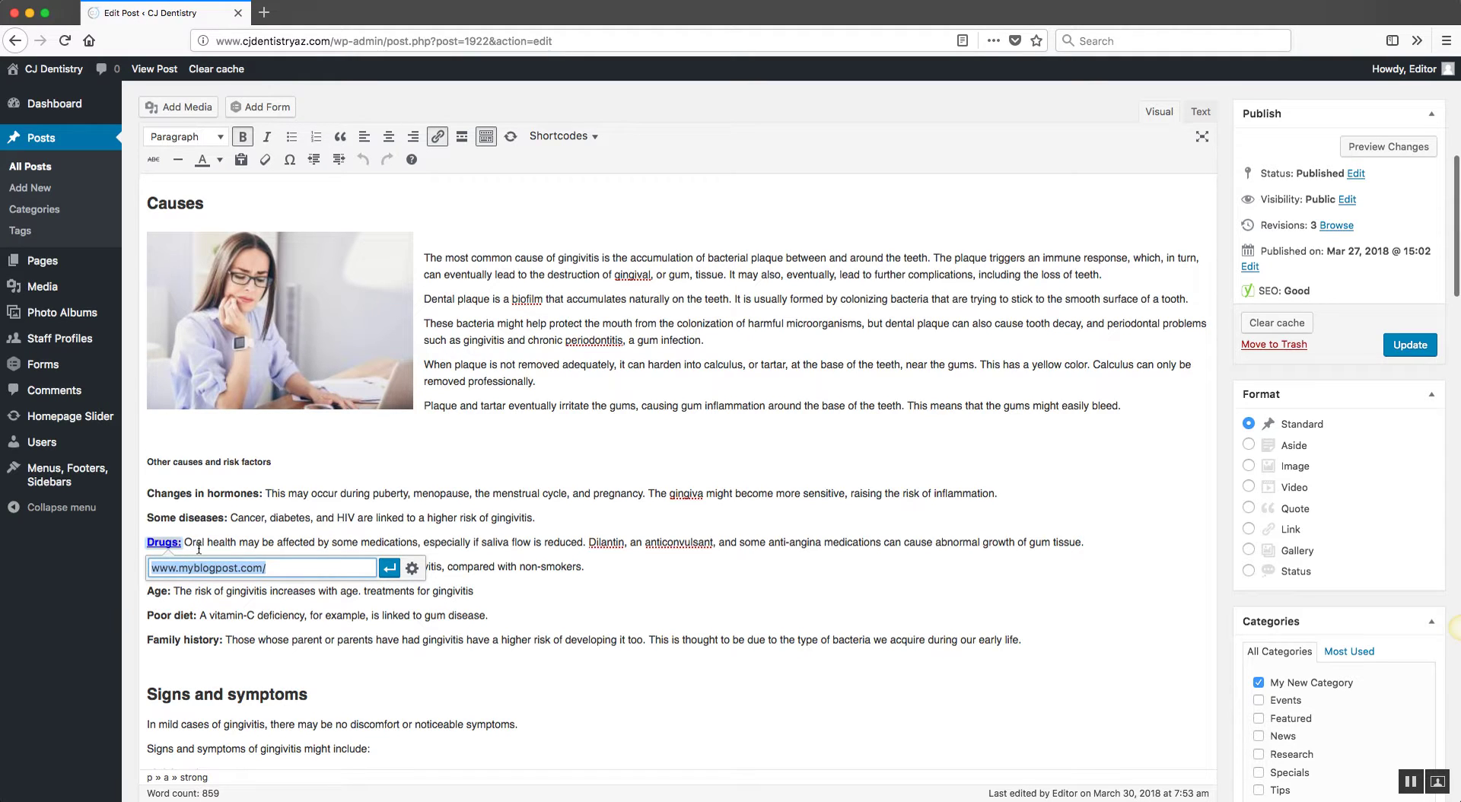
Replace the example address with the existing post "What Is Flouride?" and add the link to "Drugs:"
click(412, 568)
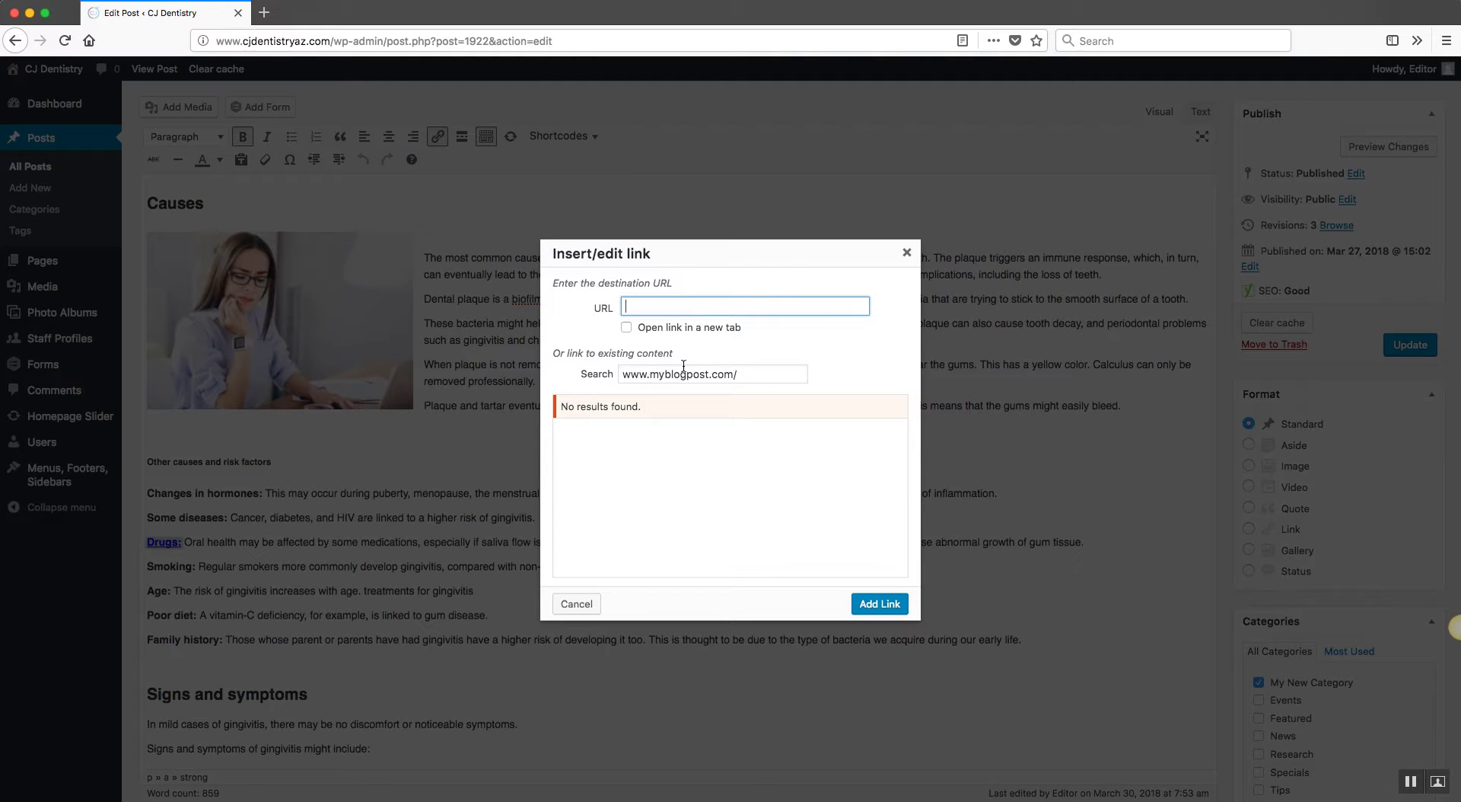
triple_click(714, 374)
key(BackSpace)
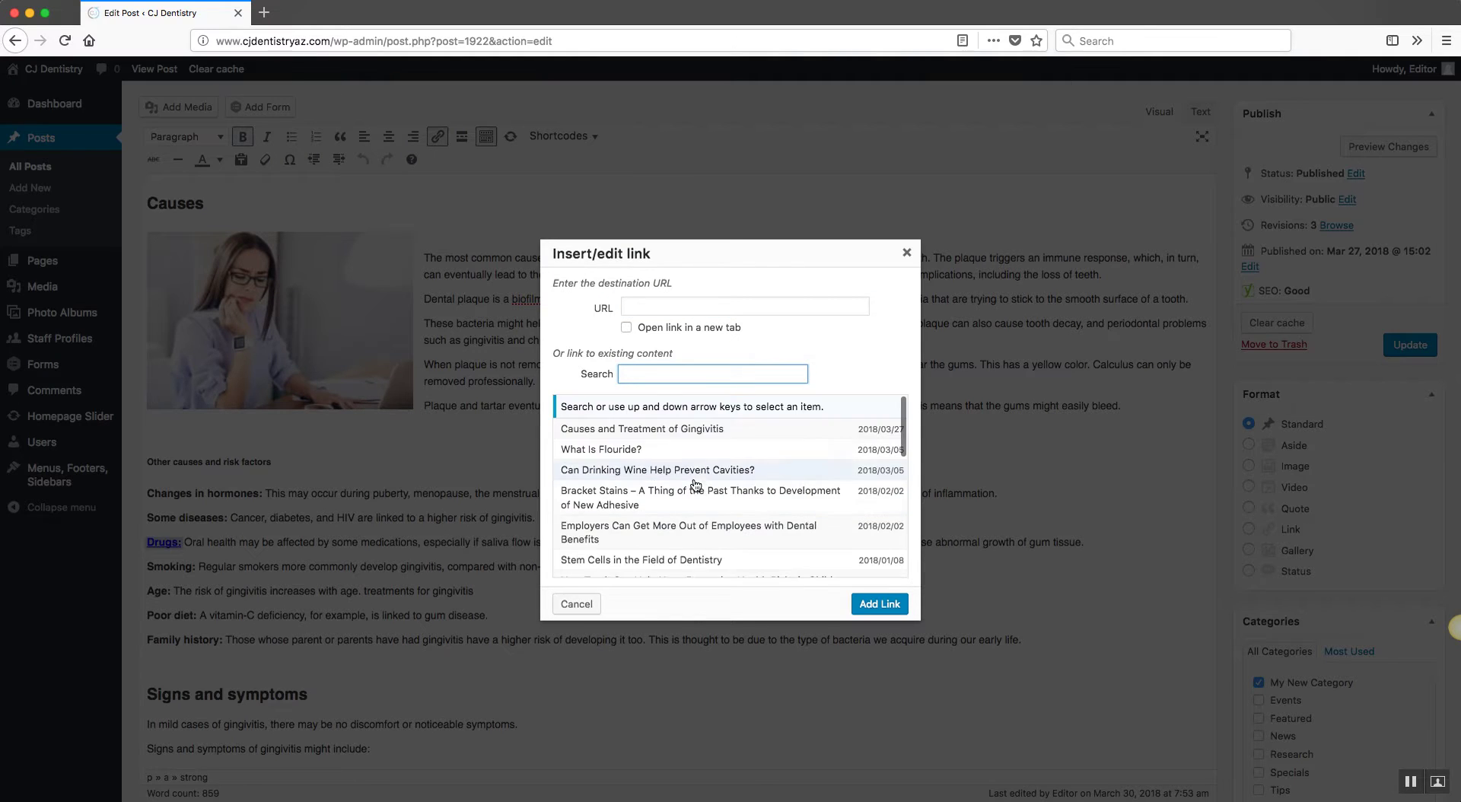
click(608, 456)
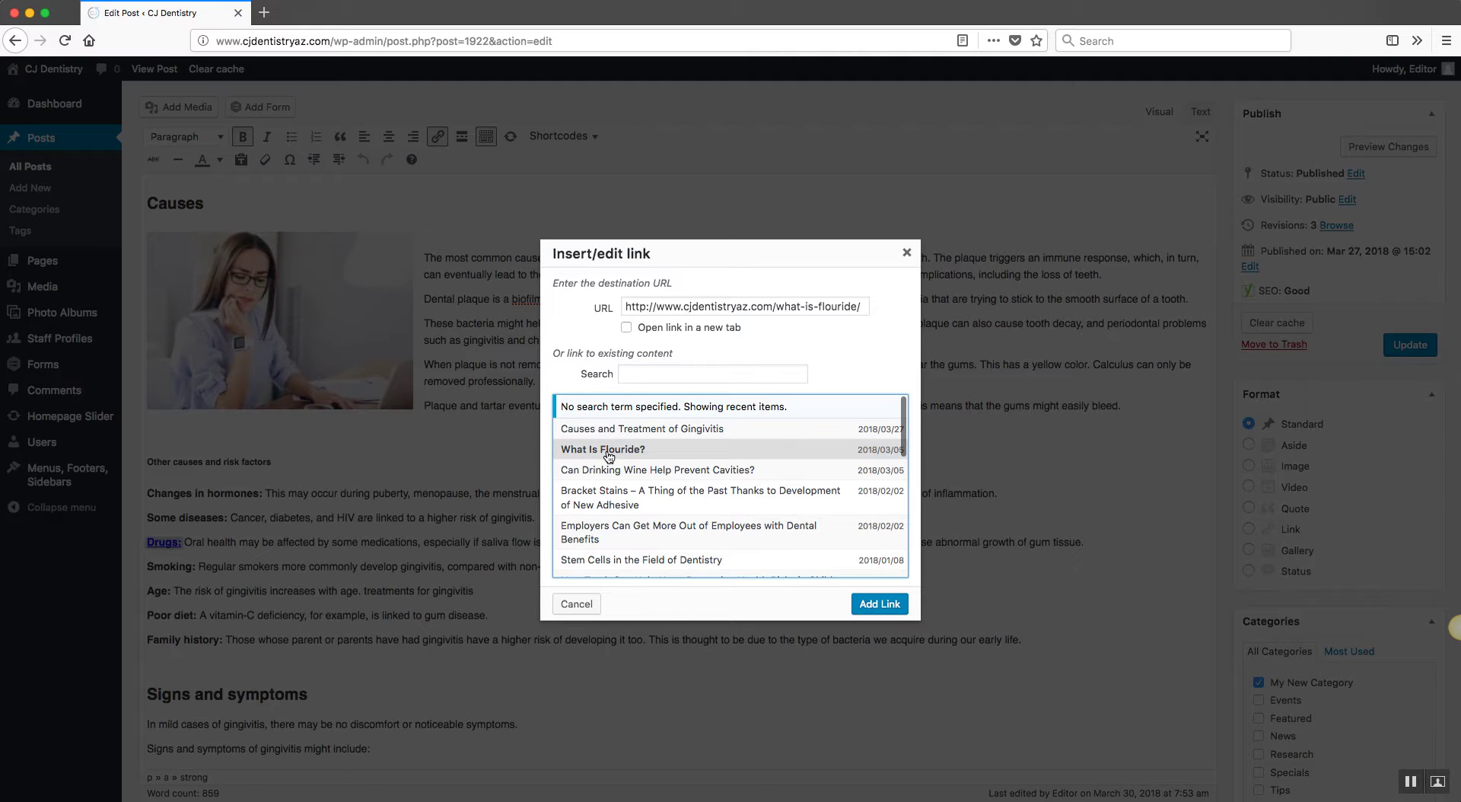
click(880, 604)
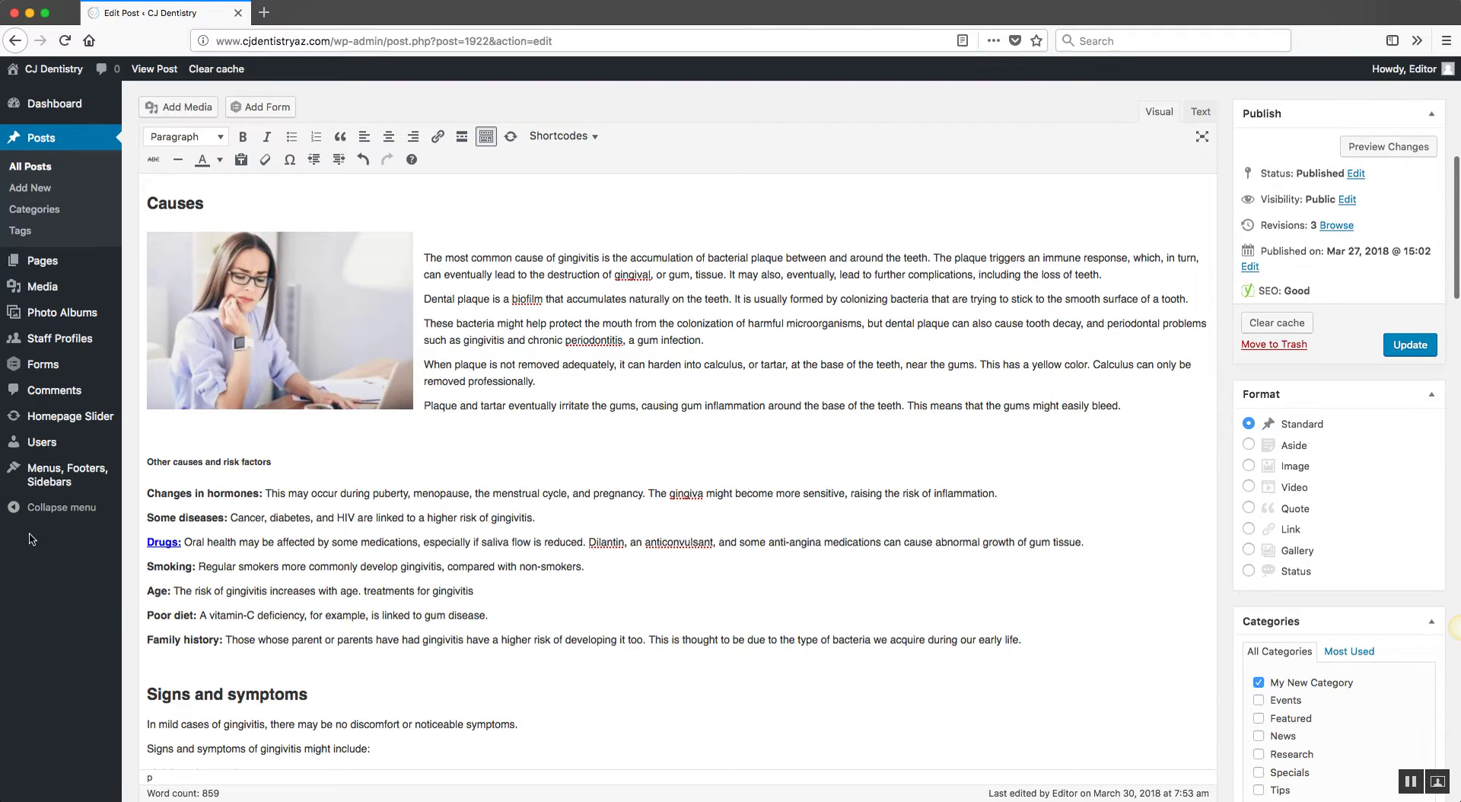
click(173, 542)
Check the updated SEO analysis for the result on internal links
scroll(595, 550, down, 3)
scroll(595, 550, down, 20)
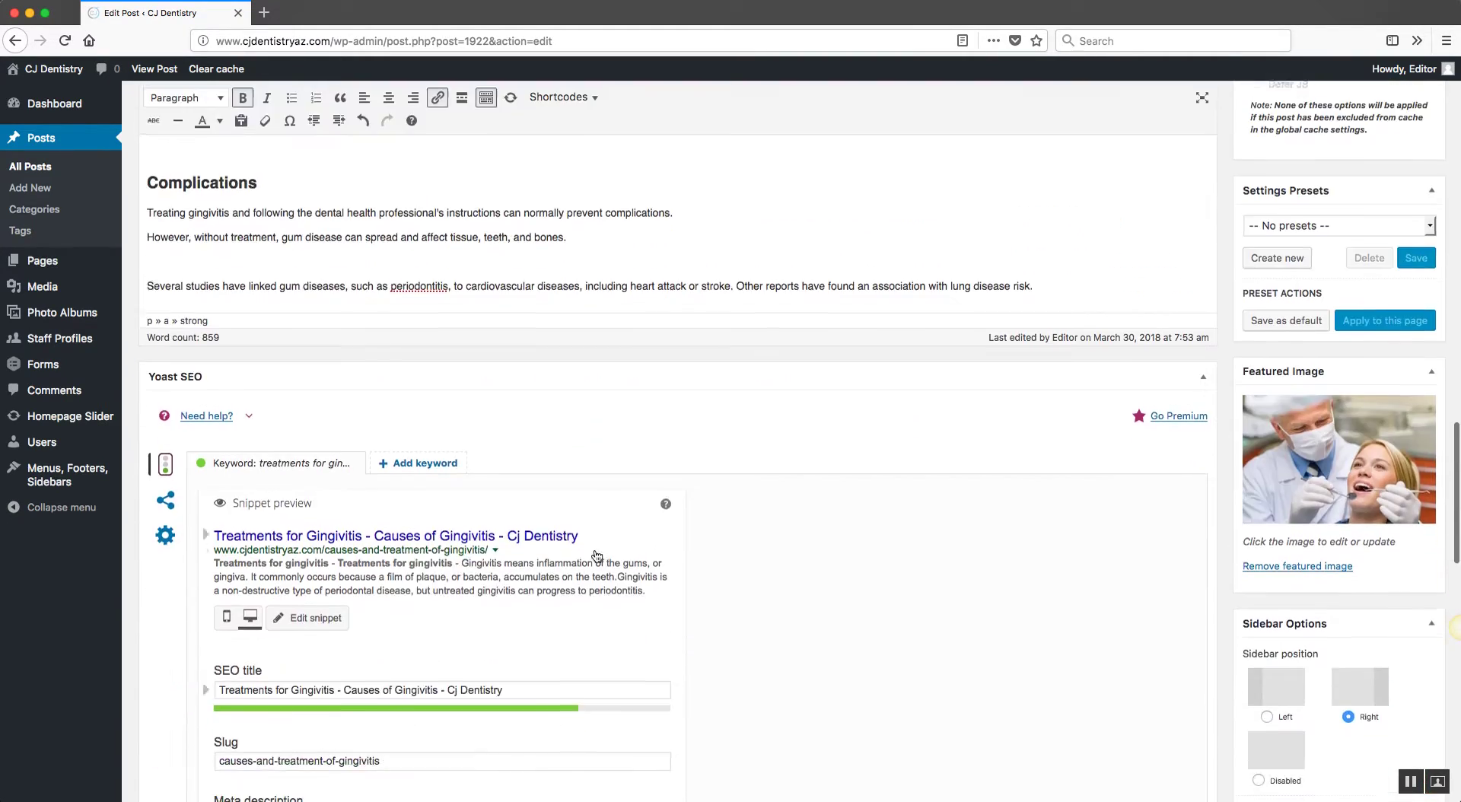
scroll(597, 556, down, 10)
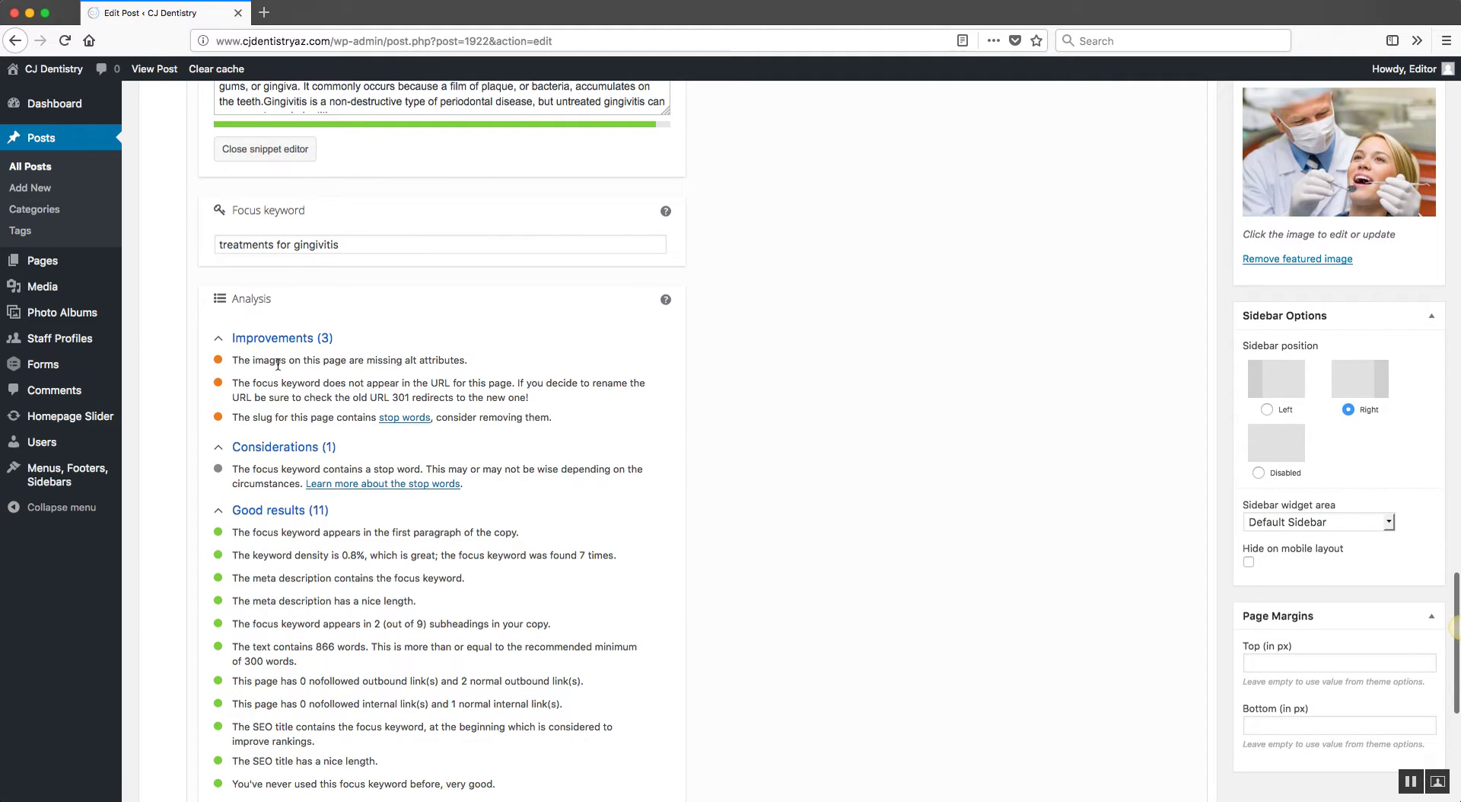
scroll(533, 577, down, 1)
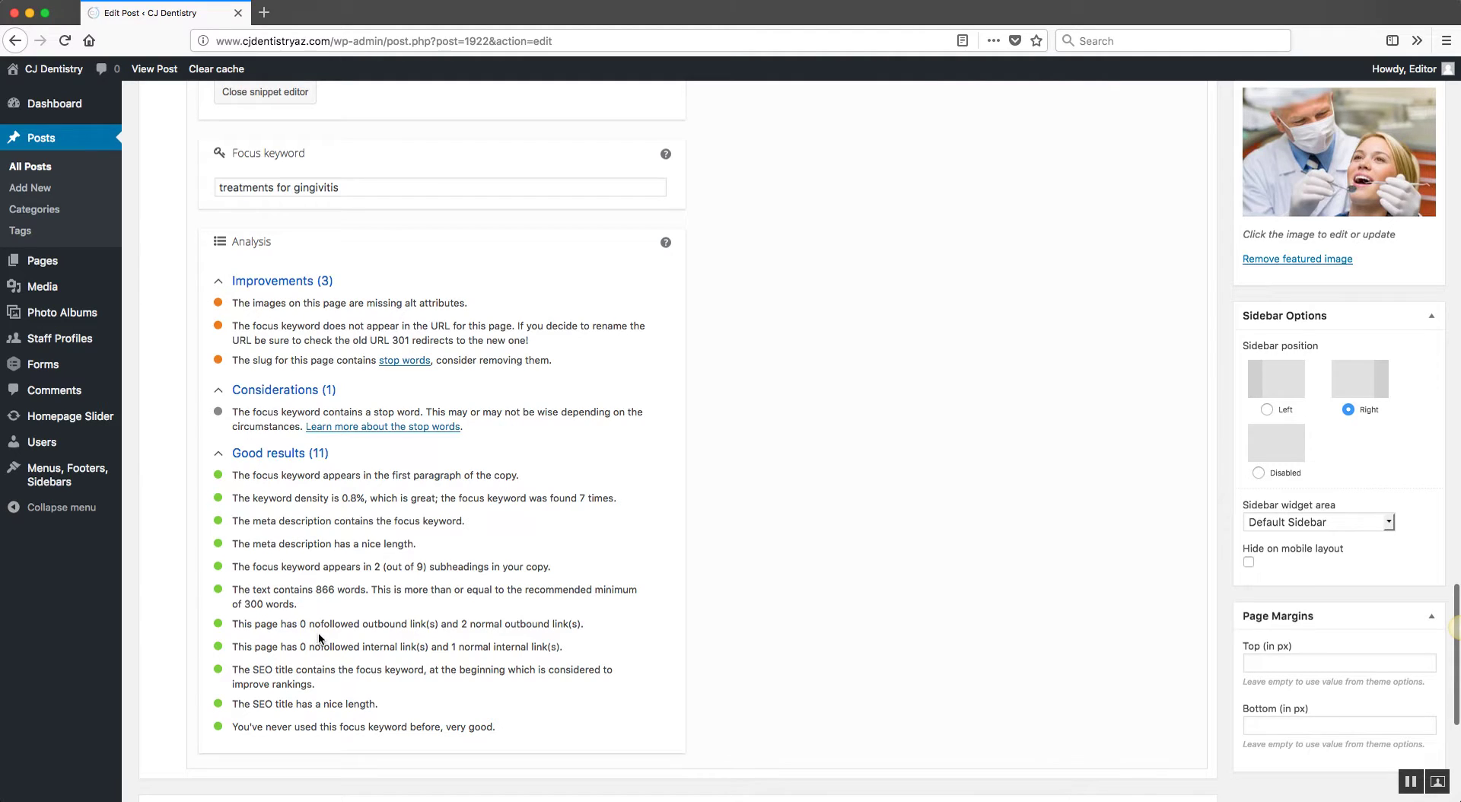
drag(563, 647, 455, 647)
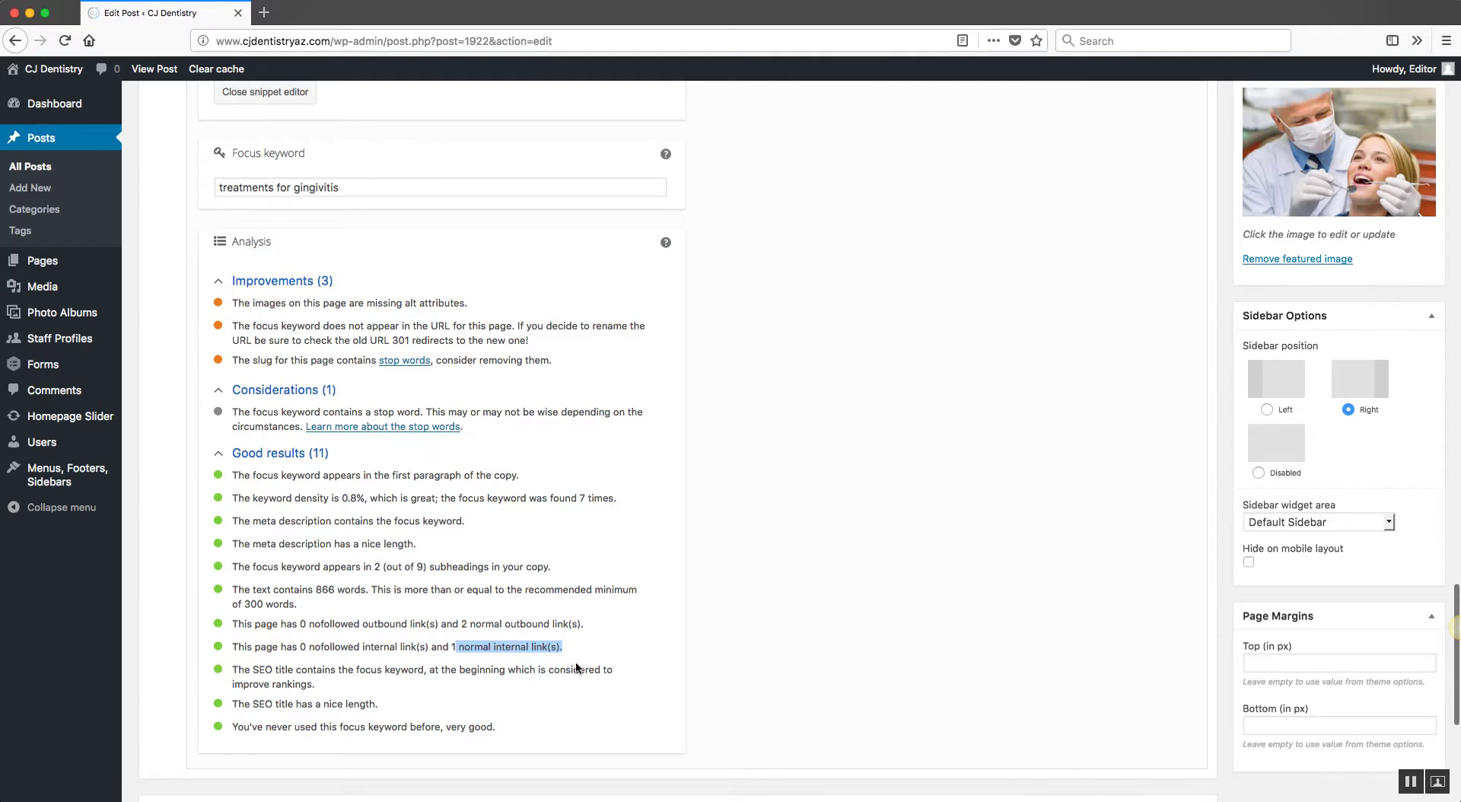
Look over the post and examine the analysis improvement about the images' alt attributes
scroll(817, 623, up, 7)
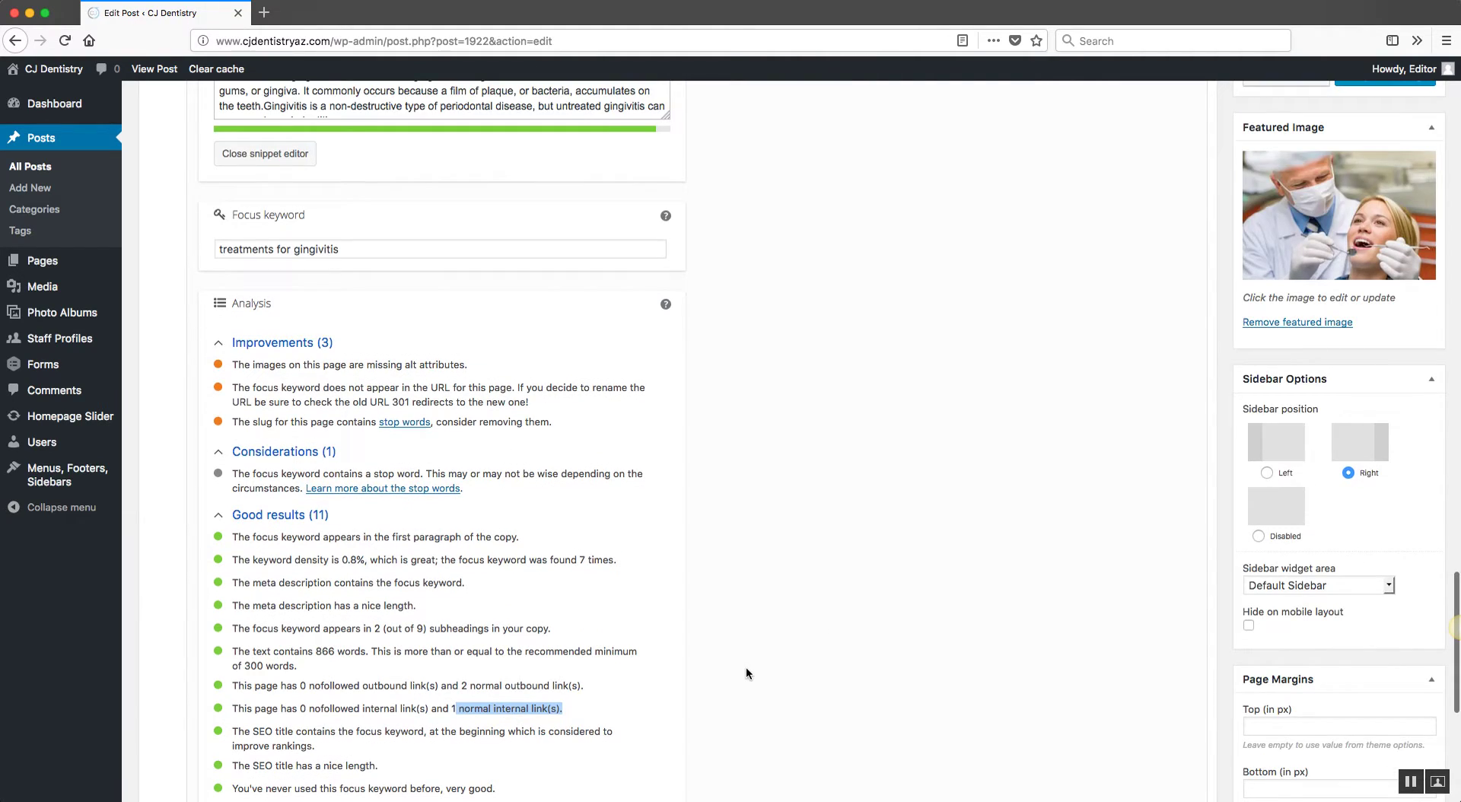
scroll(746, 666, up, 15)
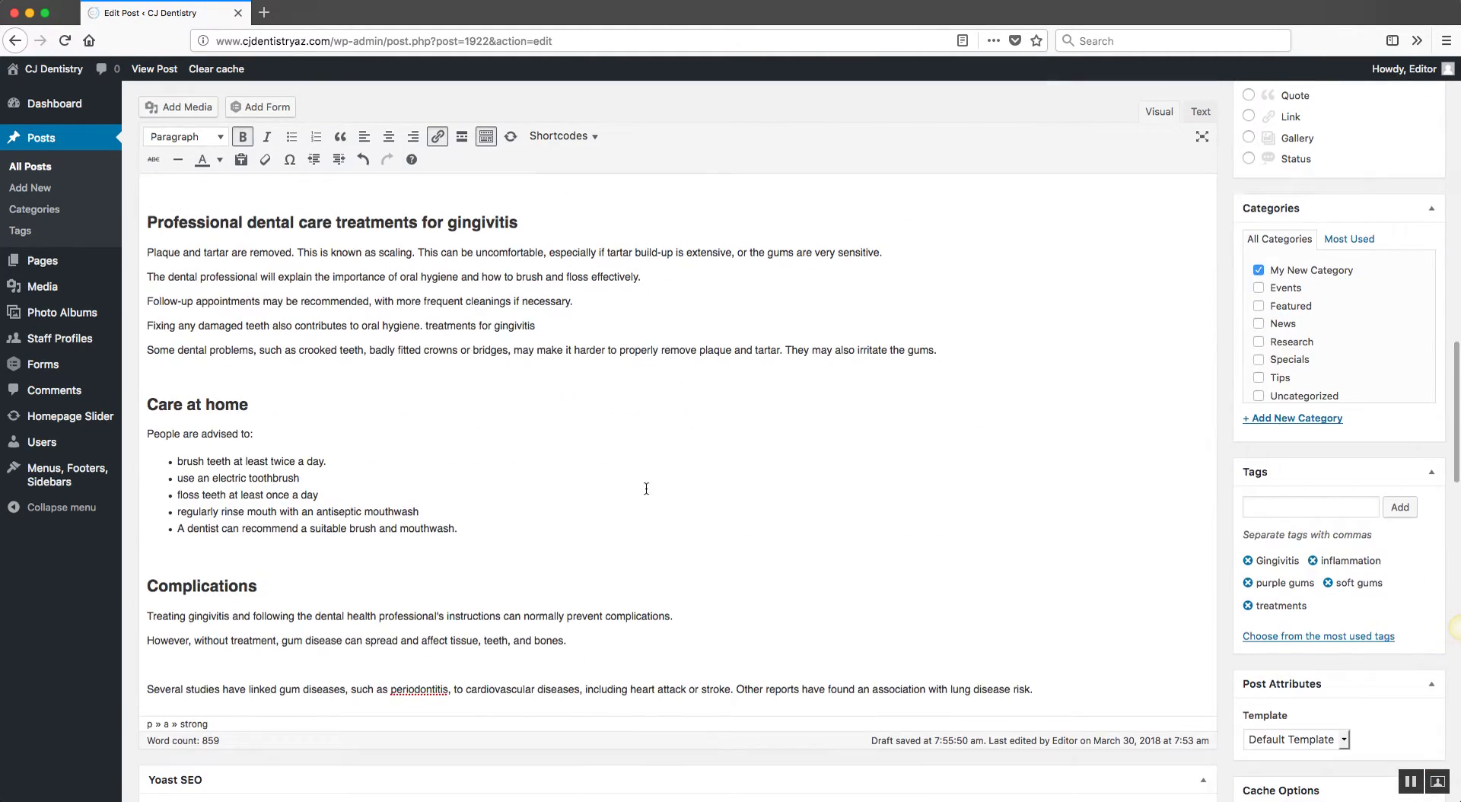
scroll(660, 514, up, 4)
scroll(630, 542, down, 11)
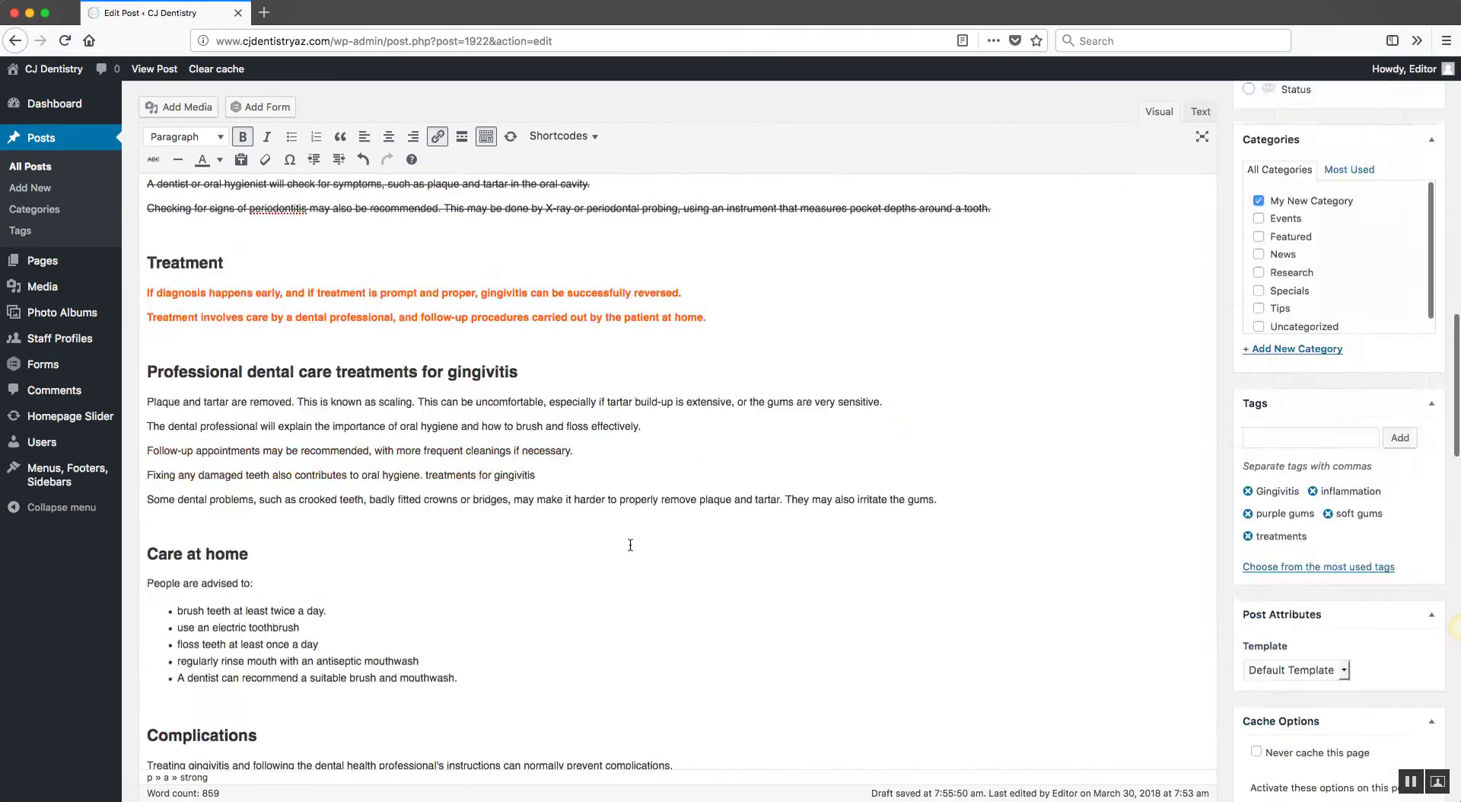
scroll(626, 540, down, 9)
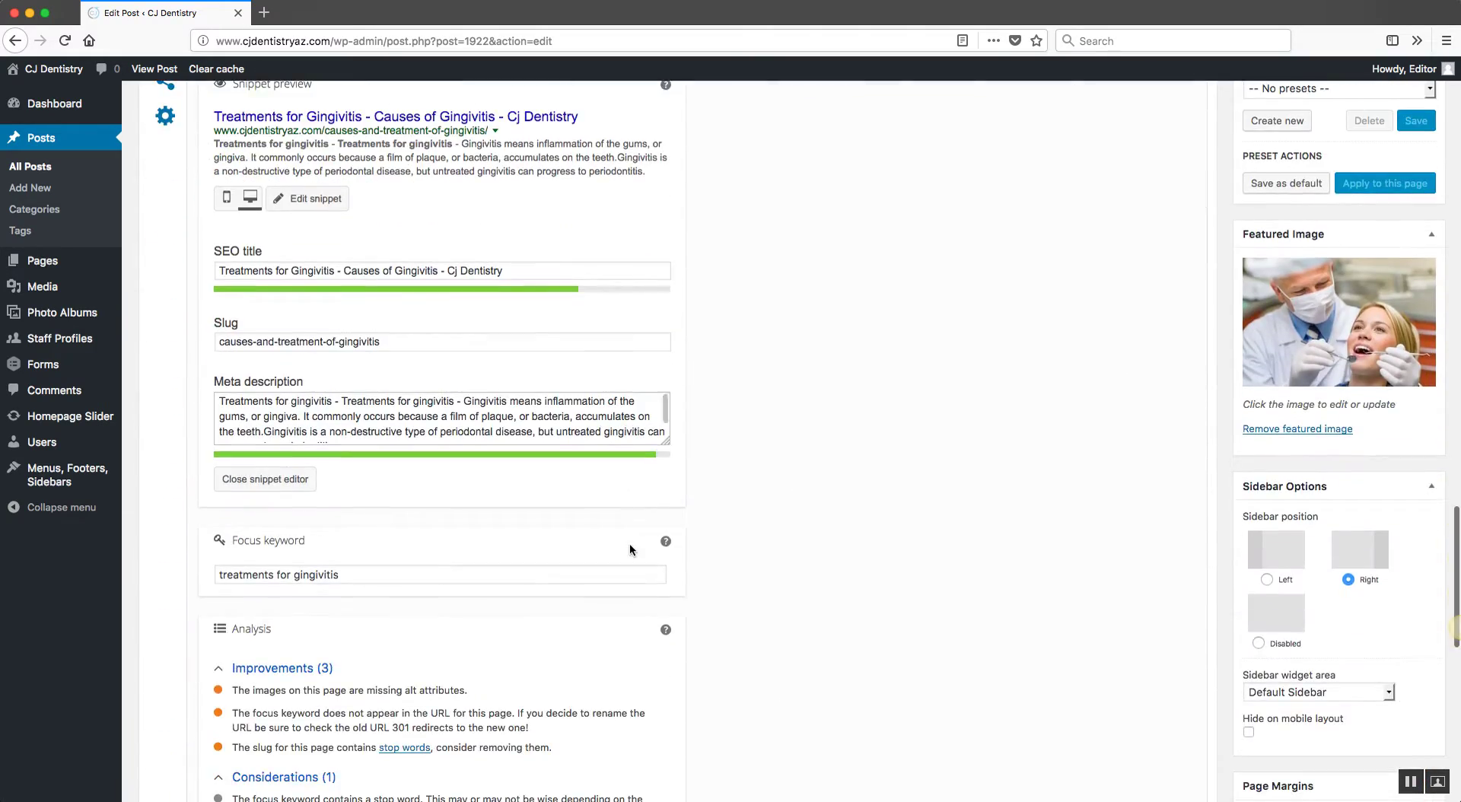
scroll(629, 543, down, 2)
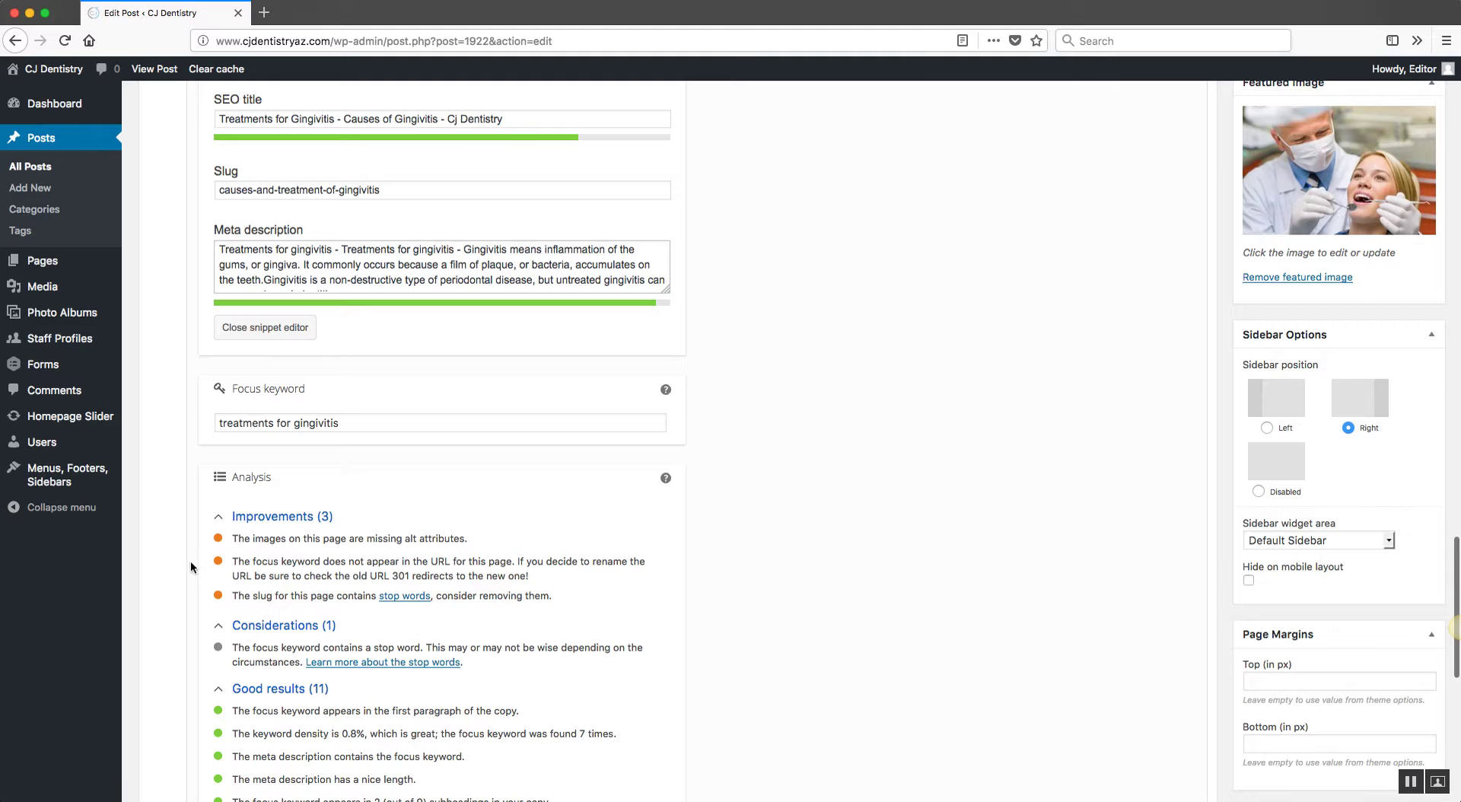
drag(231, 538, 404, 540)
click(455, 540)
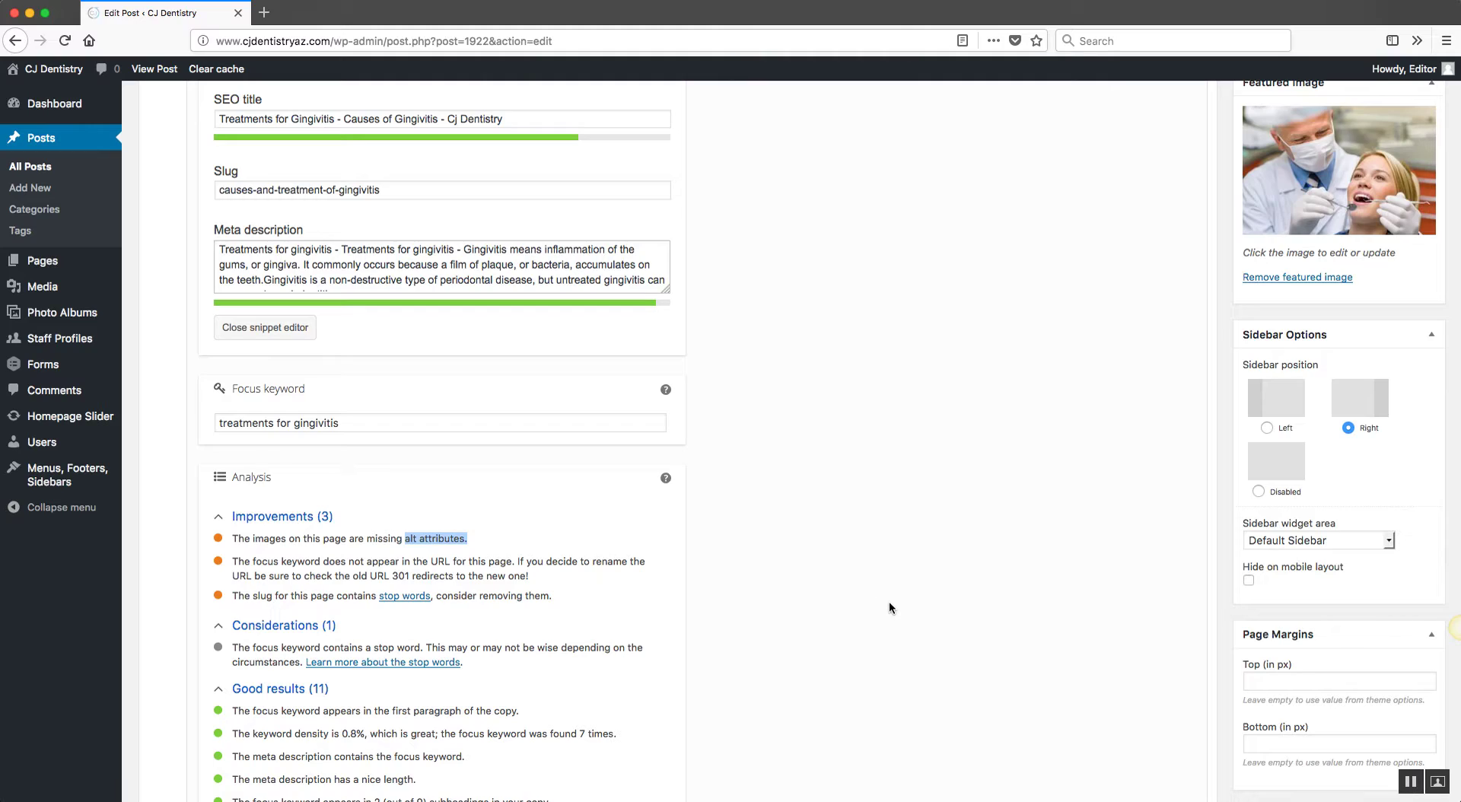
Open the image details of the photo in the Causes section and show its advanced options
scroll(889, 601, up, 15)
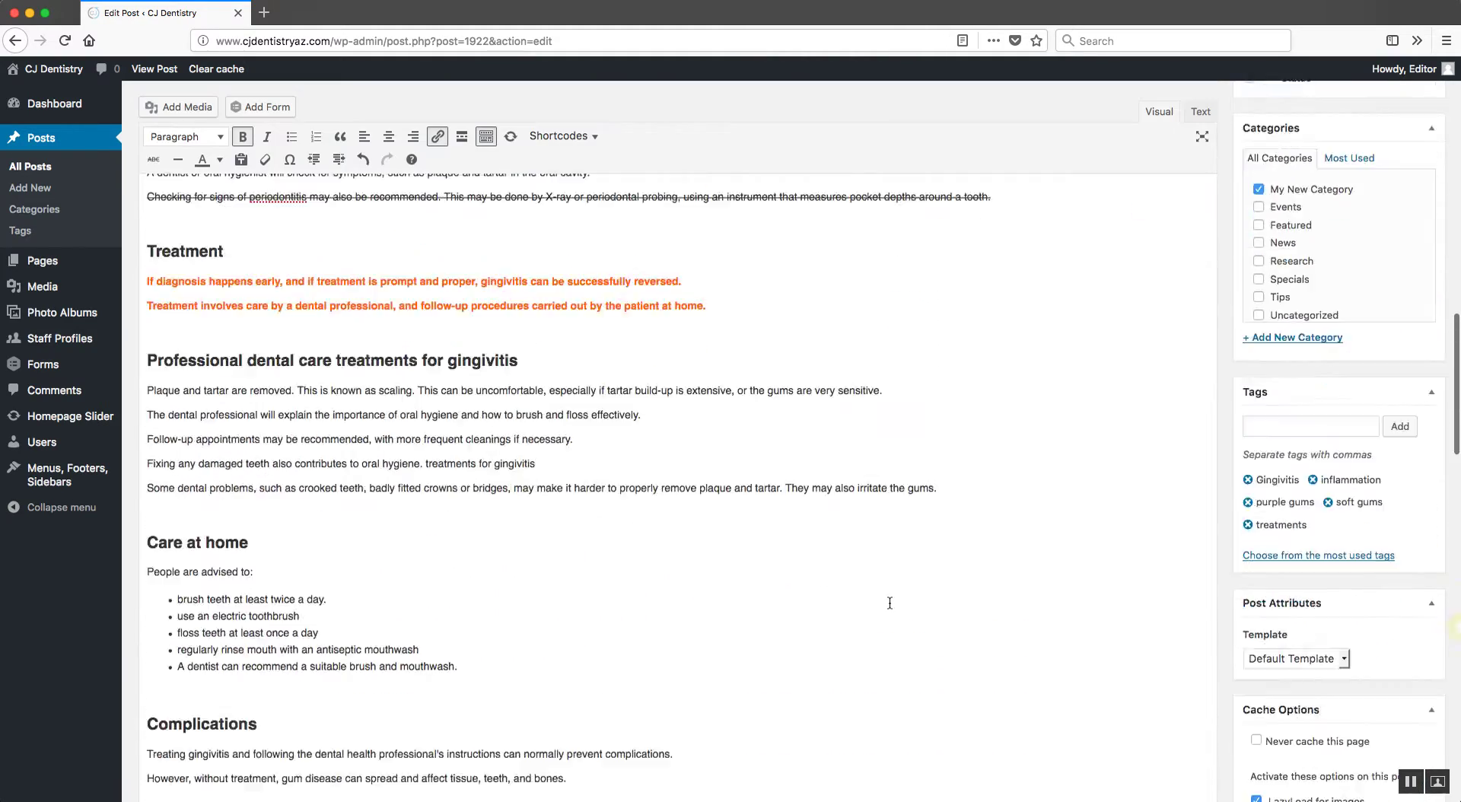
scroll(890, 603, up, 10)
scroll(879, 597, down, 3)
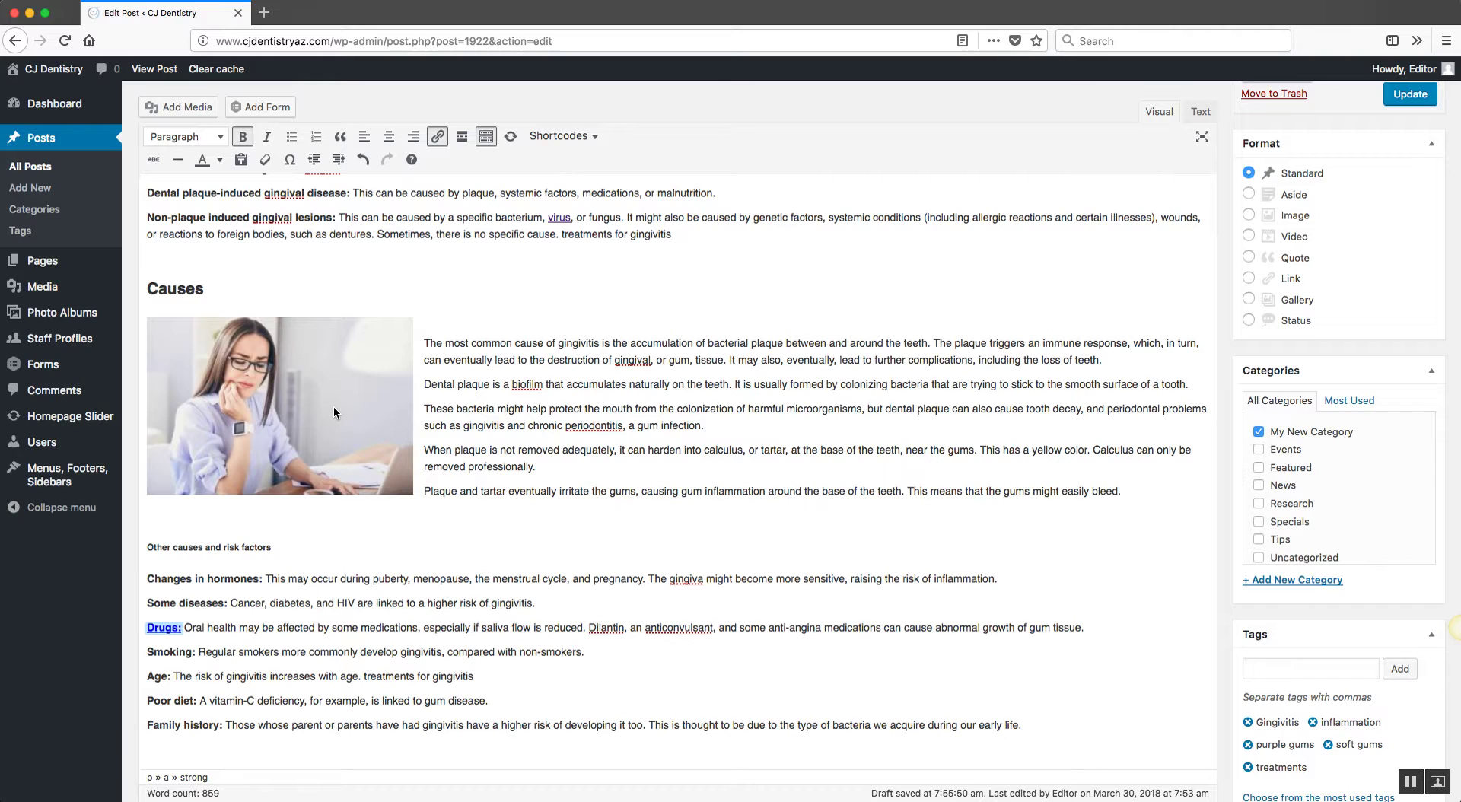
scroll(333, 405, up, 1)
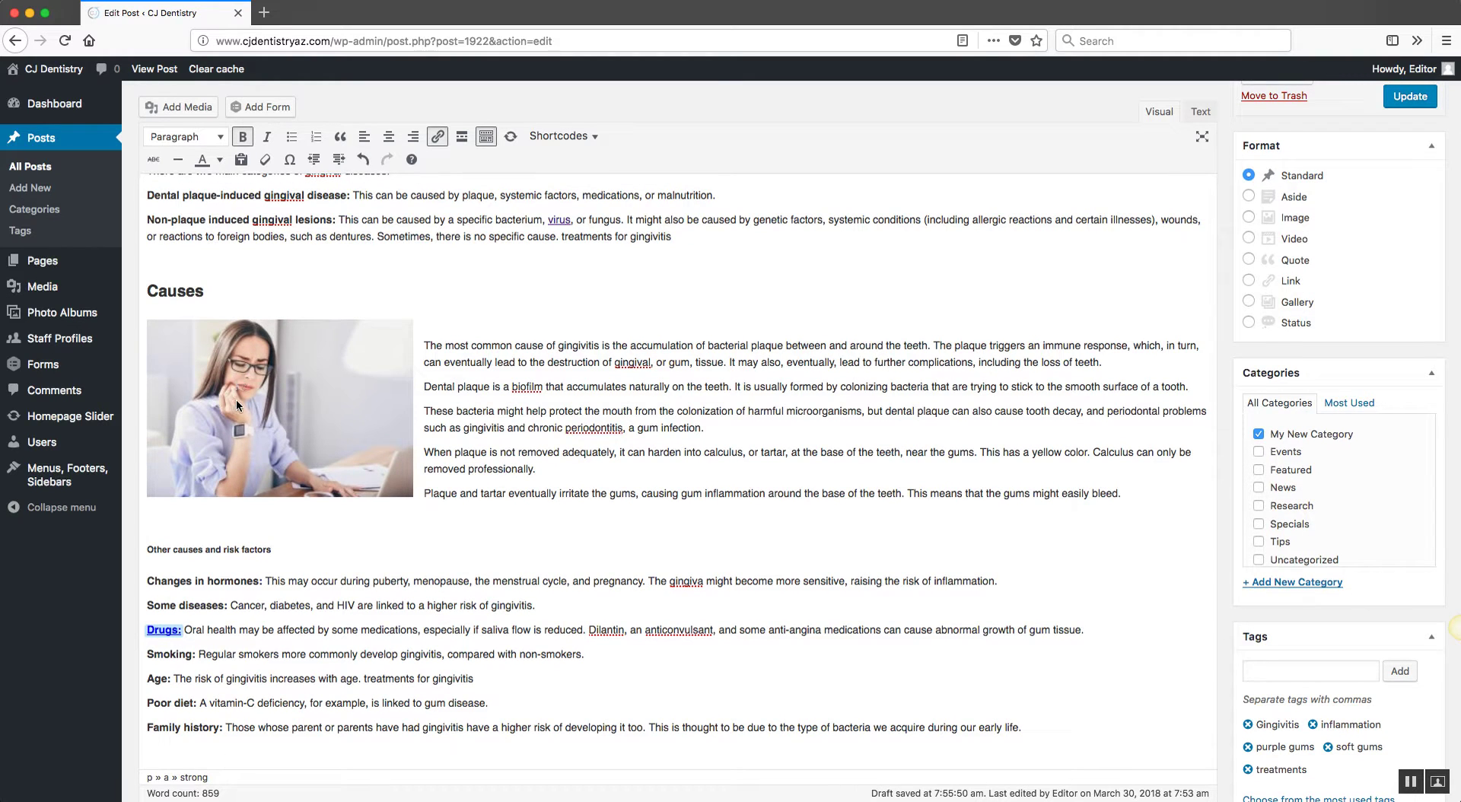
click(298, 396)
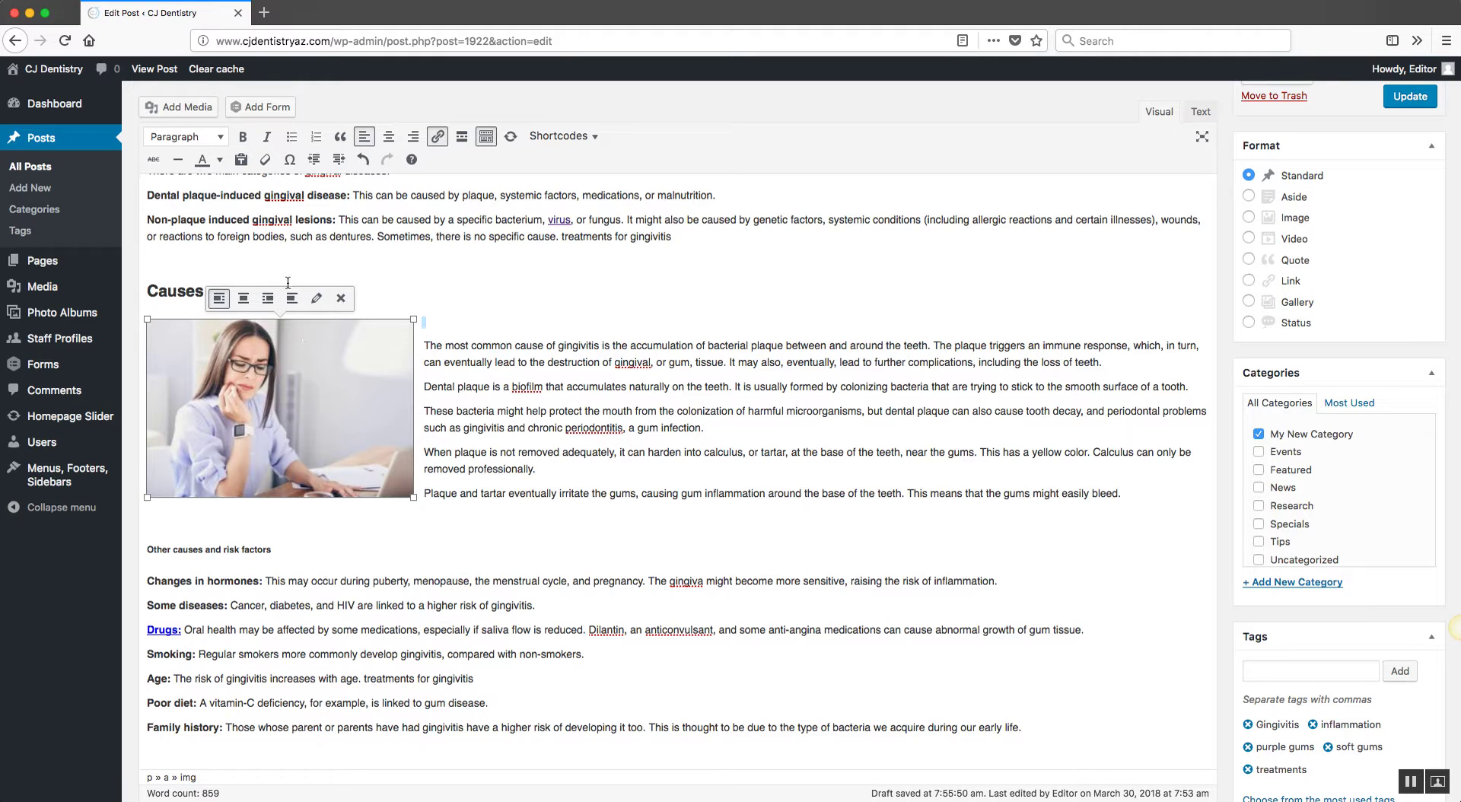
click(316, 300)
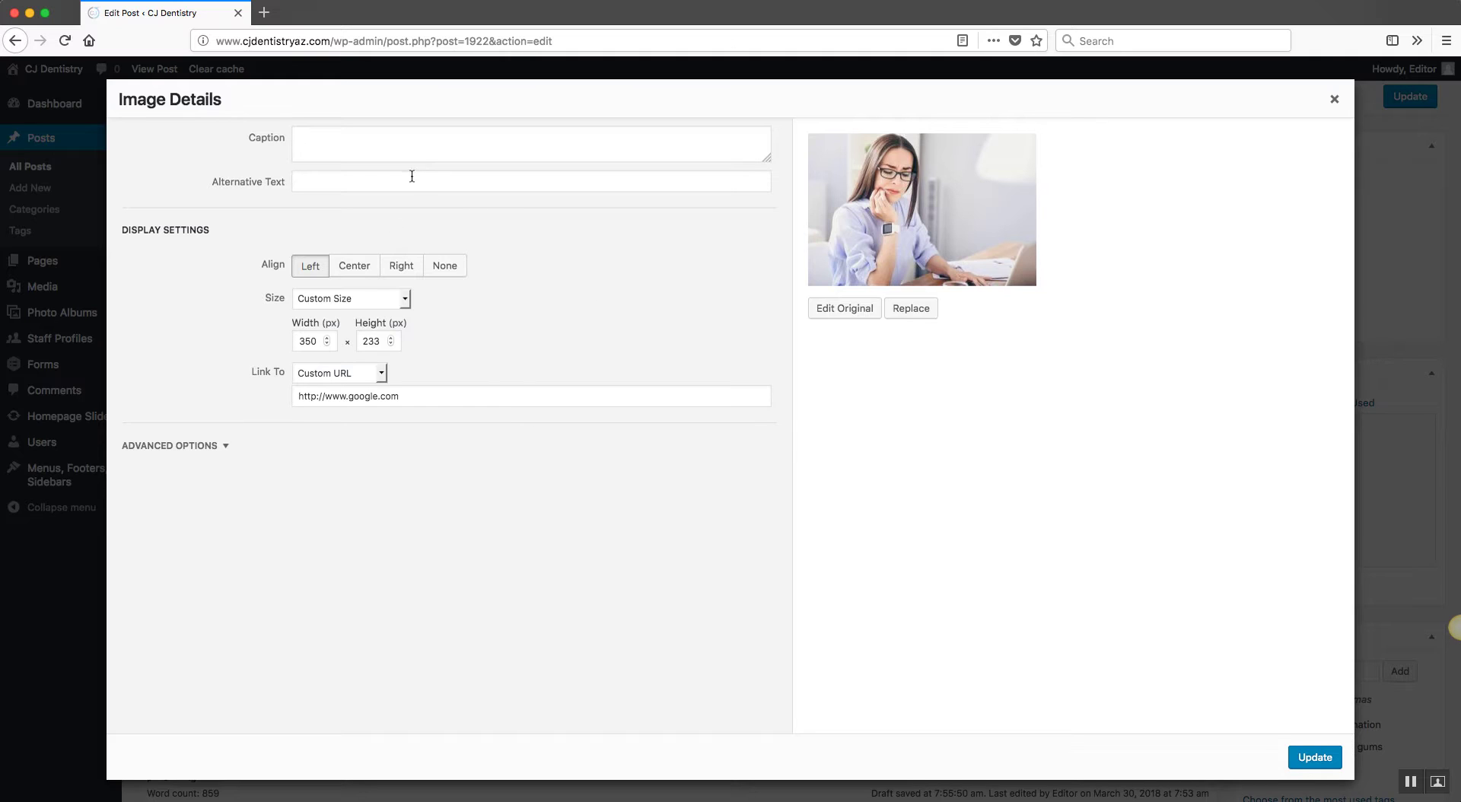
click(222, 448)
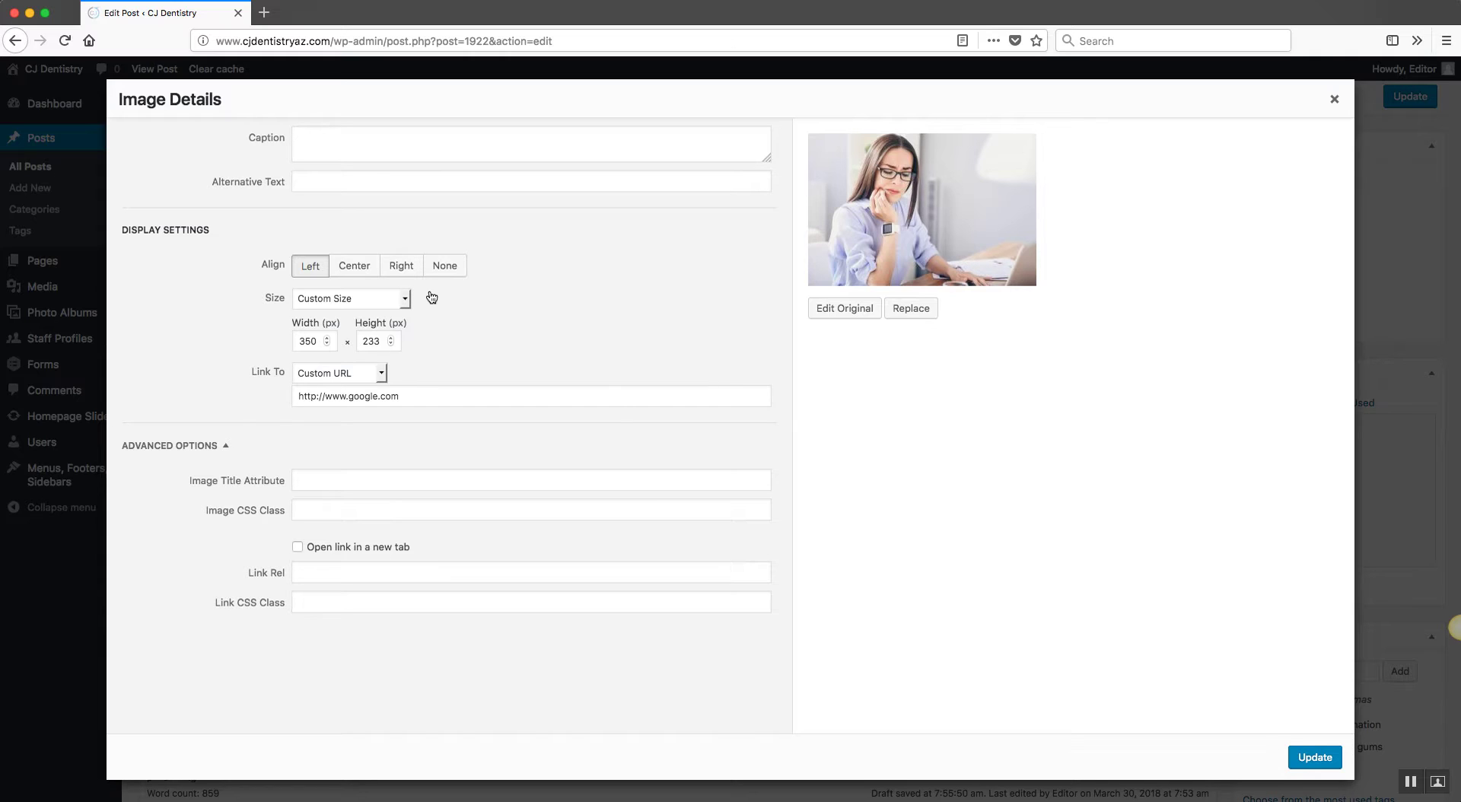
Apply alt text "young woman sitting at her desk, wearing a smartwatch, holding her mouth showing signs of tooth and gum pain as she researches treatments for gingivitis"
click(411, 176)
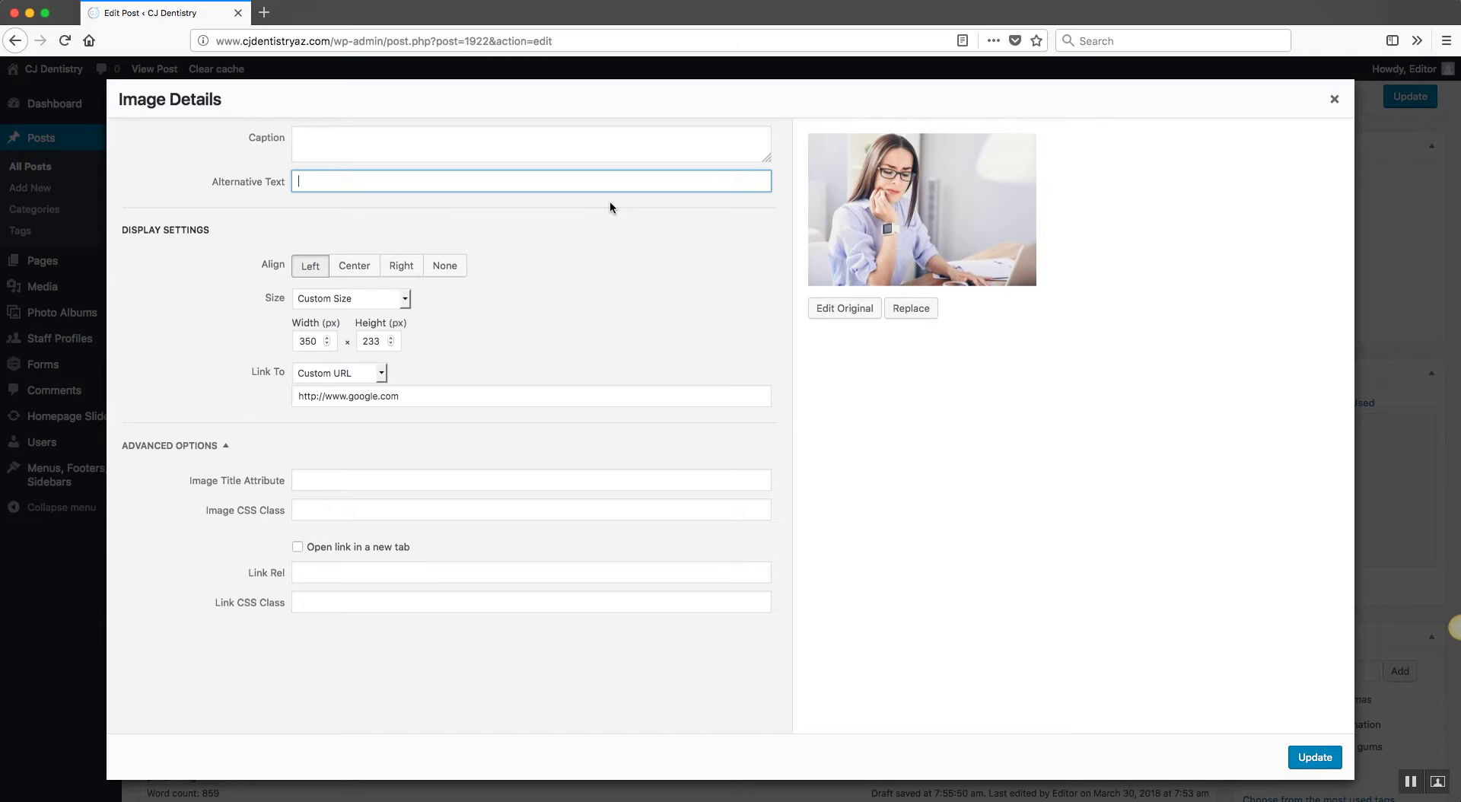
text(young woman sitting at her desk, wearing a)
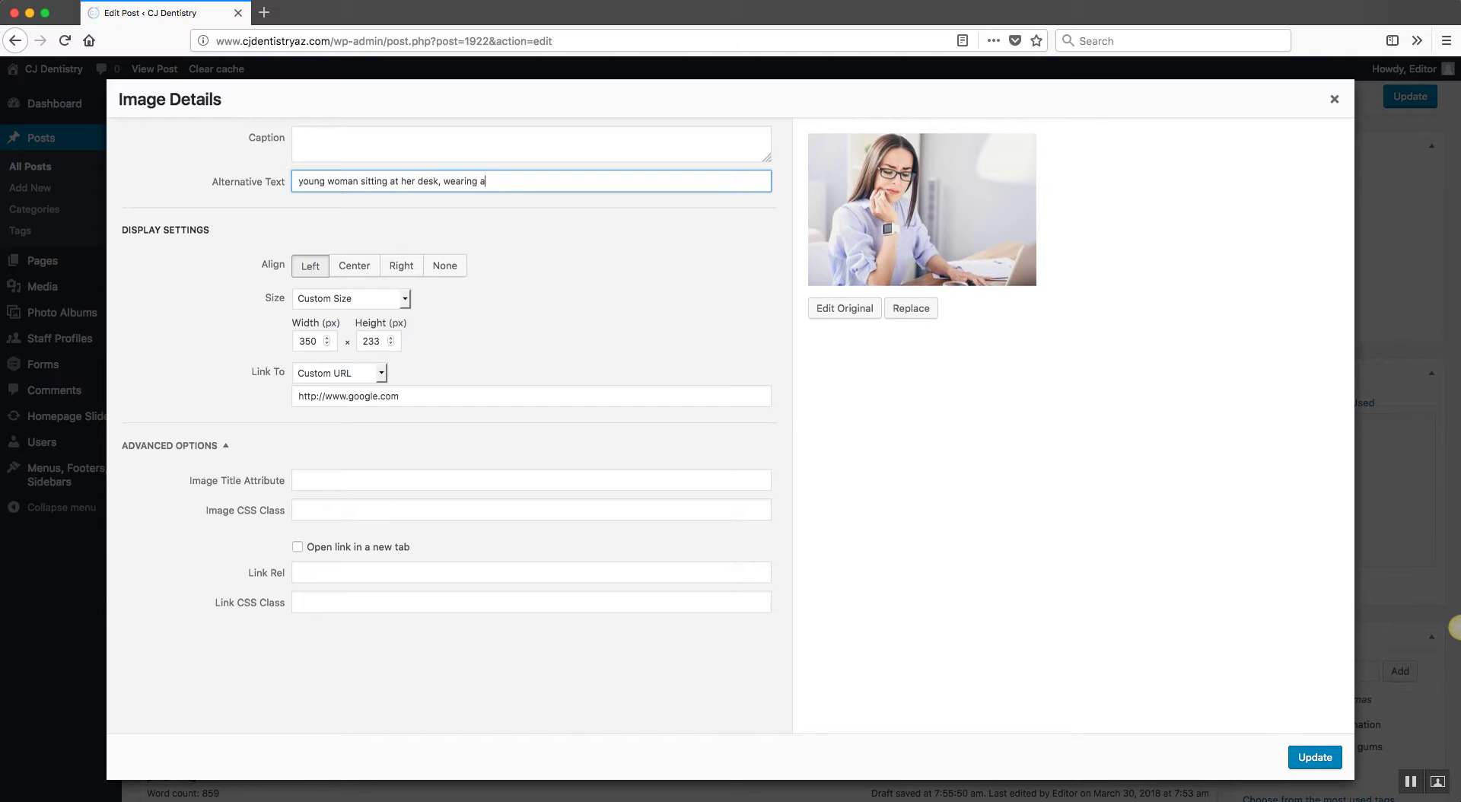
text( smartwatch, holding her mouth showing sig)
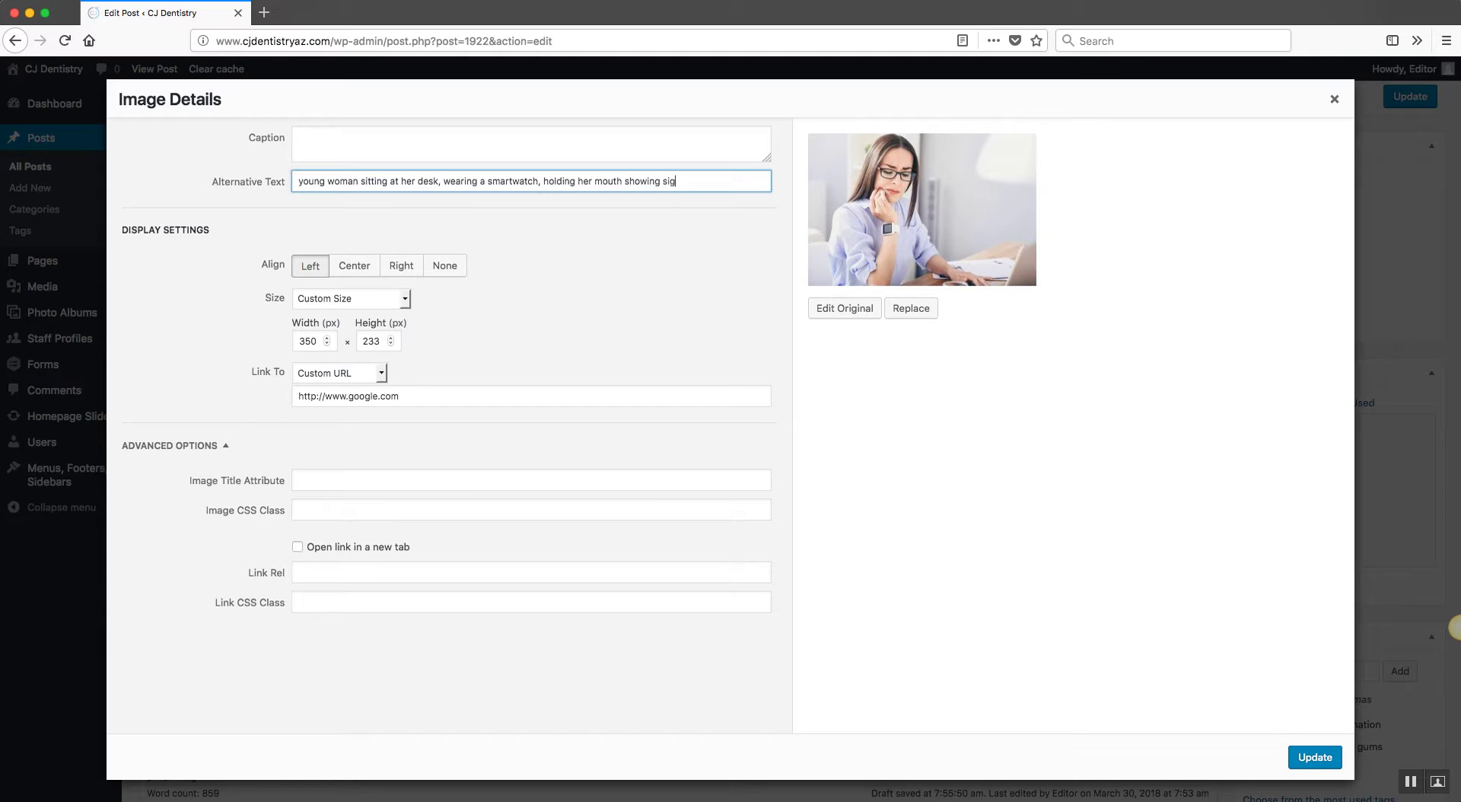
text(ns of tooth and gum pain as she researches )
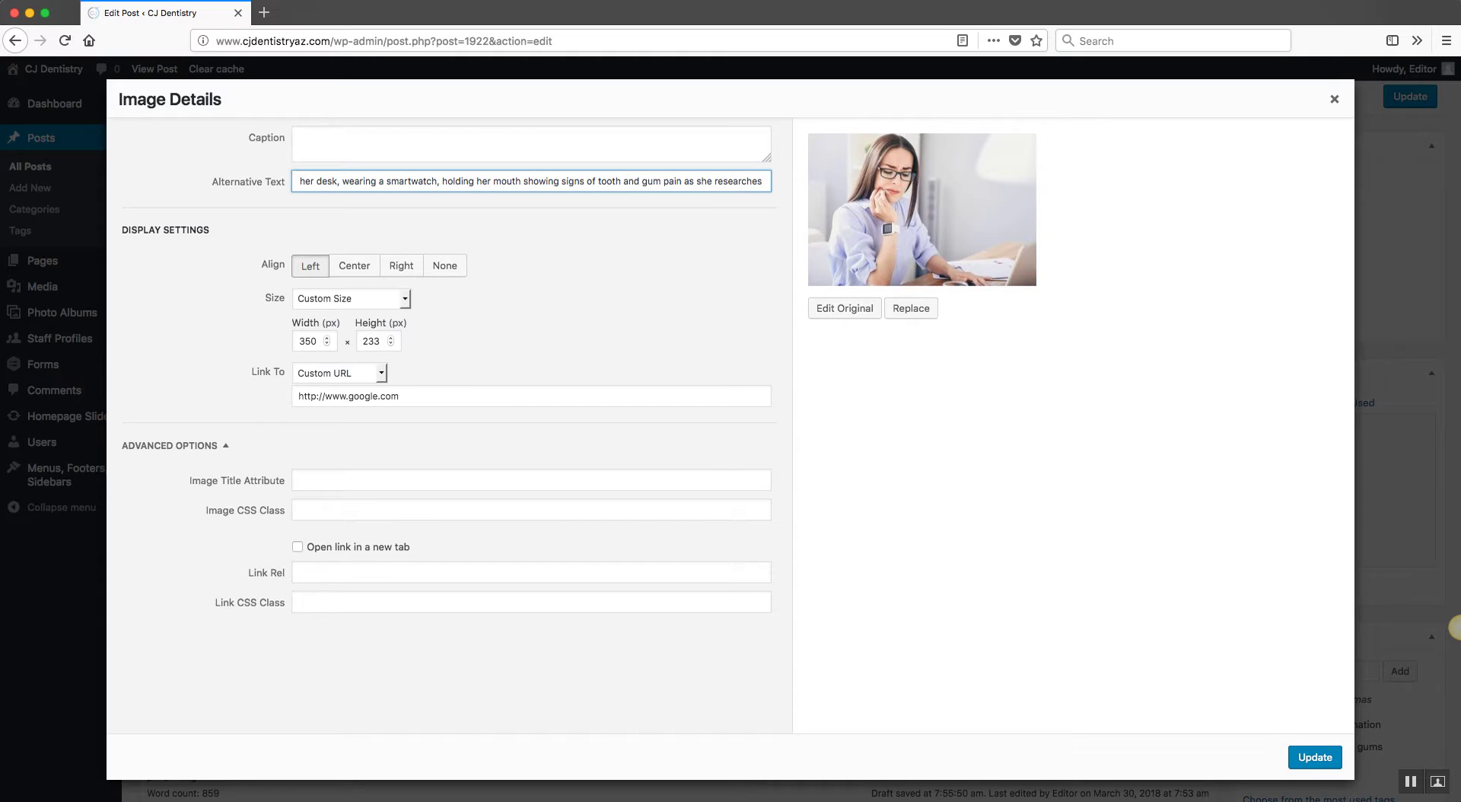
text(treatments for gingivitis)
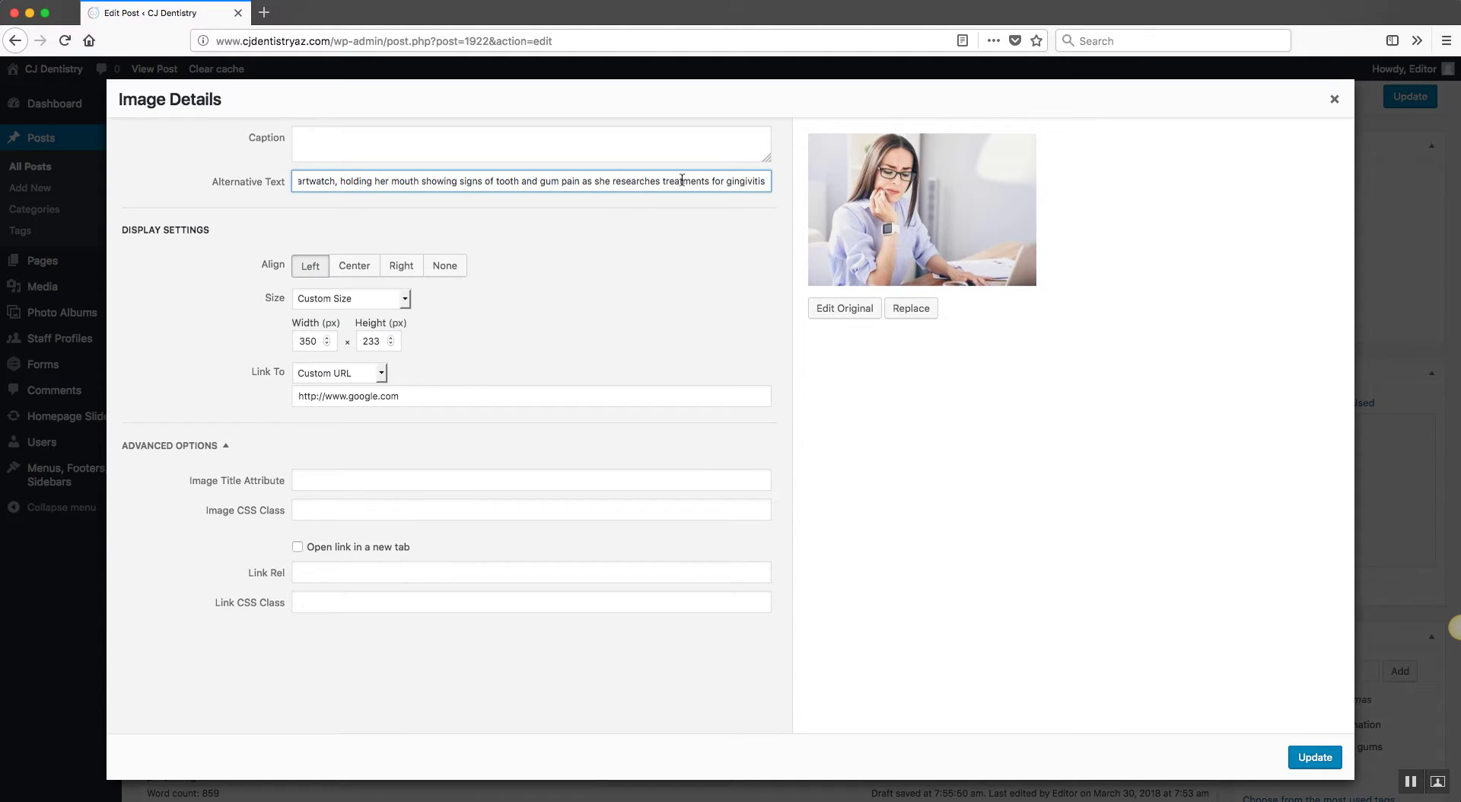
drag(662, 181, 841, 182)
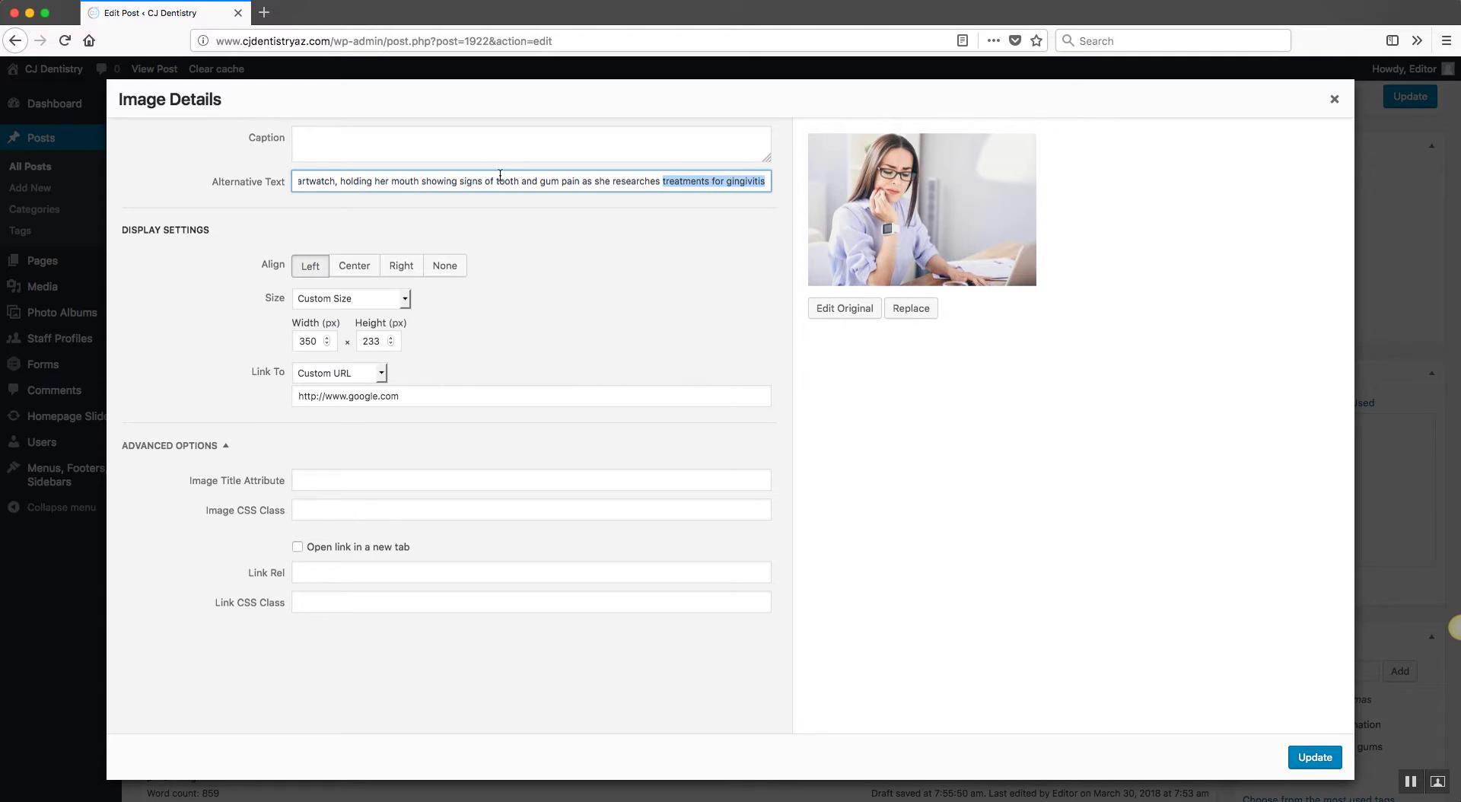
click(1311, 758)
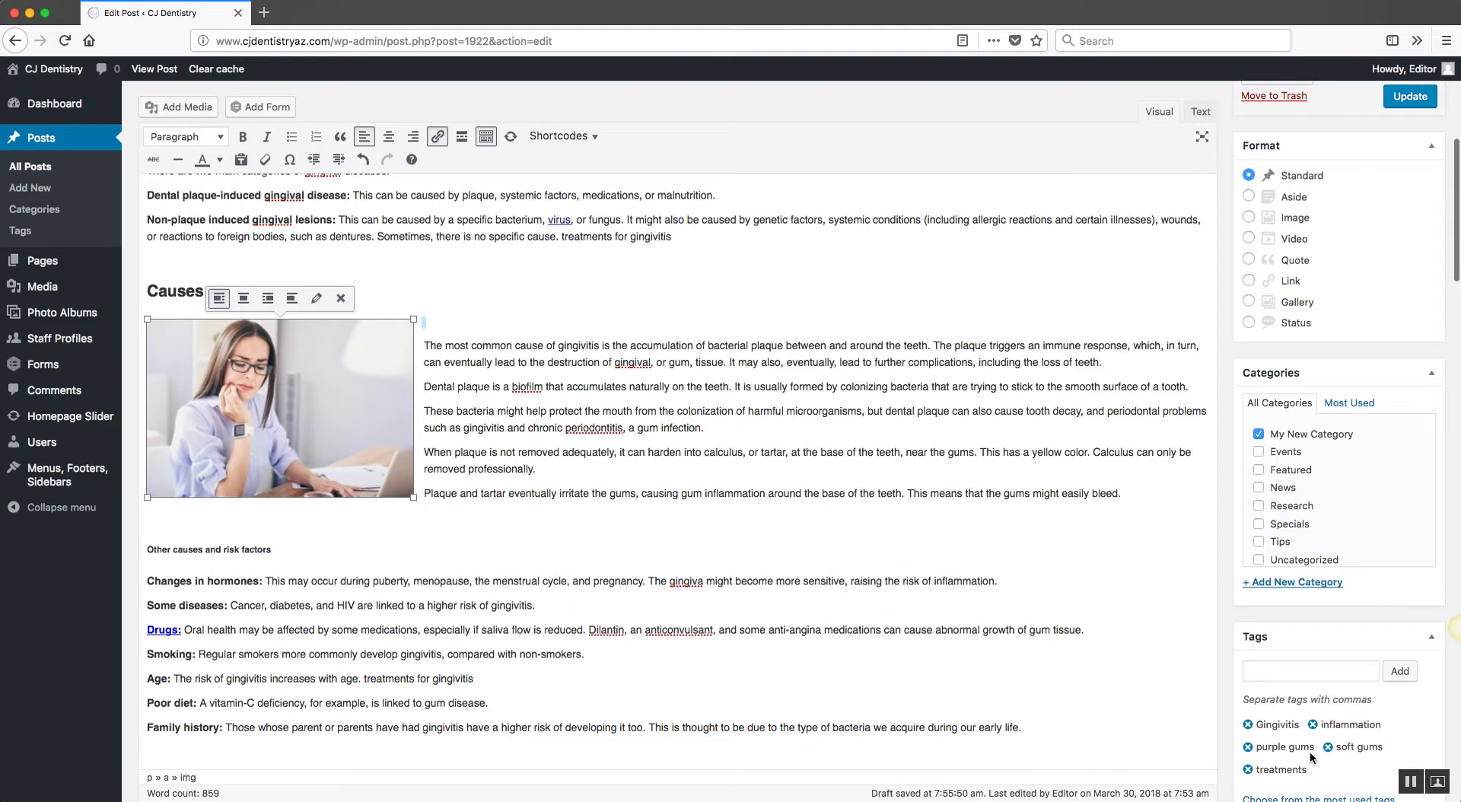
Review the updated SEO analysis for the image alt attributes and the remaining improvements
click(710, 426)
scroll(785, 408, down, 20)
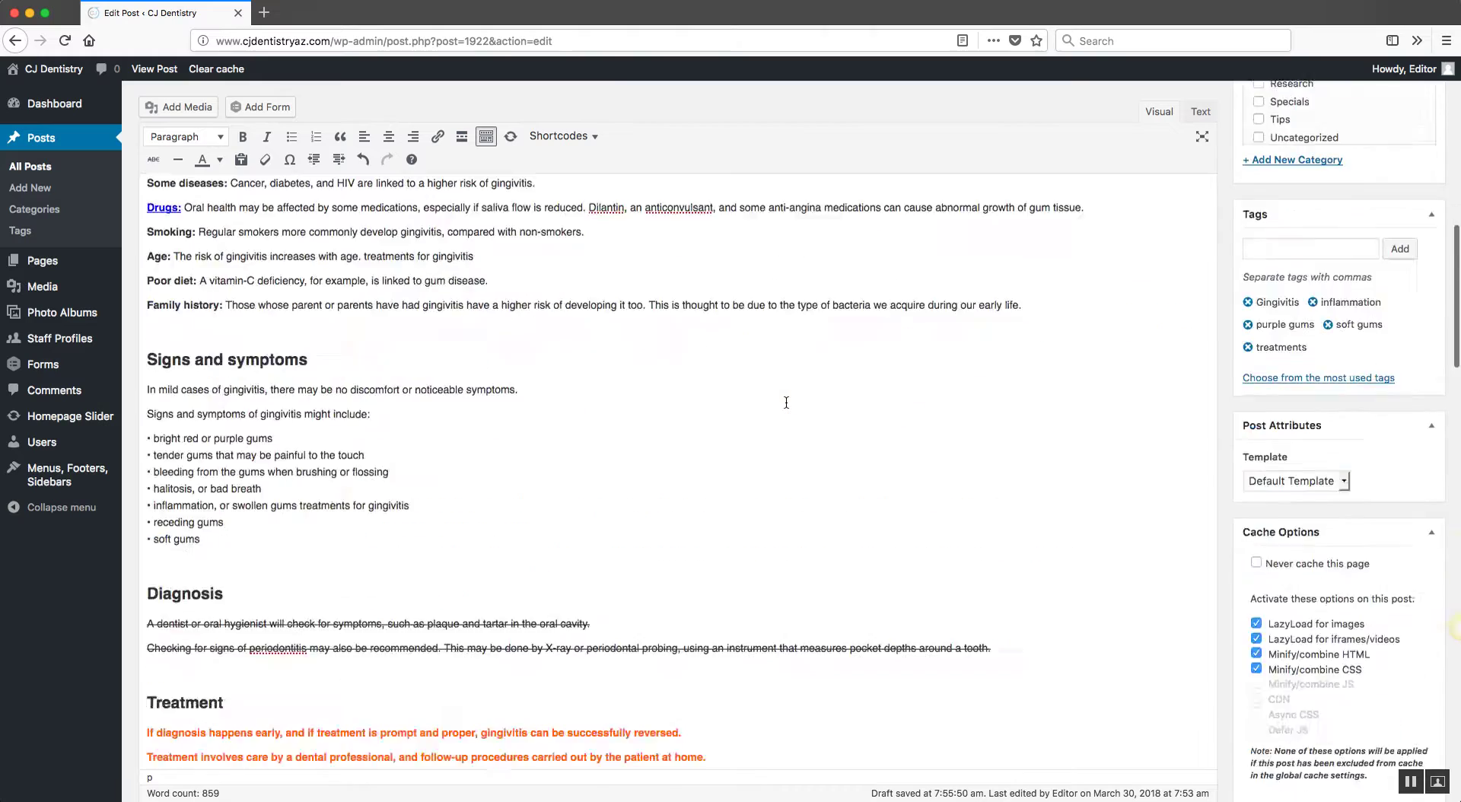
scroll(786, 401, down, 10)
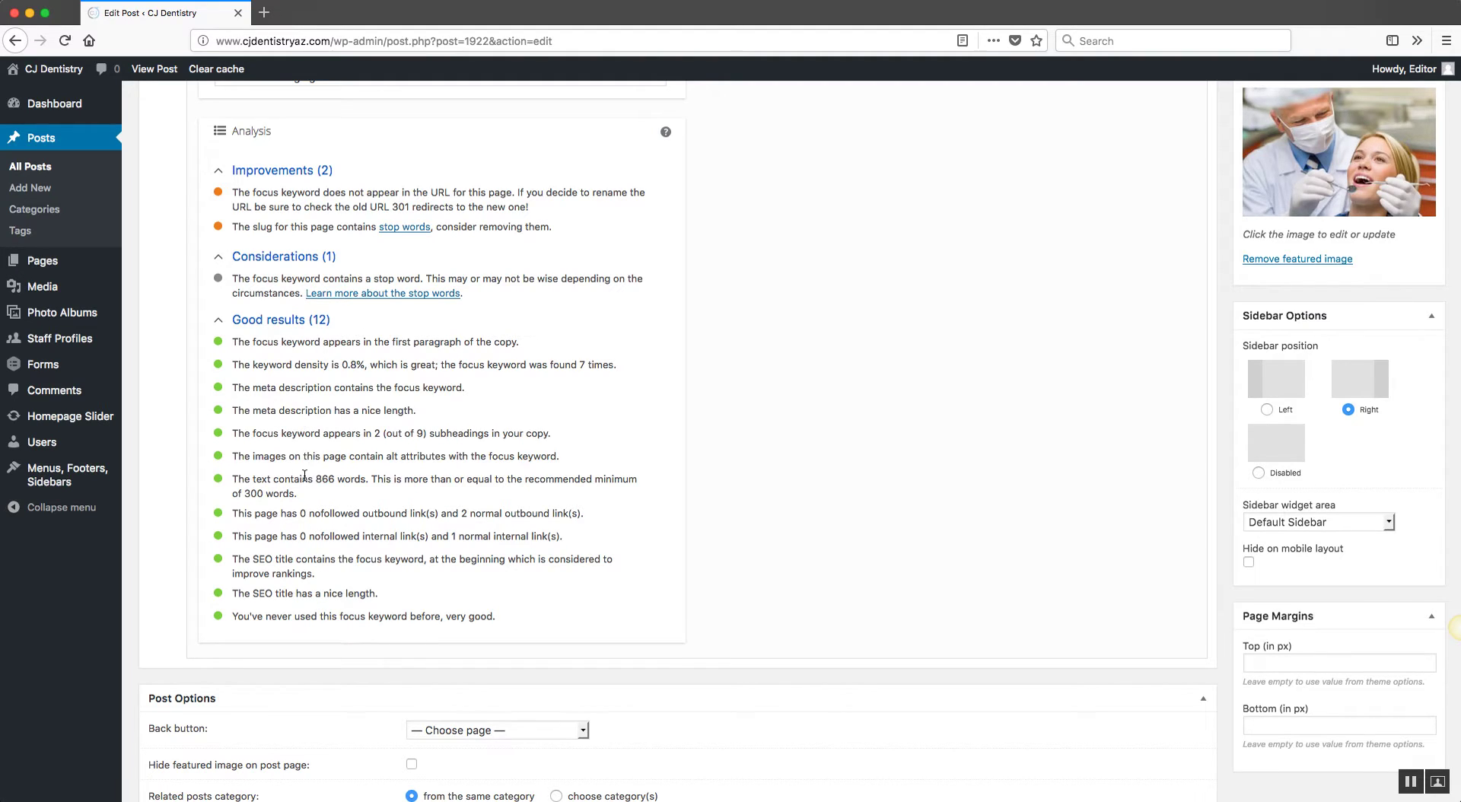
Examine the analysis result about the images' alt attributes and look back over the post's photo and copy
mouse_move(244, 456)
mouse_down()
mouse_move(567, 460)
mouse_move(236, 457)
mouse_up()
click(564, 462)
scroll(808, 438, up, 15)
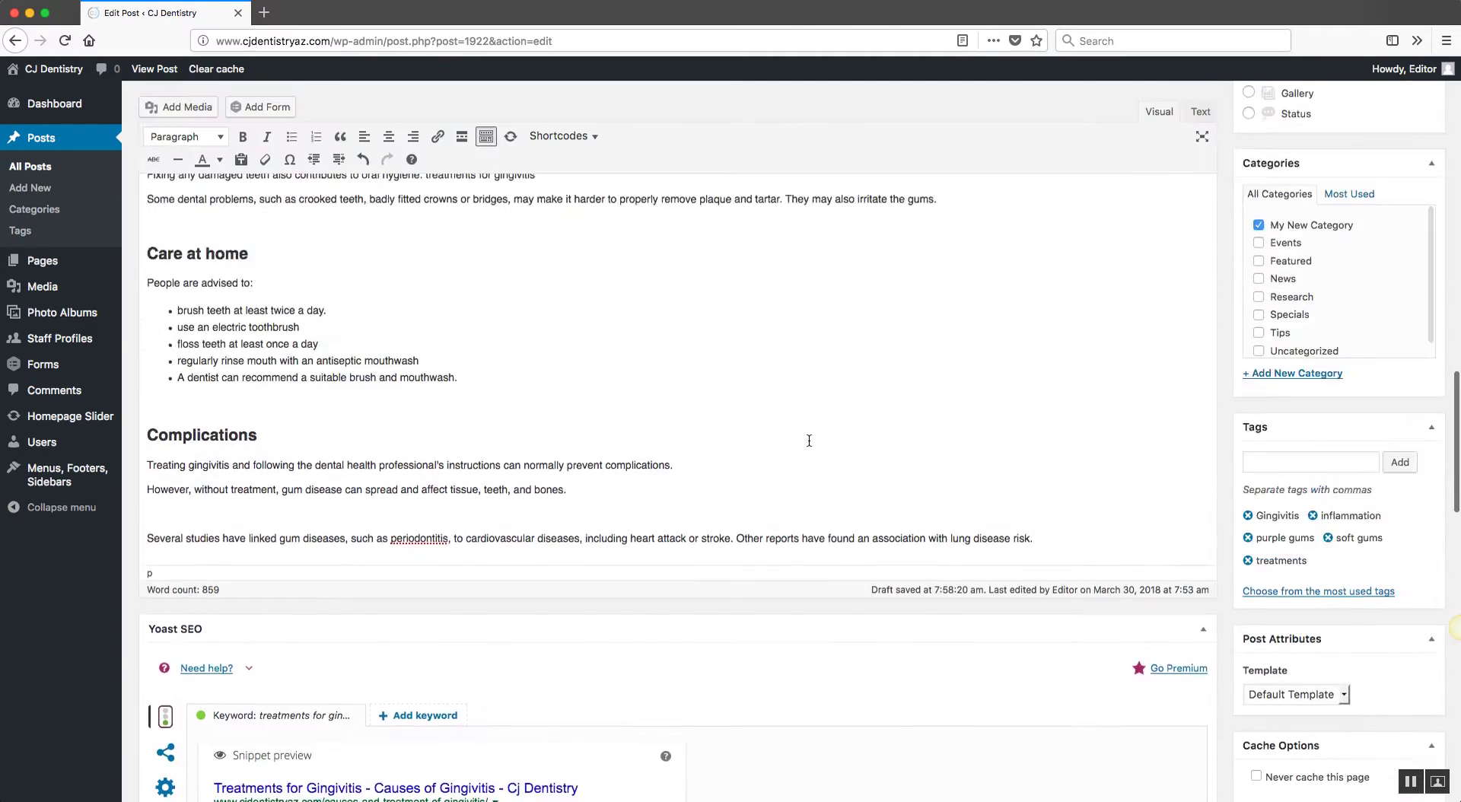
scroll(809, 441, up, 8)
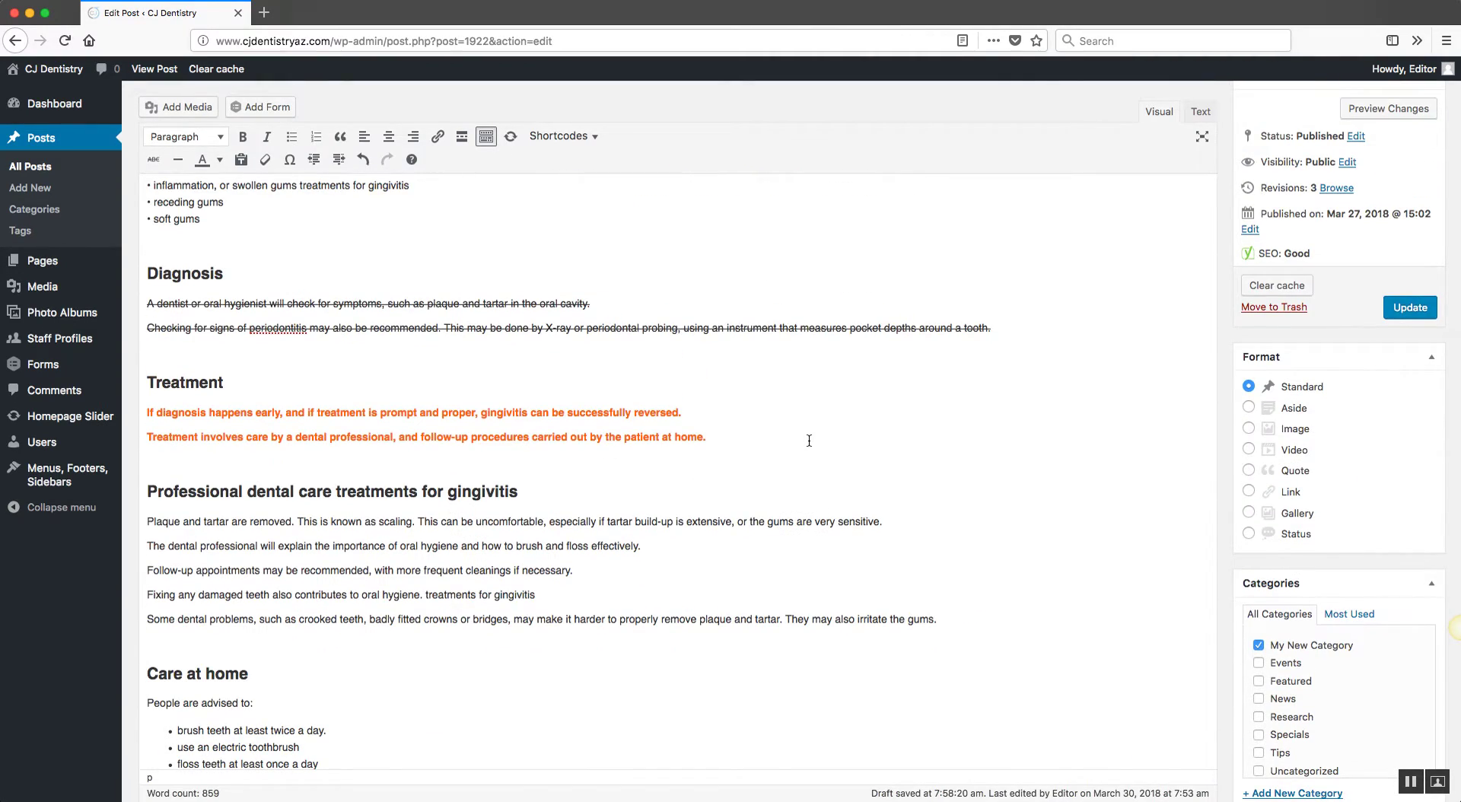
scroll(809, 441, up, 6)
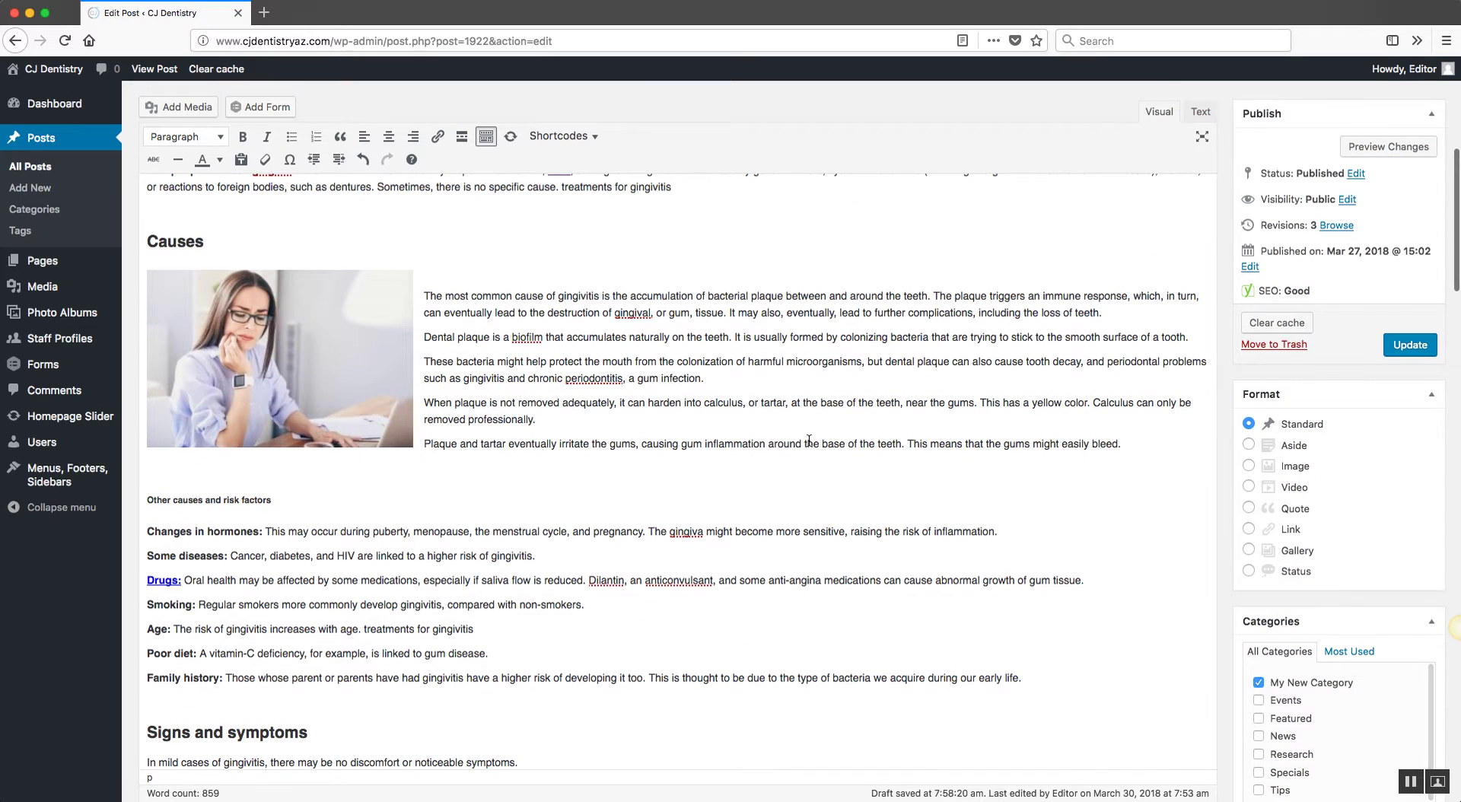
click(286, 373)
click(825, 315)
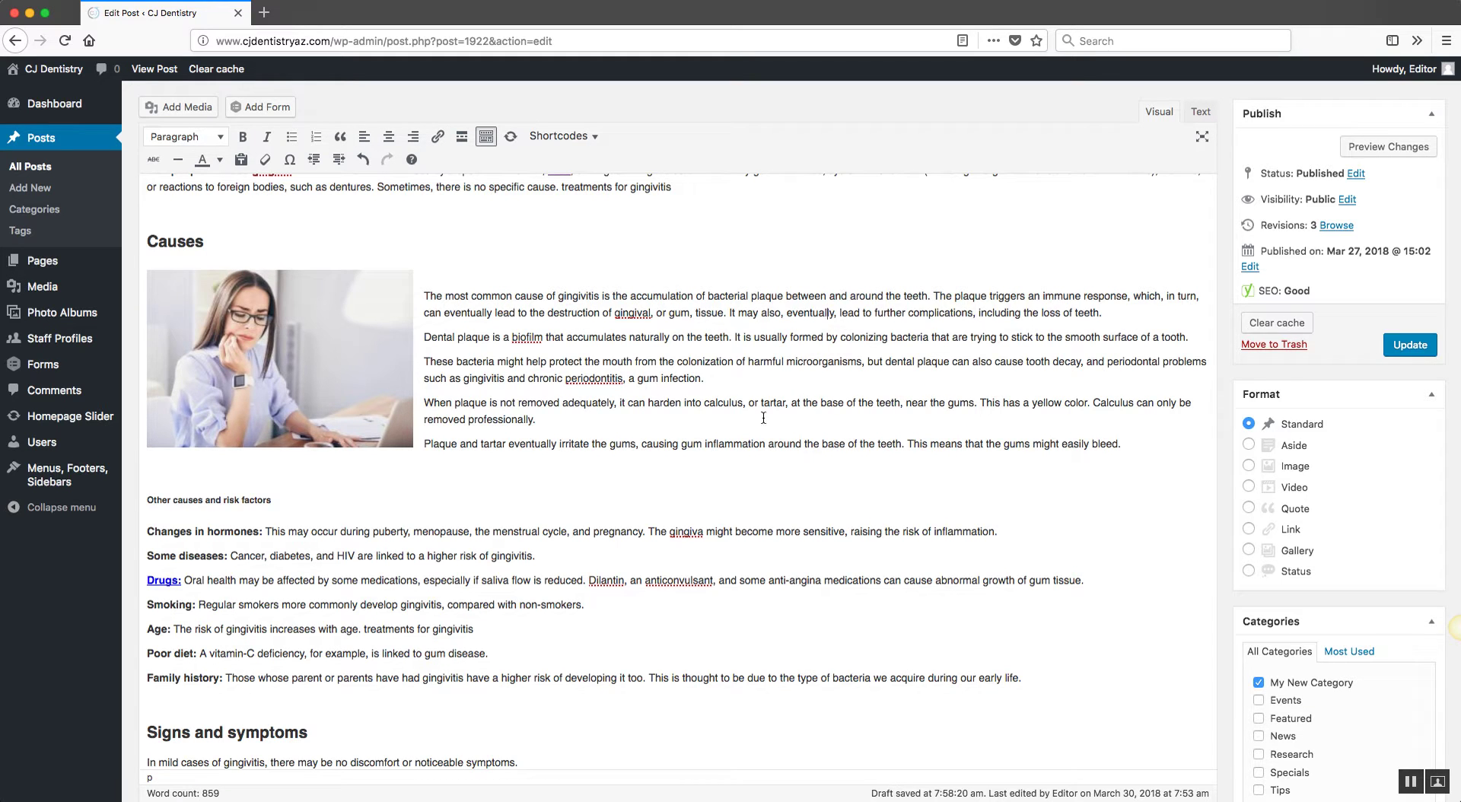
scroll(745, 411, up, 3)
scroll(761, 585, up, 5)
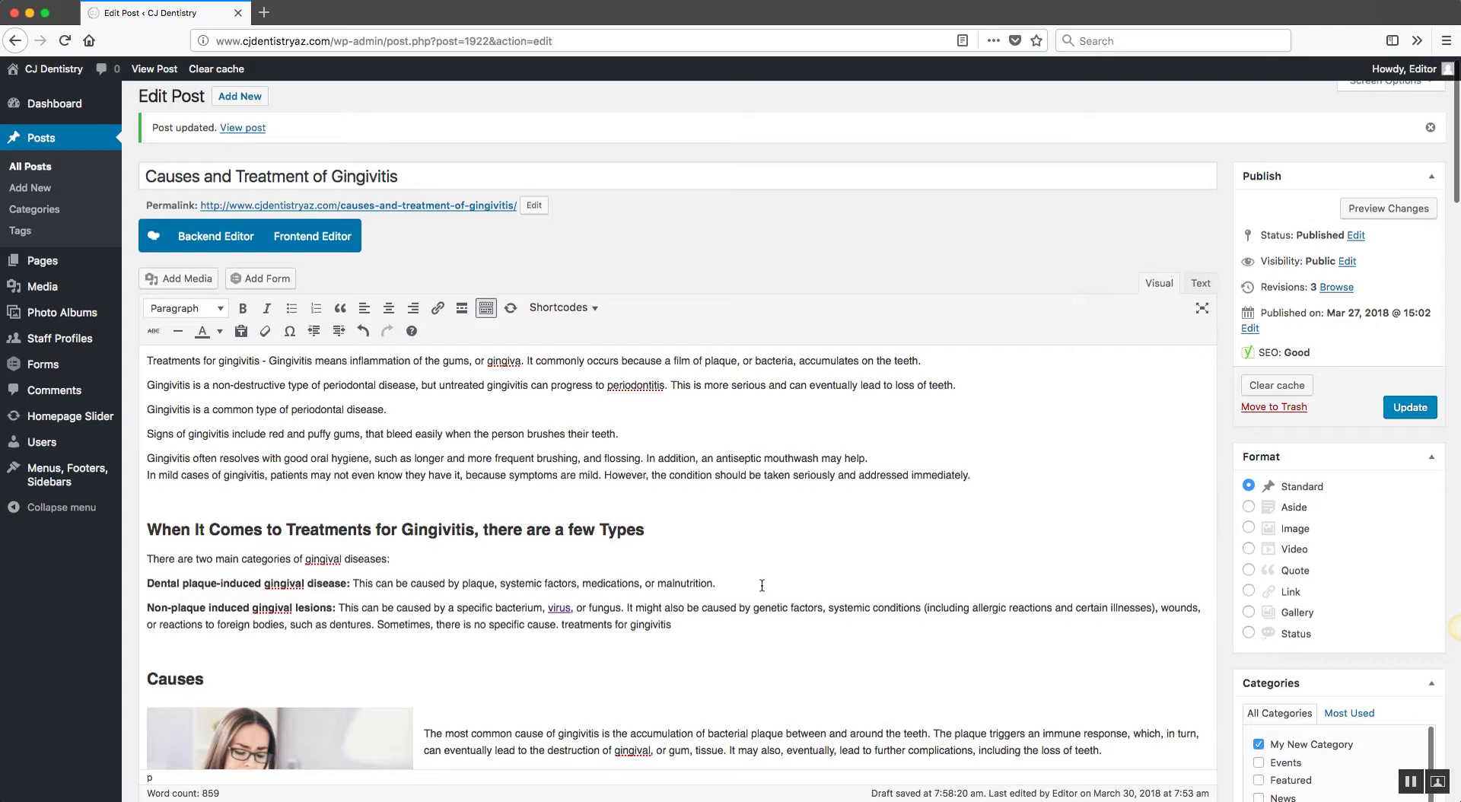
scroll(717, 567, down, 15)
scroll(717, 567, down, 15)
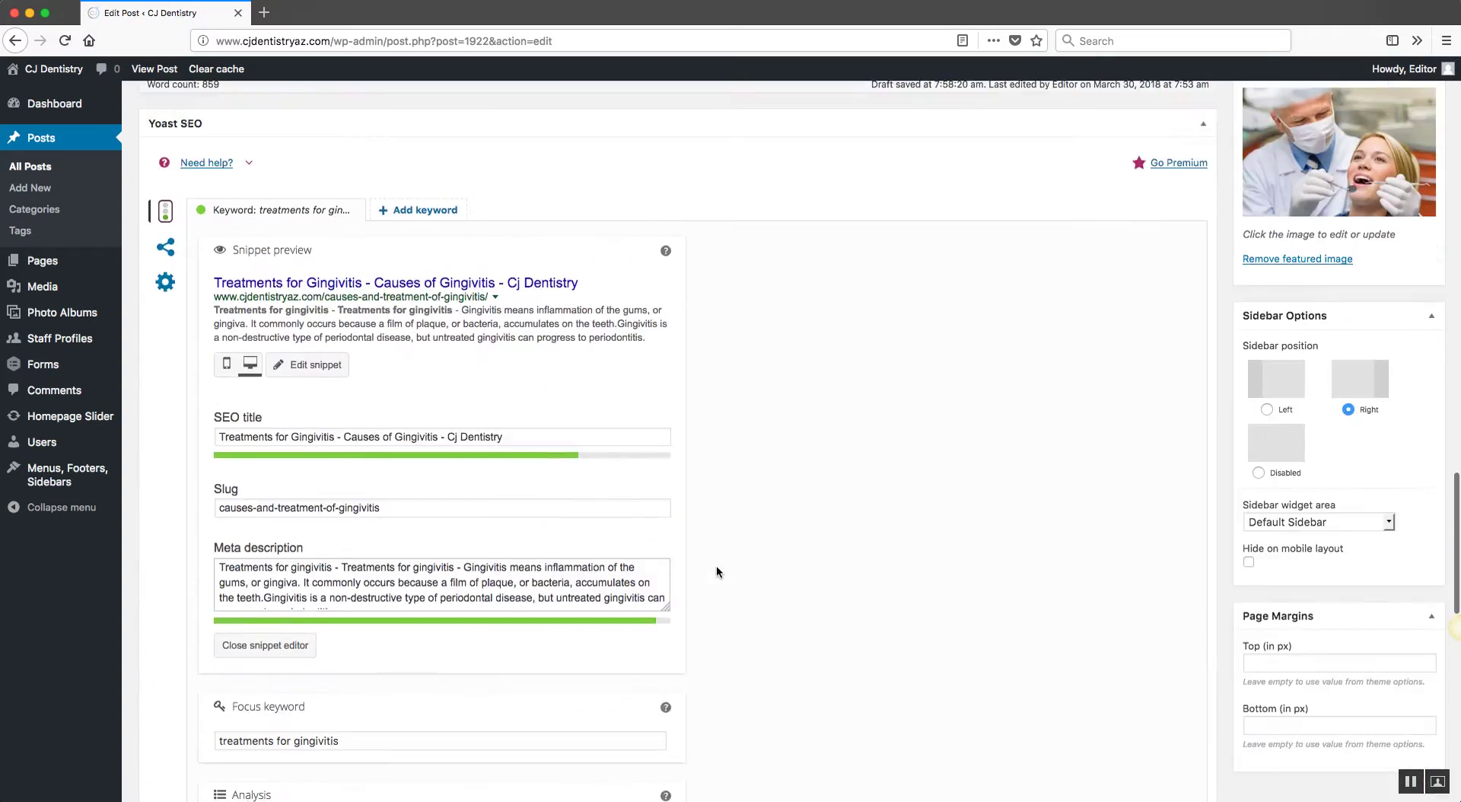
Examine the analysis improvement about the focus keyword in the URL and its advice on 301 redirects
scroll(717, 569, up, 4)
scroll(717, 572, up, 2)
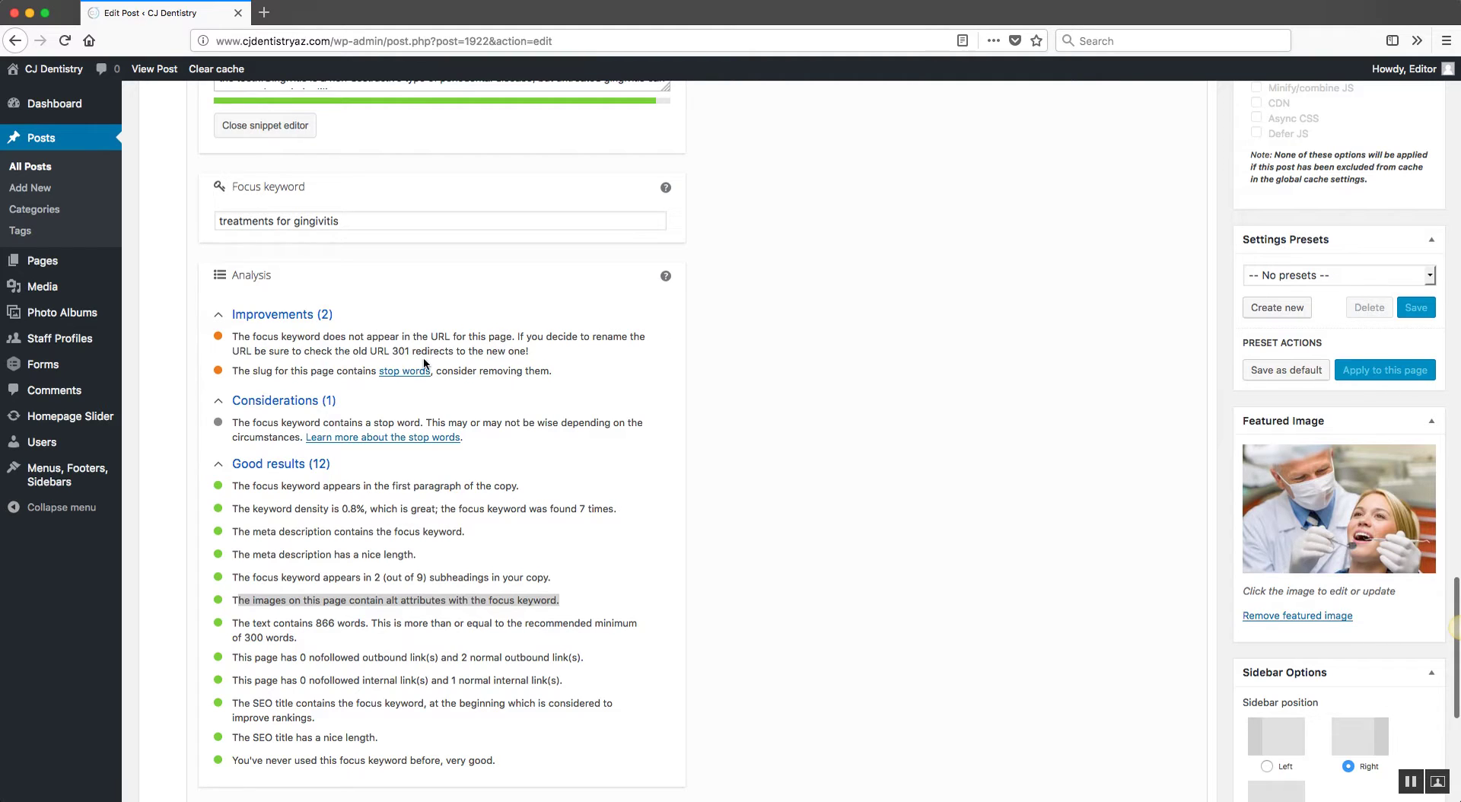
drag(530, 351, 354, 349)
click(772, 363)
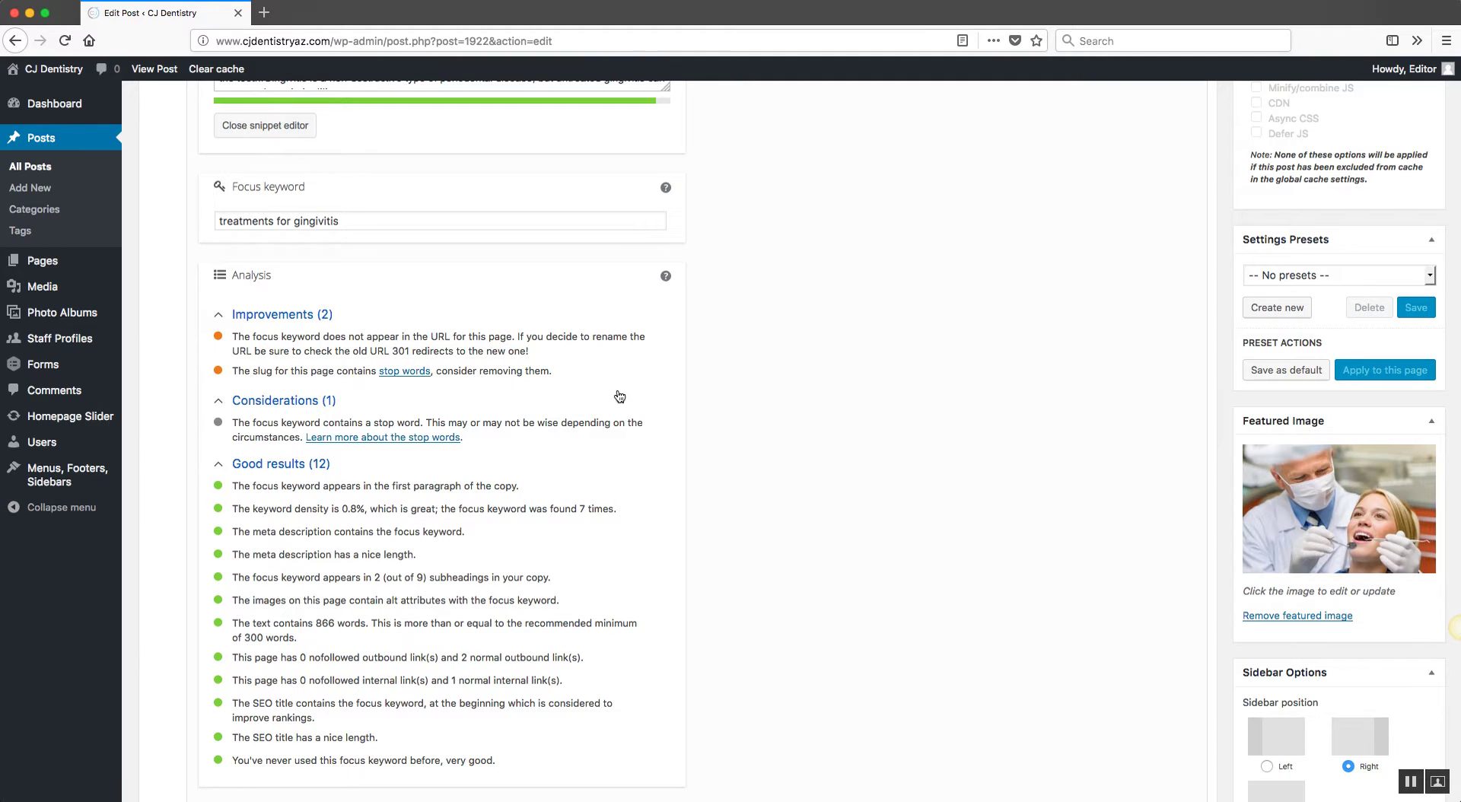
drag(515, 336, 548, 350)
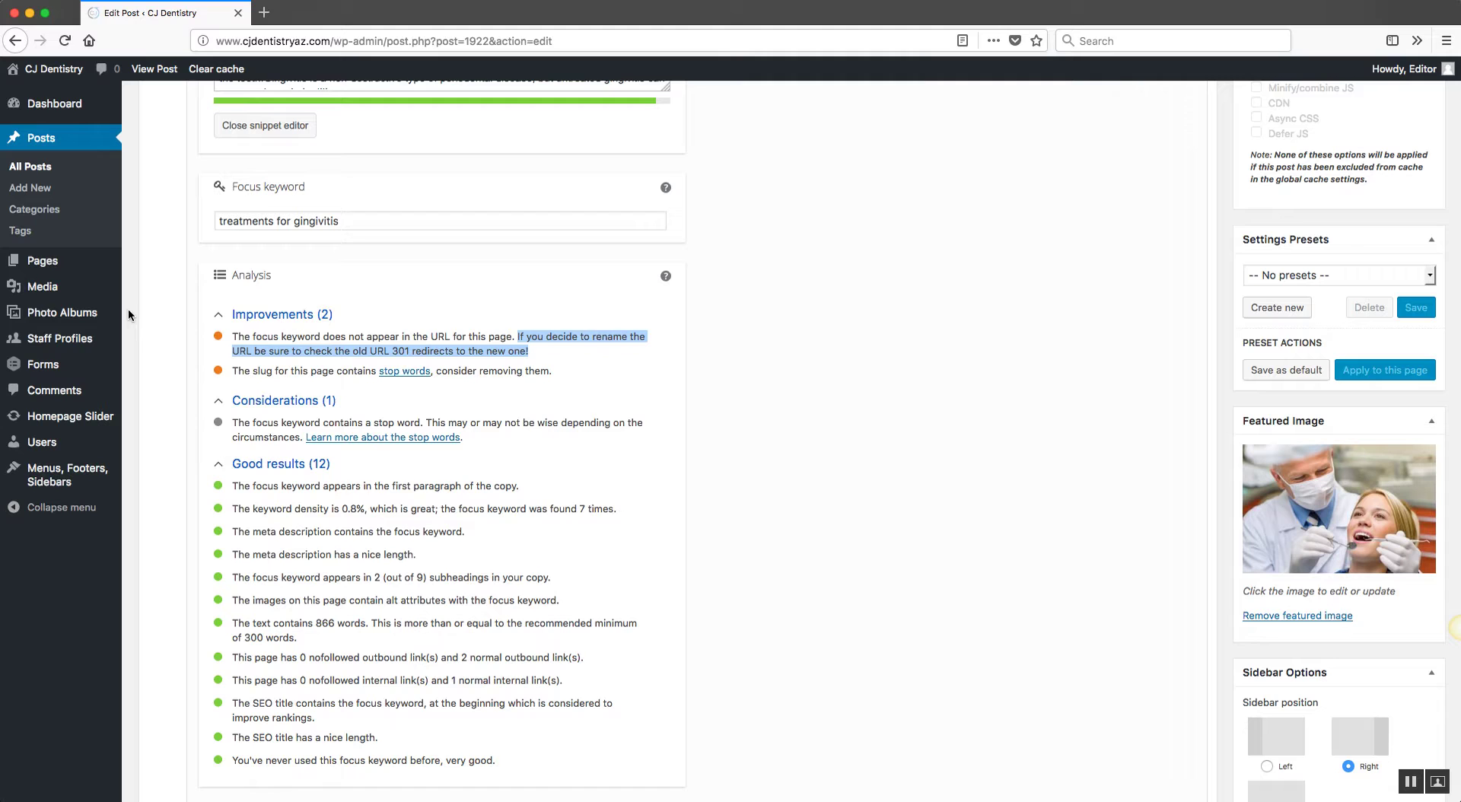
click(242, 336)
scroll(243, 340, up, 1)
drag(233, 345, 531, 345)
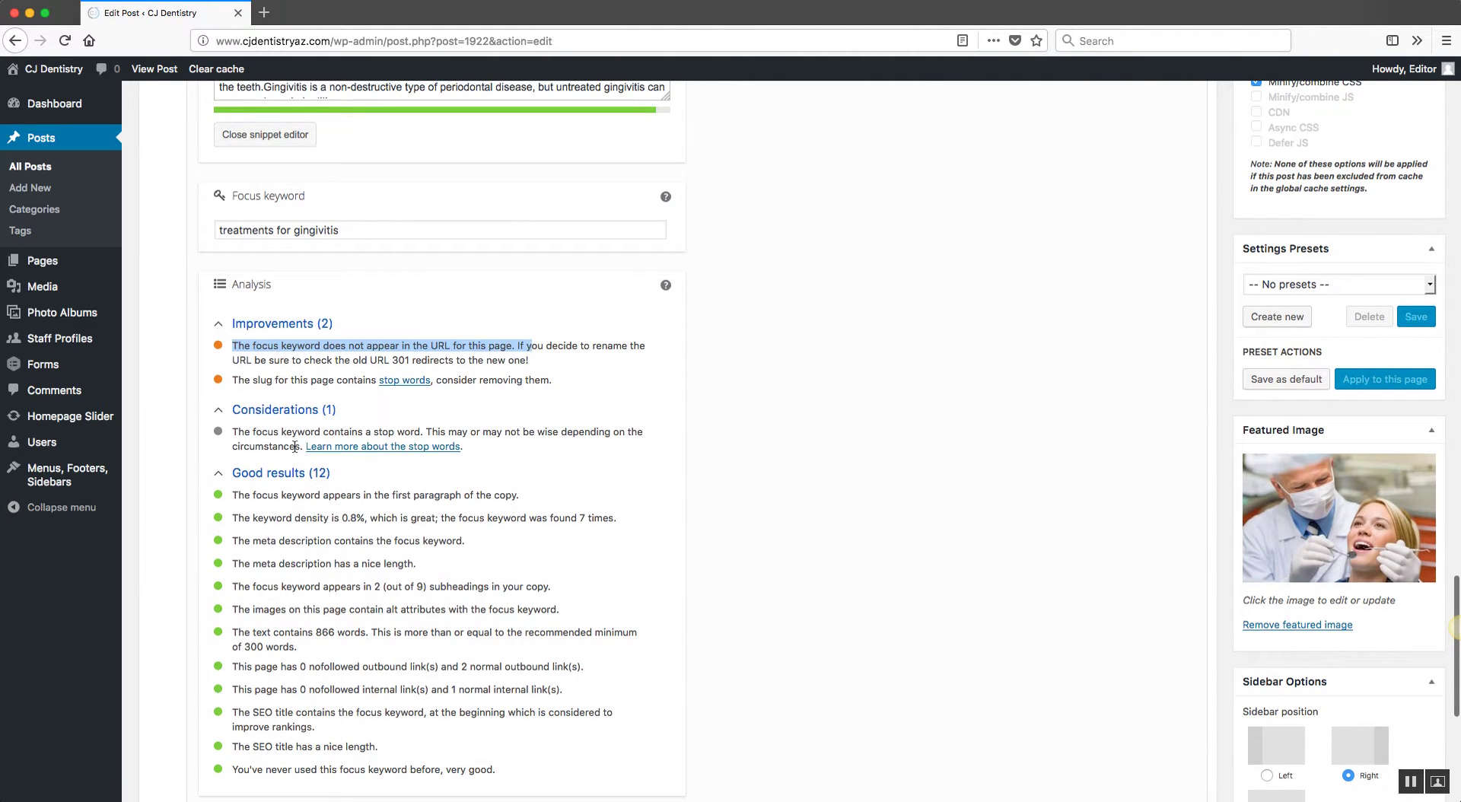
Replace the post's slug in the snippet editor with "treatments for gingivitis"
scroll(655, 455, up, 5)
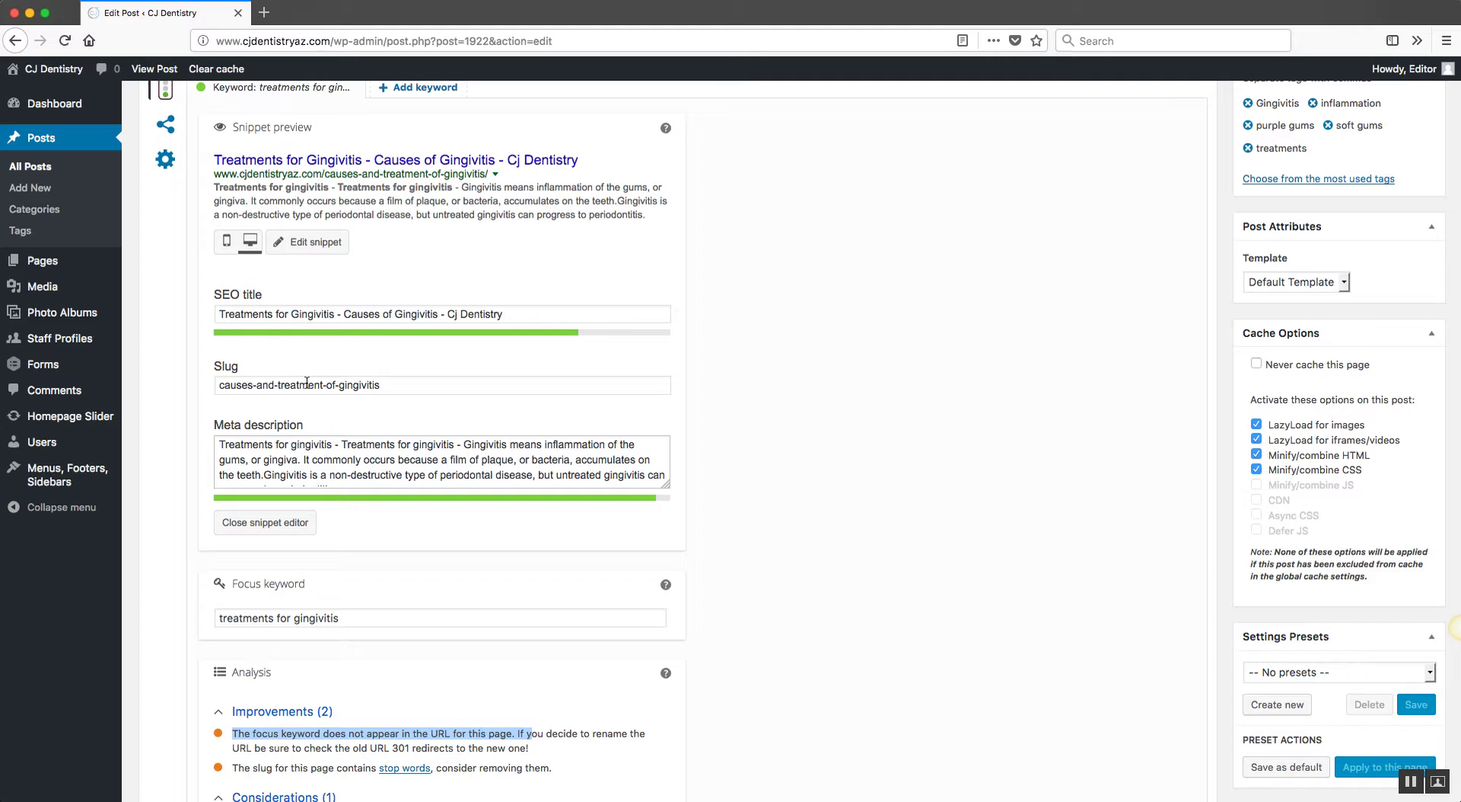
triple_click(376, 384)
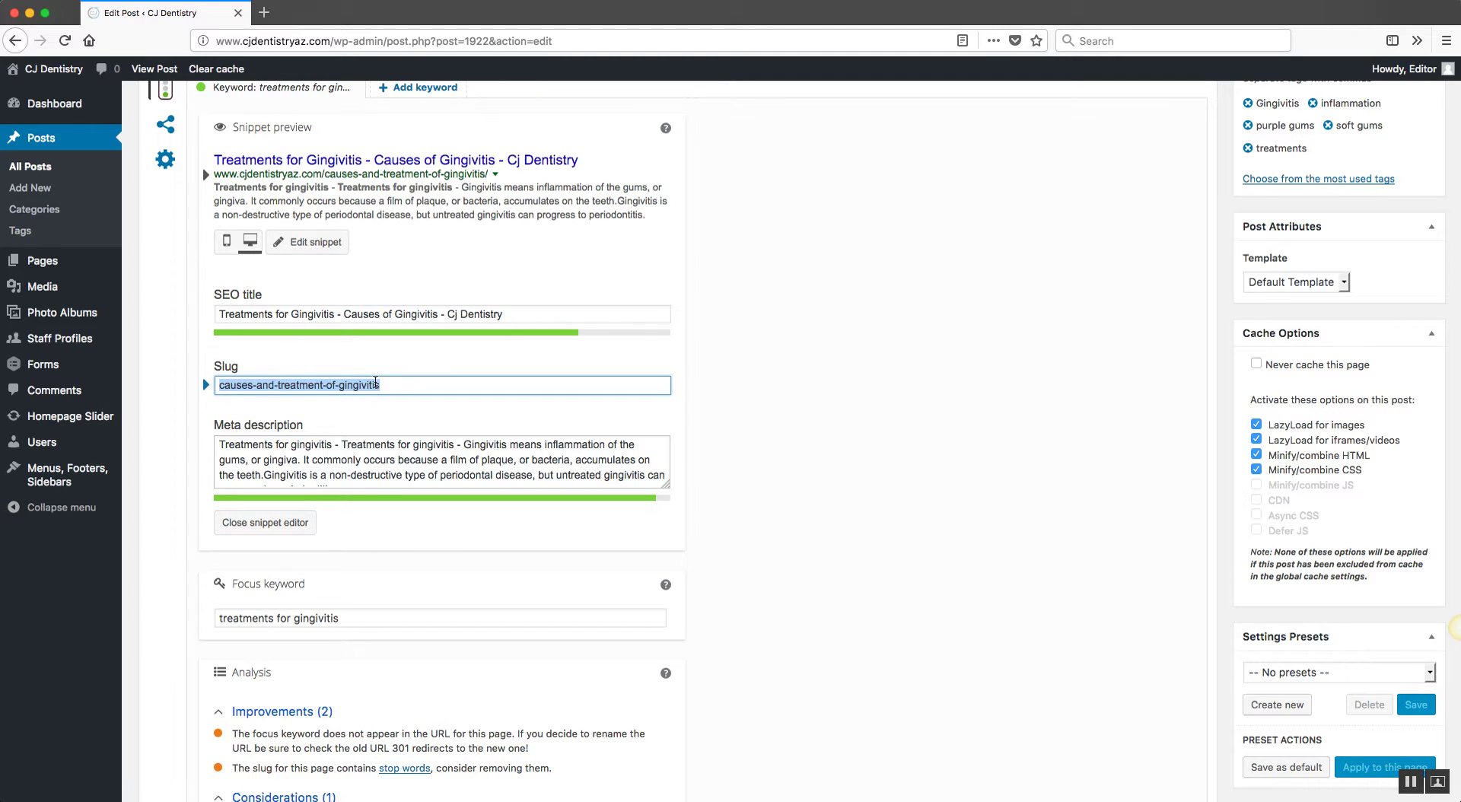
text(treatm)
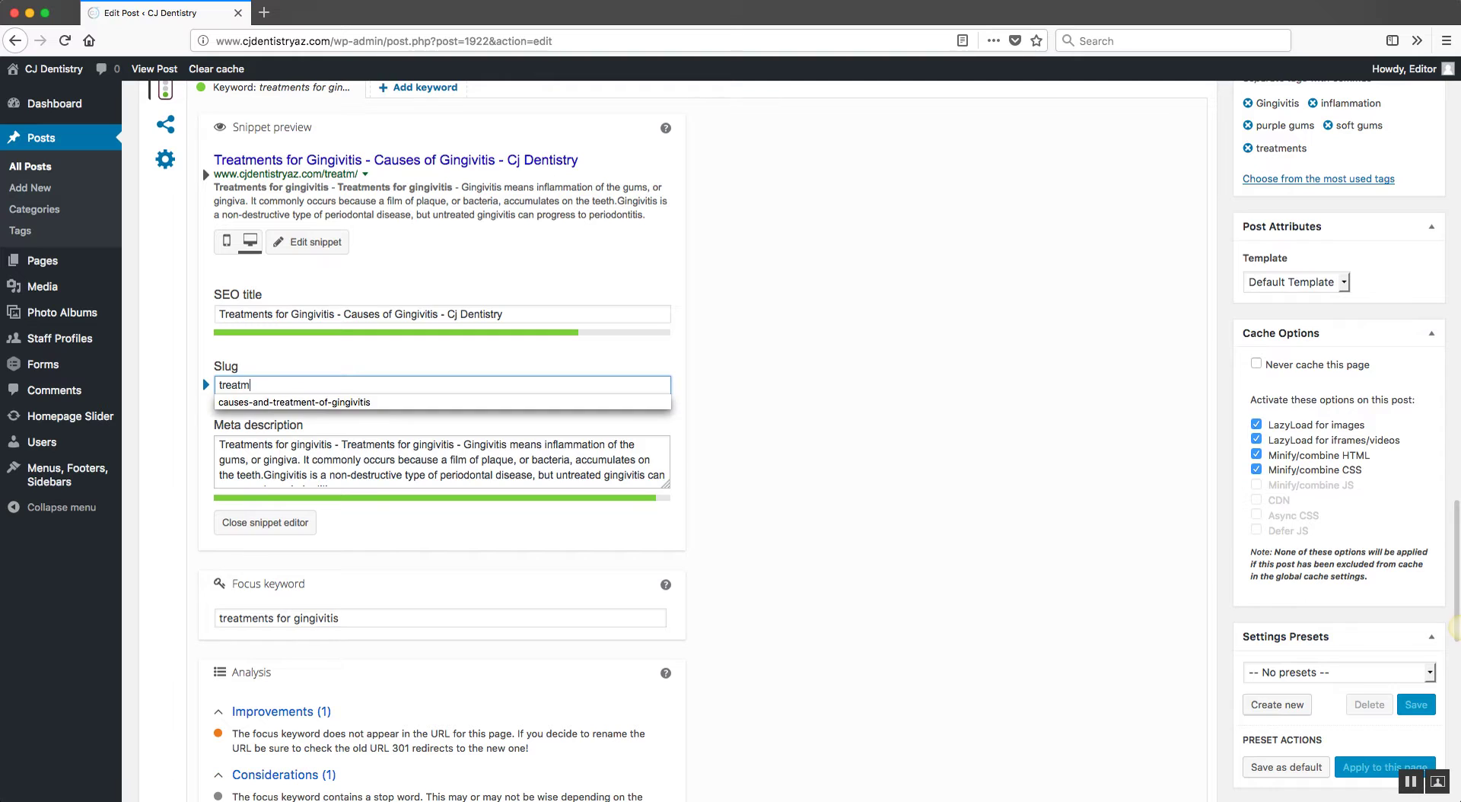
text(ents for gi)
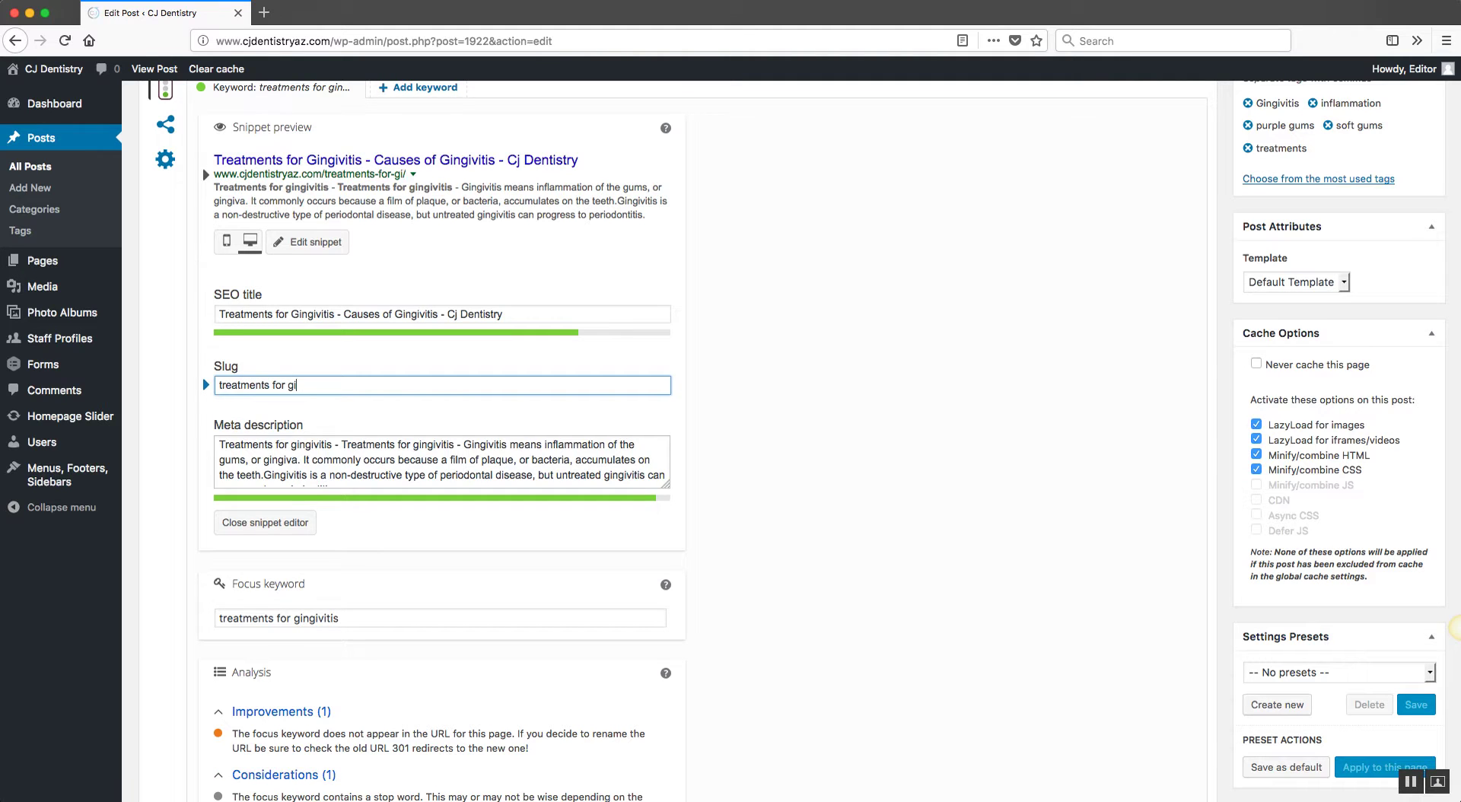
text(ngivitis )
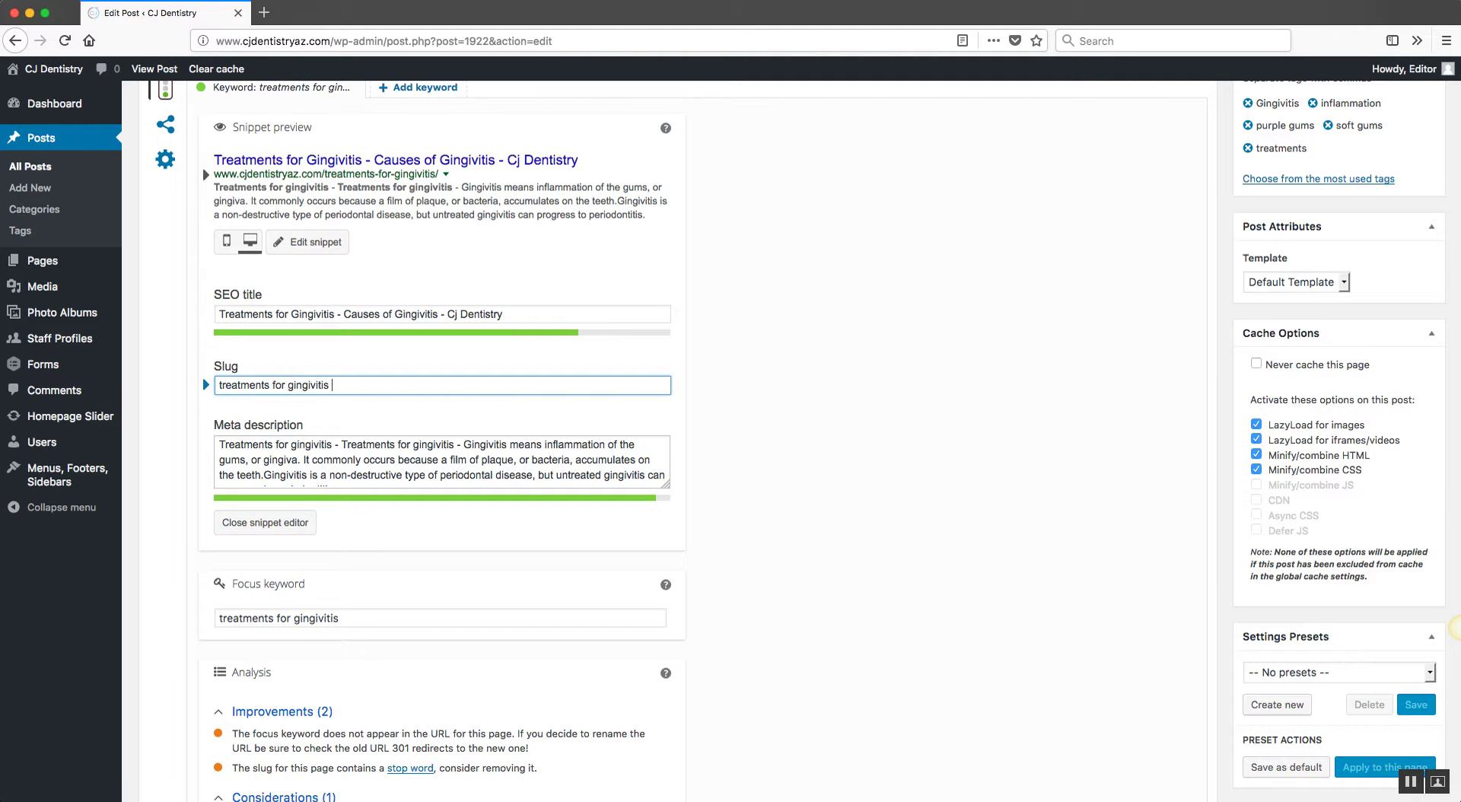
text(and wh)
key(BackSpace)
key(BackSpace)
key(BackSpace)
key(BackSpace)
key(BackSpace)
key(BackSpace)
key(BackSpace)
Check the SEO analysis against the new slug and update the published post
scroll(867, 423, down, 5)
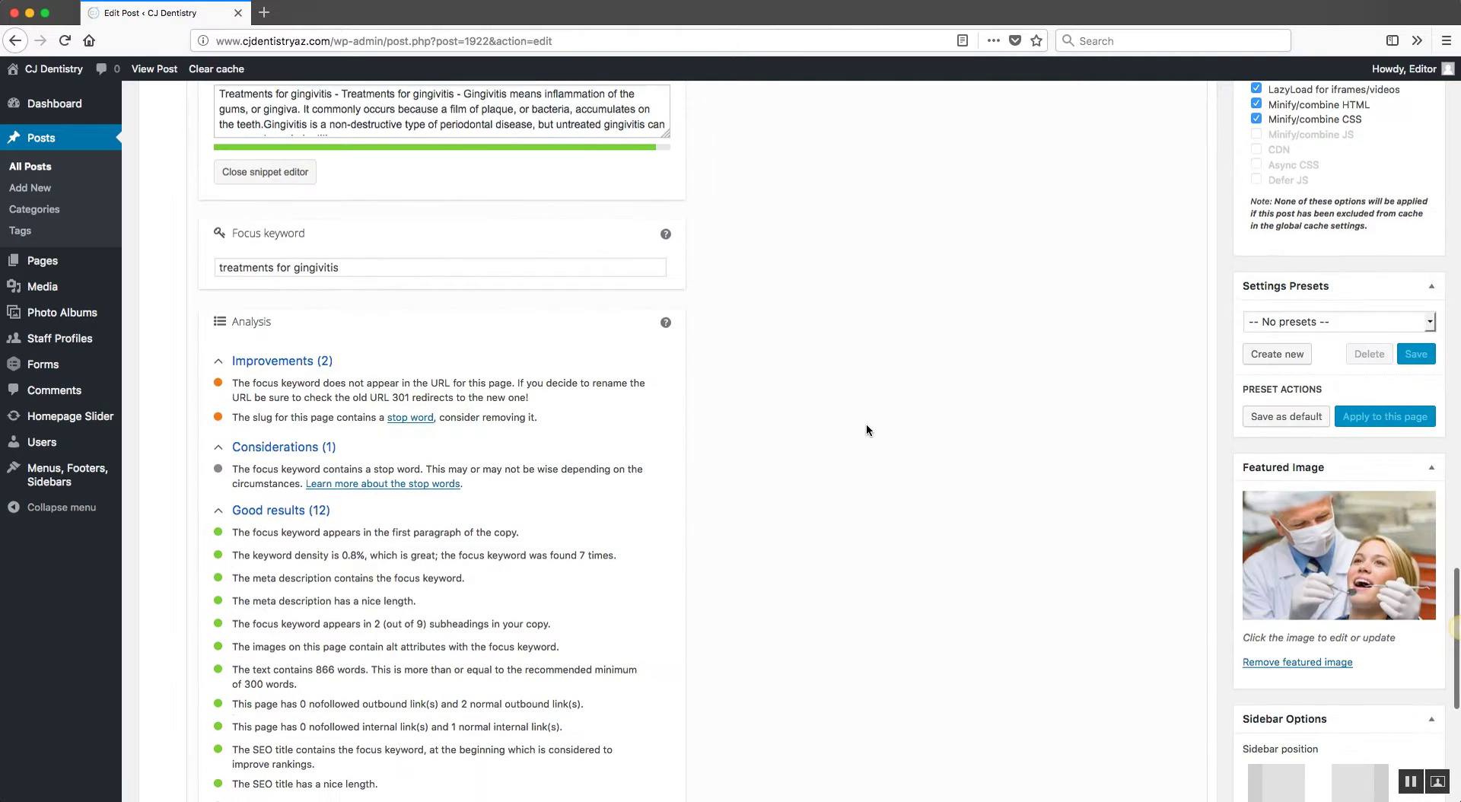
scroll(868, 426, up, 2)
click(287, 214)
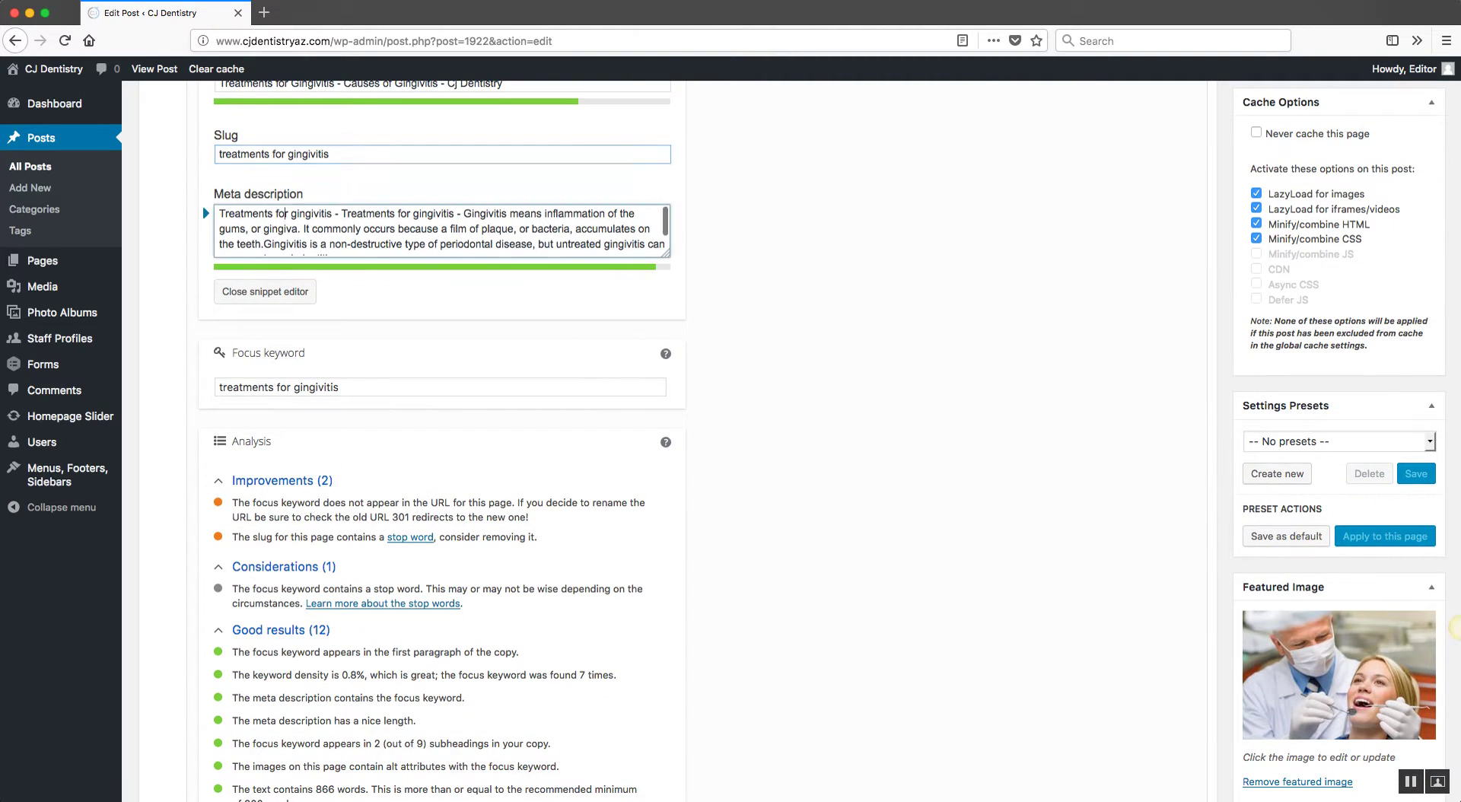
click(772, 378)
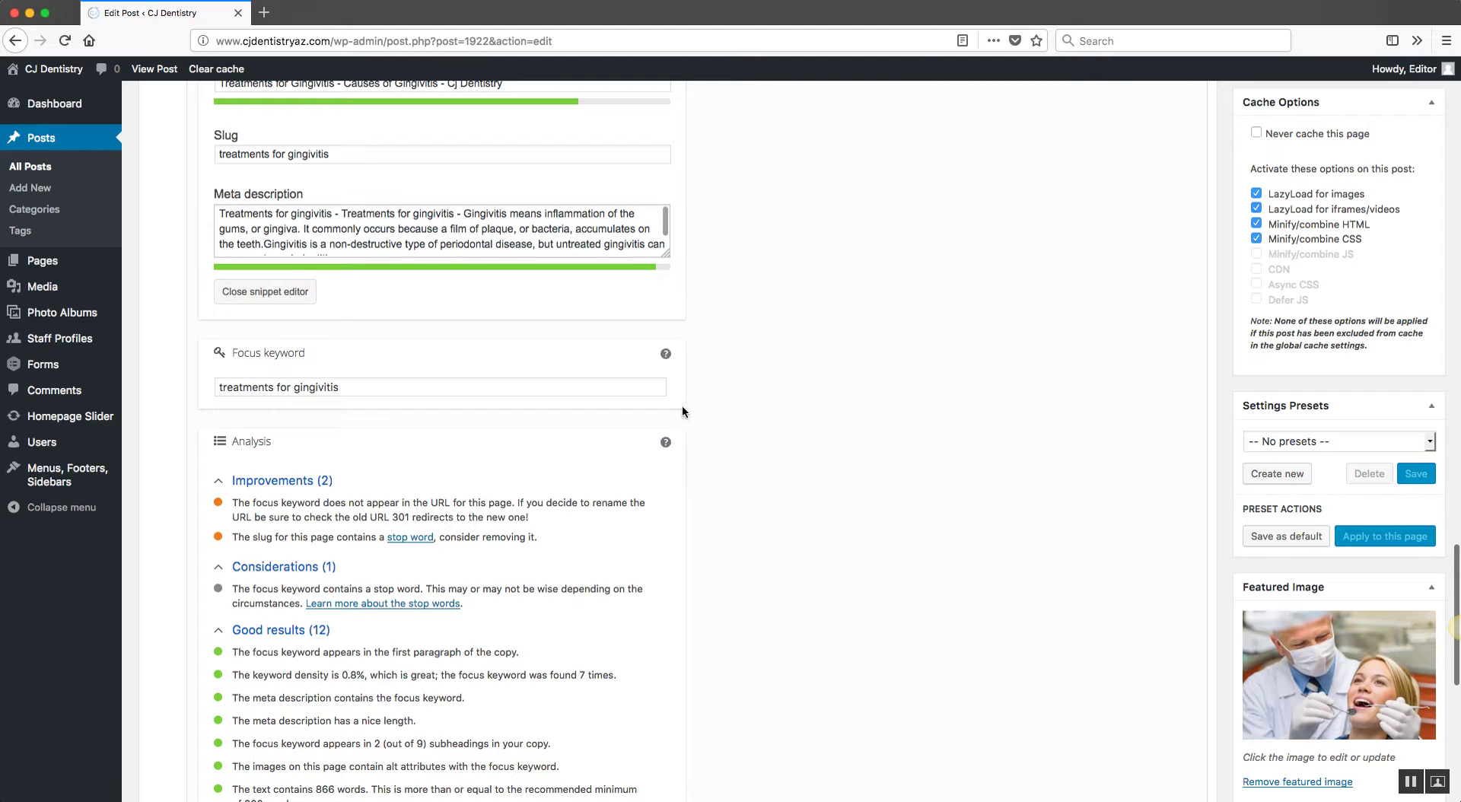
scroll(647, 457, down, 1)
scroll(628, 532, up, 10)
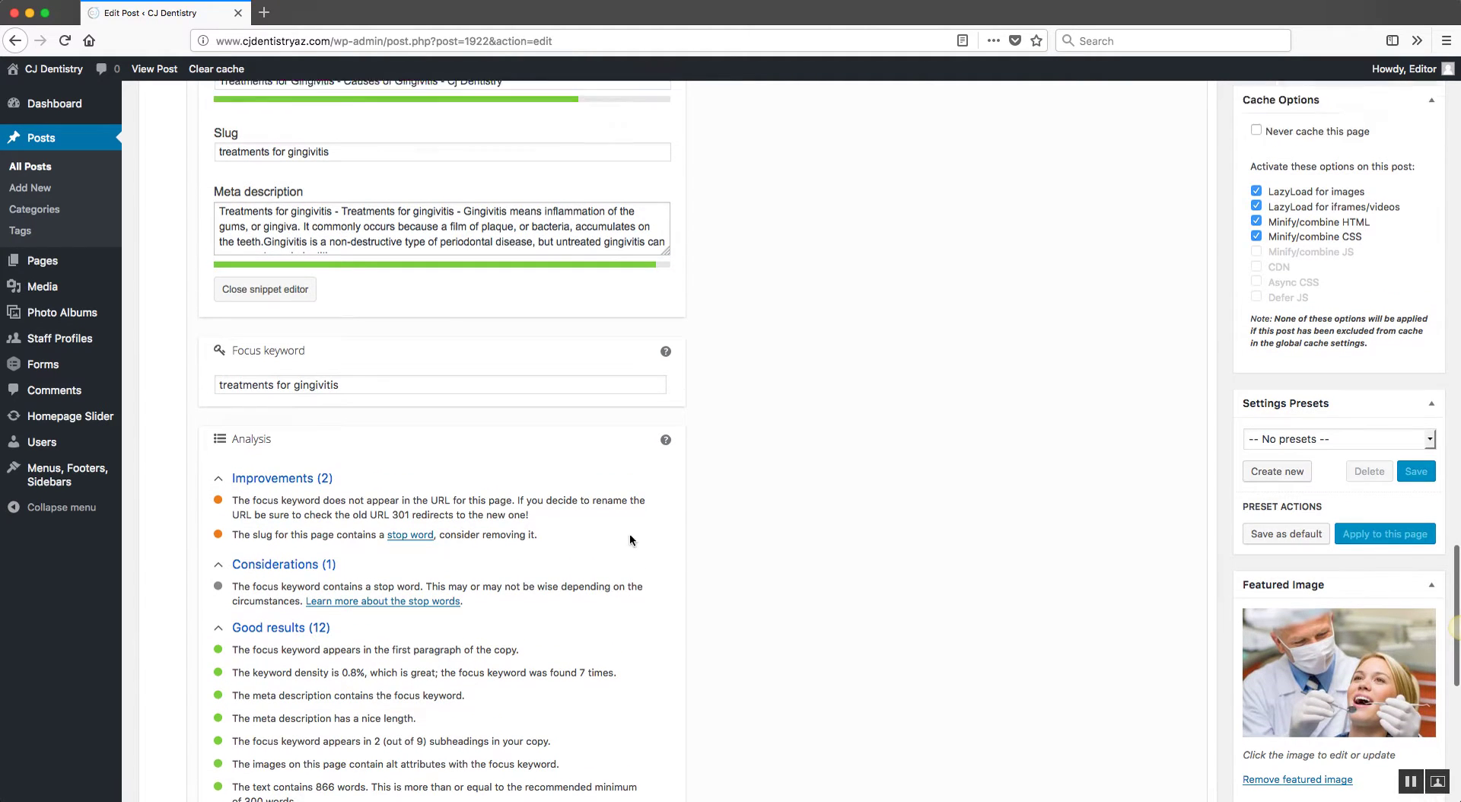
scroll(1455, 182, up, 1)
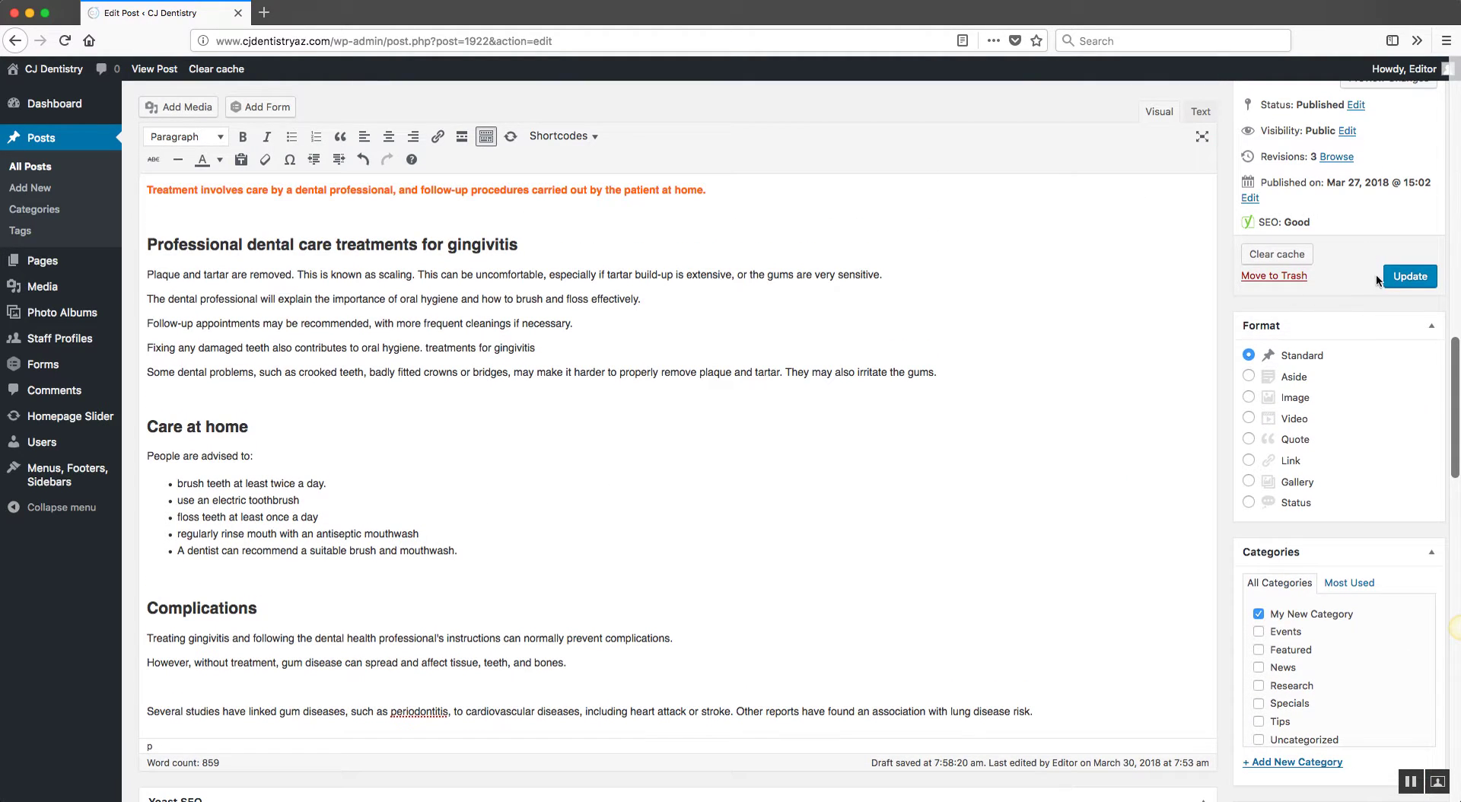
click(1410, 277)
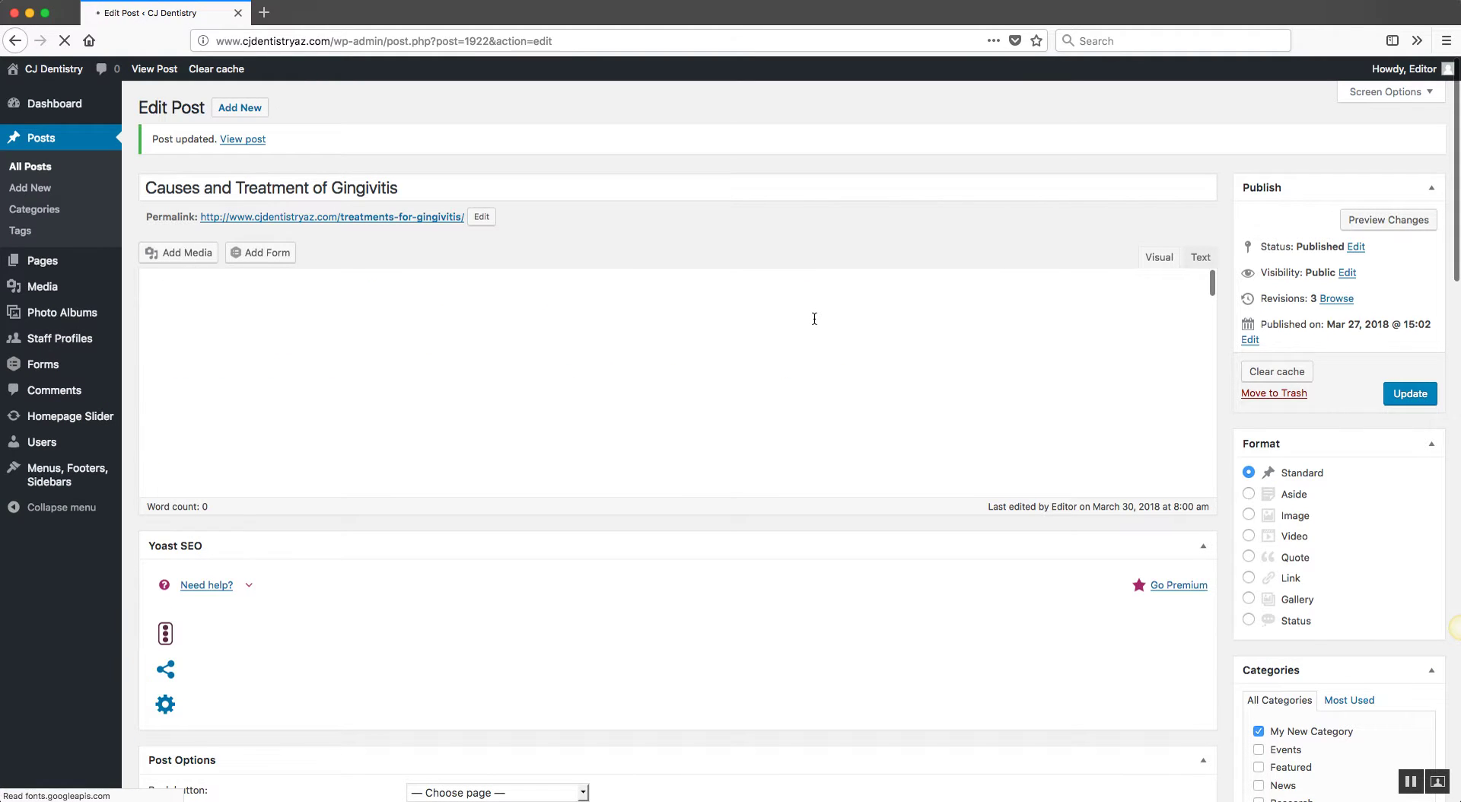
Review the refreshed SEO analysis and check the post's new permalink and its slug in the snippet editor
scroll(815, 318, down, 15)
scroll(814, 318, down, 15)
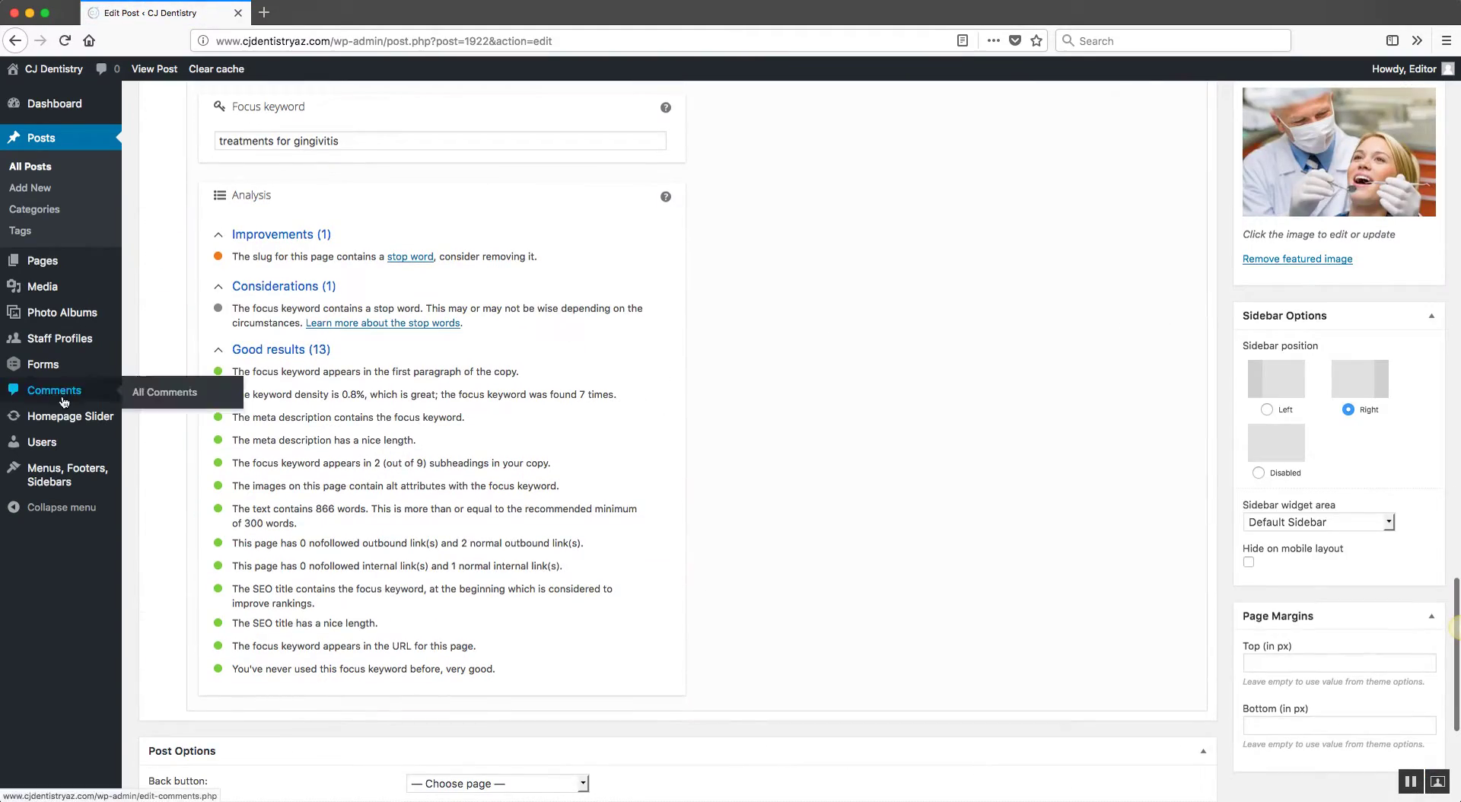
scroll(564, 381, up, 20)
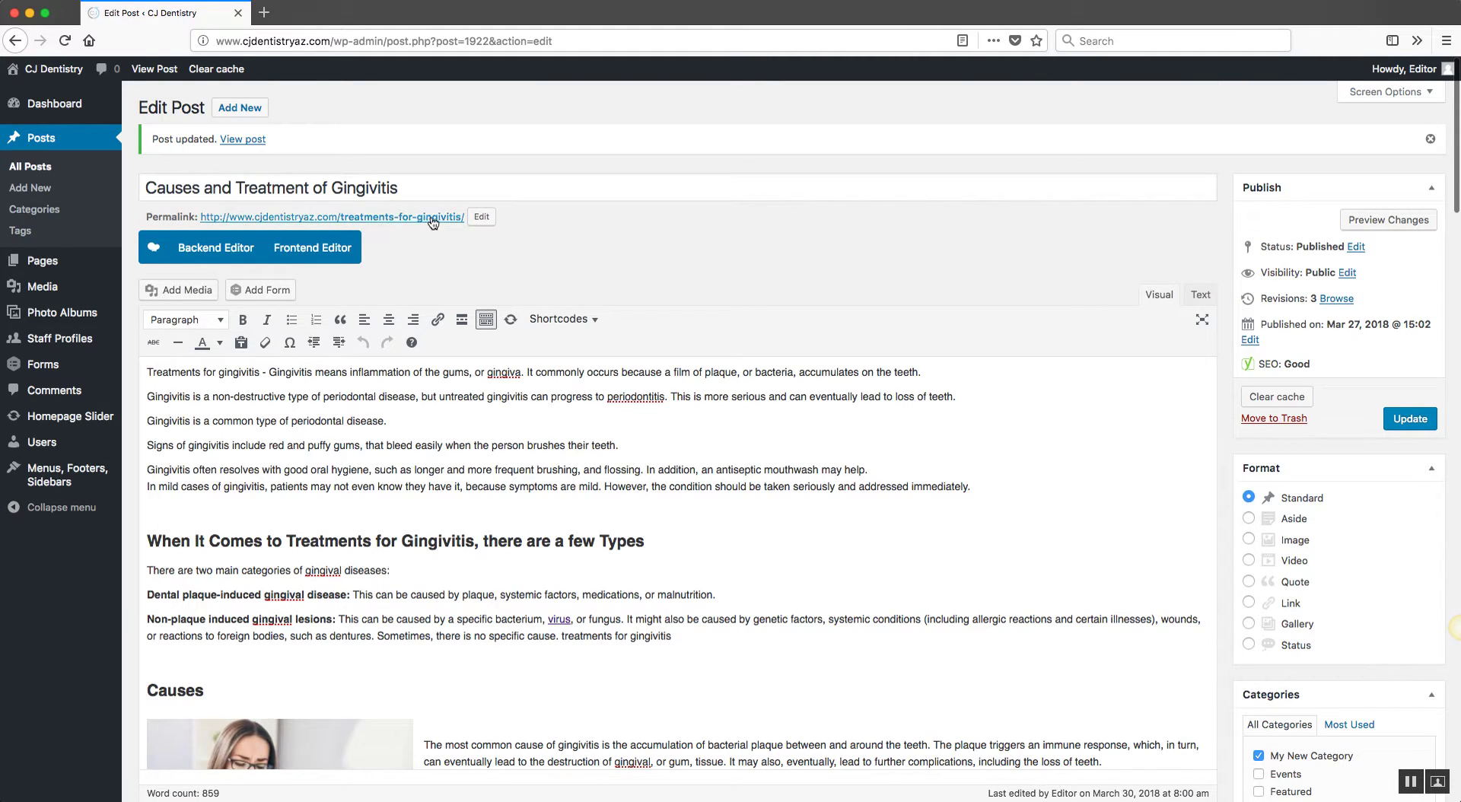
click(481, 218)
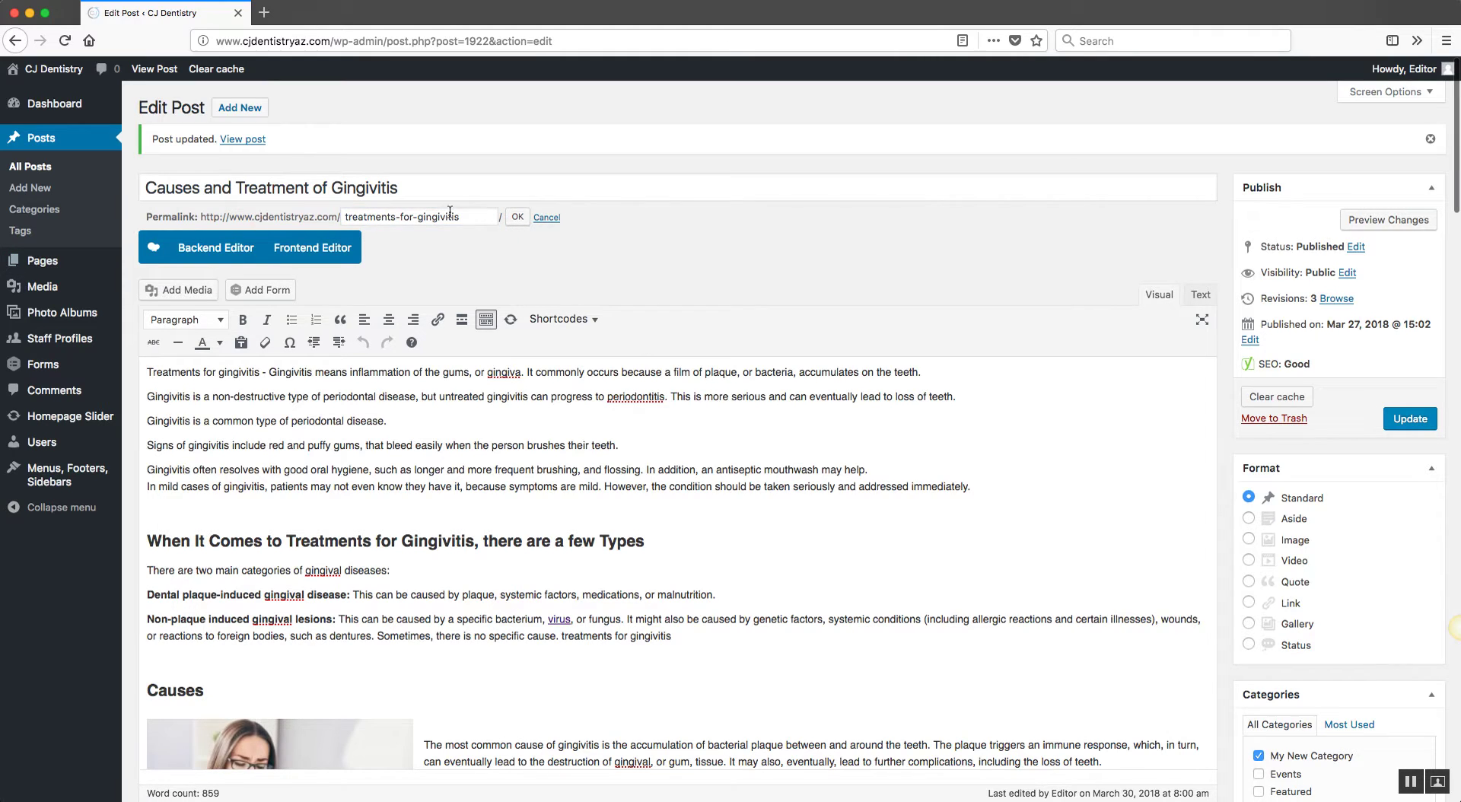
scroll(483, 426, down, 20)
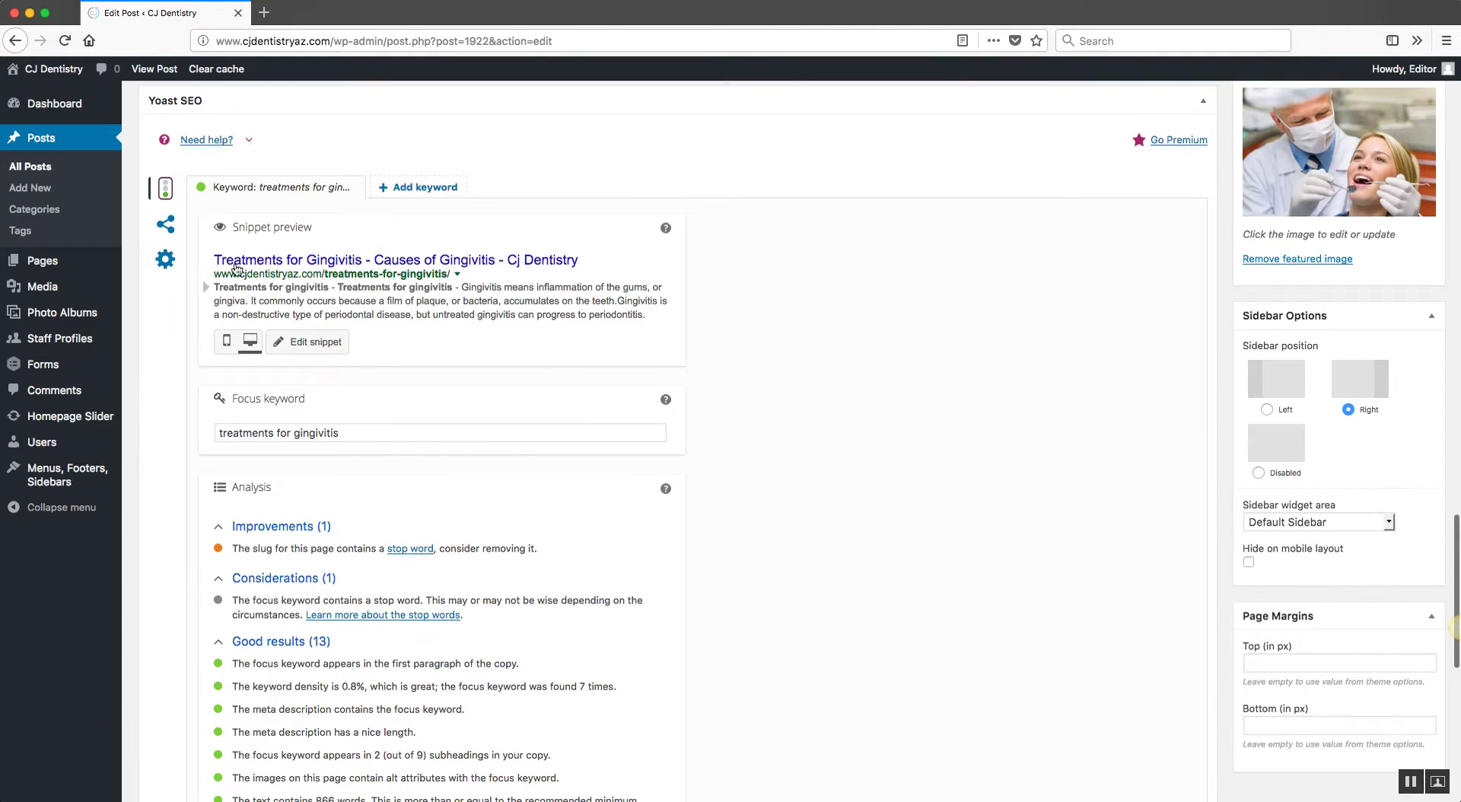
scroll(447, 474, up, 1)
click(407, 374)
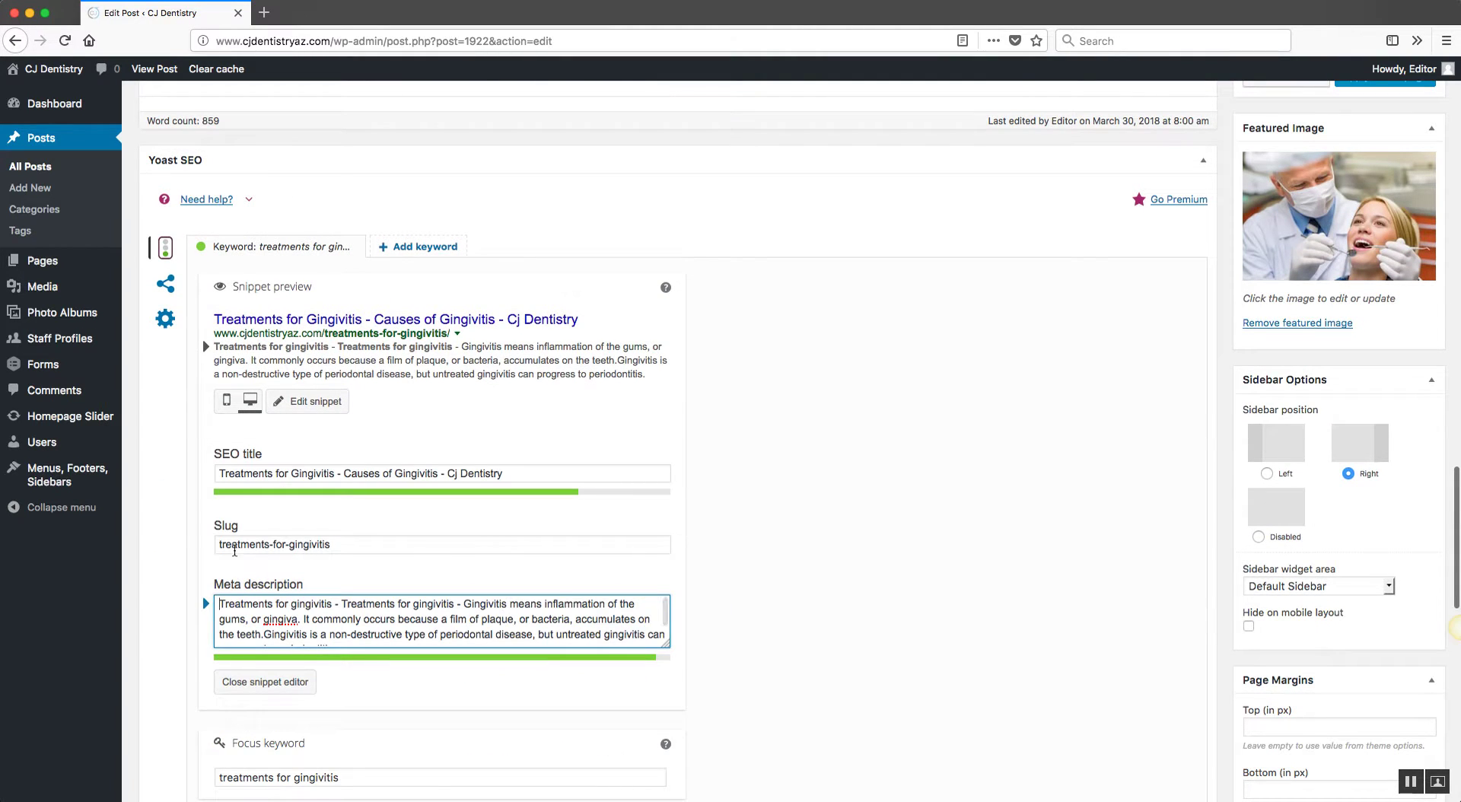
click(845, 487)
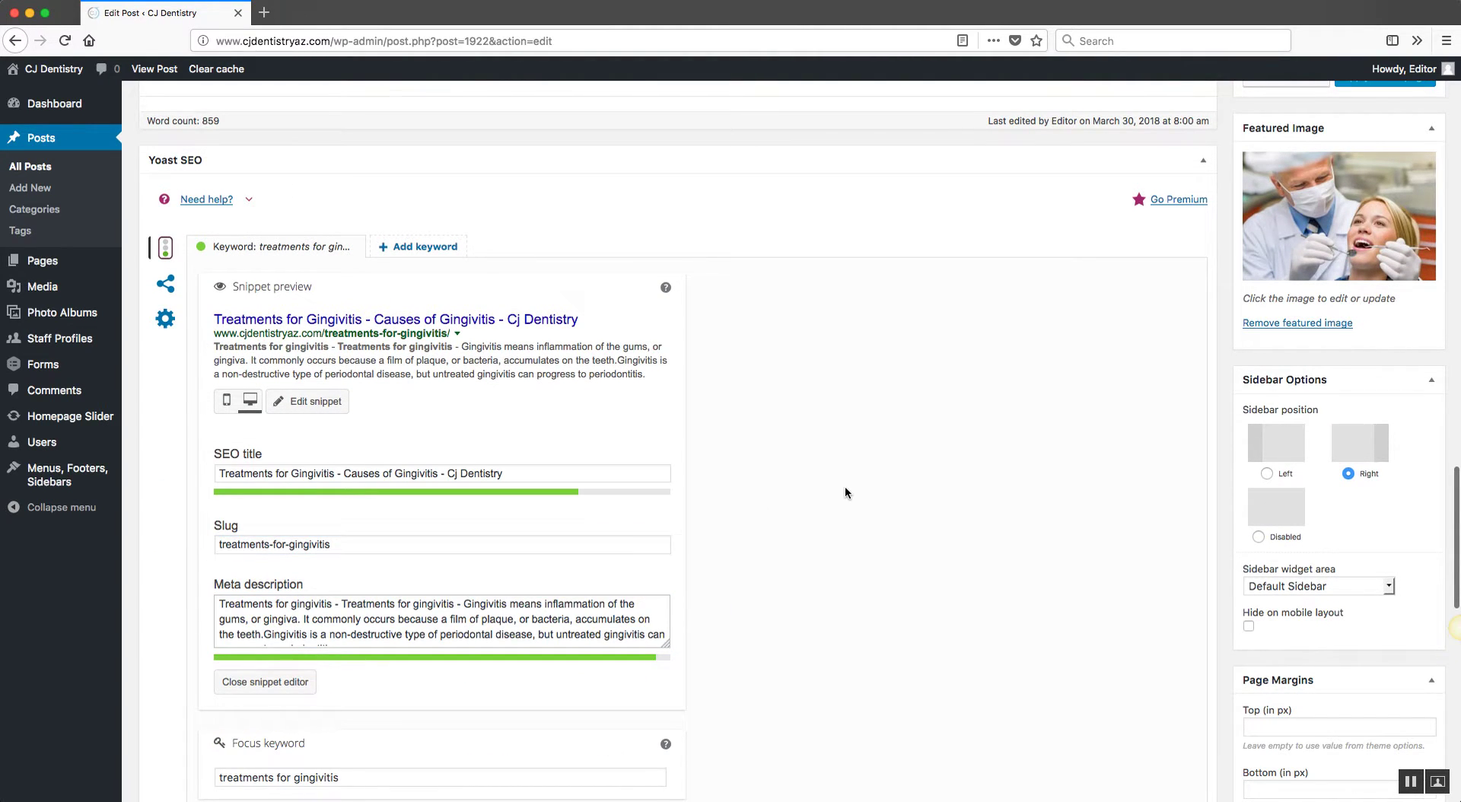
Examine the improvement about the slug's stop word, the word "for" in the slug, and the rest of the analysis
scroll(845, 487, down, 3)
scroll(845, 488, down, 5)
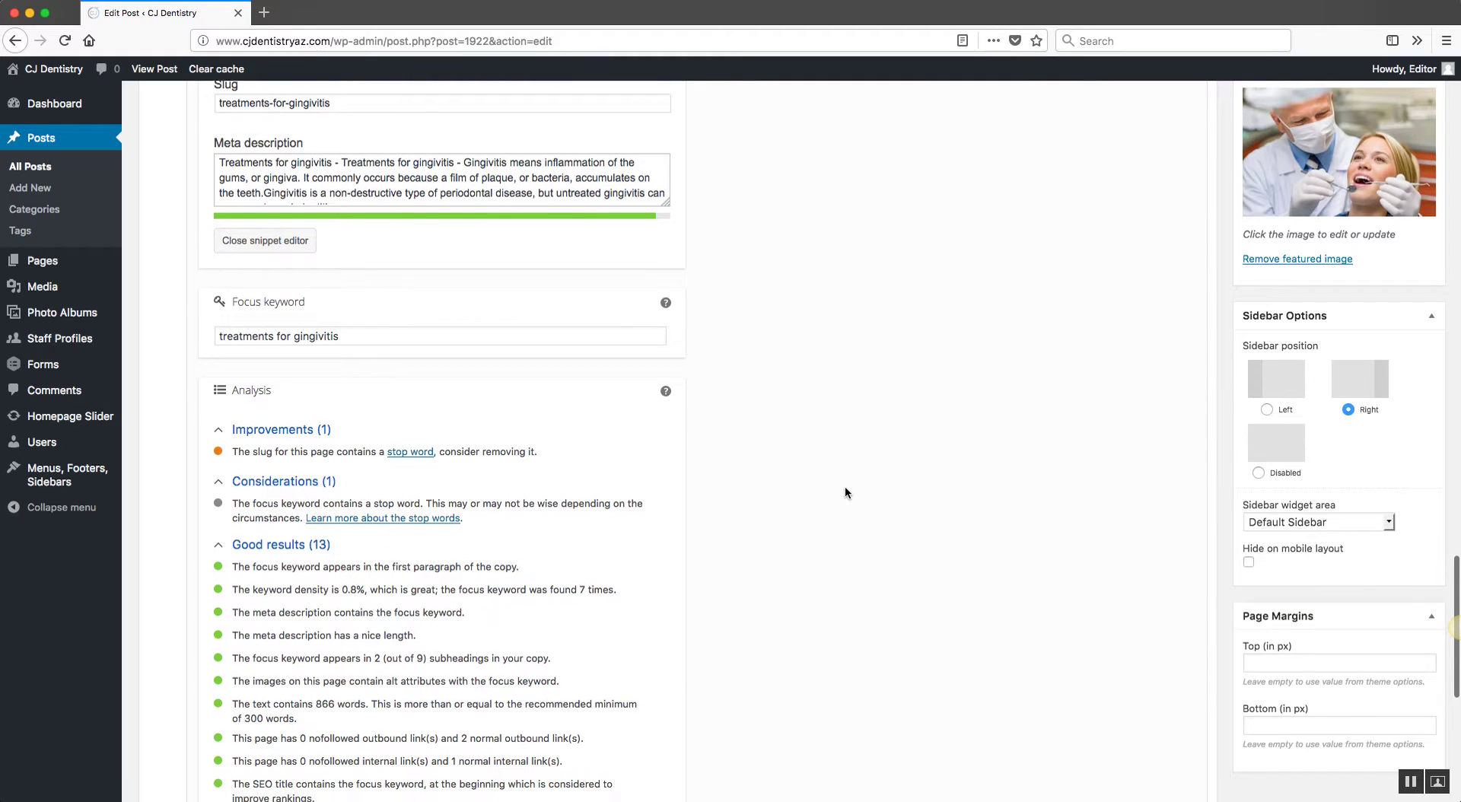
scroll(845, 493, down, 2)
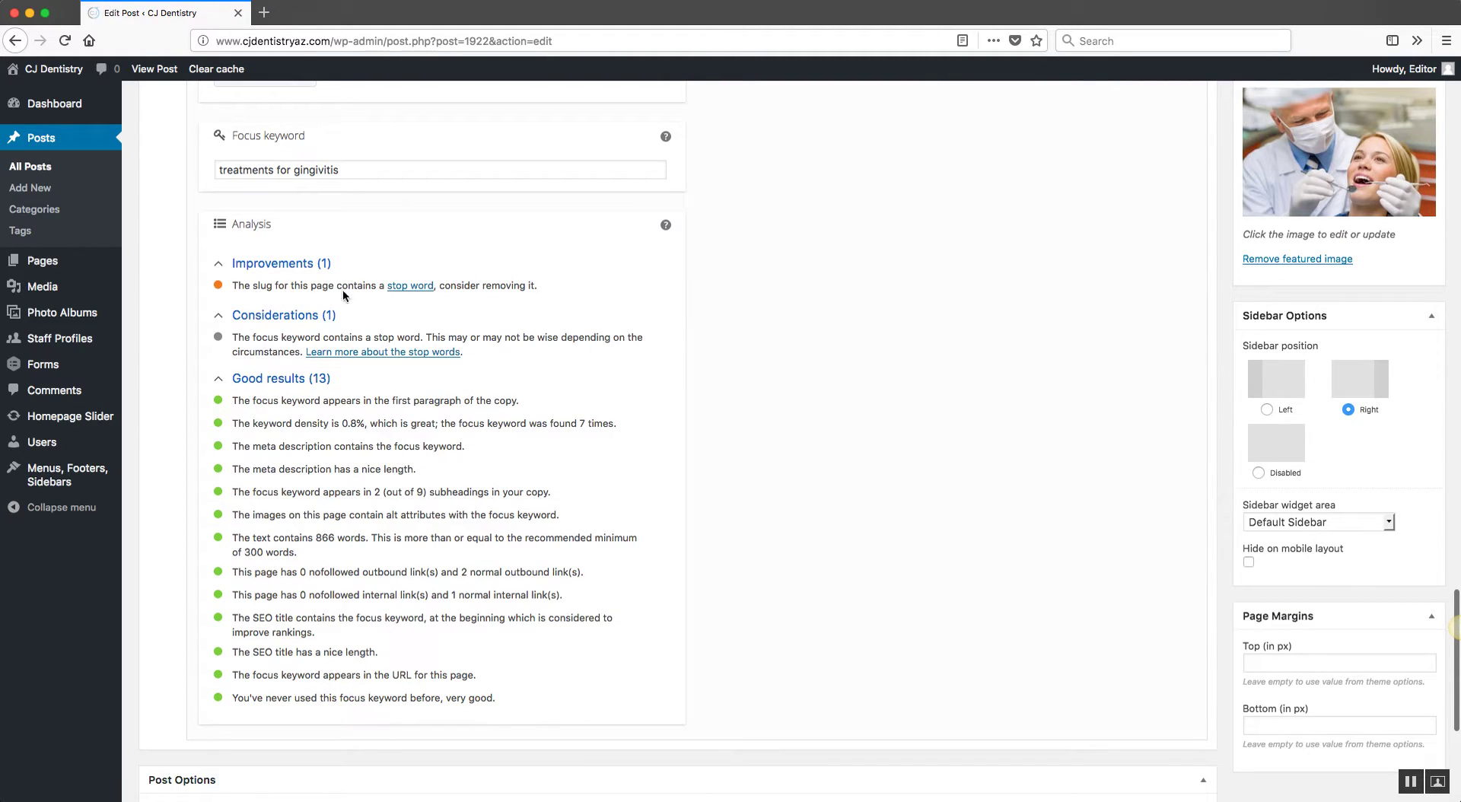
drag(541, 285, 225, 287)
click(806, 403)
scroll(806, 400, up, 4)
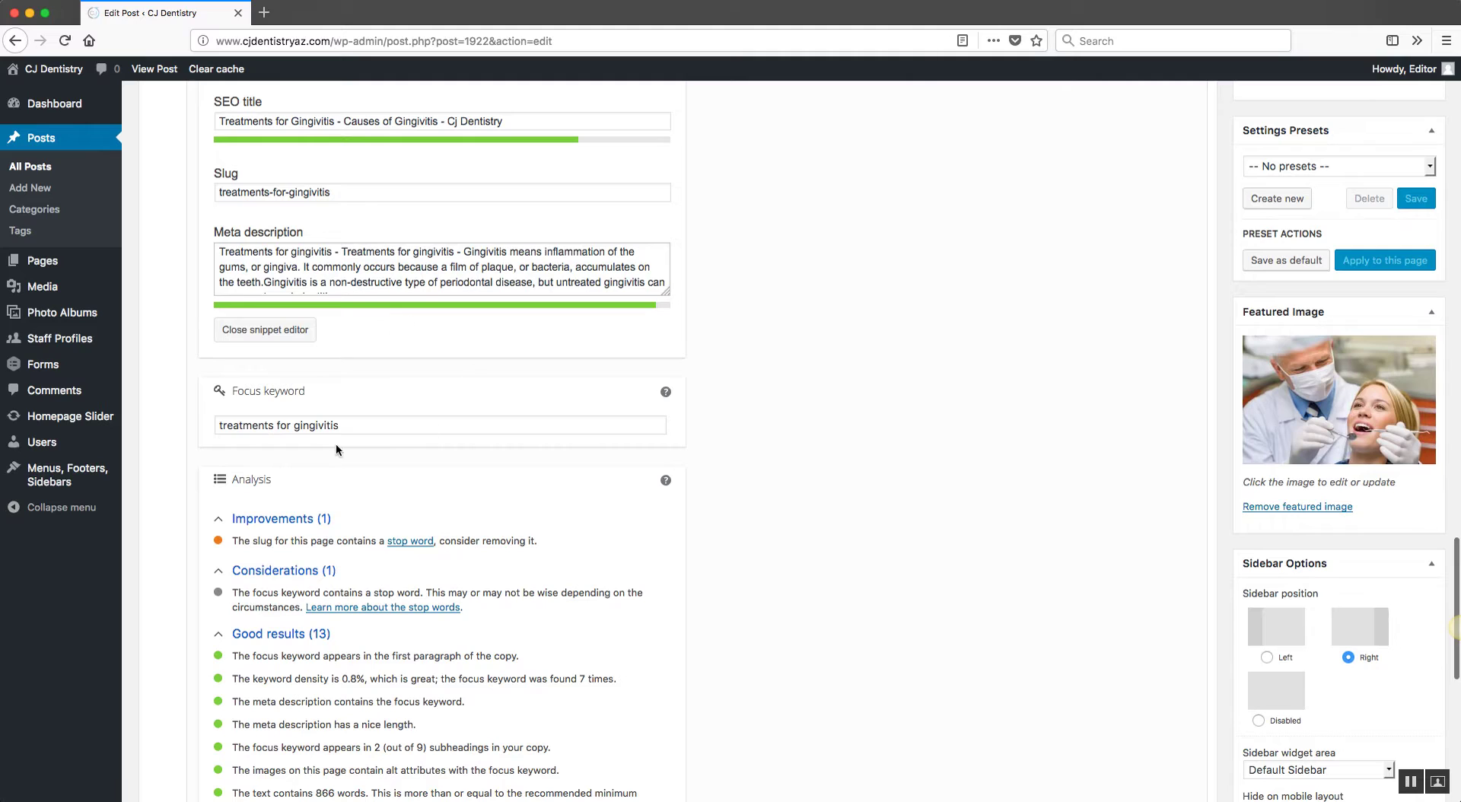
double_click(282, 192)
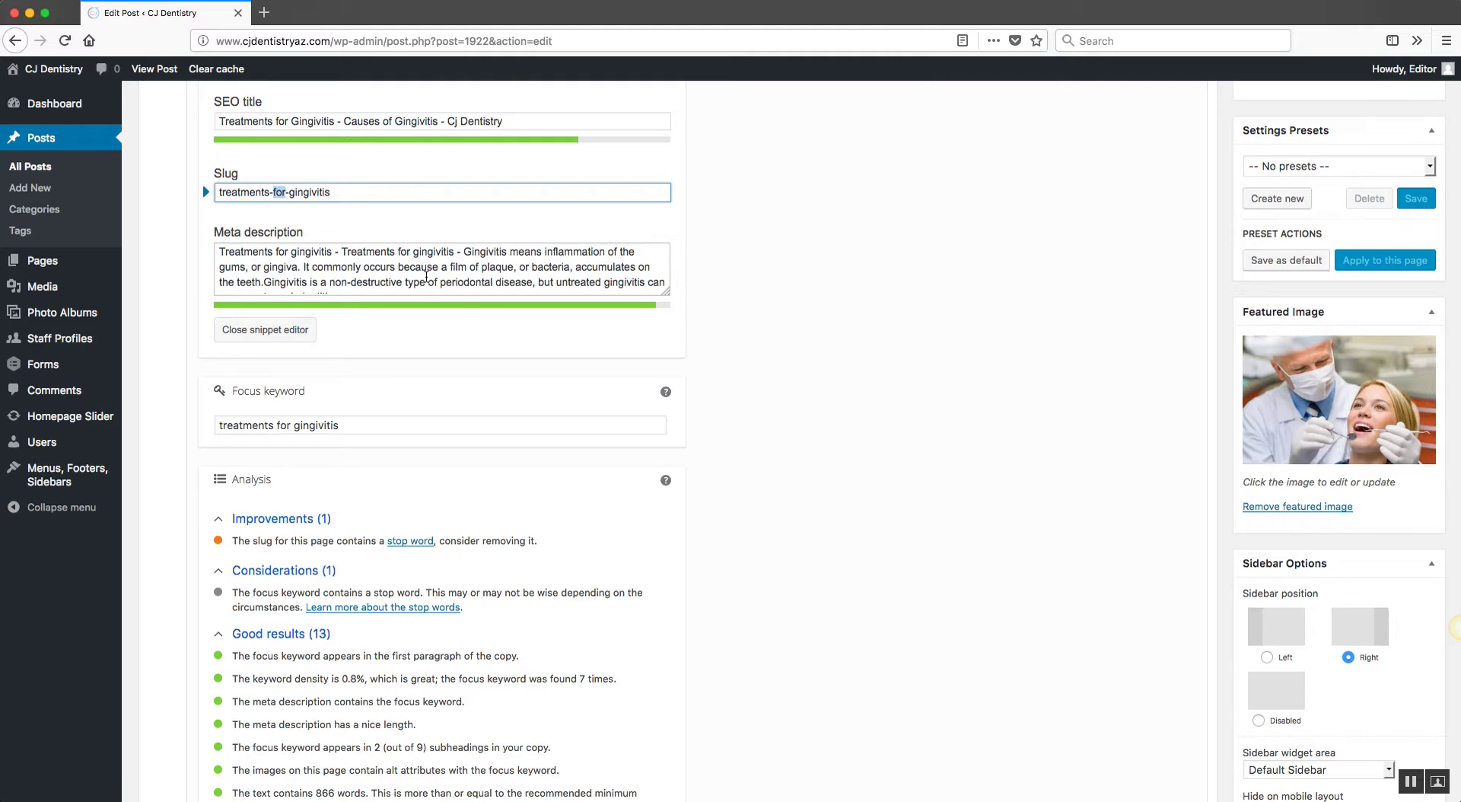
scroll(303, 217, up, 1)
scroll(290, 205, down, 1)
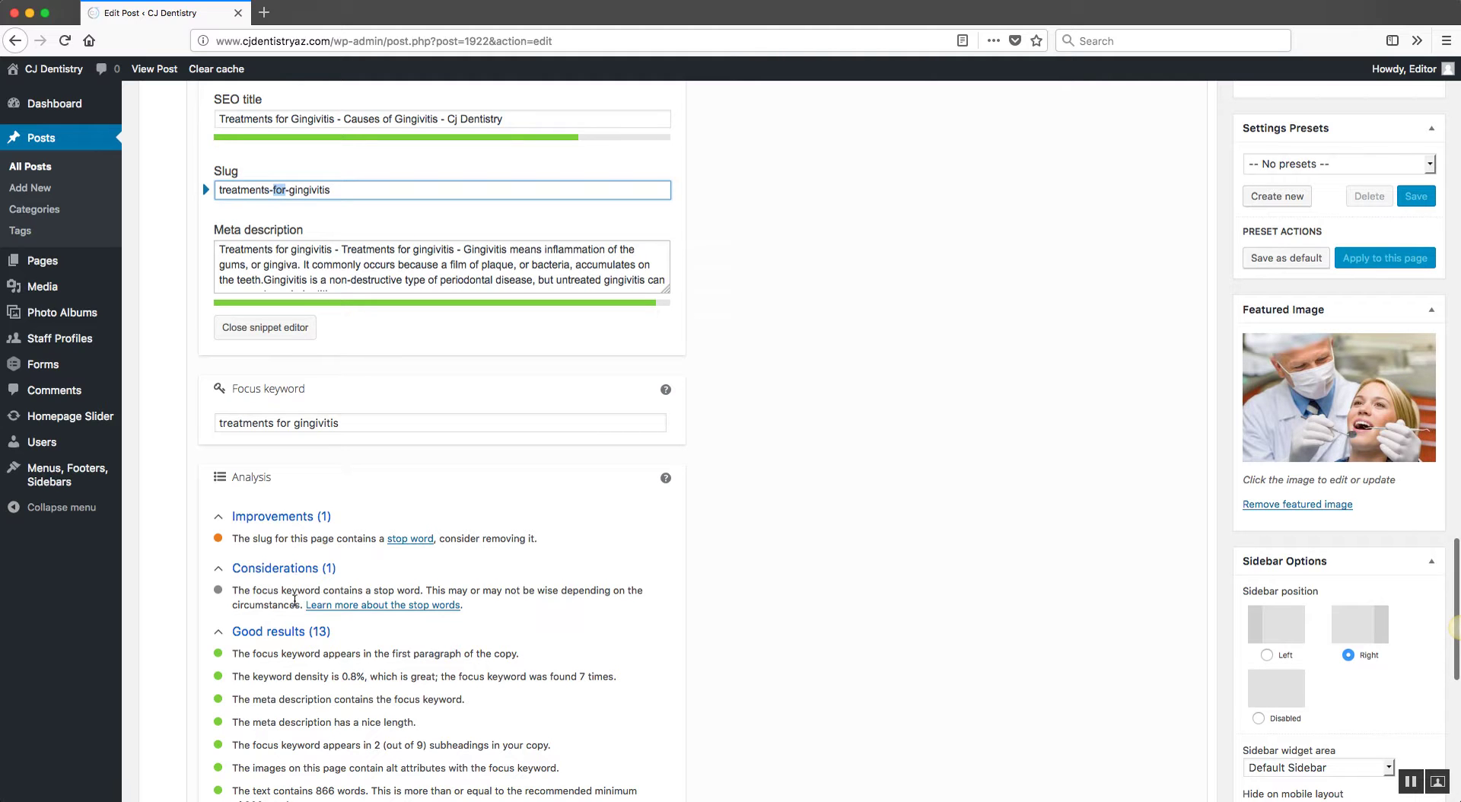
scroll(288, 528, down, 5)
scroll(289, 529, up, 5)
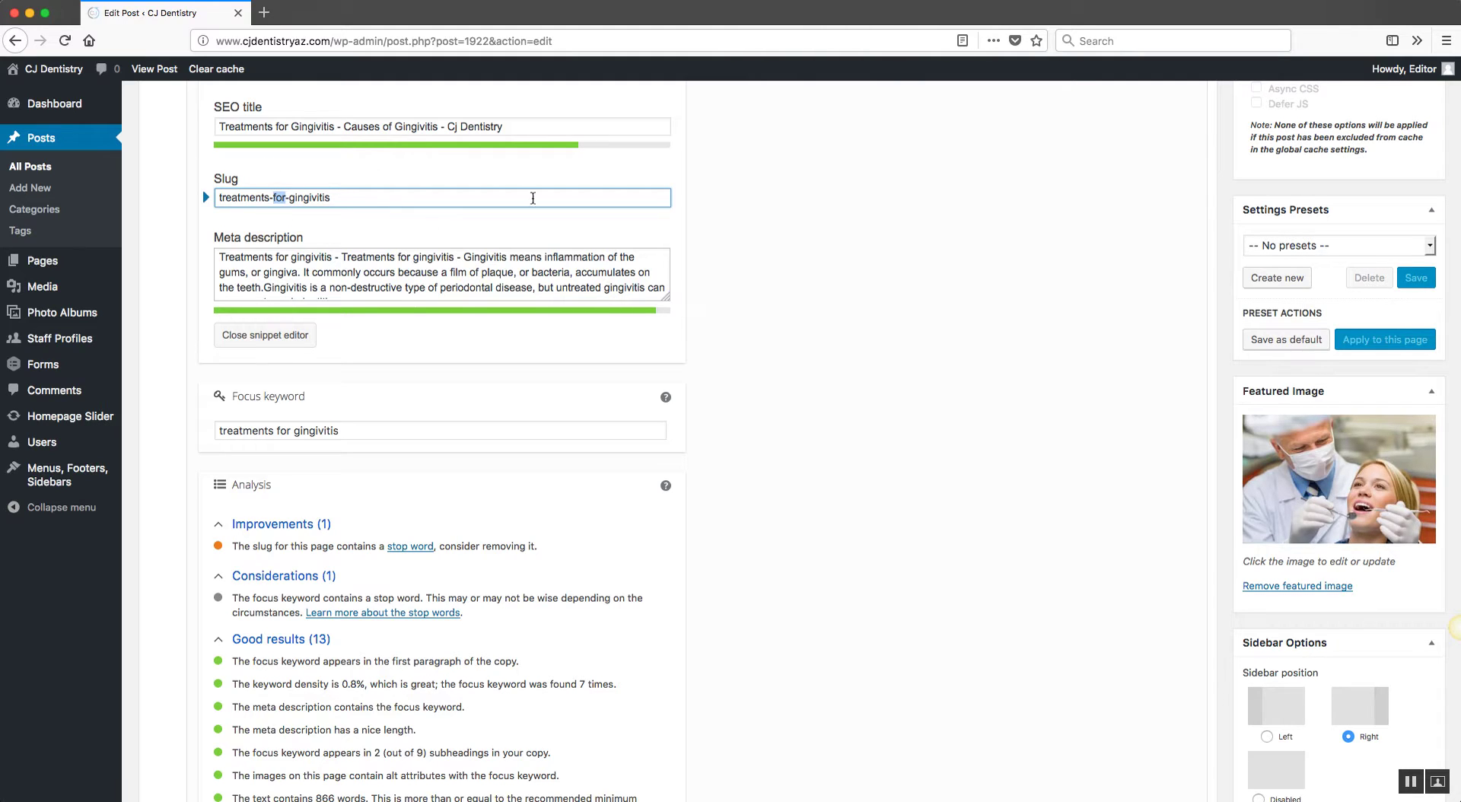
click(828, 391)
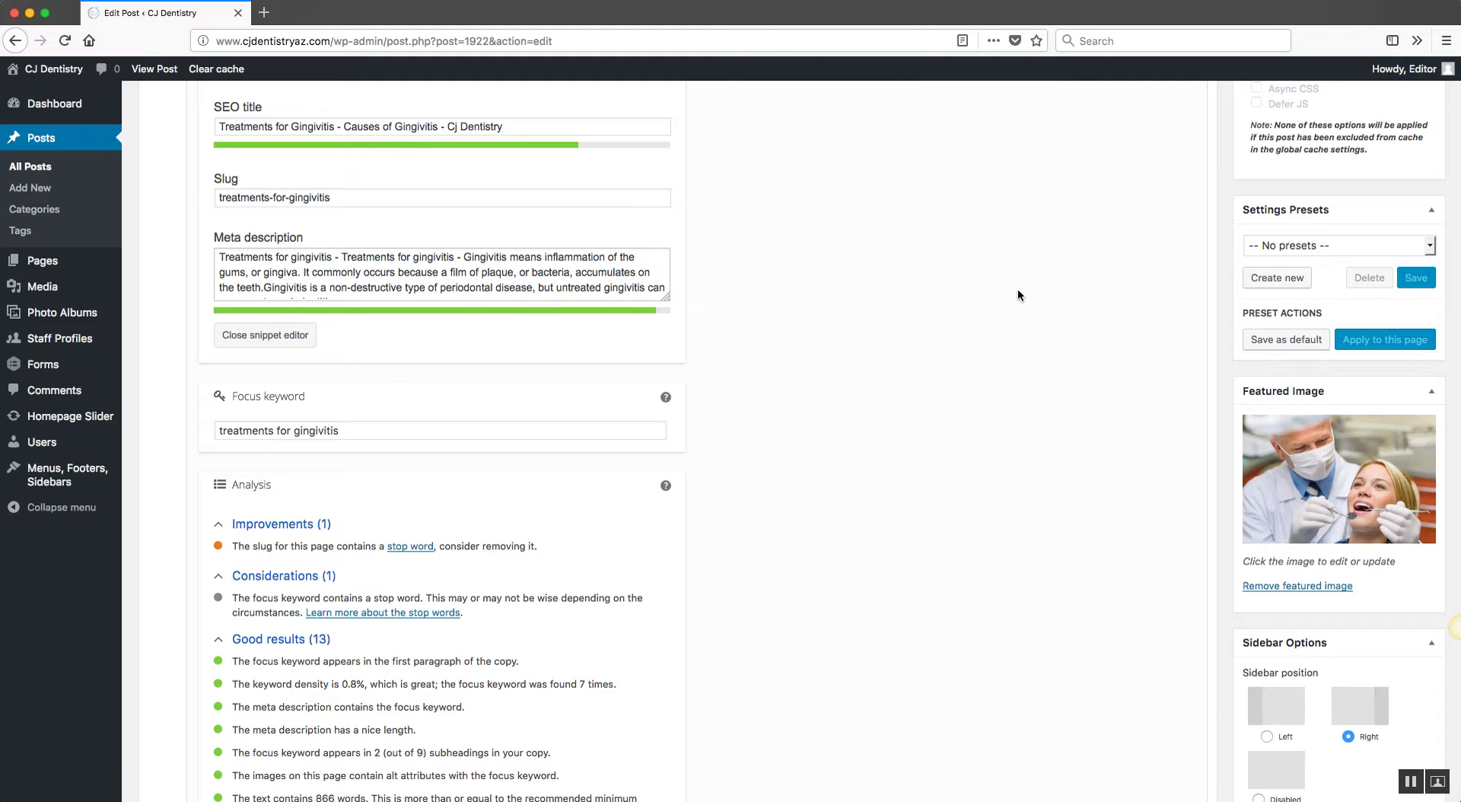
scroll(990, 334, down, 3)
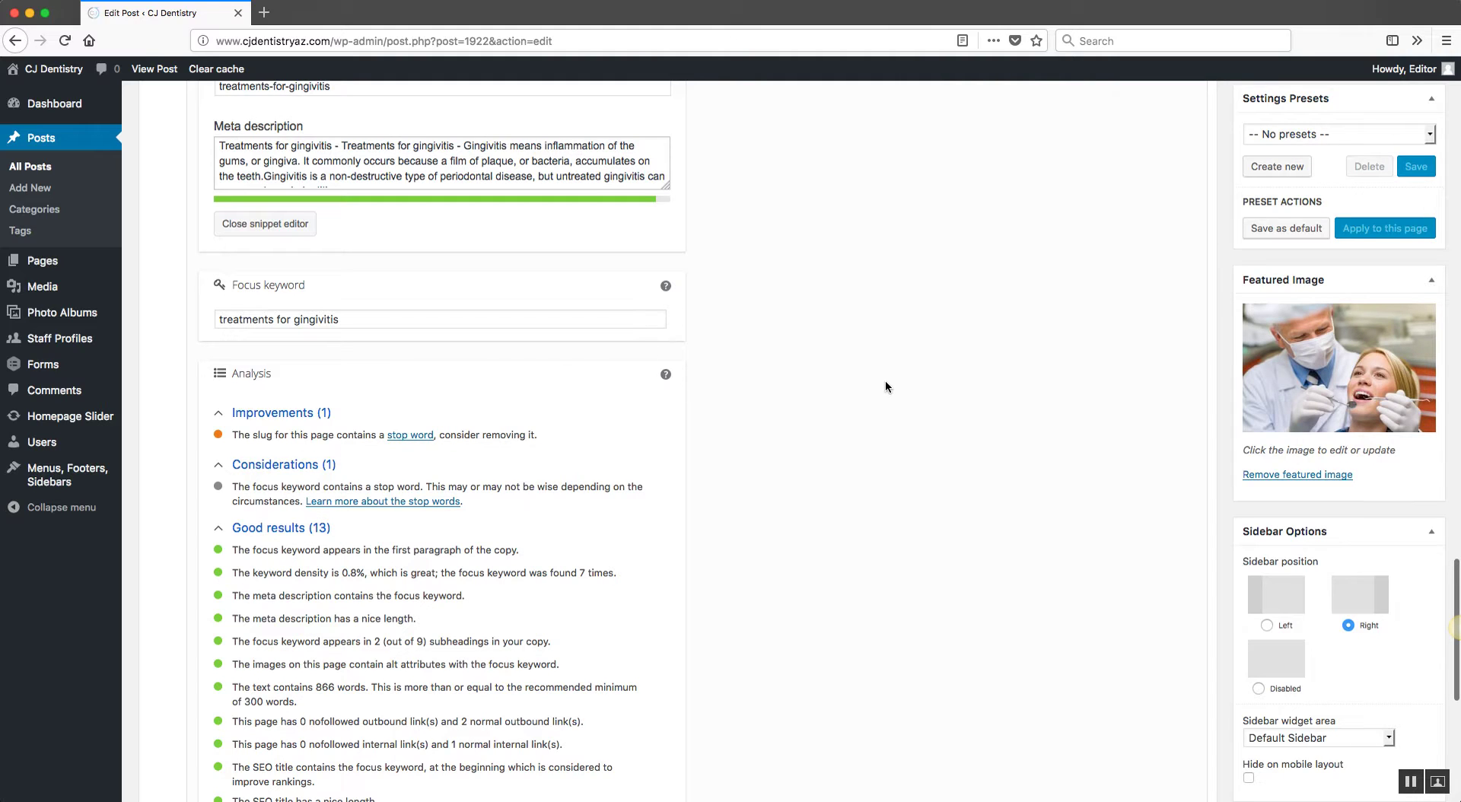
Review the stop-word notes in the SEO analysis, the focus keyword and how the keyword is used in the post's title, permalink and copy
scroll(885, 387, down, 2)
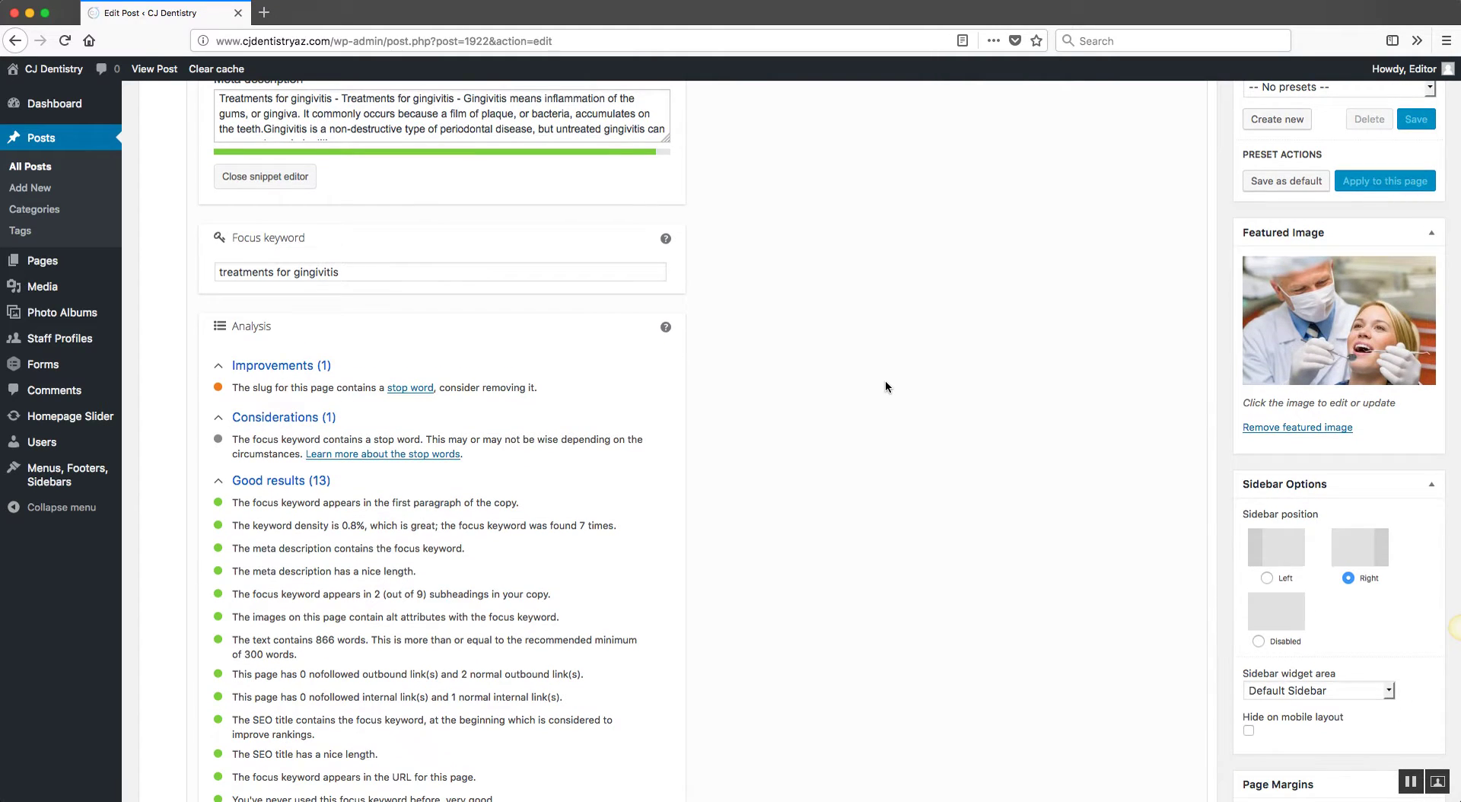
scroll(885, 386, down, 1)
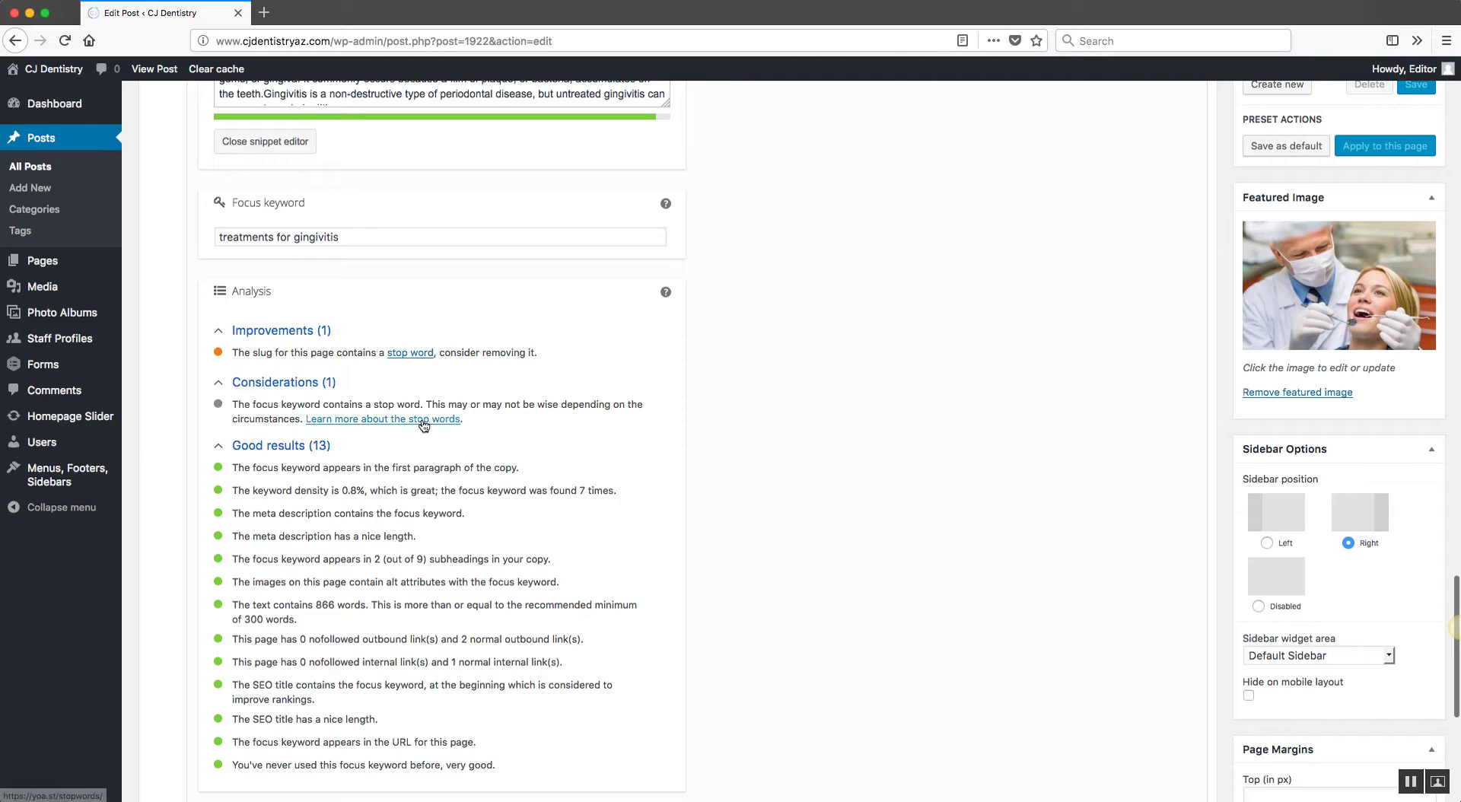
scroll(728, 377, up, 1)
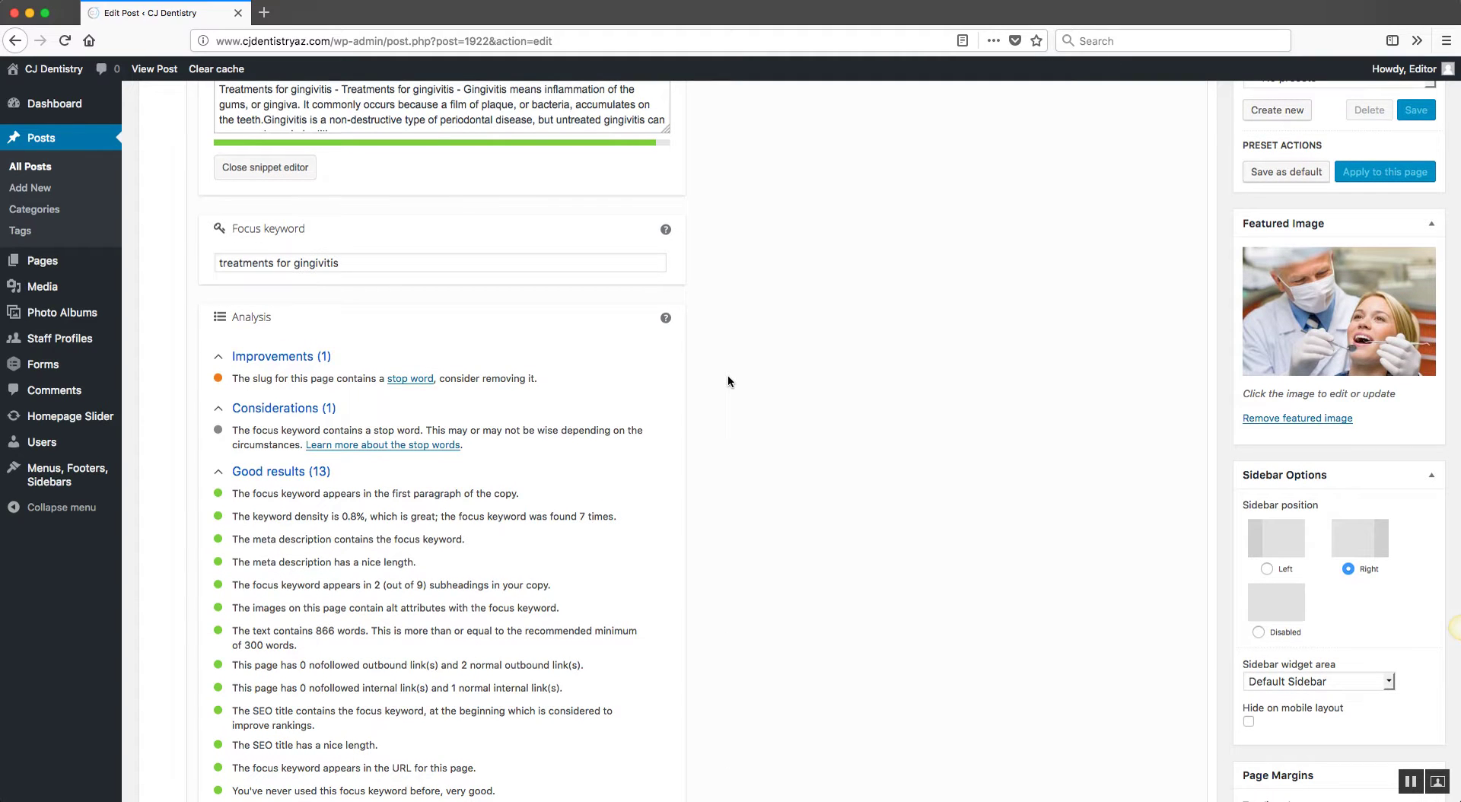
triple_click(322, 271)
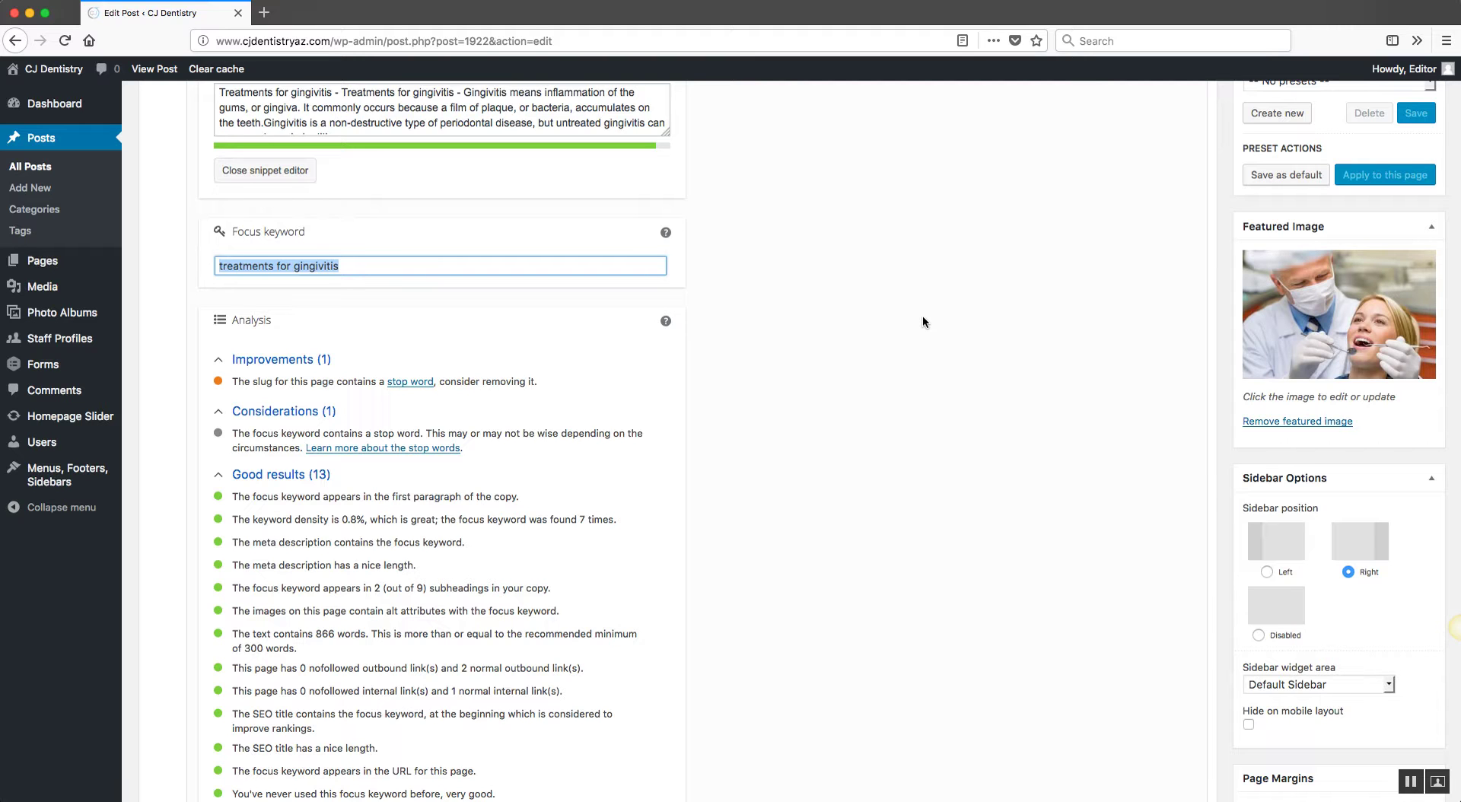
scroll(706, 549, up, 20)
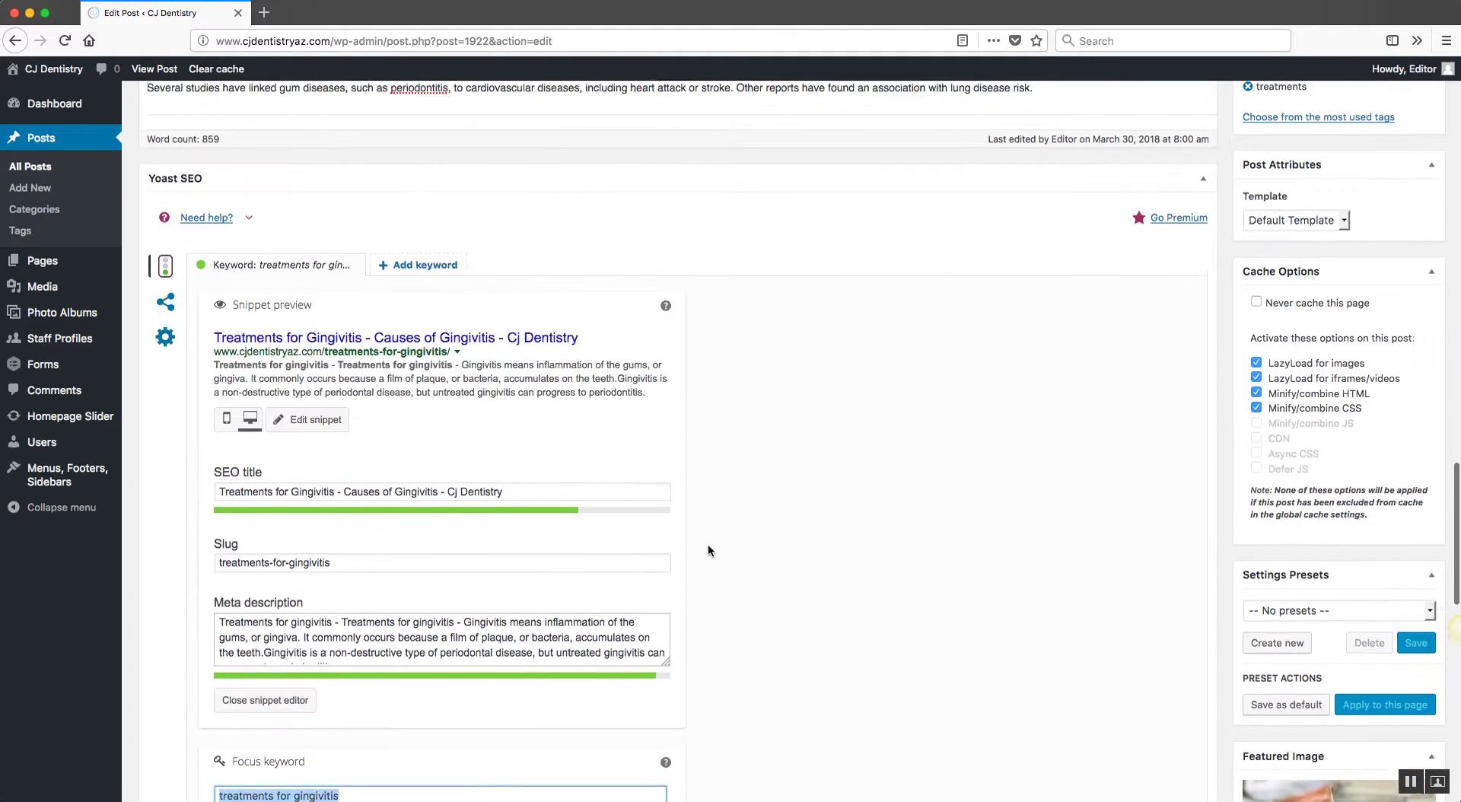
scroll(783, 578, up, 15)
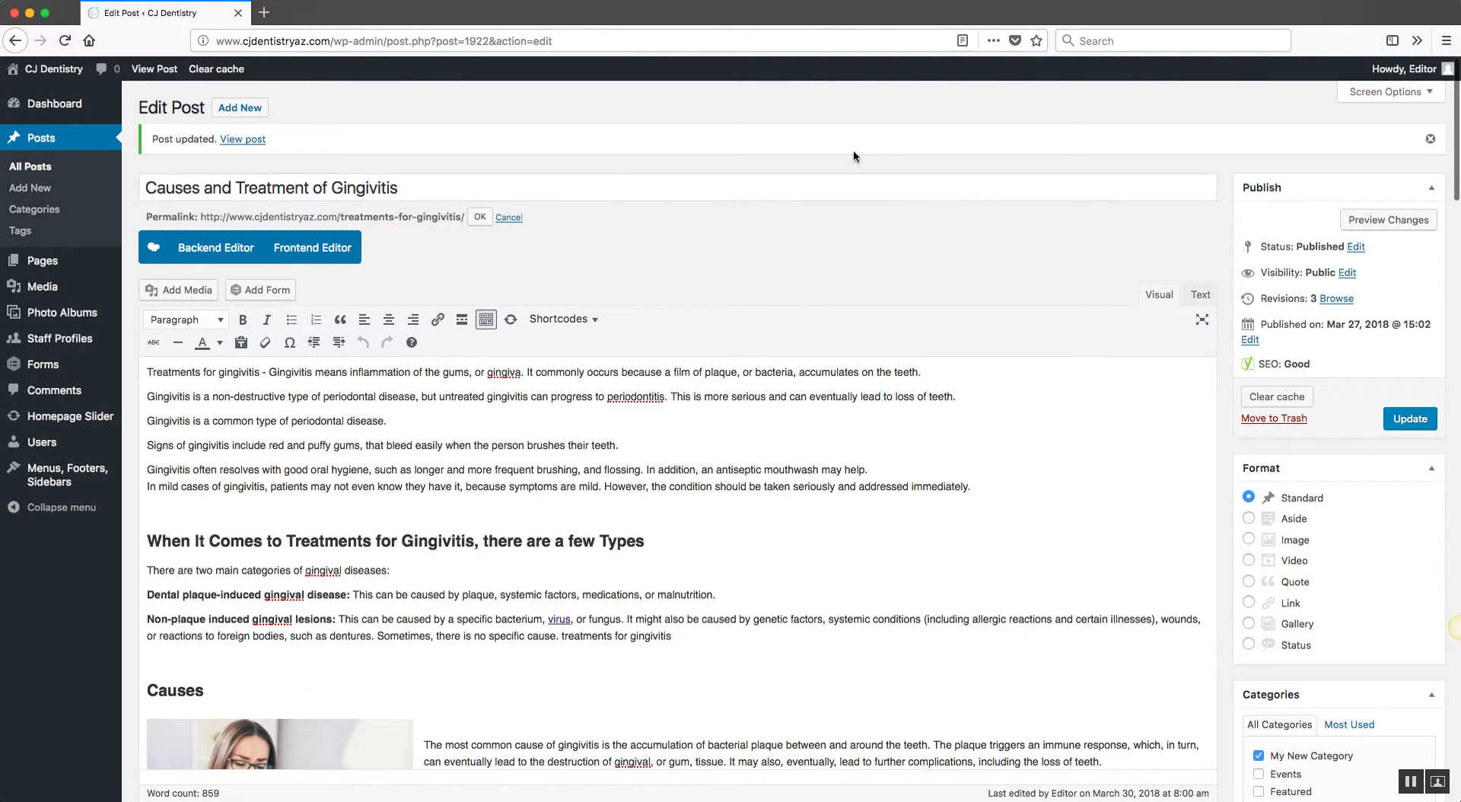
click(711, 529)
scroll(938, 422, down, 15)
scroll(937, 421, down, 10)
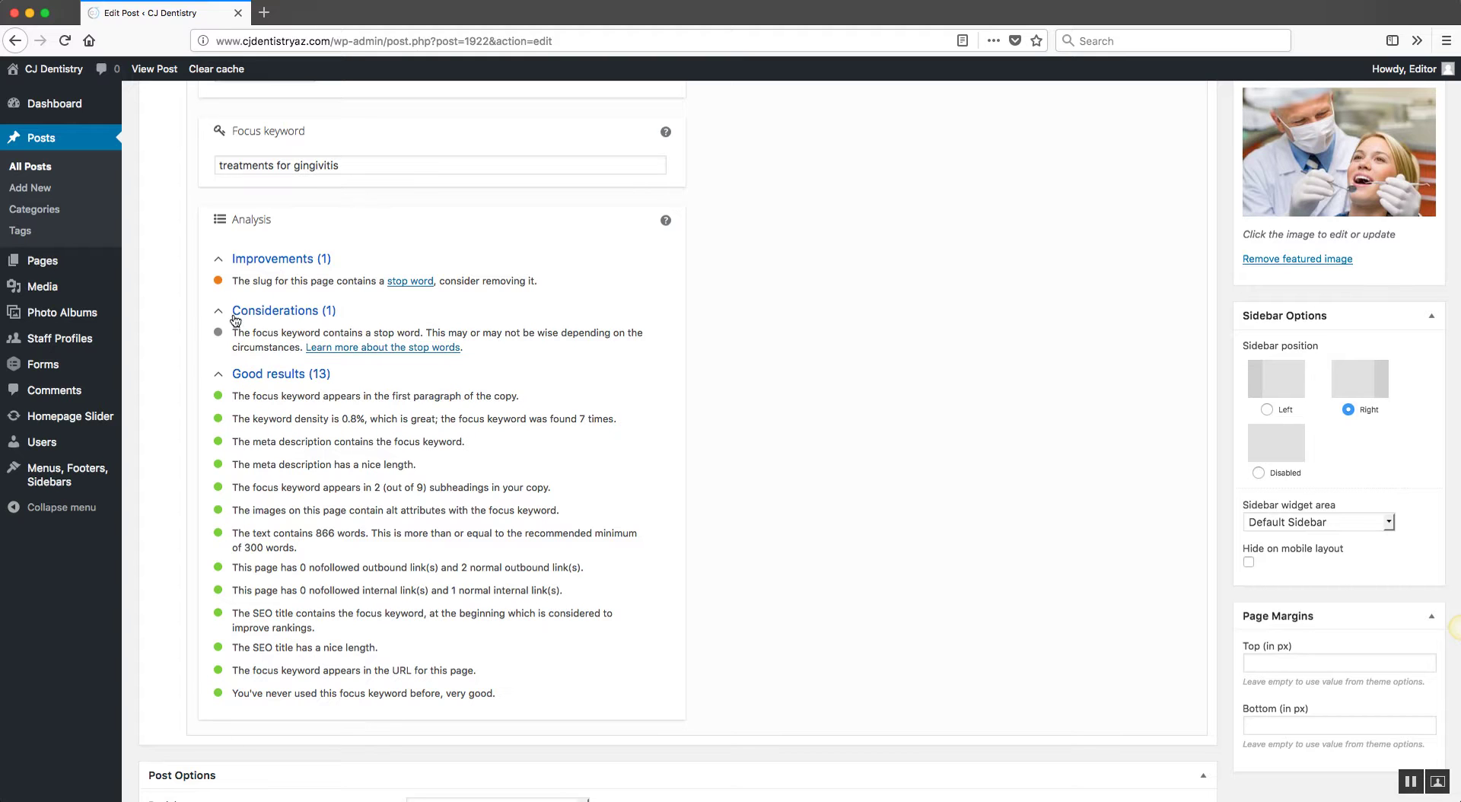
Check the keyword's overall SEO rating, the snippet preview and the complete list of improvements, considerations and good results
scroll(829, 531, up, 7)
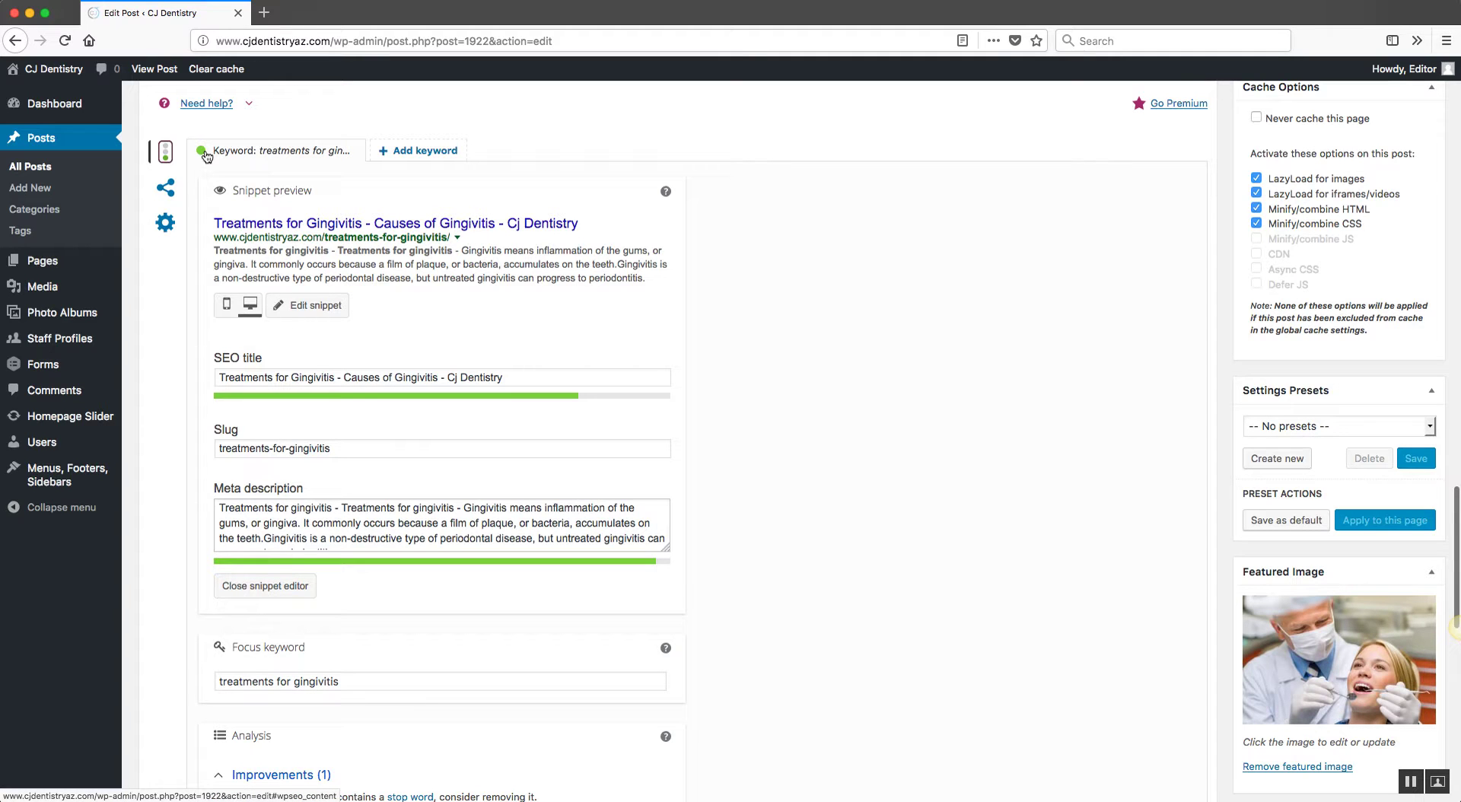
scroll(837, 274, down, 7)
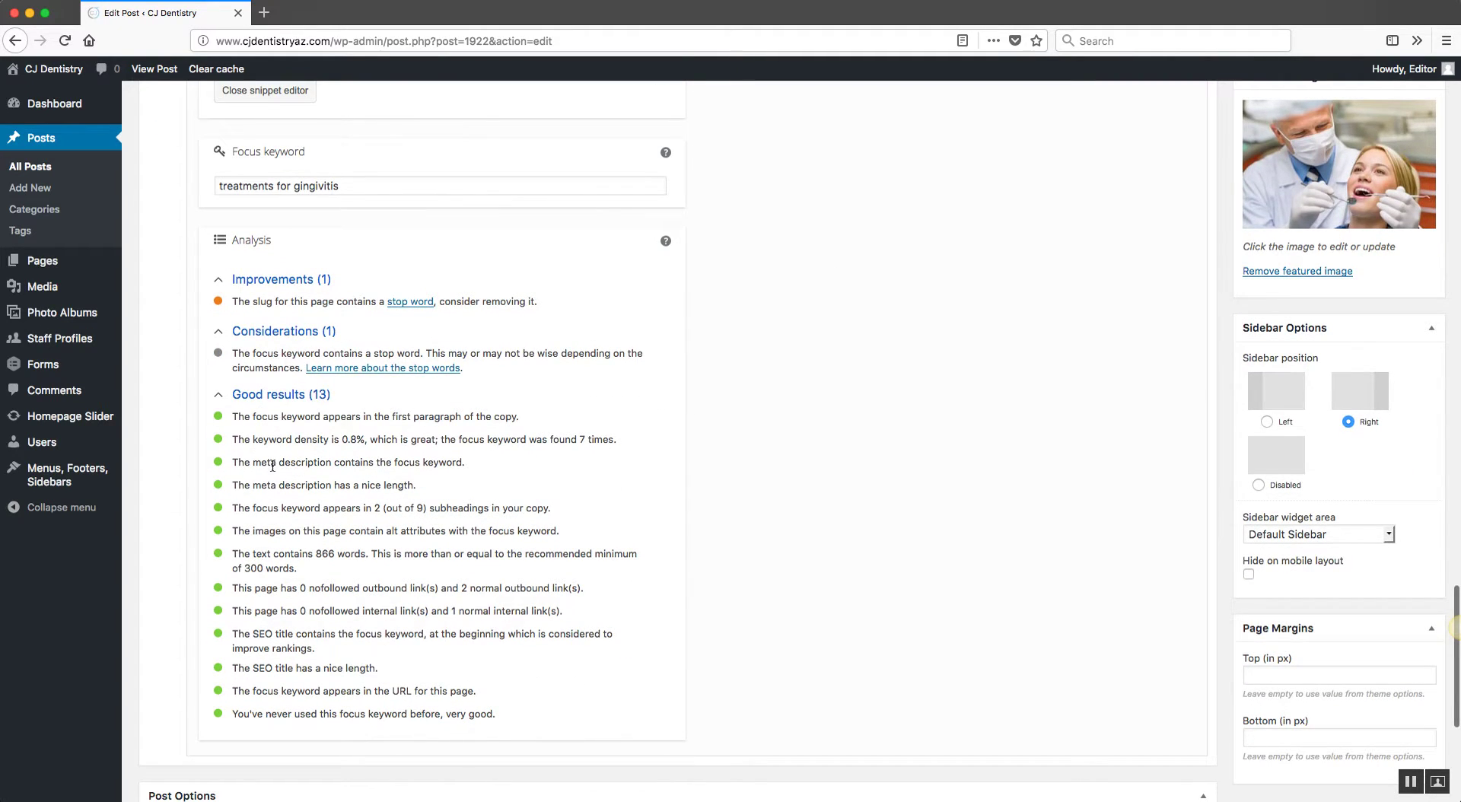
scroll(267, 573, down, 1)
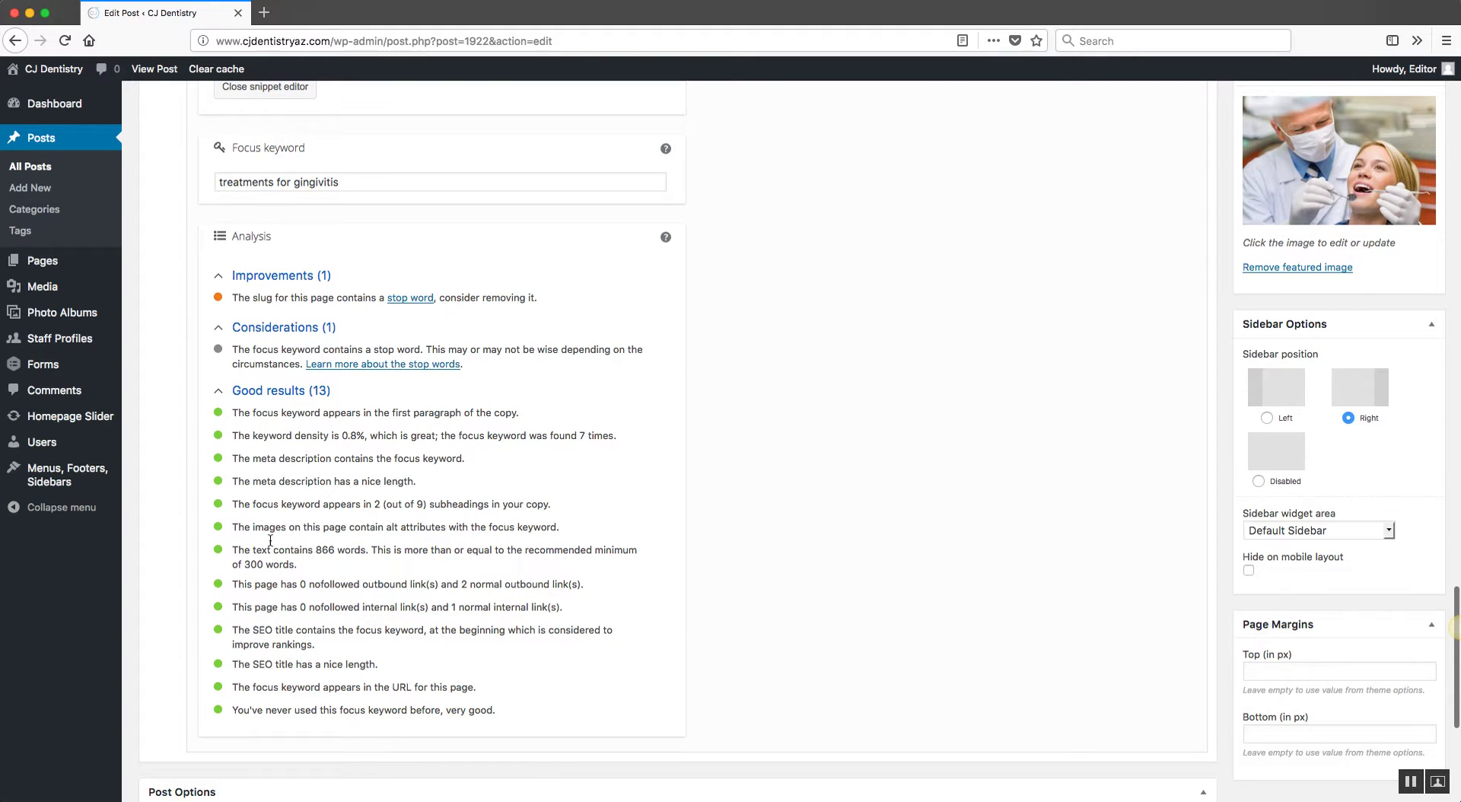
scroll(274, 388, up, 1)
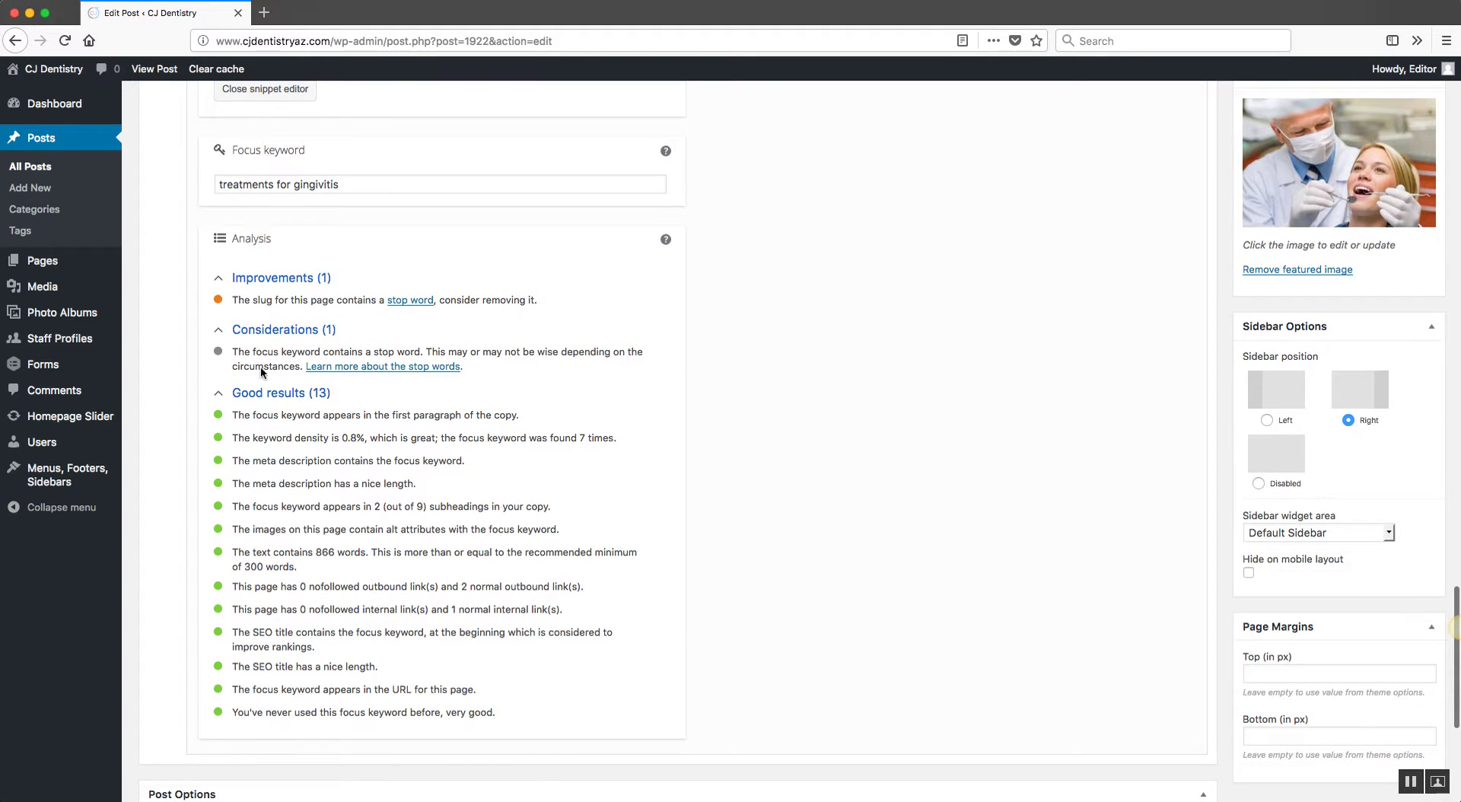
scroll(746, 518, up, 5)
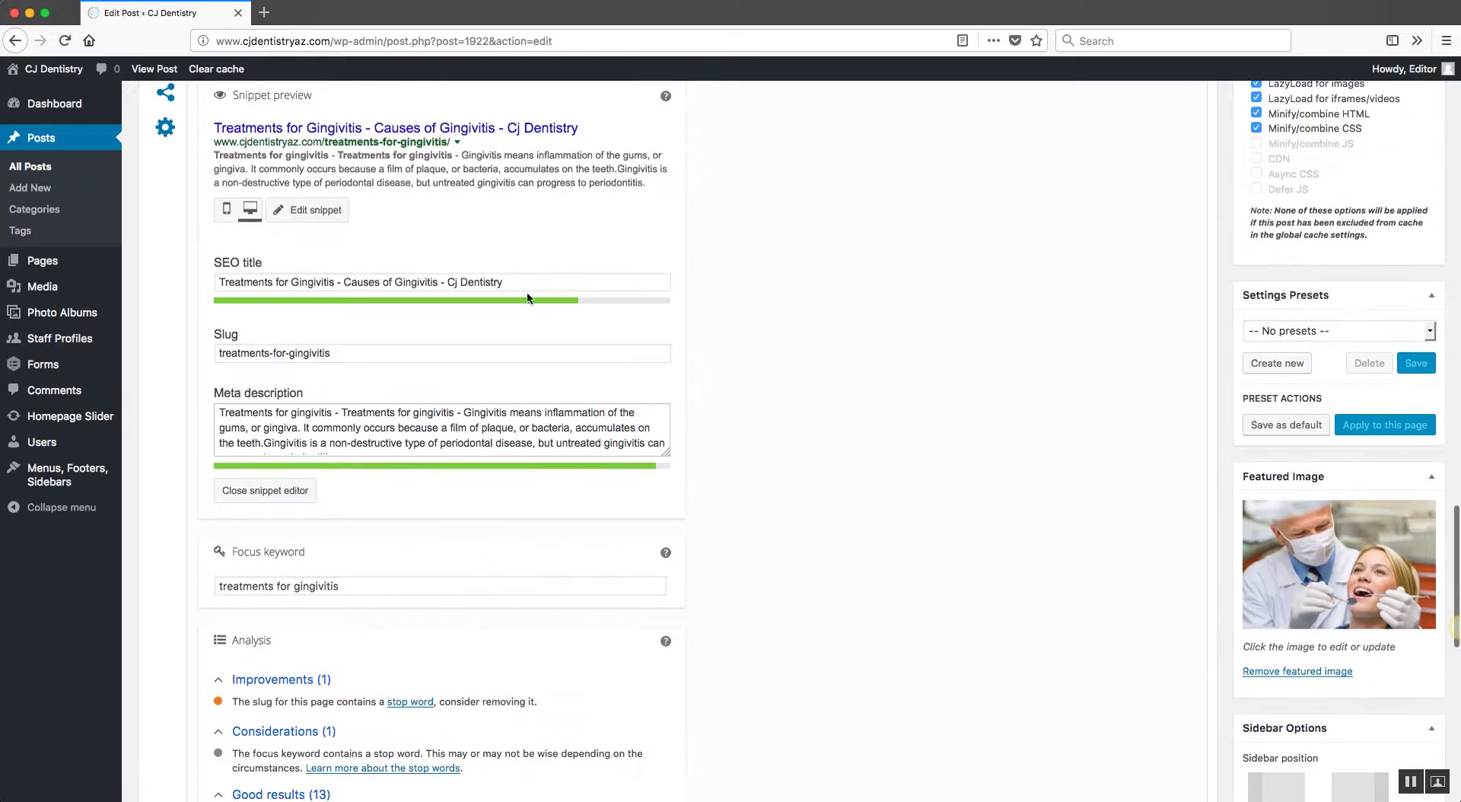
scroll(479, 334, up, 2)
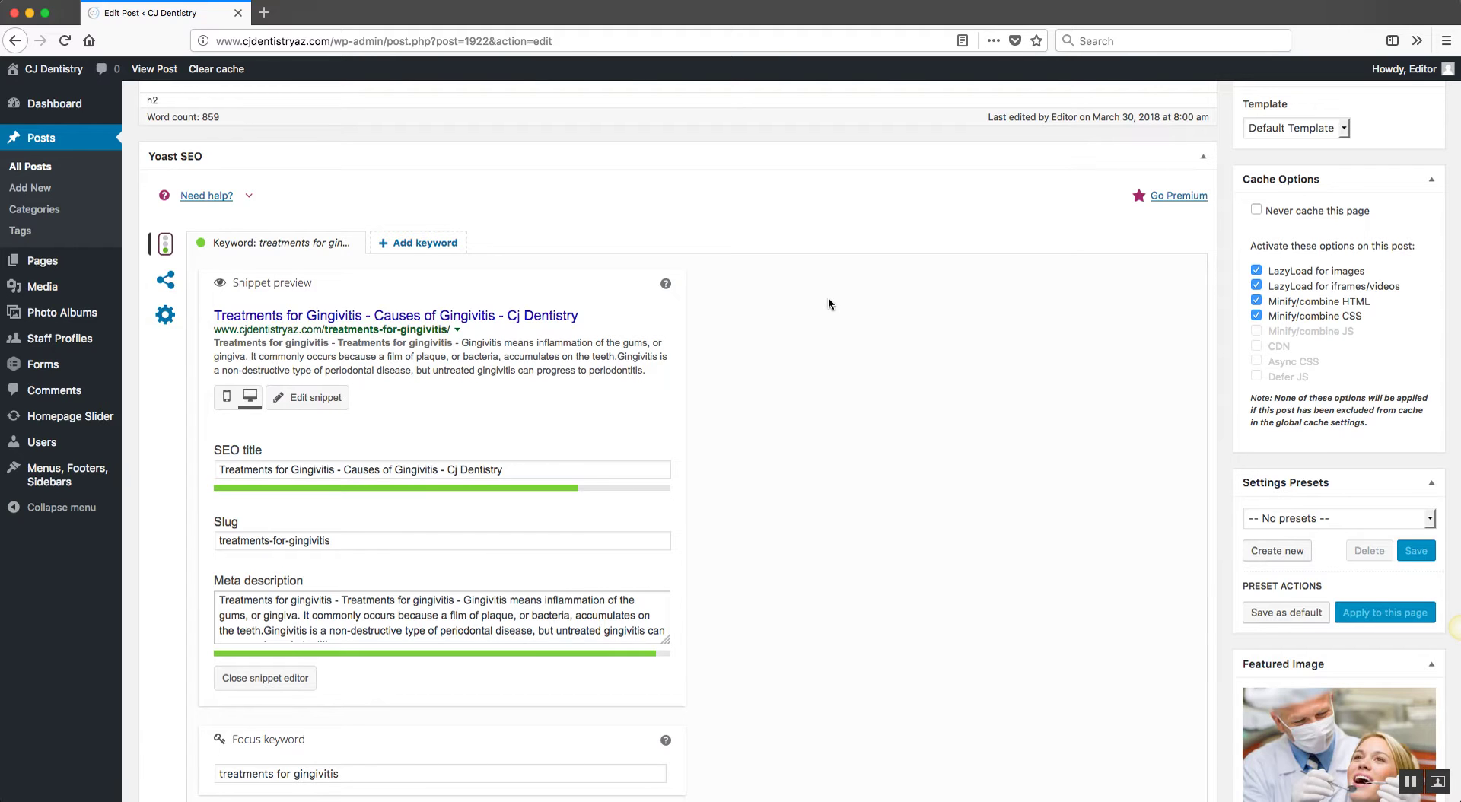
scroll(828, 302, down, 6)
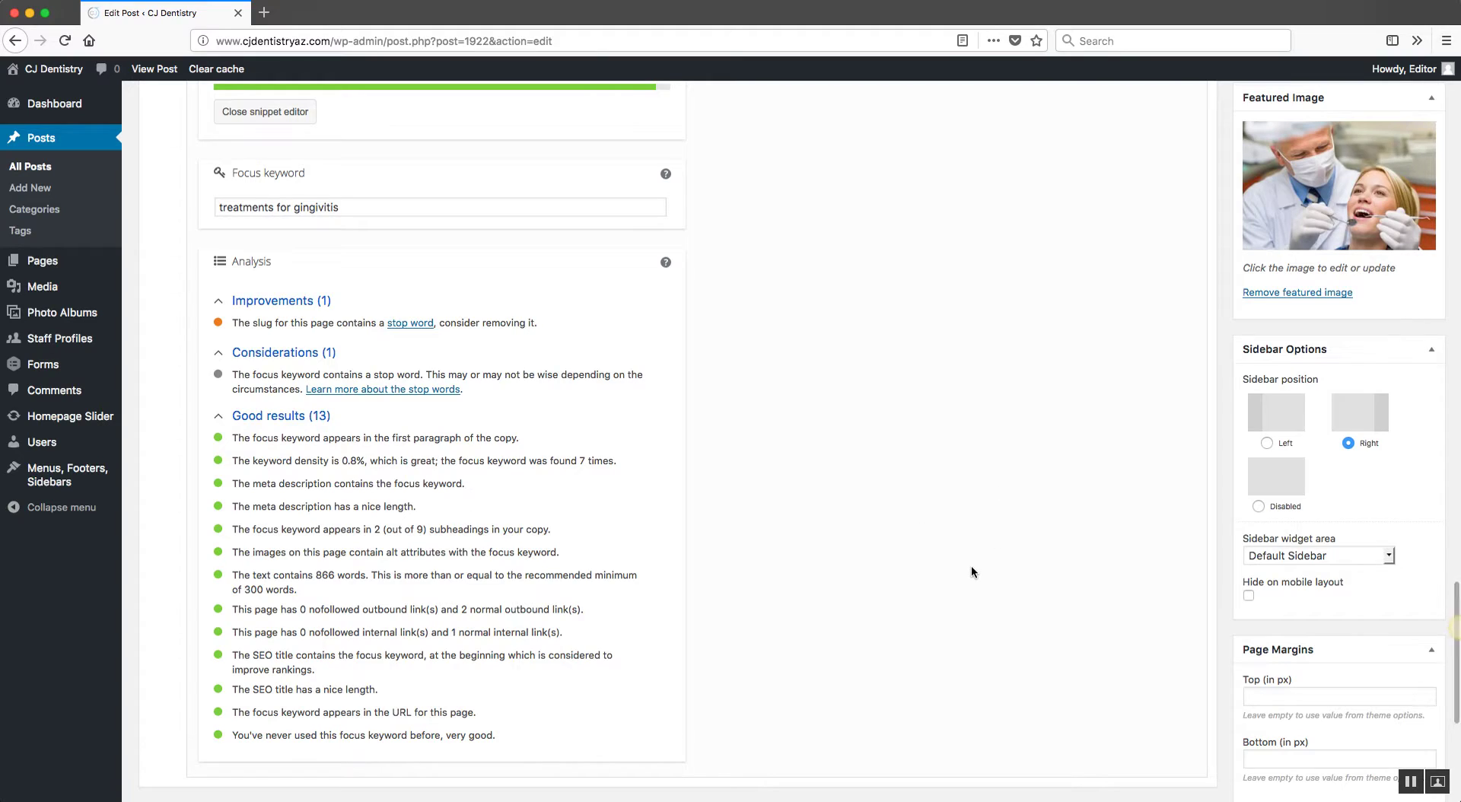
Update the published gingivitis post to save its SEO changes
scroll(955, 583, up, 10)
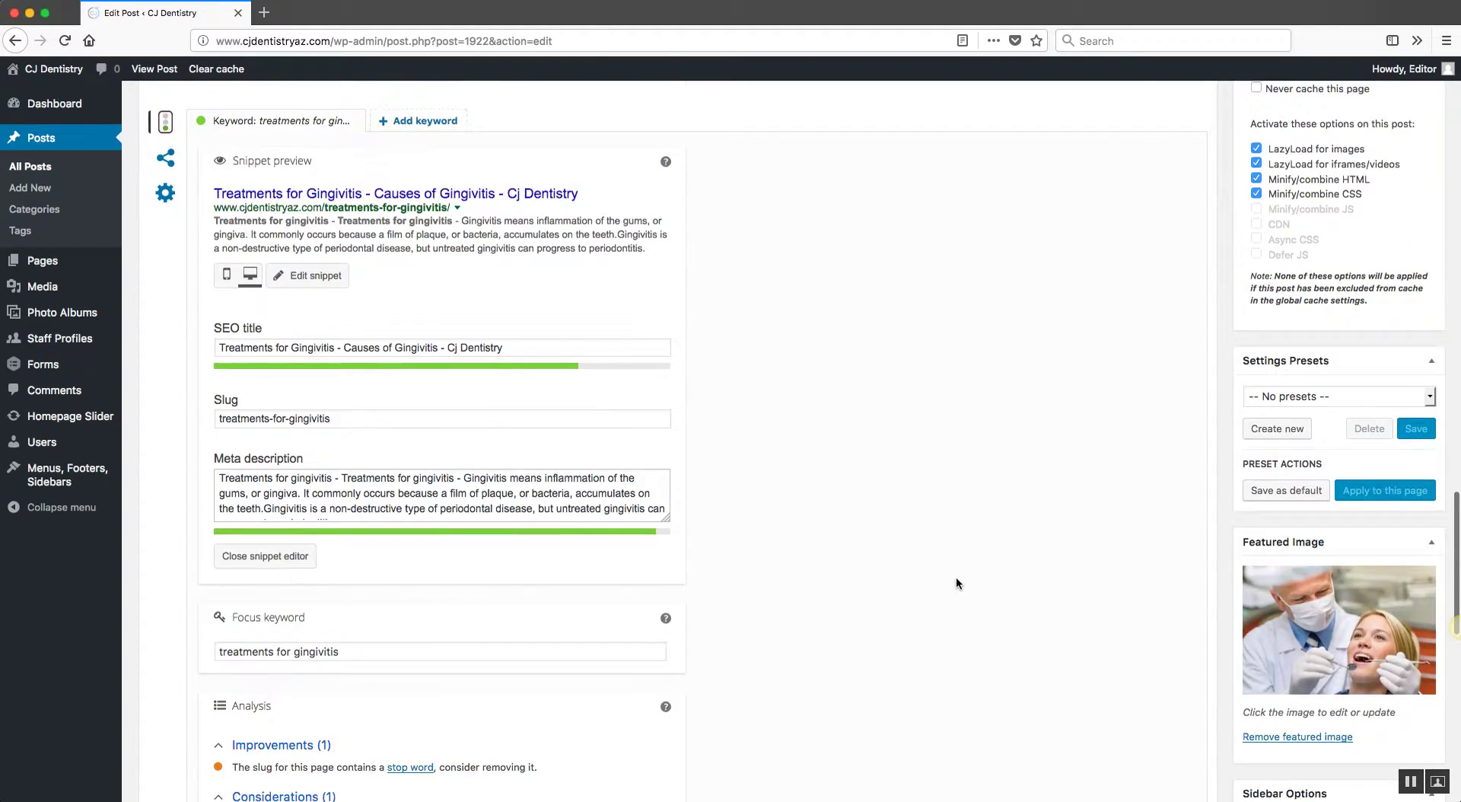
click(1411, 345)
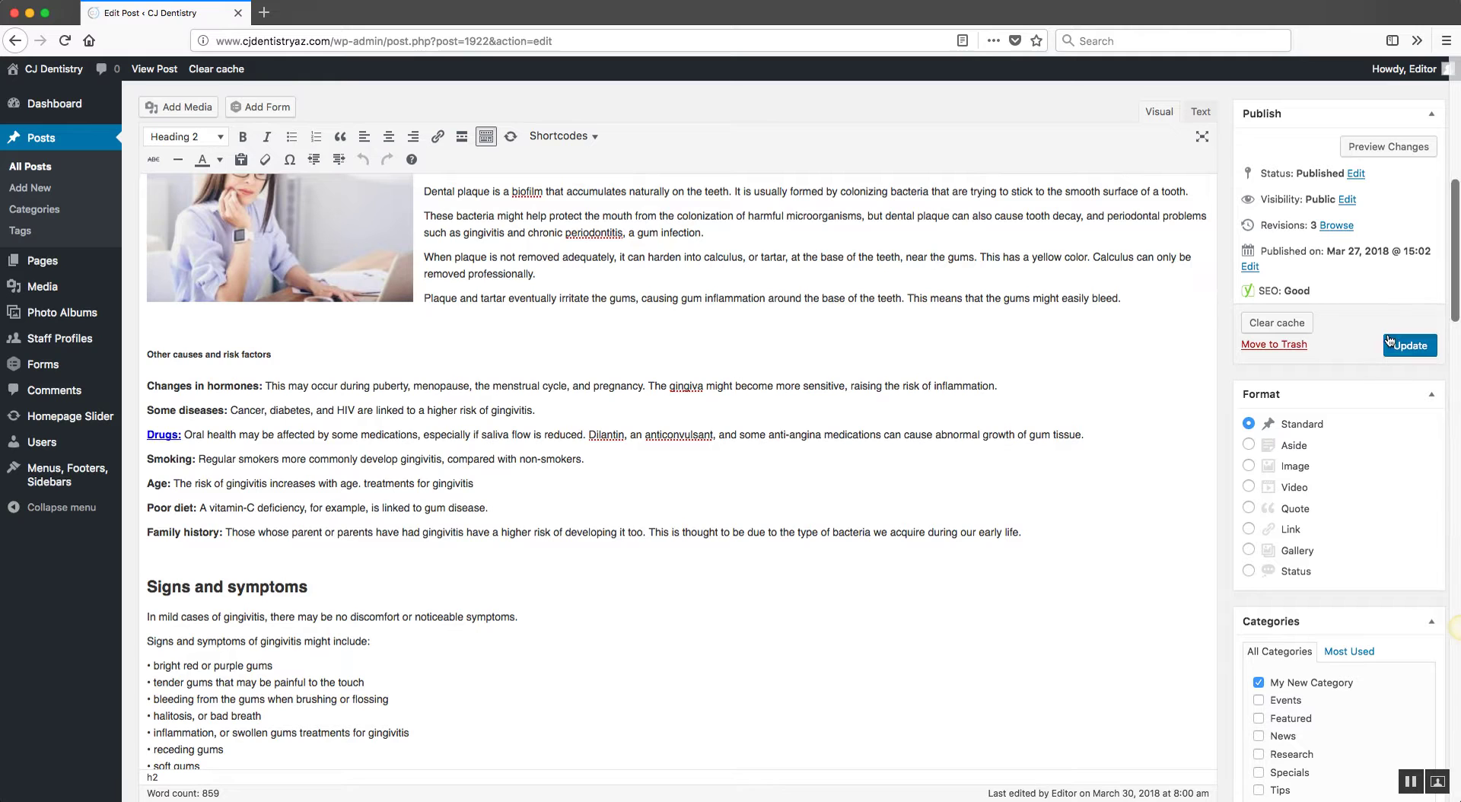
scroll(700, 505, up, 10)
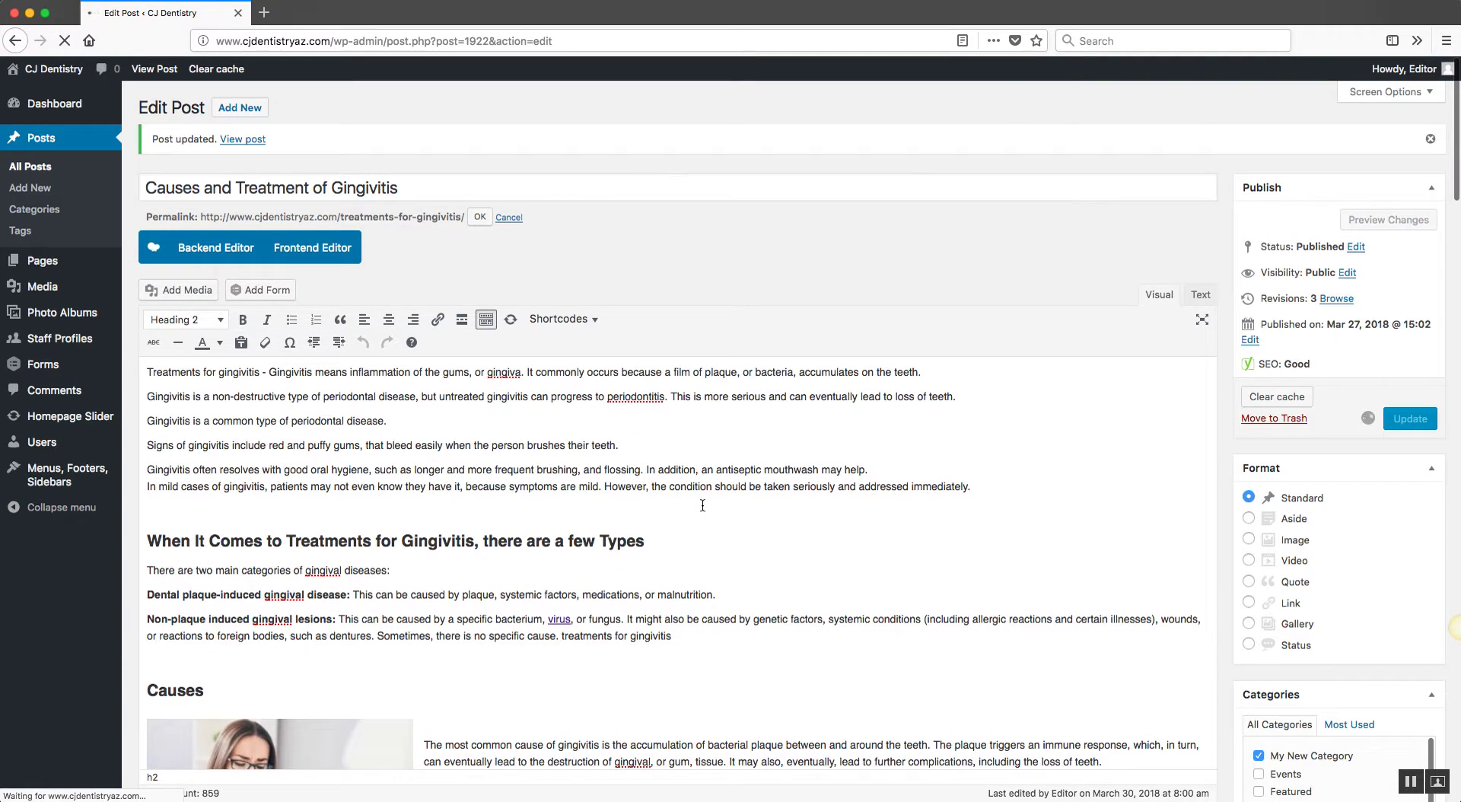